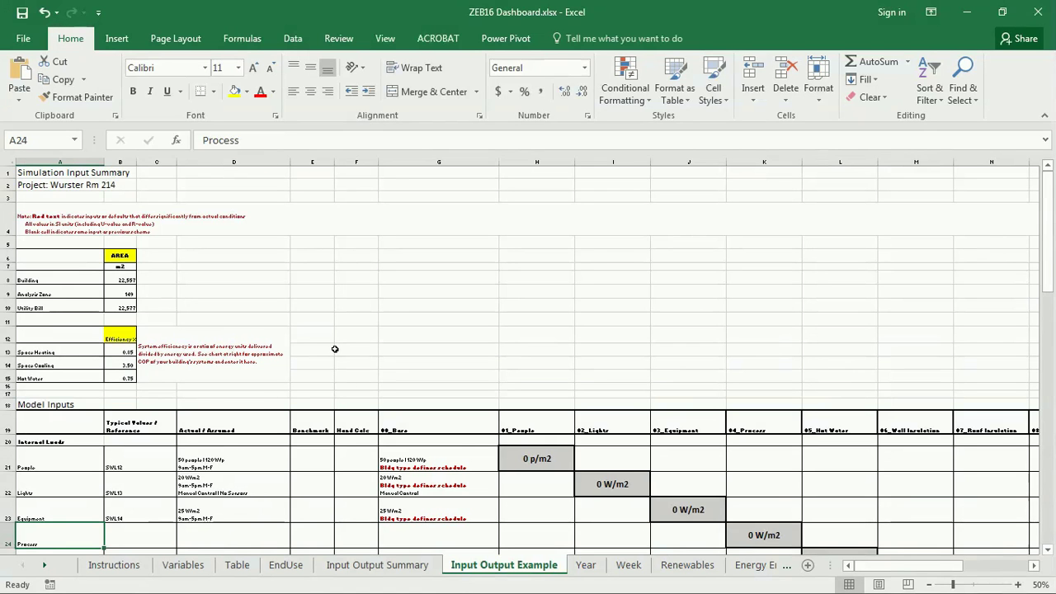
Review the spreadsheet's Model Inputs and Internal Loads sections at full size
{"action": "left_click", "coordinate": [330, 349]}
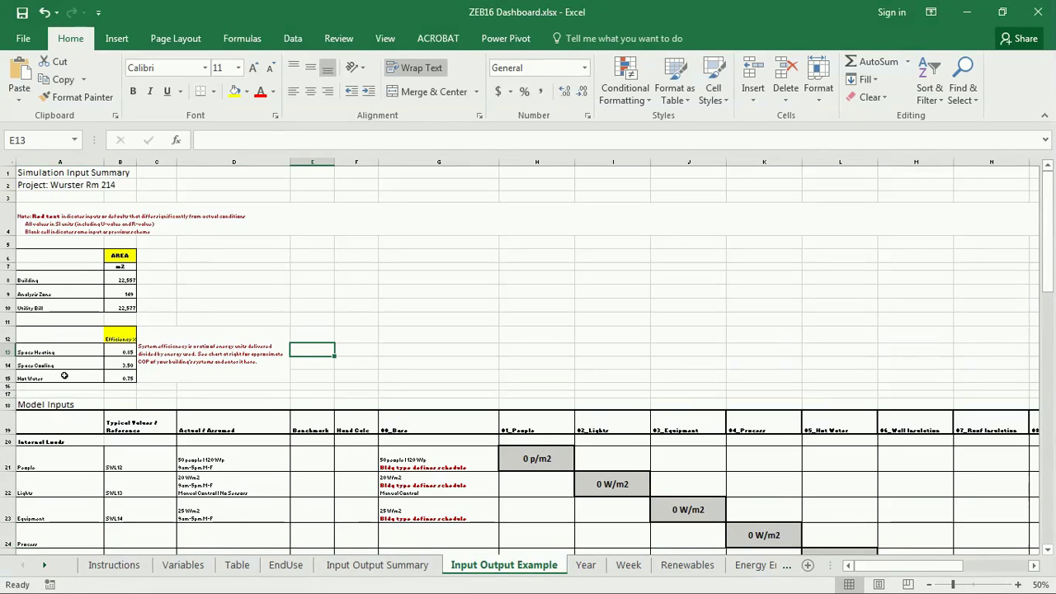
{"action": "scroll", "coordinate": [113, 293], "scroll_direction": "down", "scroll_amount": 1}
{"action": "scroll", "coordinate": [105, 289], "scroll_direction": "down", "scroll_amount": 1}
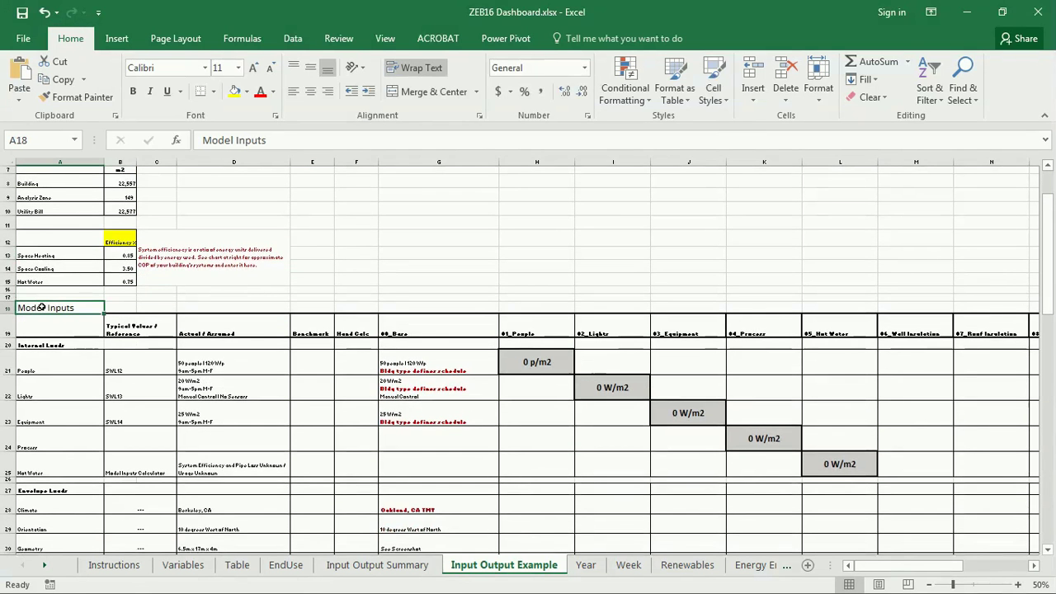
{"action": "left_click", "coordinate": [42, 307]}
{"action": "scroll", "coordinate": [42, 306], "scroll_direction": "down", "scroll_amount": 1}
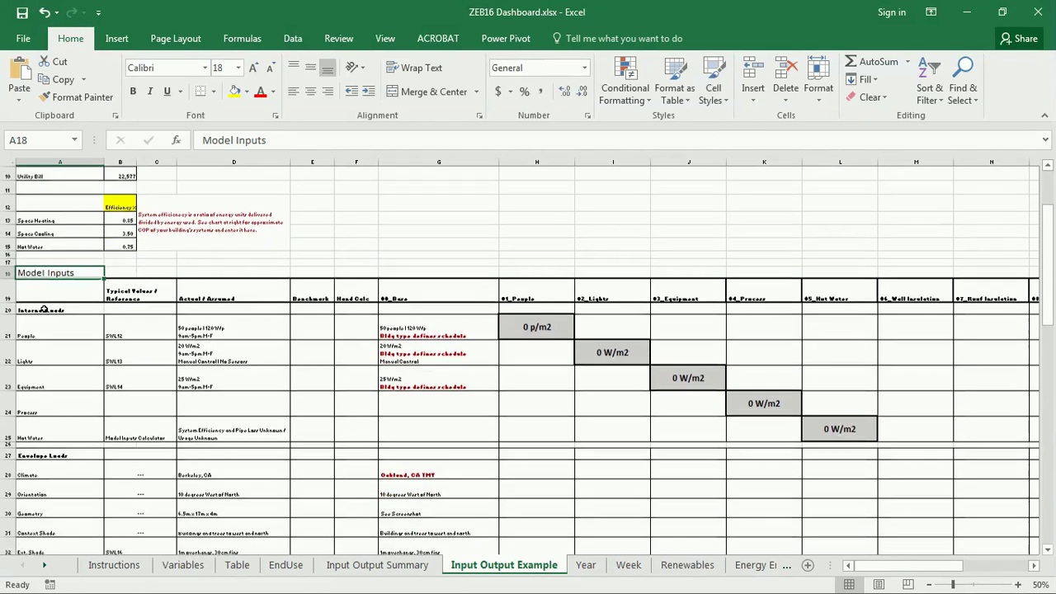
{"action": "left_click", "coordinate": [1019, 584]}
{"action": "left_click", "coordinate": [82, 293]}
{"action": "scroll", "coordinate": [84, 289], "scroll_direction": "down", "scroll_amount": 1}
{"action": "scroll", "coordinate": [89, 396], "scroll_direction": "down", "scroll_amount": 1}
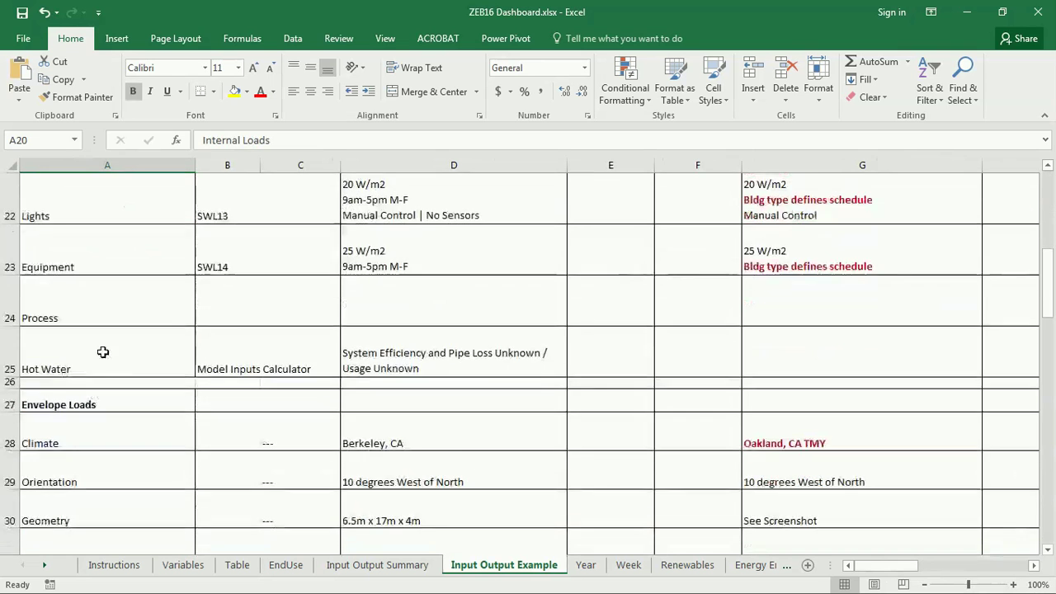
{"action": "scroll", "coordinate": [91, 297], "scroll_direction": "up", "scroll_amount": 1}
{"action": "scroll", "coordinate": [156, 324], "scroll_direction": "down", "scroll_amount": 3}
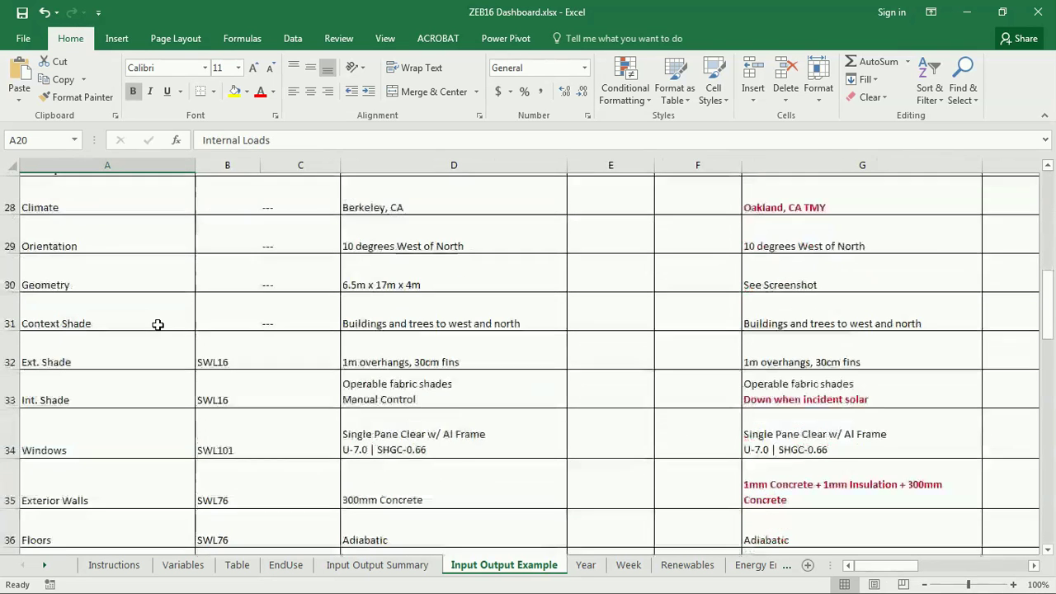
{"action": "scroll", "coordinate": [146, 295], "scroll_direction": "up", "scroll_amount": 1}
Highlight the envelope inputs, pointing out Climate, Geometry and Context Shade
{"action": "left_click_drag", "start_coordinate": [92, 251], "coordinate": [93, 468]}
{"action": "left_click", "coordinate": [73, 274]}
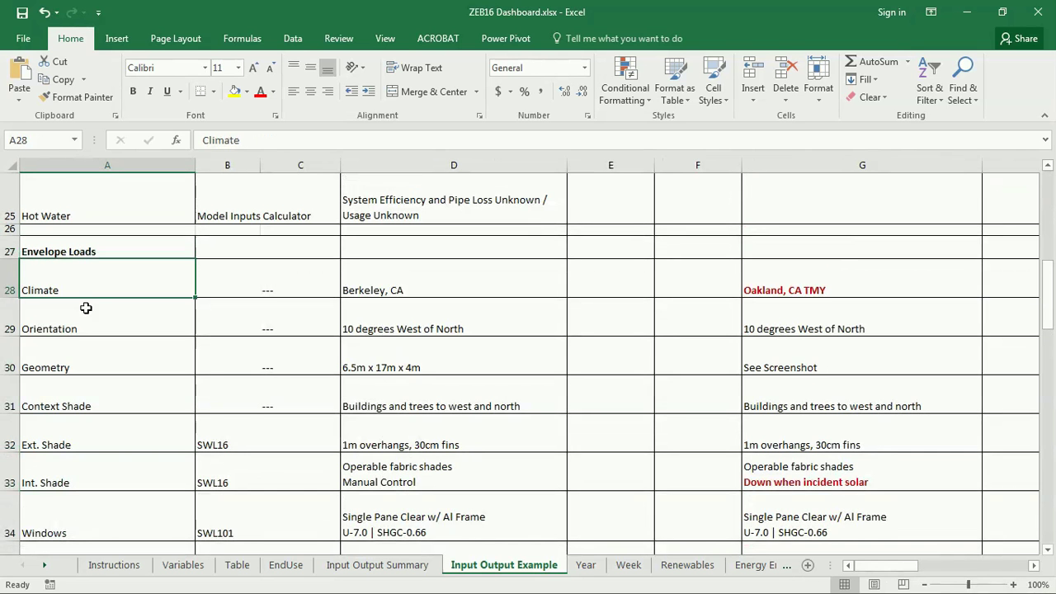
{"action": "left_click", "coordinate": [80, 371]}
{"action": "left_click", "coordinate": [110, 397]}
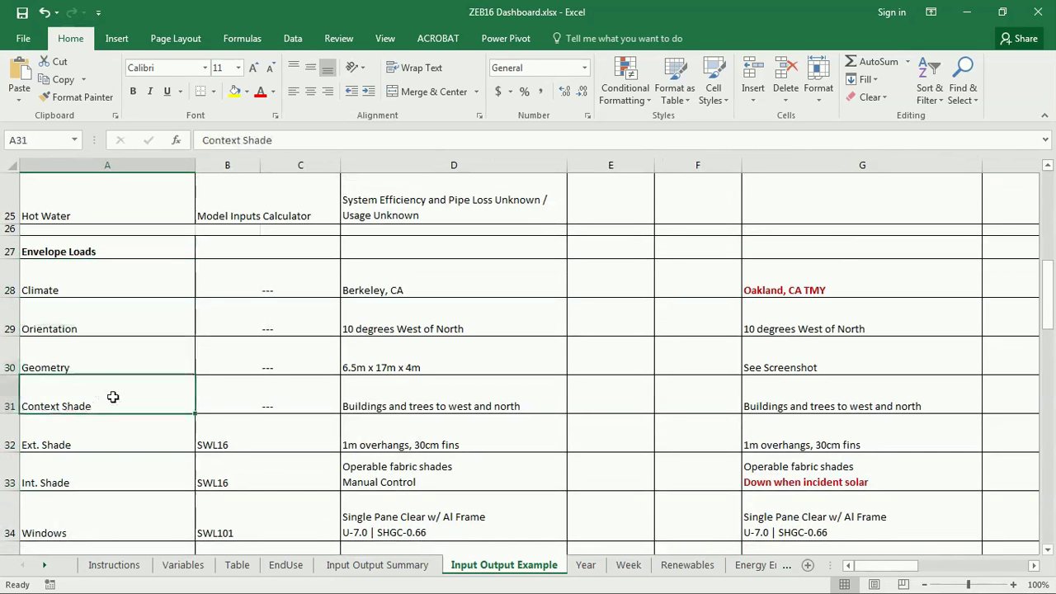
{"action": "scroll", "coordinate": [110, 396], "scroll_direction": "down", "scroll_amount": 1}
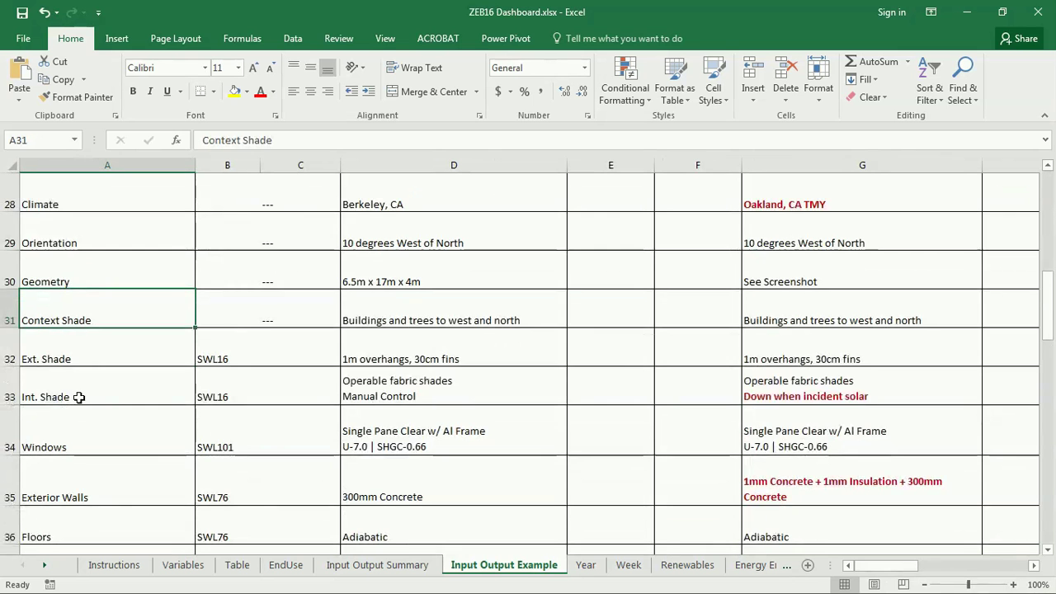
{"action": "scroll", "coordinate": [94, 436], "scroll_direction": "down", "scroll_amount": 1}
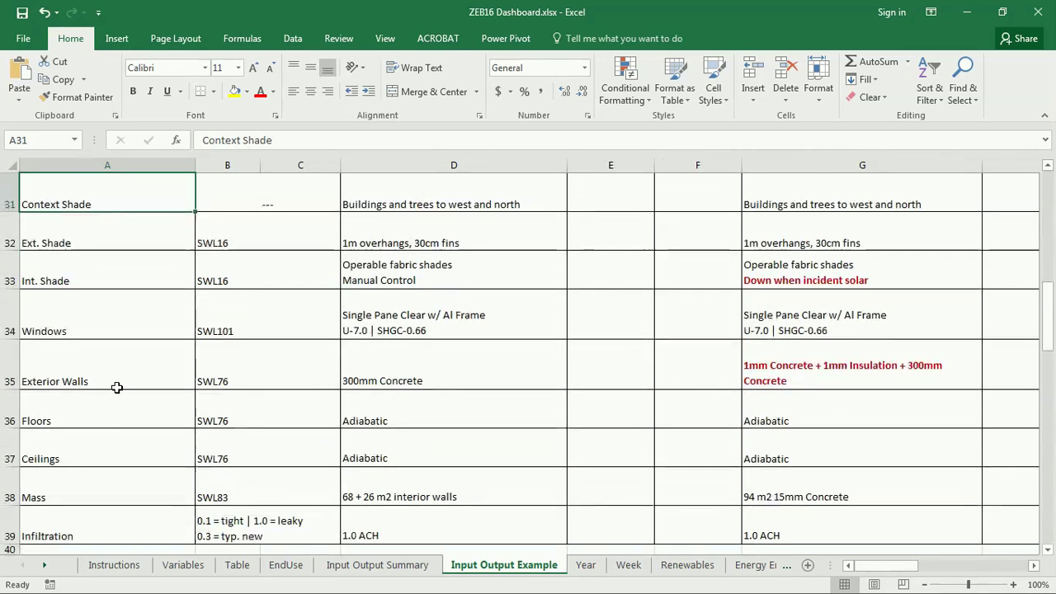
{"action": "scroll", "coordinate": [108, 452], "scroll_direction": "down", "scroll_amount": 1}
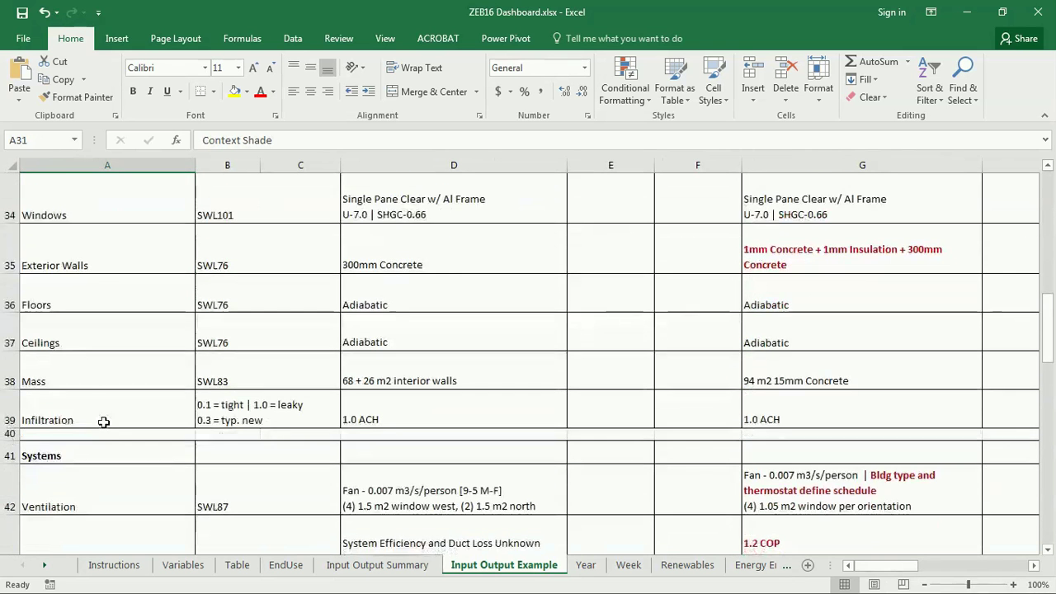
{"action": "scroll", "coordinate": [107, 417], "scroll_direction": "up", "scroll_amount": 1}
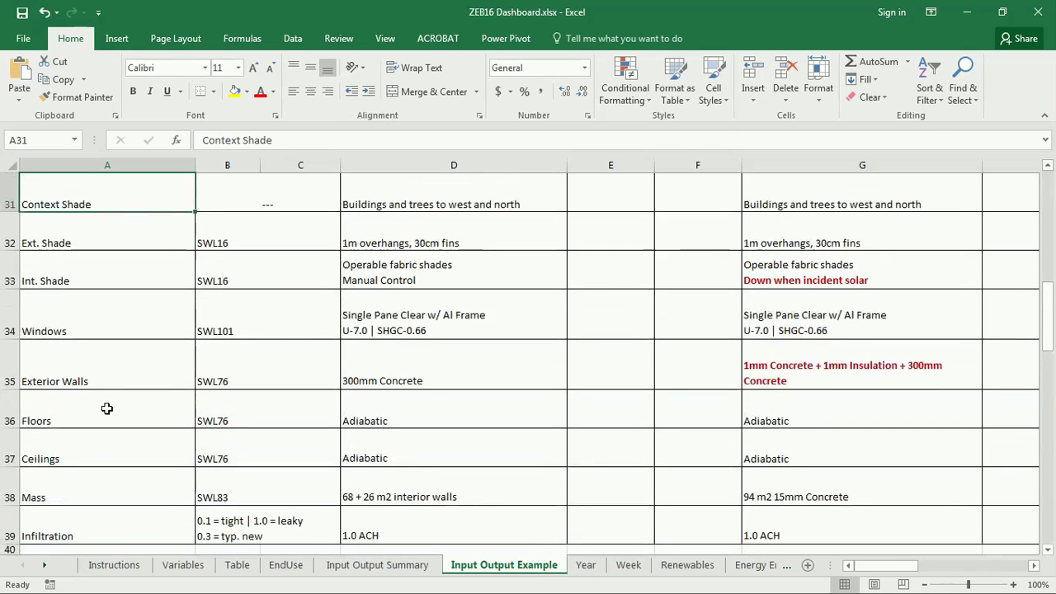
{"action": "scroll", "coordinate": [106, 408], "scroll_direction": "up", "scroll_amount": 1}
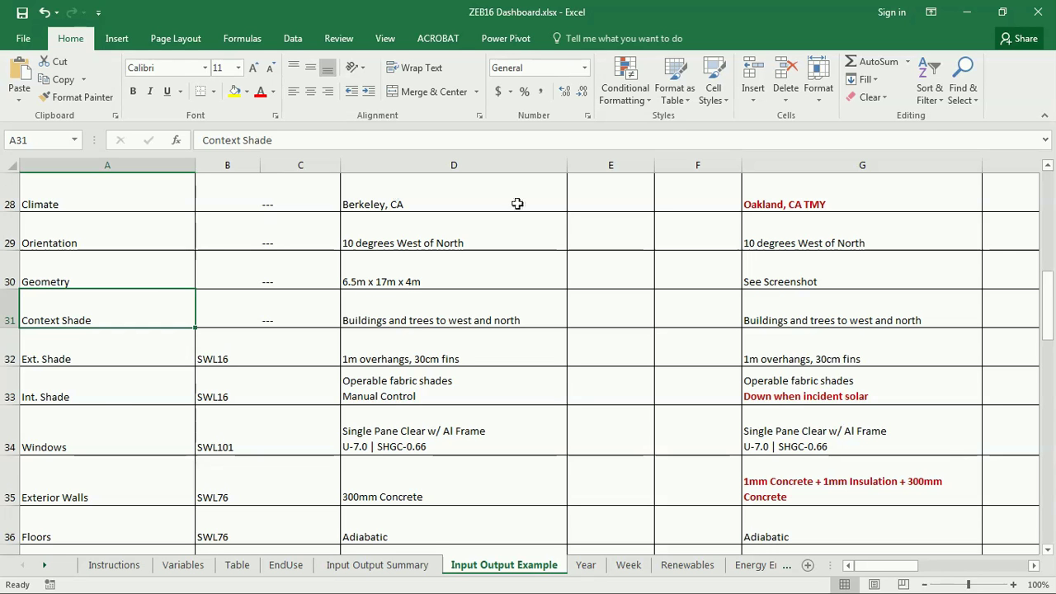
Return to the IDF Editor, enlarge the class list, and save the model as 05_Internal Loads.idf
{"action": "left_click", "coordinate": [967, 11]}
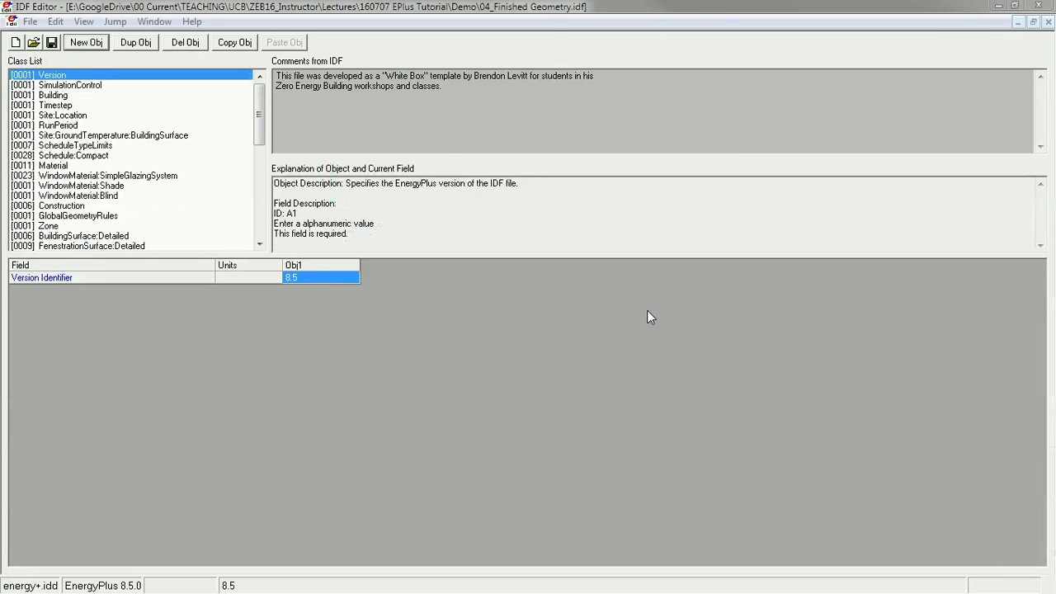
{"action": "left_click", "coordinate": [549, 7]}
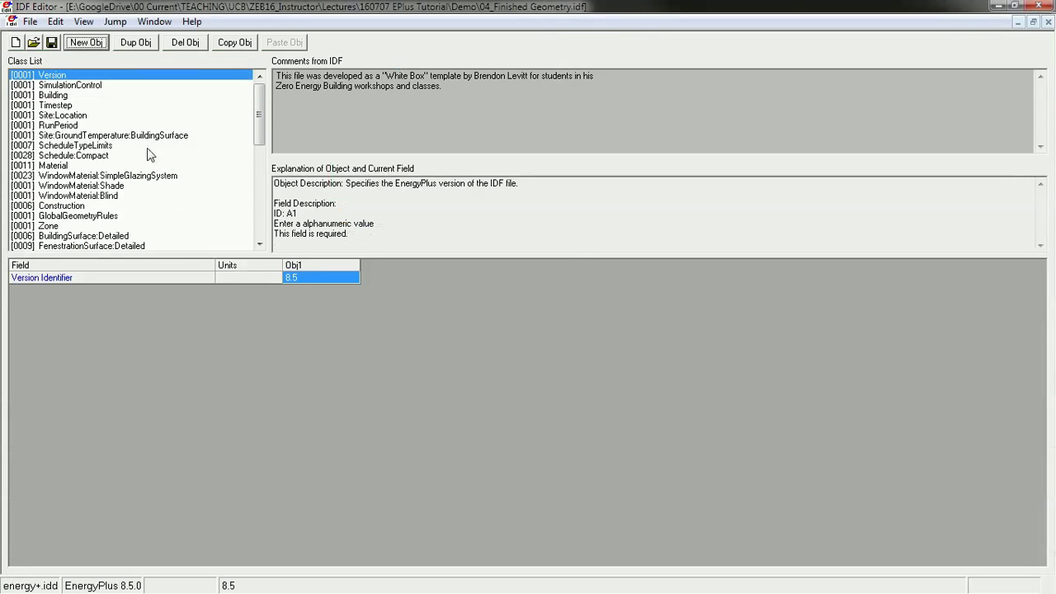
{"action": "left_click_drag", "start_coordinate": [414, 256], "coordinate": [413, 294]}
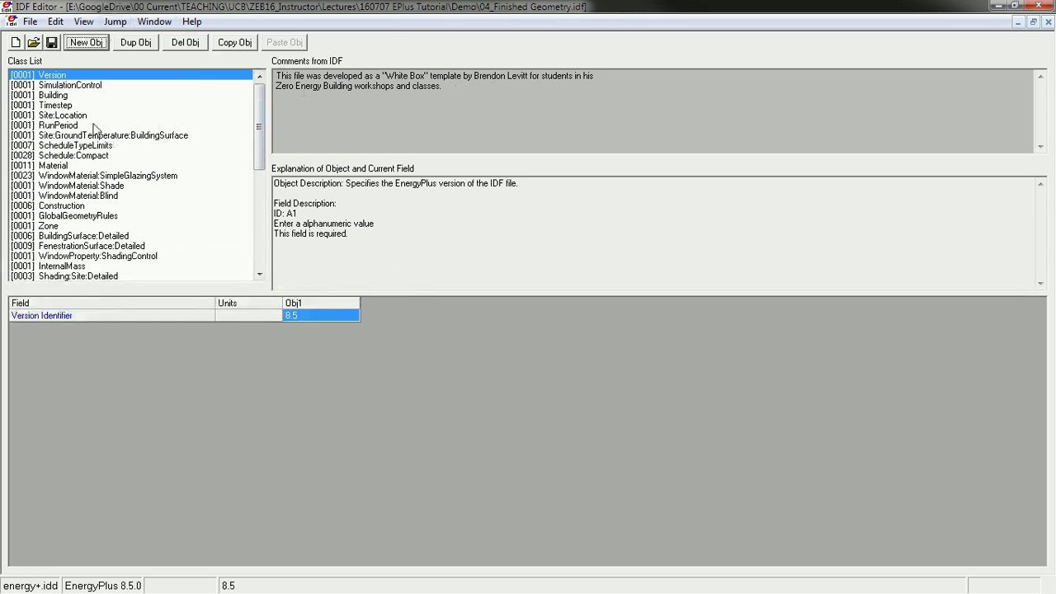
{"action": "left_click", "coordinate": [30, 22]}
{"action": "left_click", "coordinate": [62, 132]}
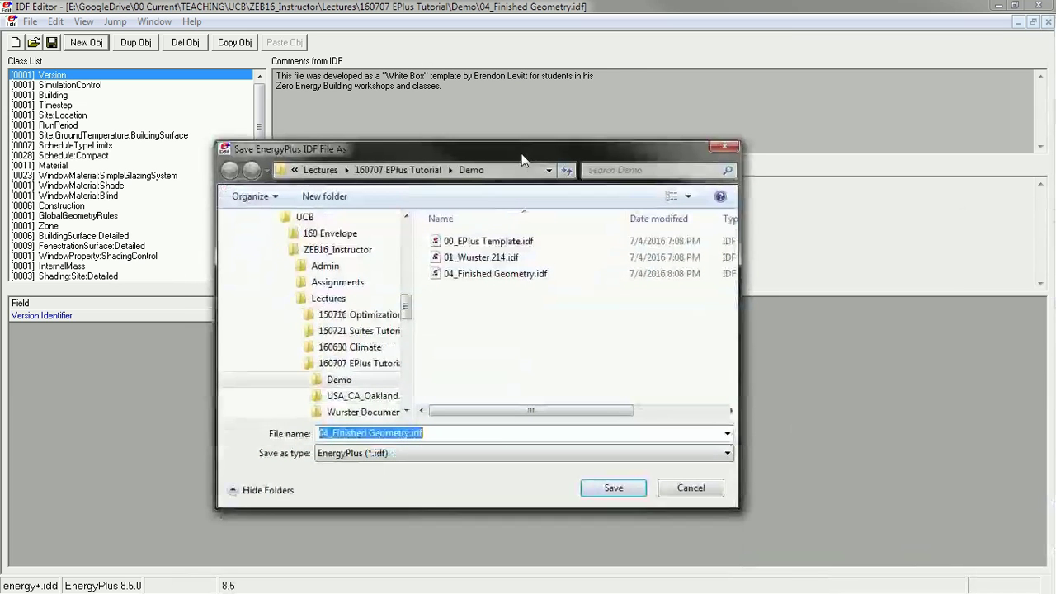
{"action": "type", "text": "05_Internal Loads"}
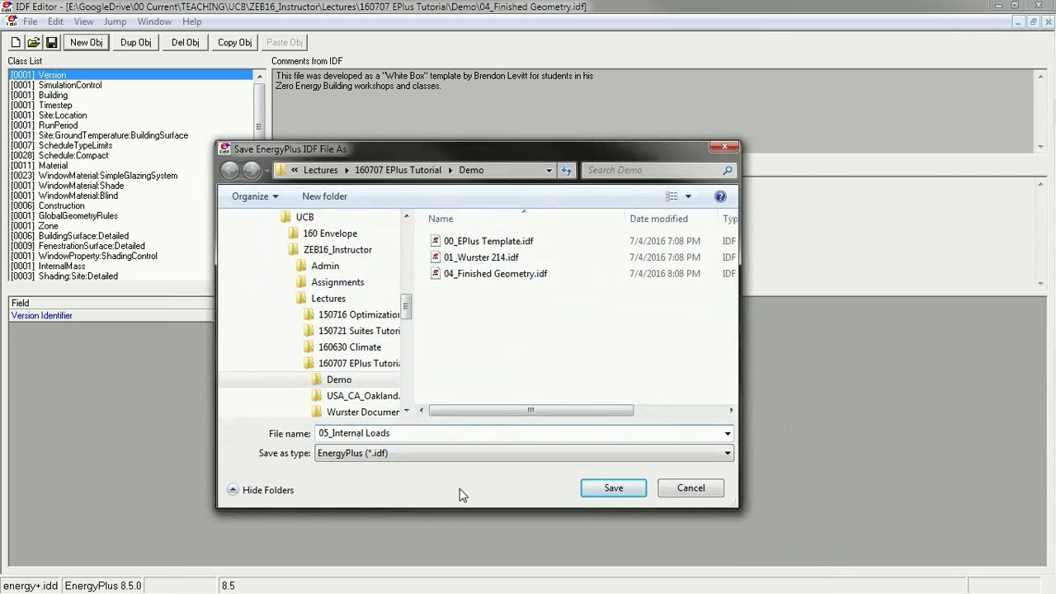
{"action": "key", "text": "Return"}
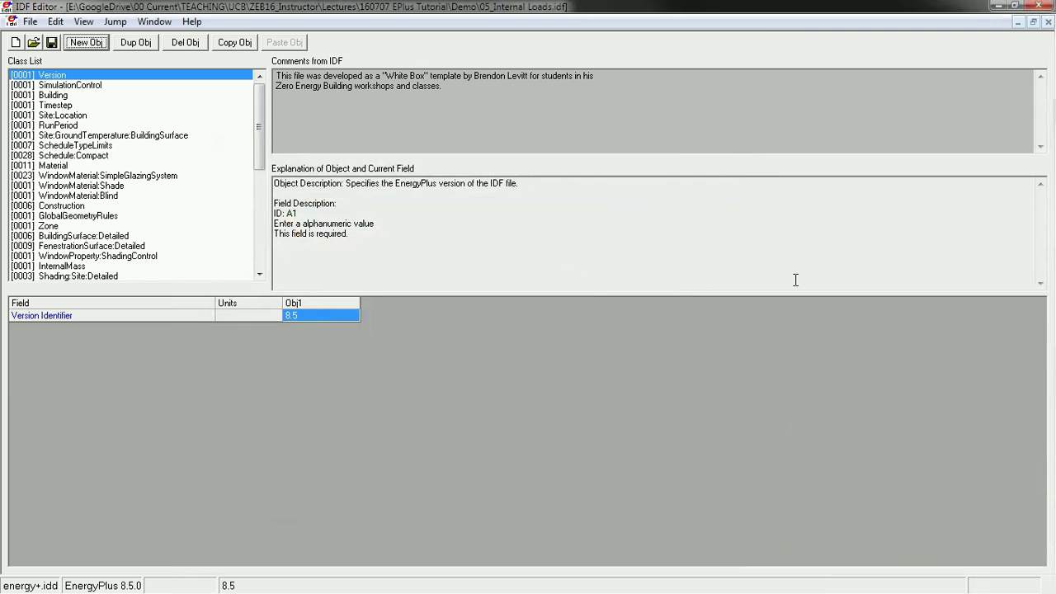
Set 05_Internal Loads.idf as the EP-Launch input file
{"action": "key", "text": "alt+Tab"}
{"action": "left_click", "coordinate": [355, 176]}
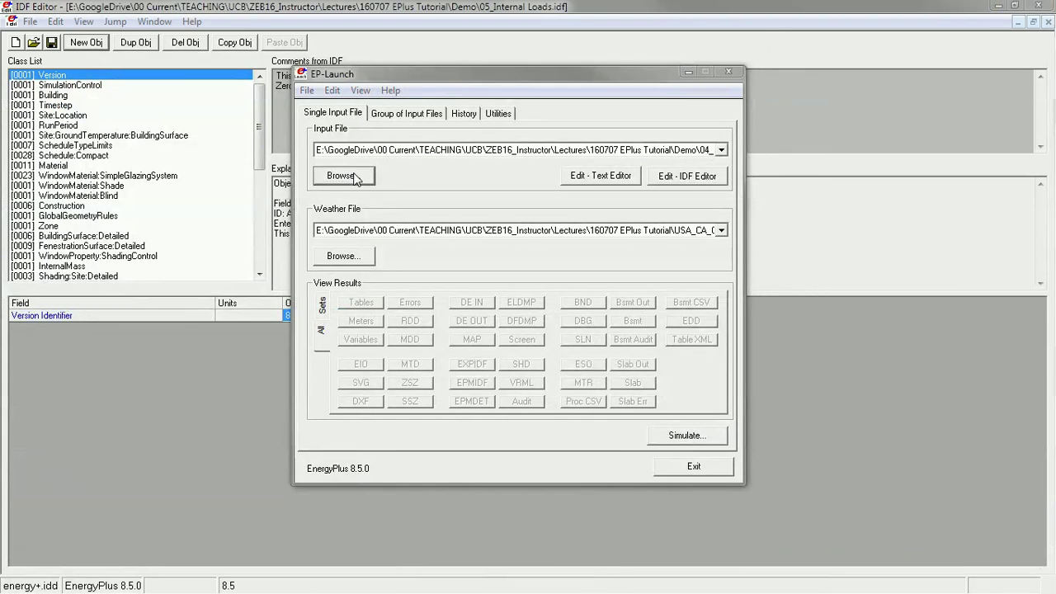
{"action": "left_click", "coordinate": [592, 276]}
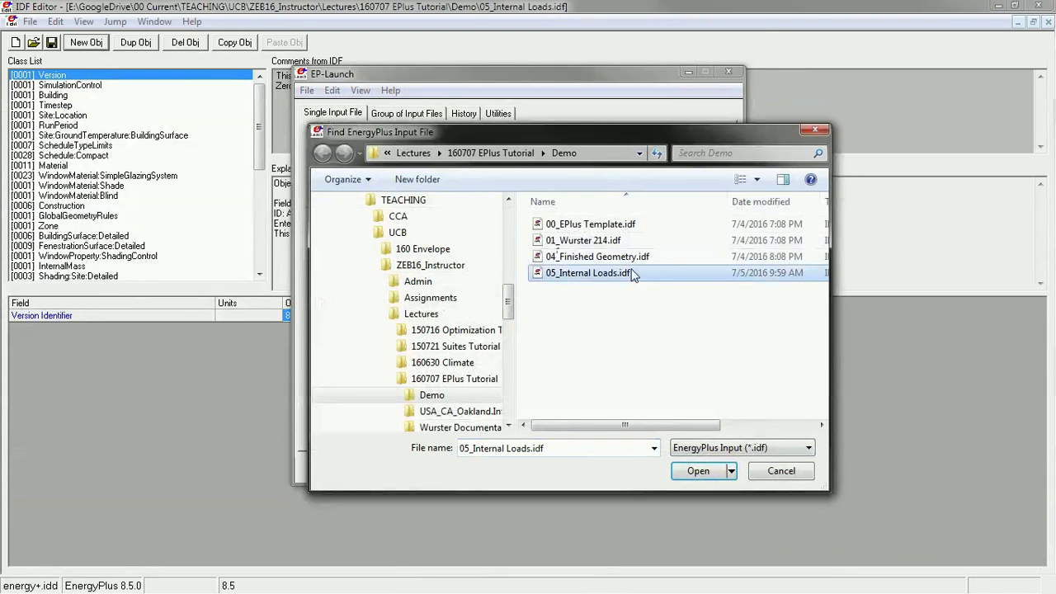
{"action": "left_click", "coordinate": [697, 470]}
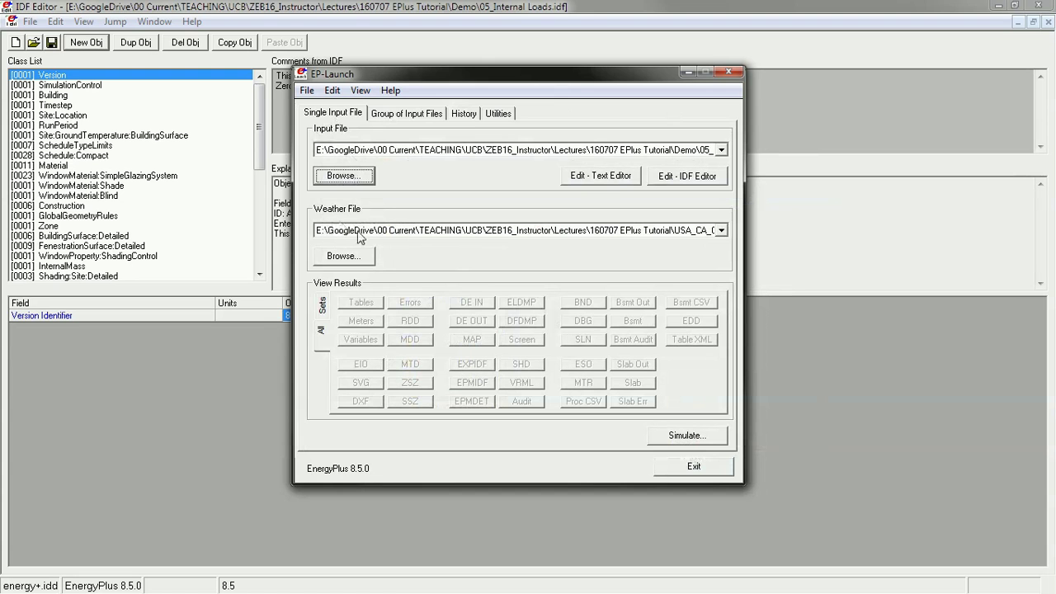
Select the Oakland TMY3 weather file and start the simulation
{"action": "left_click", "coordinate": [346, 256]}
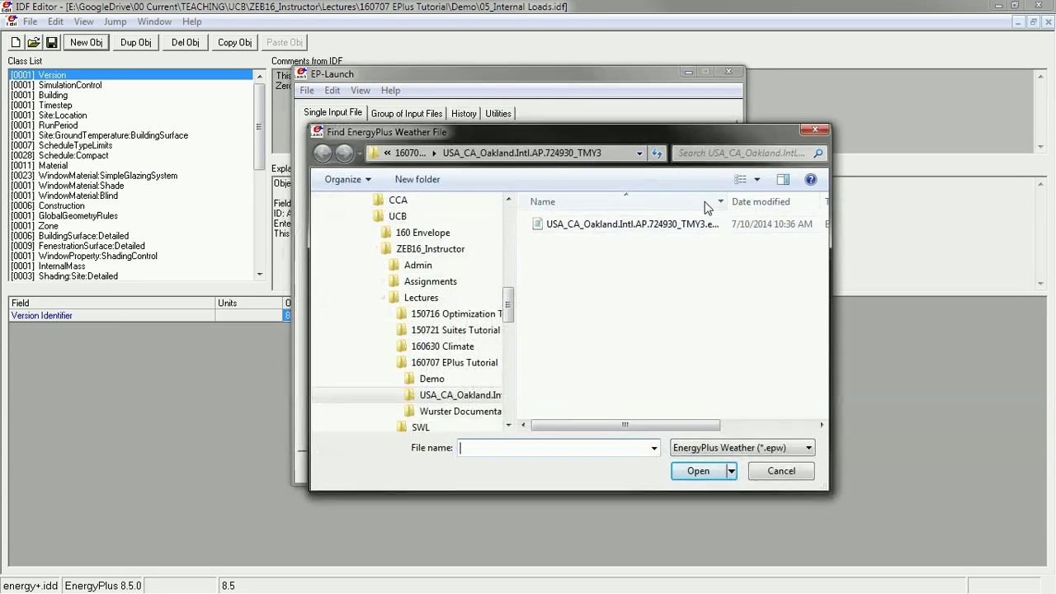
{"action": "left_click", "coordinate": [621, 223]}
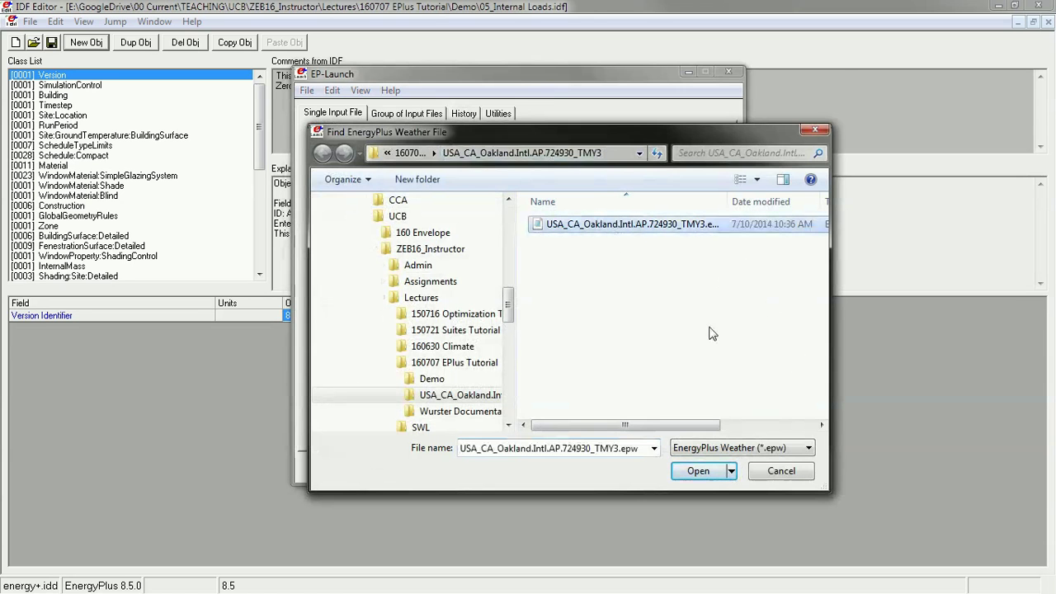
{"action": "left_click", "coordinate": [698, 474]}
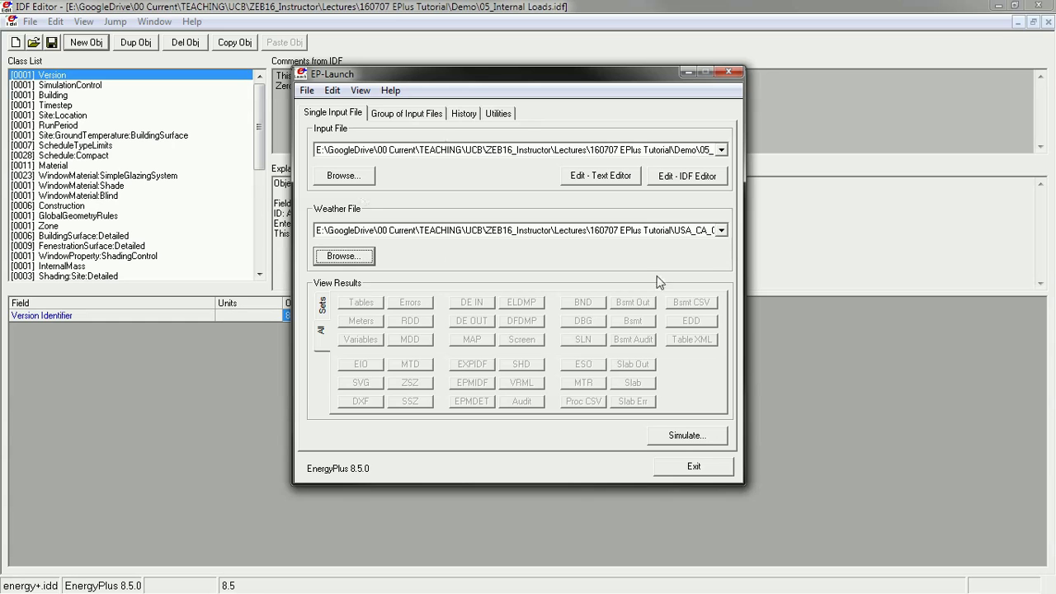
{"action": "left_click", "coordinate": [700, 434]}
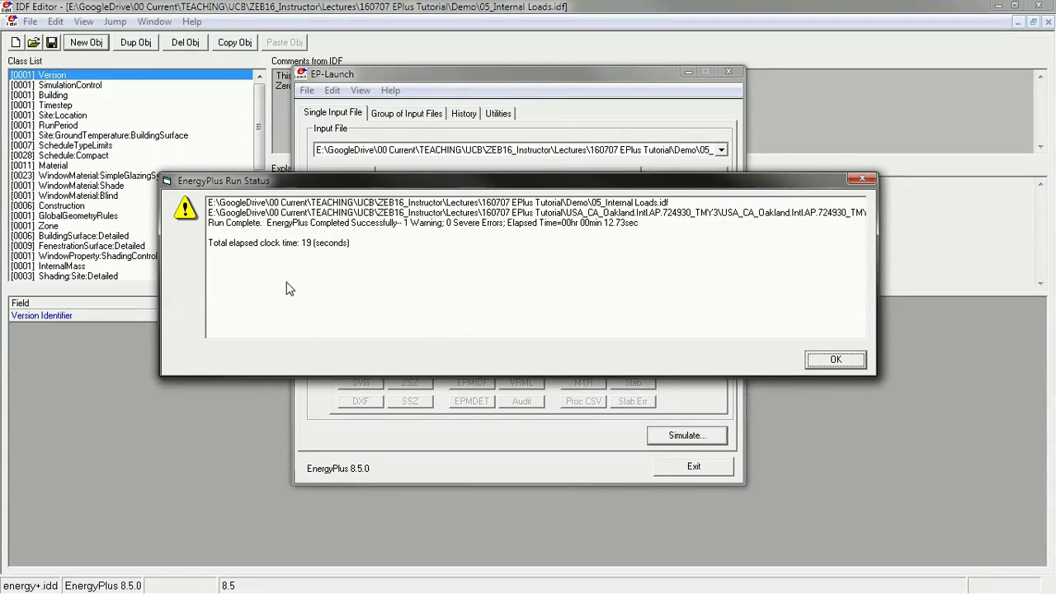
Review the run report: input and weather files, 1 warning, 0 severe errors, 19 seconds elapsed
{"action": "left_click_drag", "start_coordinate": [328, 188], "coordinate": [324, 172]}
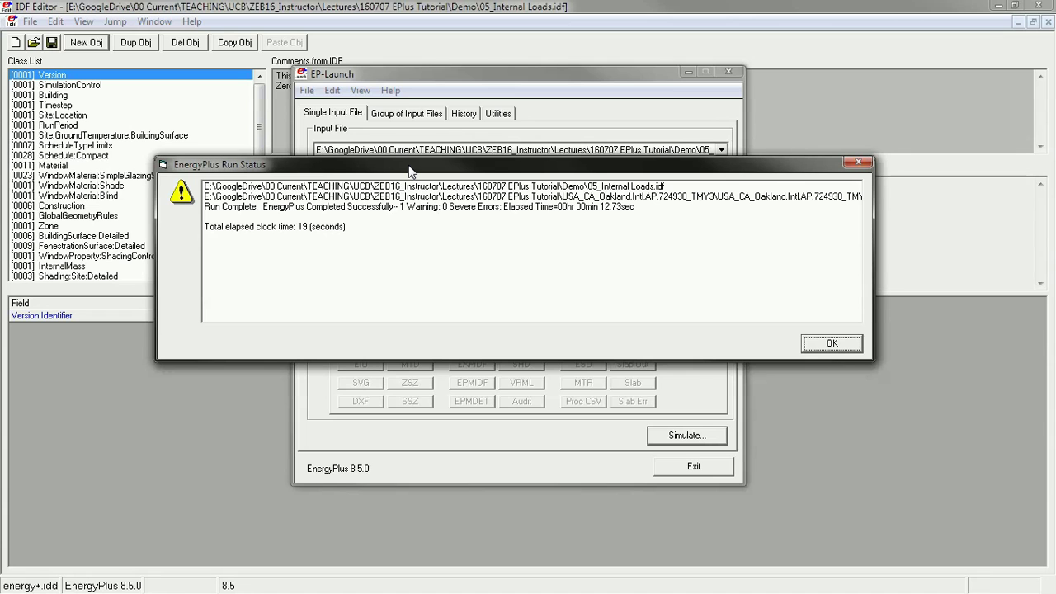
{"action": "left_click", "coordinate": [212, 190]}
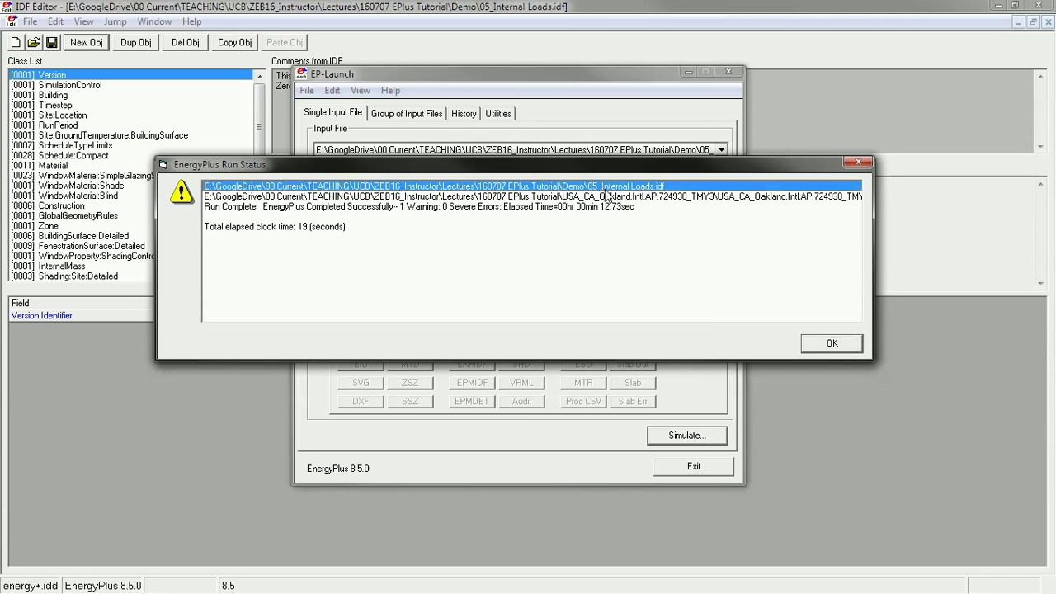
{"action": "left_click", "coordinate": [246, 198]}
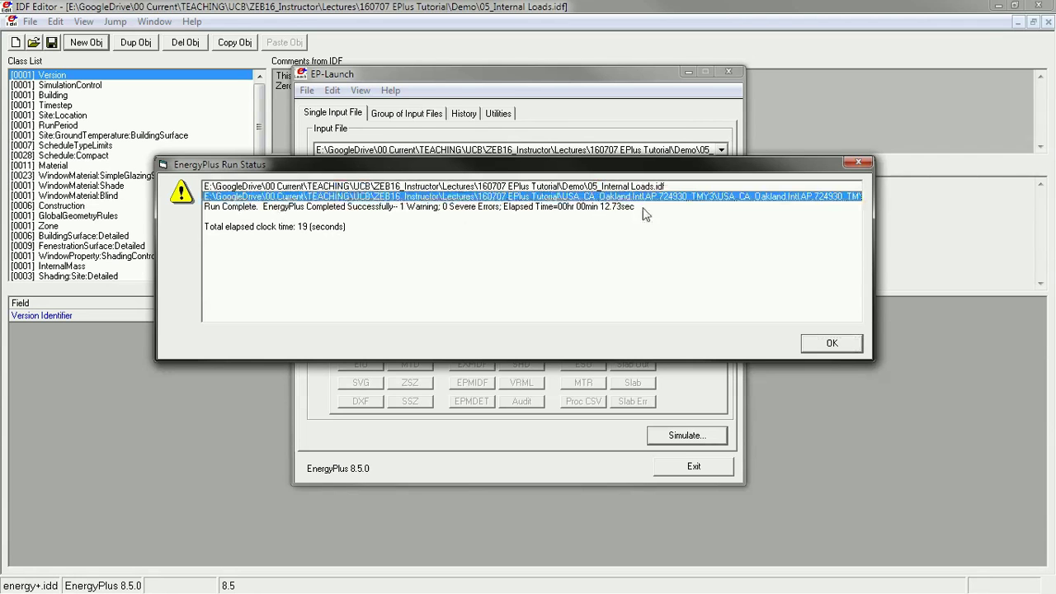
{"action": "left_click", "coordinate": [228, 209]}
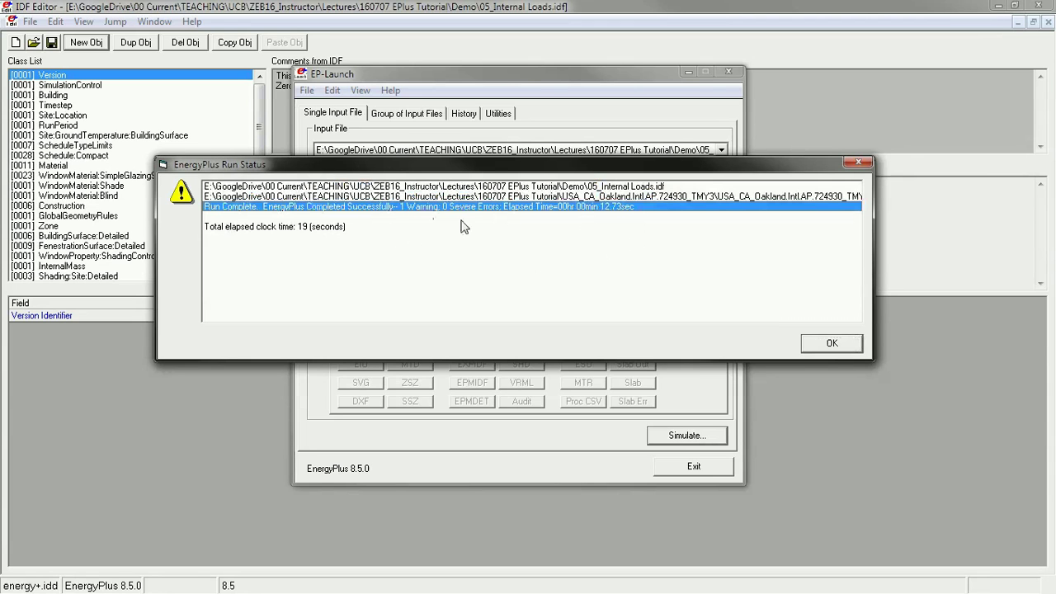
{"action": "left_click", "coordinate": [319, 229]}
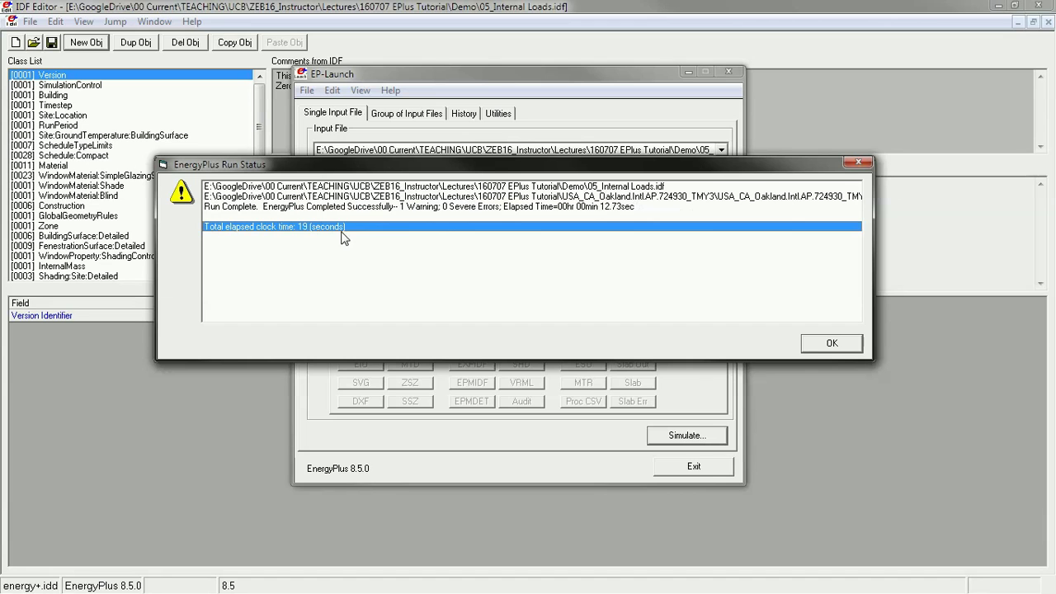
{"action": "left_click", "coordinate": [448, 206]}
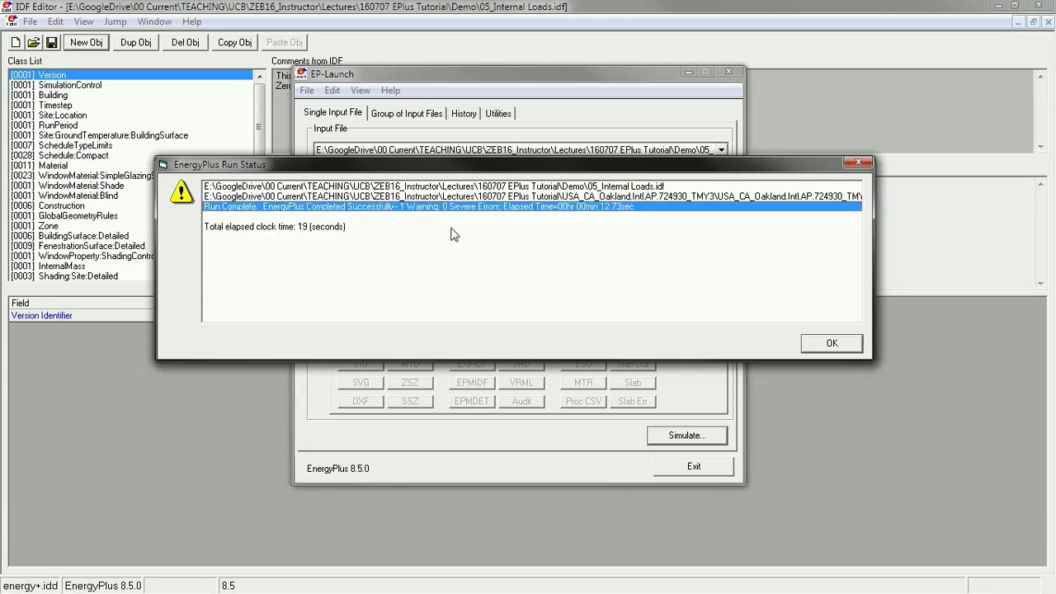
{"action": "left_click", "coordinate": [458, 217]}
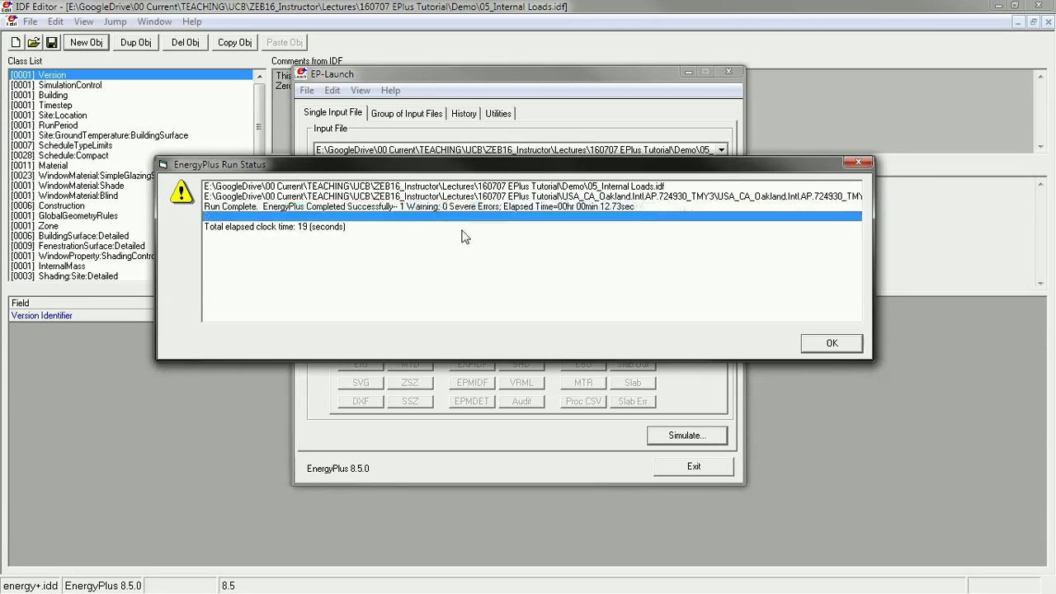
{"action": "left_click", "coordinate": [426, 206]}
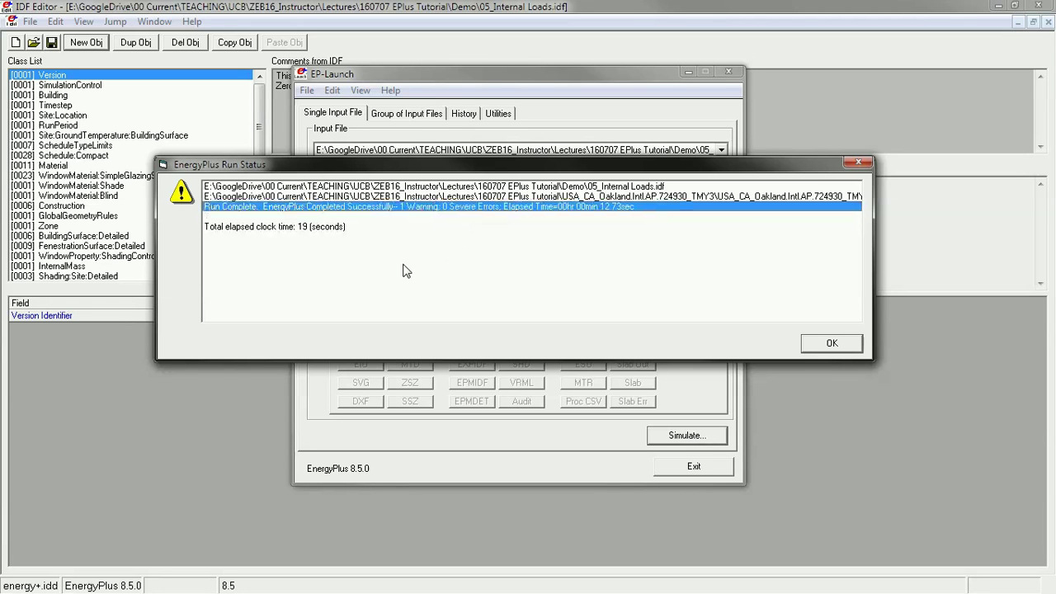
Close the run status, switch View Results to Sets and back to All, and open the Errors file
{"action": "left_click", "coordinate": [830, 344]}
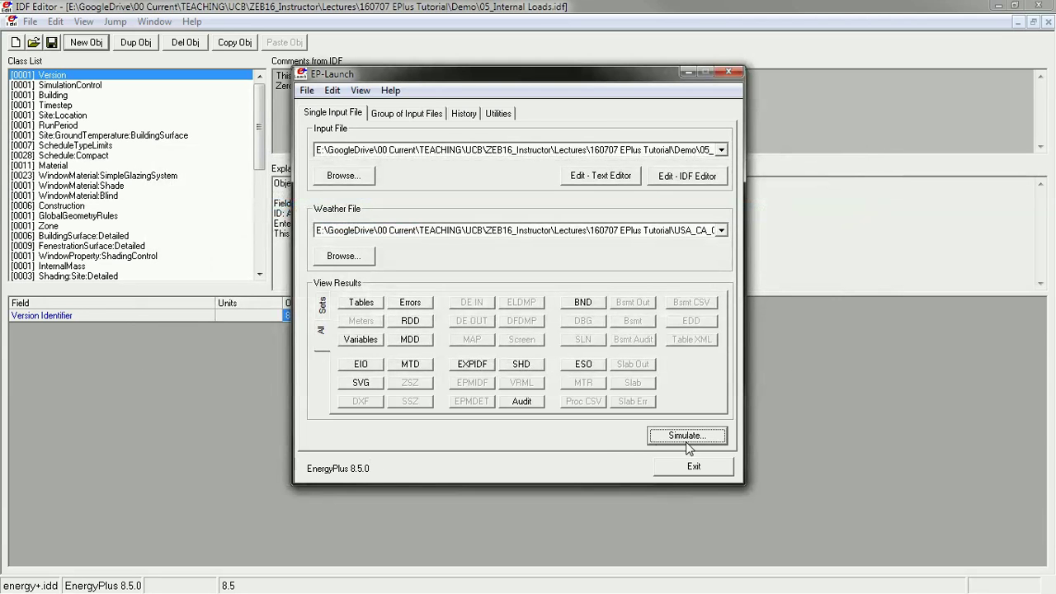
{"action": "mouse_move", "coordinate": [573, 78]}
{"action": "left_mouse_down"}
{"action": "mouse_move", "coordinate": [558, 85]}
{"action": "mouse_move", "coordinate": [575, 83]}
{"action": "left_mouse_up"}
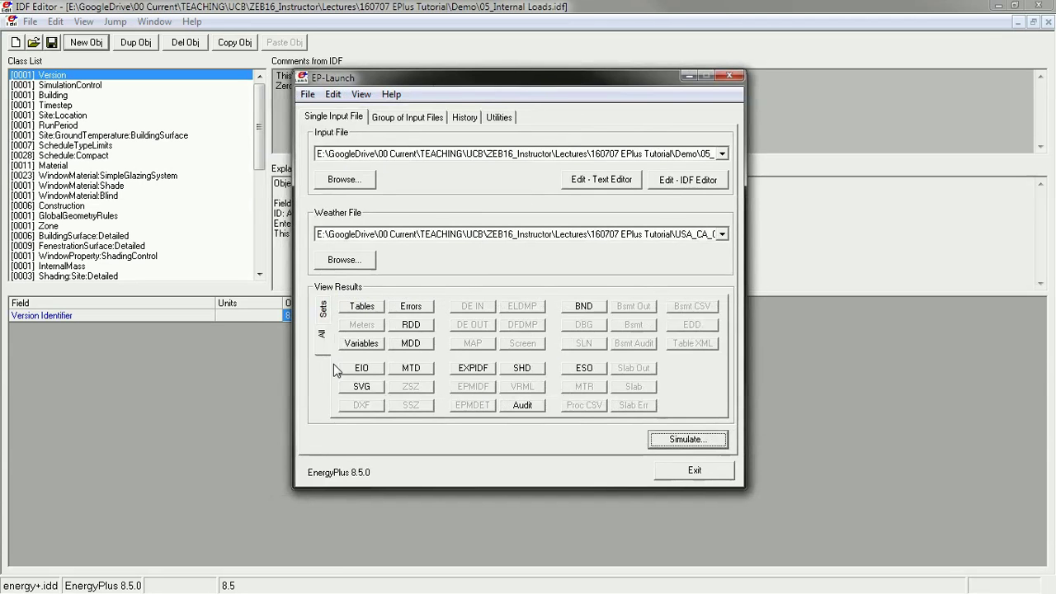
{"action": "left_click", "coordinate": [323, 310]}
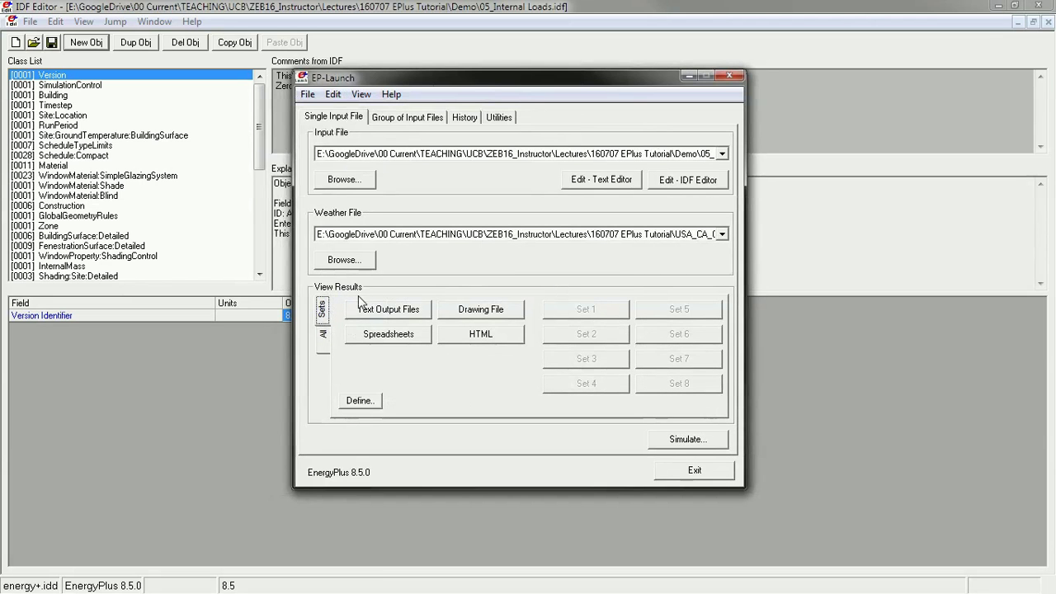
{"action": "left_click", "coordinate": [321, 343]}
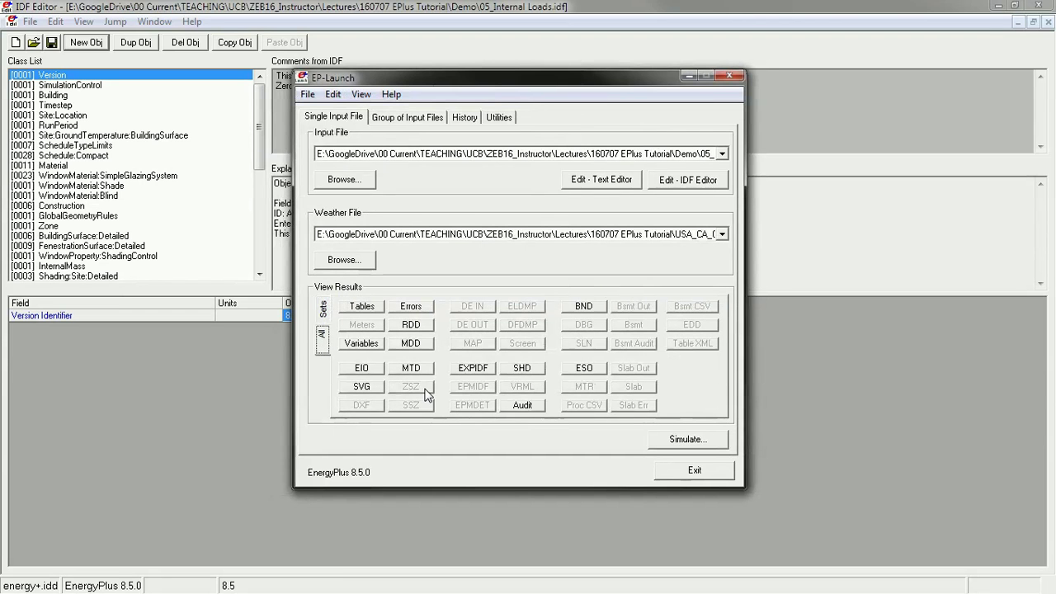
{"action": "left_click", "coordinate": [416, 307]}
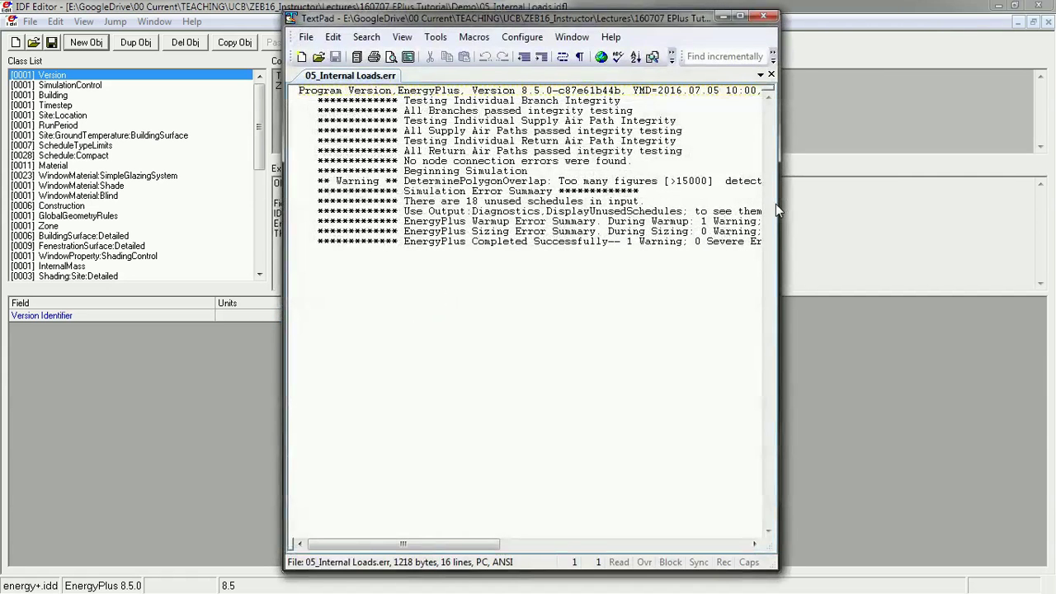
Widen the TextPad window on both sides and highlight the program version line
{"action": "left_click_drag", "start_coordinate": [777, 204], "coordinate": [1024, 205]}
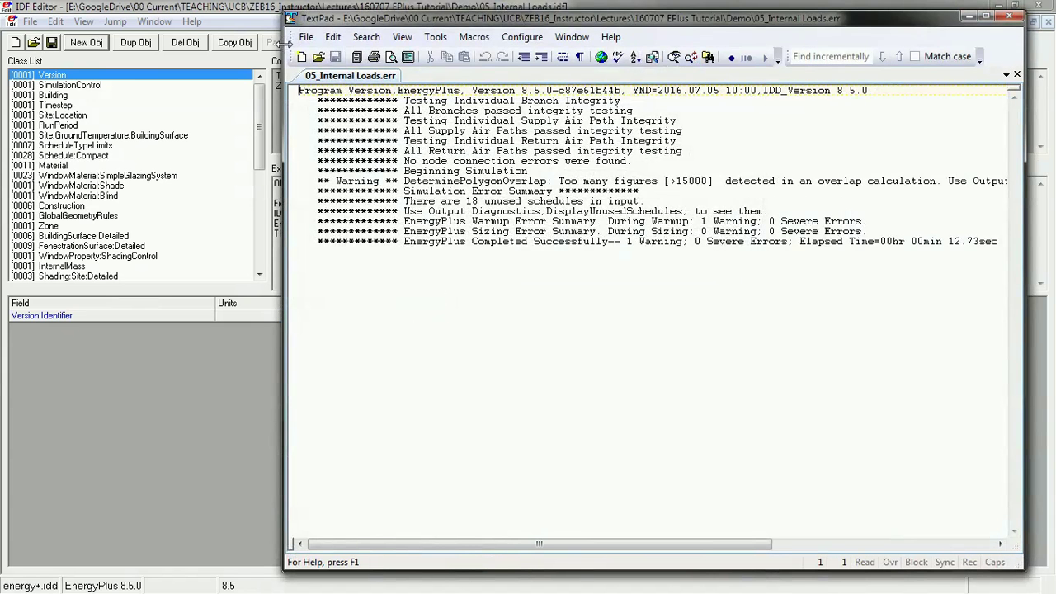
{"action": "left_click_drag", "start_coordinate": [283, 43], "coordinate": [71, 43]}
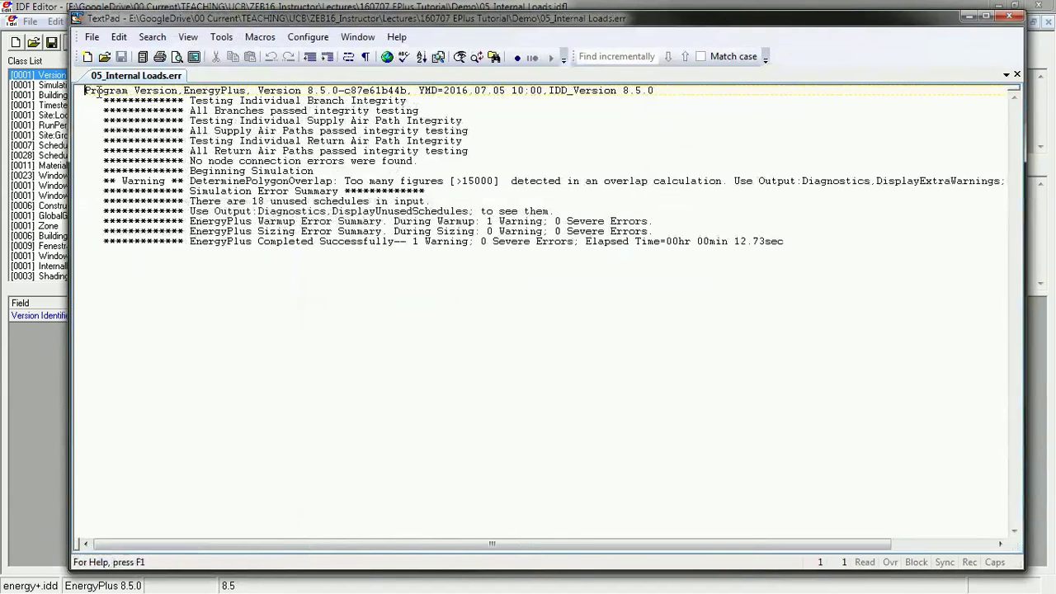
{"action": "left_click_drag", "start_coordinate": [86, 91], "coordinate": [154, 93]}
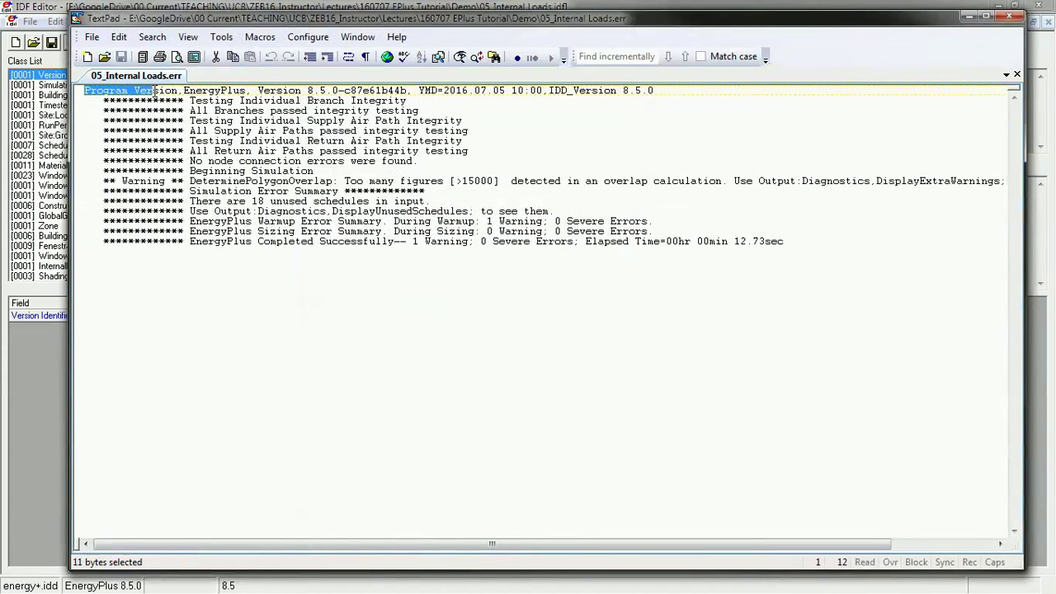
{"action": "left_click_drag", "start_coordinate": [154, 93], "coordinate": [296, 93]}
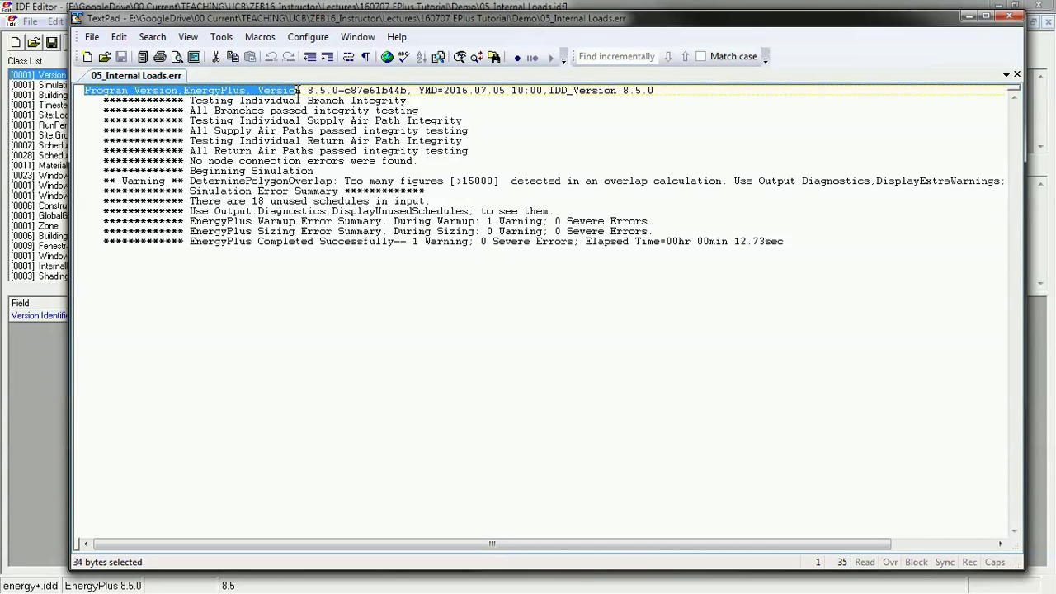
{"action": "left_click", "coordinate": [241, 161]}
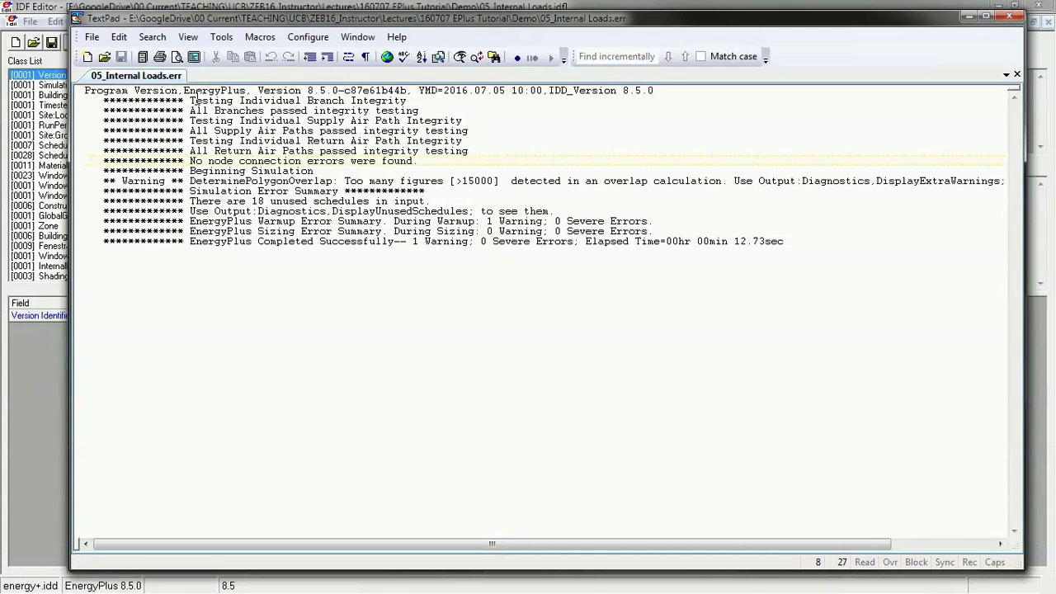
Read through the branch, supply and return air path checks, Beginning Simulation, and the warning line
{"action": "left_click_drag", "start_coordinate": [331, 92], "coordinate": [344, 94]}
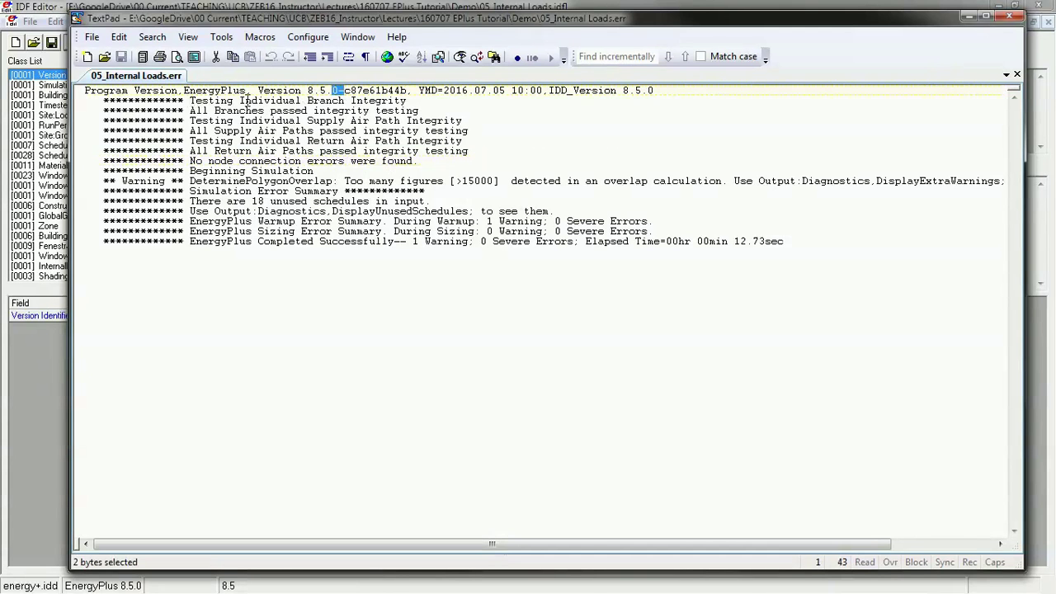
{"action": "left_click_drag", "start_coordinate": [208, 100], "coordinate": [240, 101]}
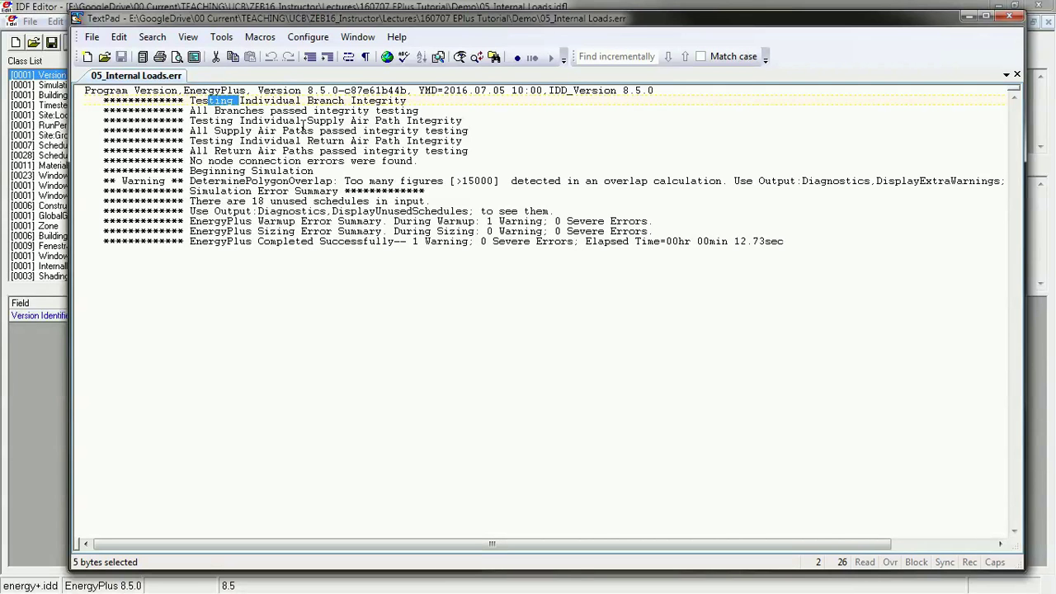
{"action": "left_click", "coordinate": [216, 129]}
{"action": "left_click_drag", "start_coordinate": [216, 128], "coordinate": [332, 137]}
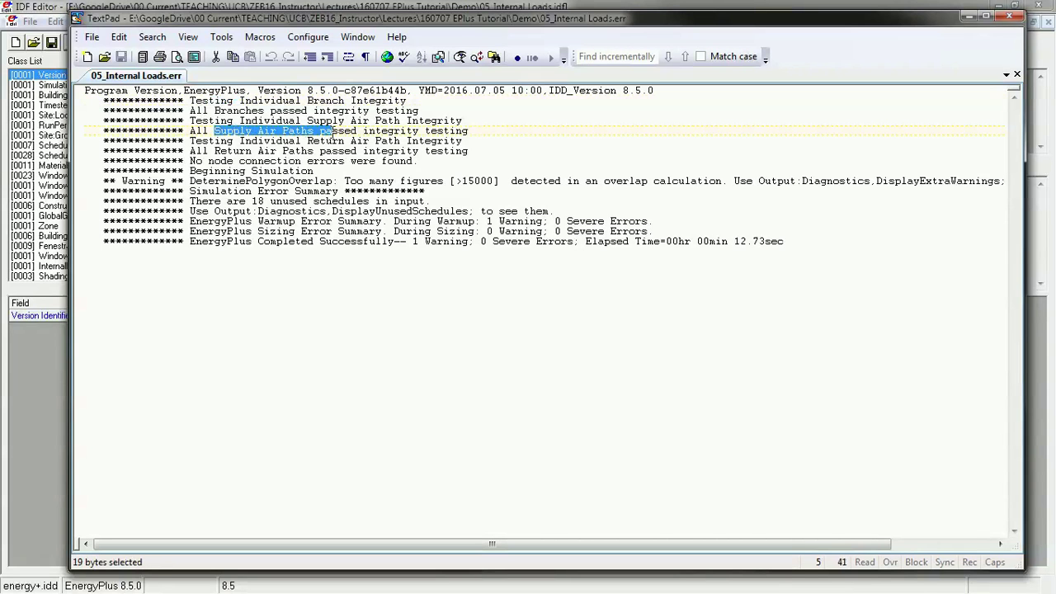
{"action": "left_click", "coordinate": [218, 152]}
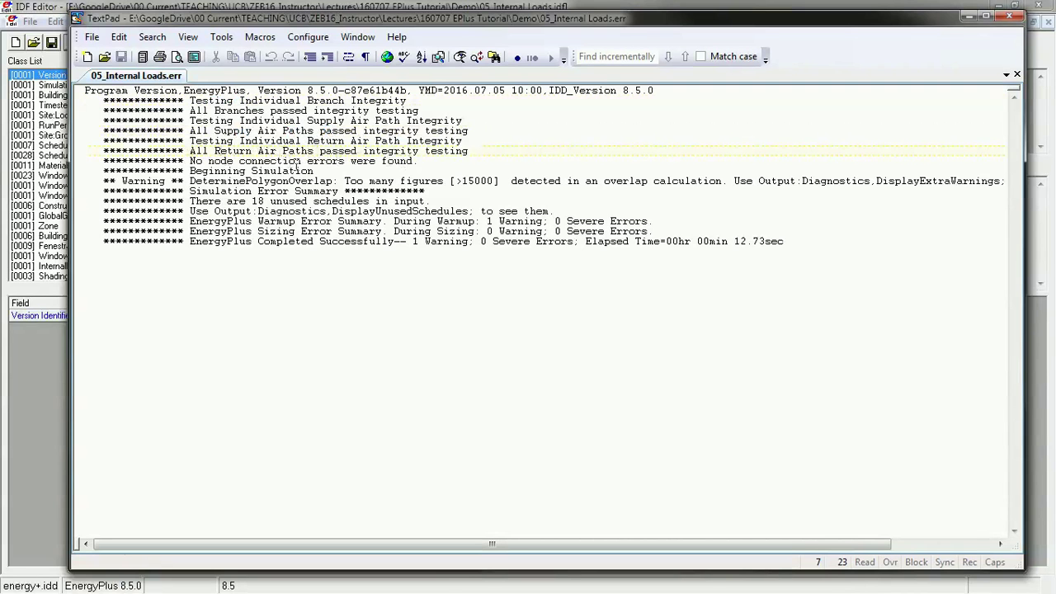
{"action": "left_click", "coordinate": [193, 171]}
{"action": "left_click_drag", "start_coordinate": [193, 171], "coordinate": [312, 171]}
{"action": "left_click_drag", "start_coordinate": [124, 180], "coordinate": [221, 186]}
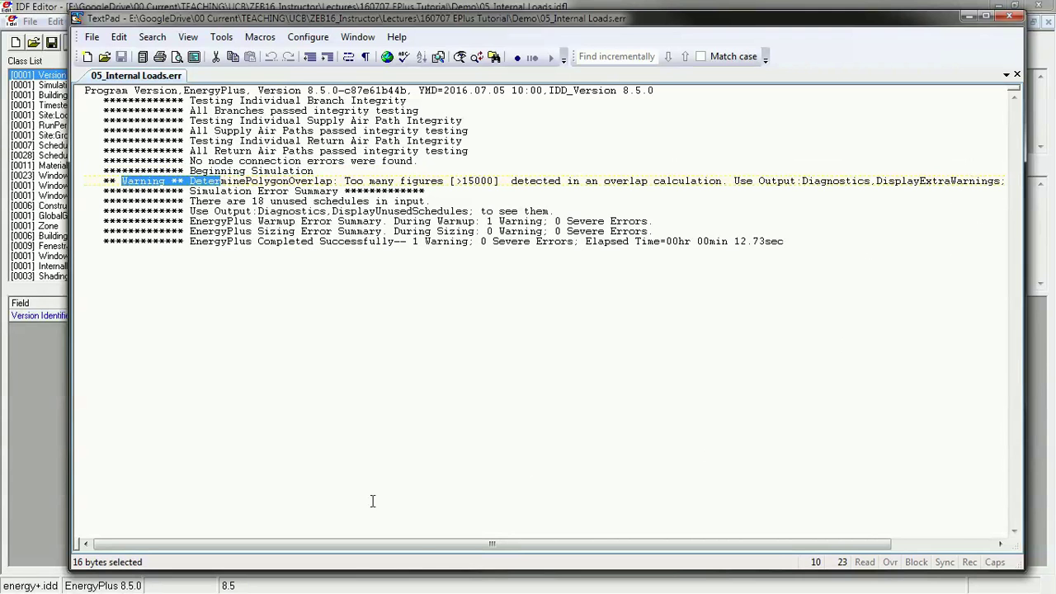
{"action": "left_click_drag", "start_coordinate": [423, 544], "coordinate": [219, 546]}
{"action": "left_click", "coordinate": [191, 181]}
{"action": "left_click_drag", "start_coordinate": [191, 180], "coordinate": [335, 184]}
{"action": "left_click", "coordinate": [346, 180]}
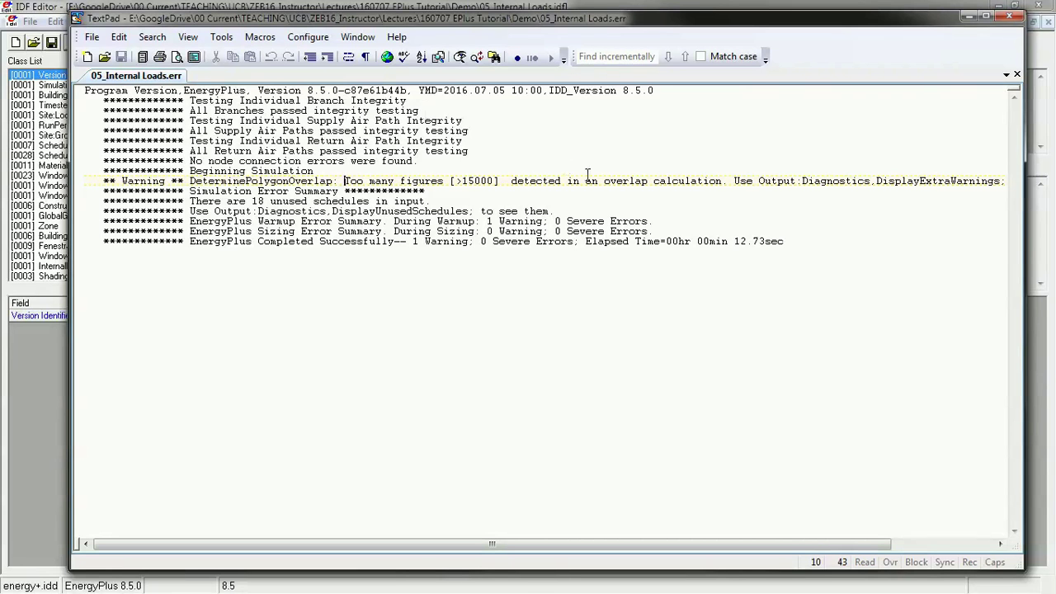
{"action": "left_click_drag", "start_coordinate": [763, 175], "coordinate": [994, 180]}
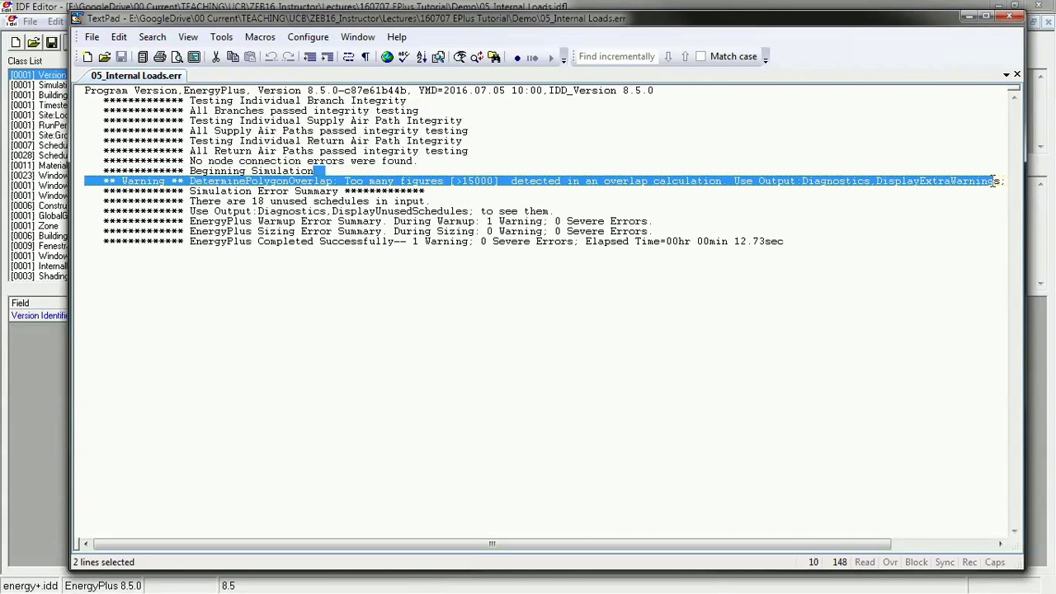
{"action": "left_click", "coordinate": [468, 183]}
{"action": "left_click_drag", "start_coordinate": [345, 181], "coordinate": [498, 181]}
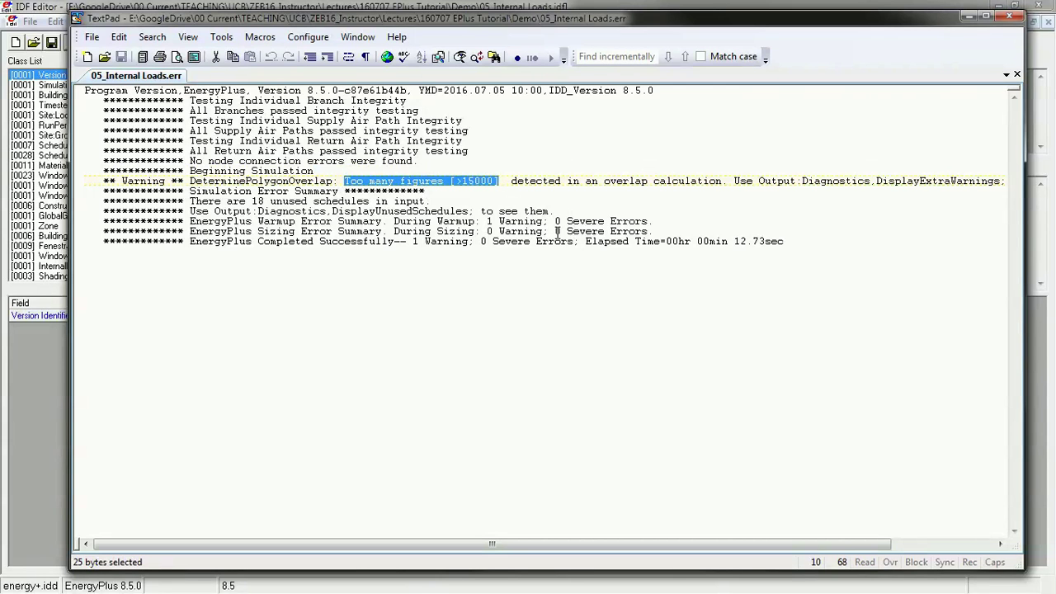
{"action": "left_click", "coordinate": [545, 182]}
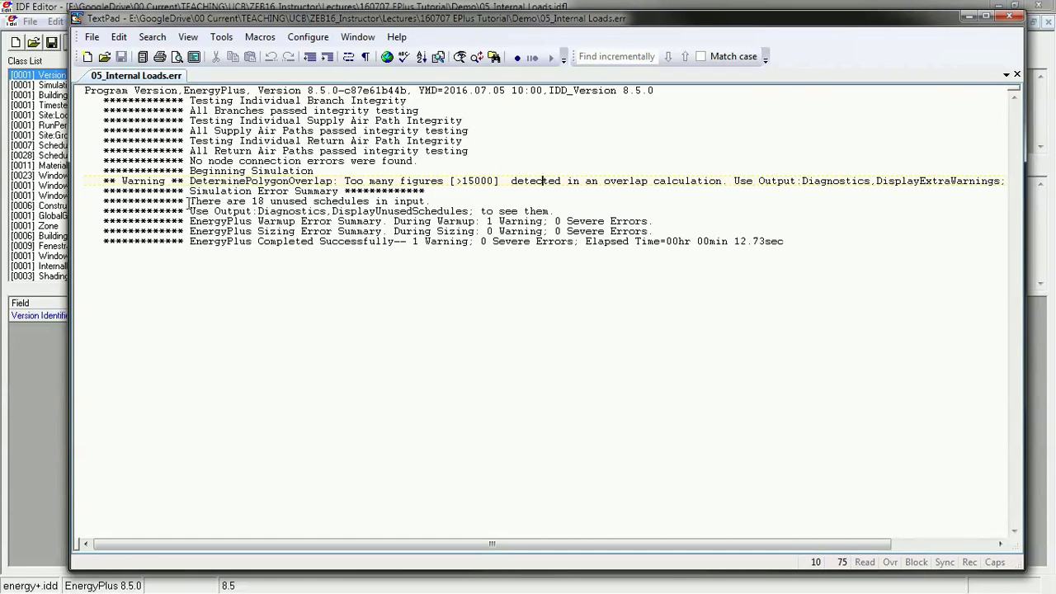
{"action": "left_click_drag", "start_coordinate": [189, 201], "coordinate": [329, 201]}
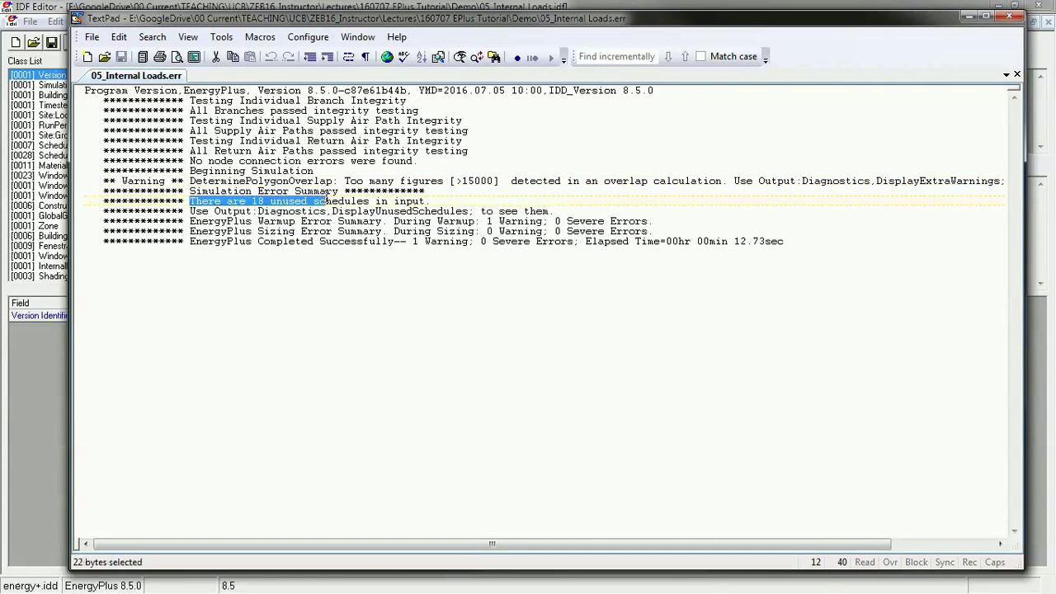
{"action": "left_click", "coordinate": [316, 202]}
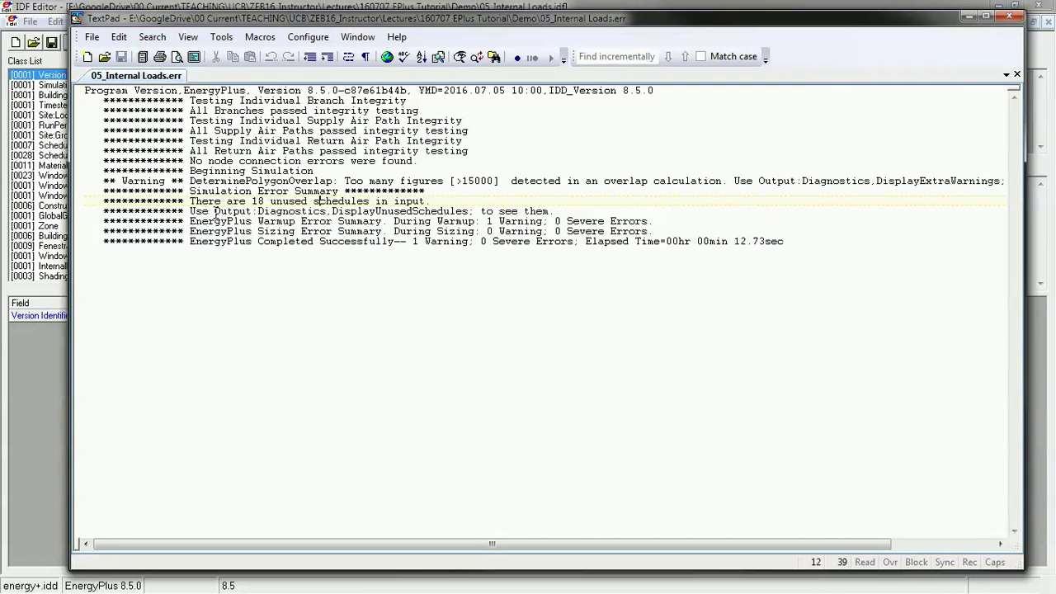
{"action": "left_click_drag", "start_coordinate": [214, 211], "coordinate": [470, 215]}
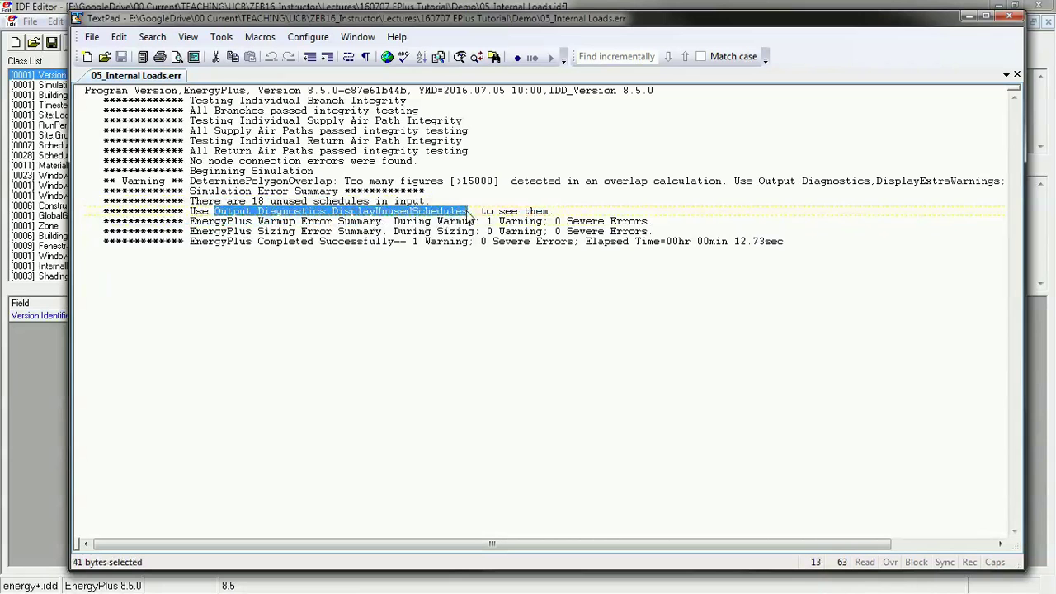
{"action": "left_click", "coordinate": [359, 224]}
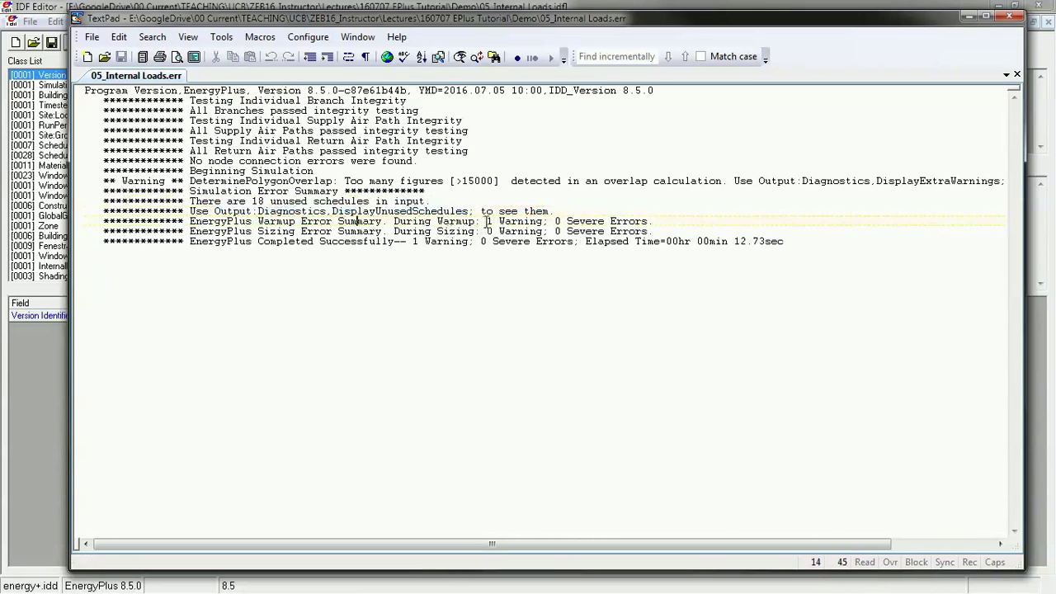
{"action": "left_click_drag", "start_coordinate": [486, 221], "coordinate": [543, 221]}
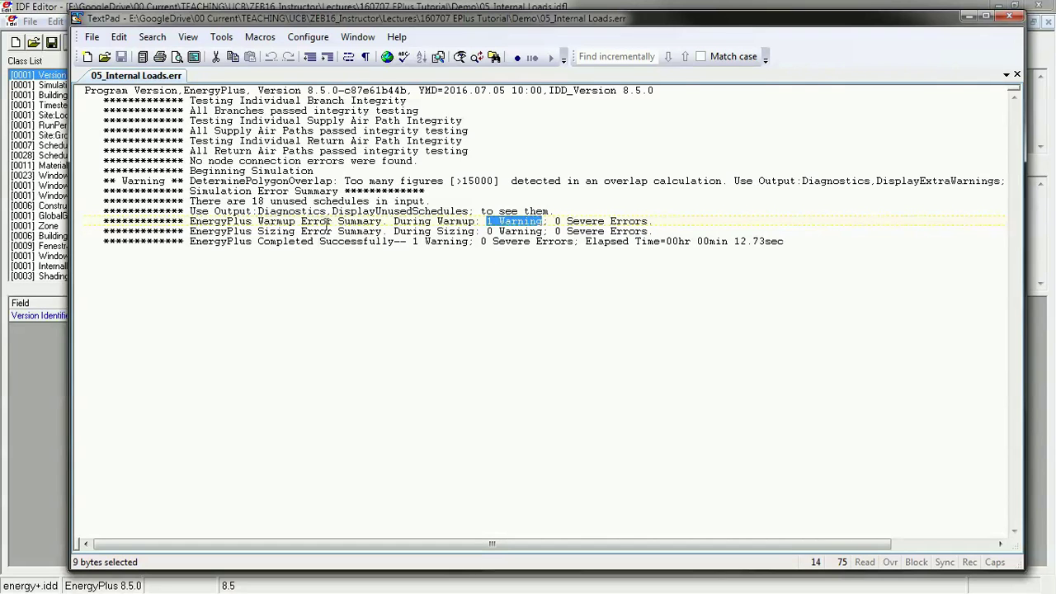
{"action": "left_click", "coordinate": [328, 221]}
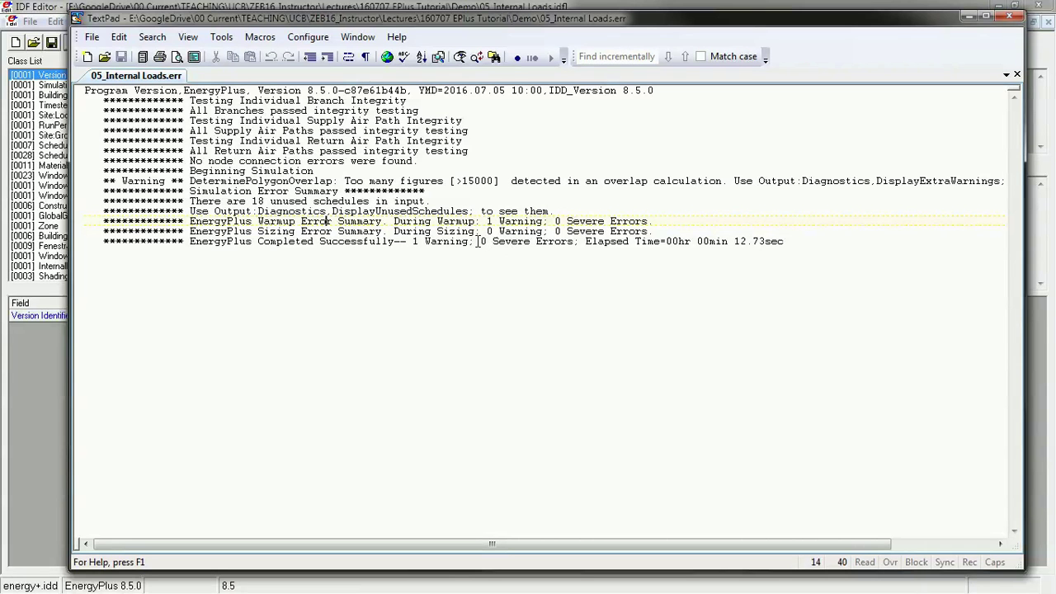
{"action": "left_click_drag", "start_coordinate": [482, 241], "coordinate": [572, 246]}
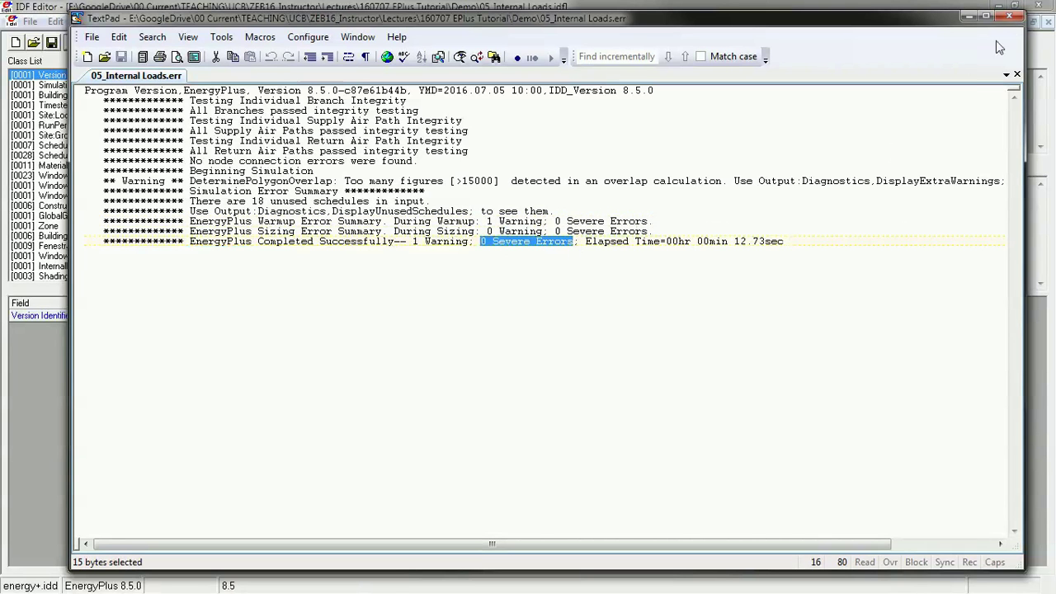
Close the .err report, reopen it from Errors, then close it again
{"action": "left_click", "coordinate": [1008, 17]}
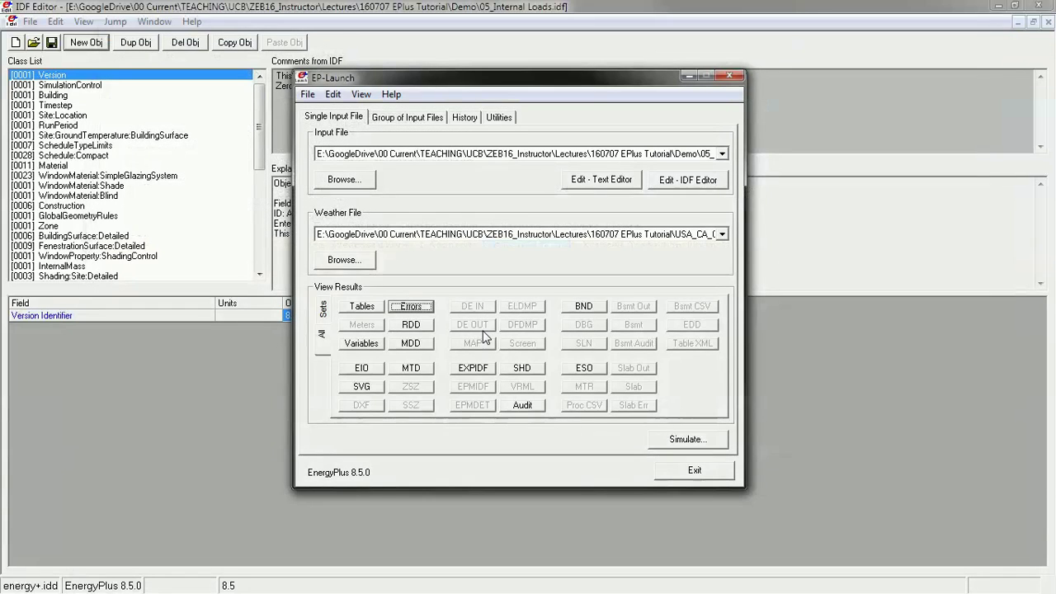
{"action": "left_click", "coordinate": [411, 306]}
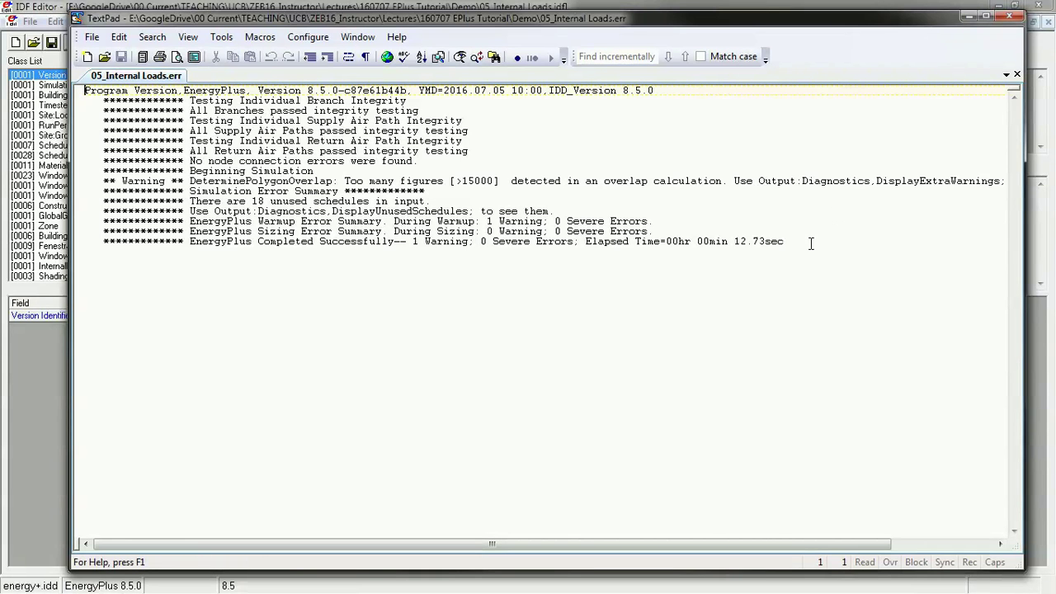
{"action": "left_click", "coordinate": [1008, 16]}
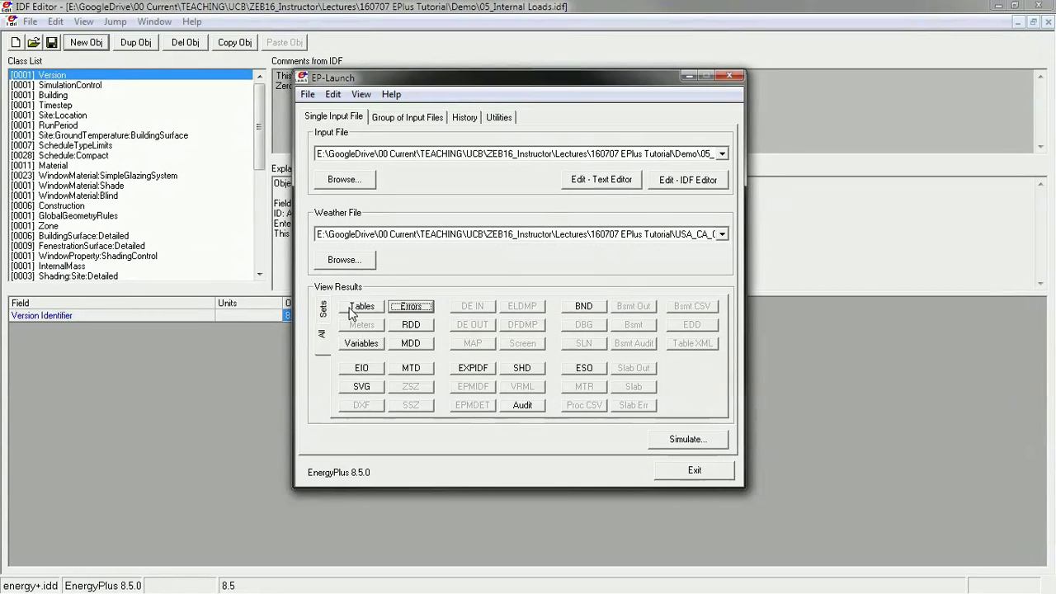
Open 05_Internal LoadsTable.csv in a maximized Excel window and scroll through it
{"action": "left_click", "coordinate": [374, 307]}
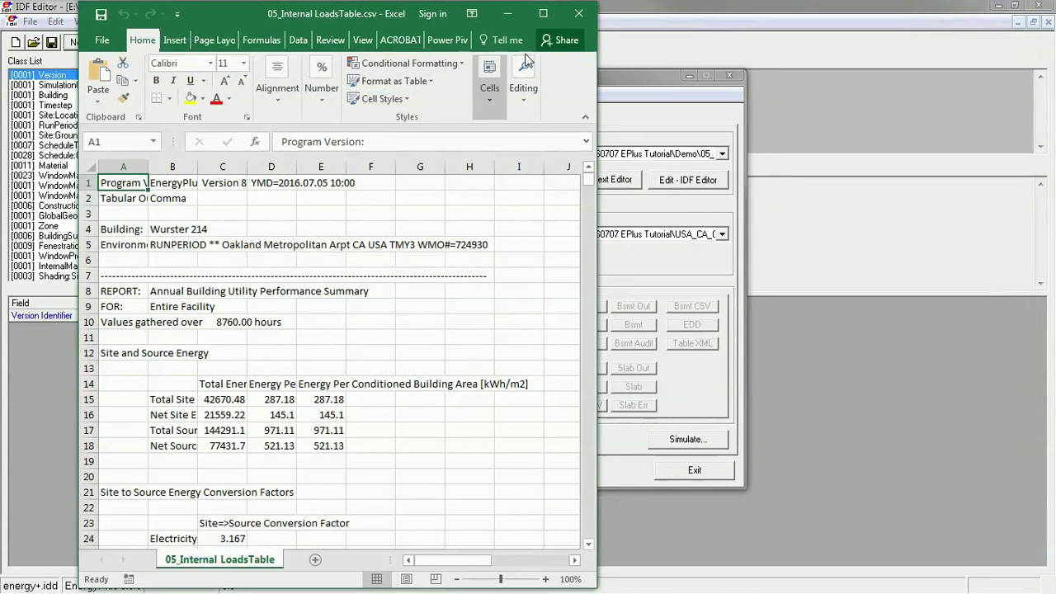
{"action": "left_click", "coordinate": [543, 13]}
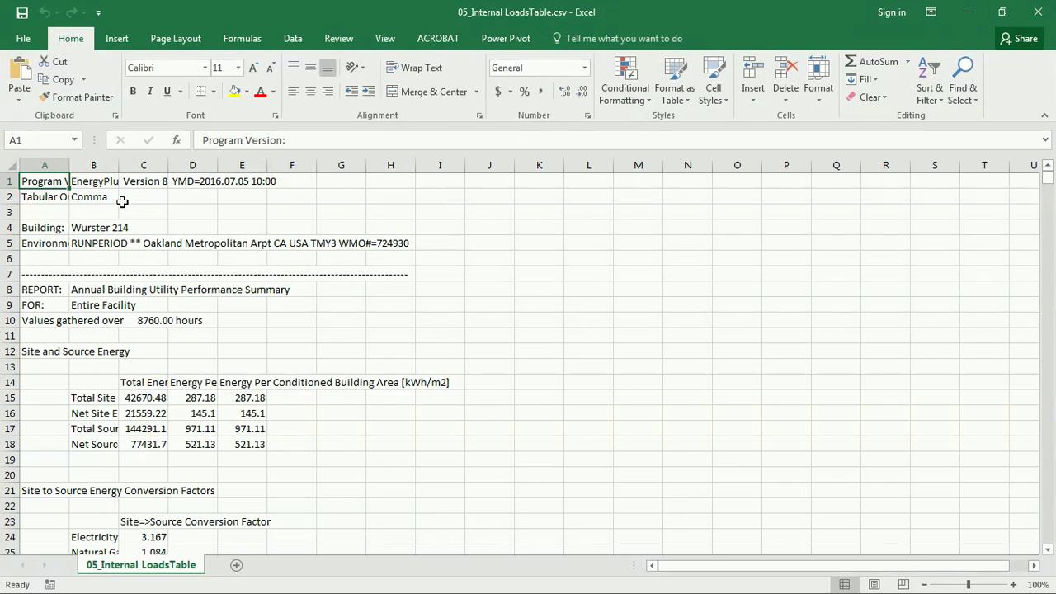
{"action": "scroll", "coordinate": [122, 202], "scroll_direction": "down", "scroll_amount": 18}
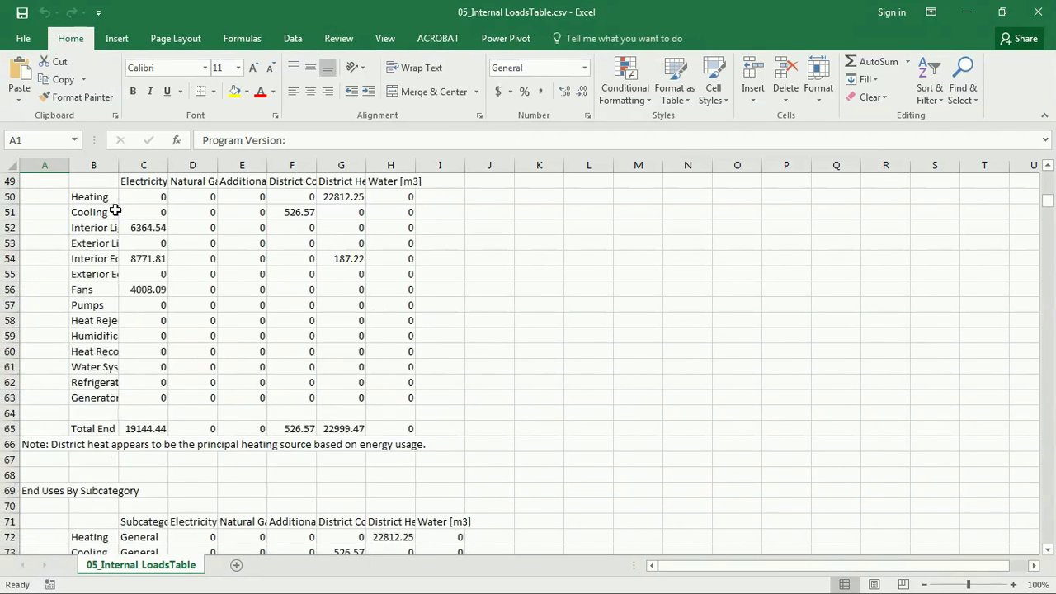
{"action": "scroll", "coordinate": [114, 212], "scroll_direction": "down", "scroll_amount": 1}
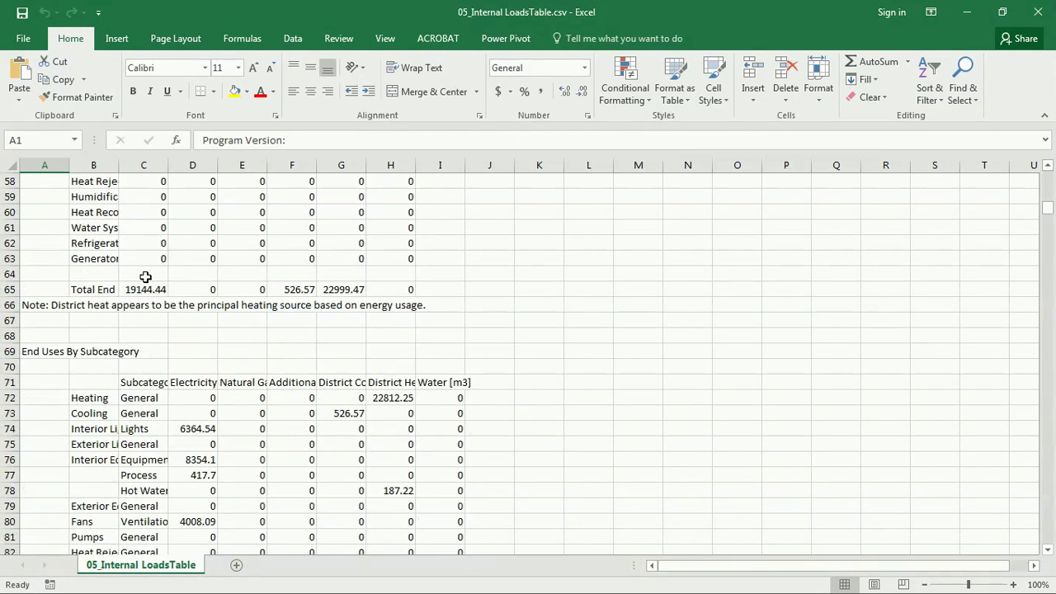
{"action": "scroll", "coordinate": [145, 277], "scroll_direction": "up", "scroll_amount": 17}
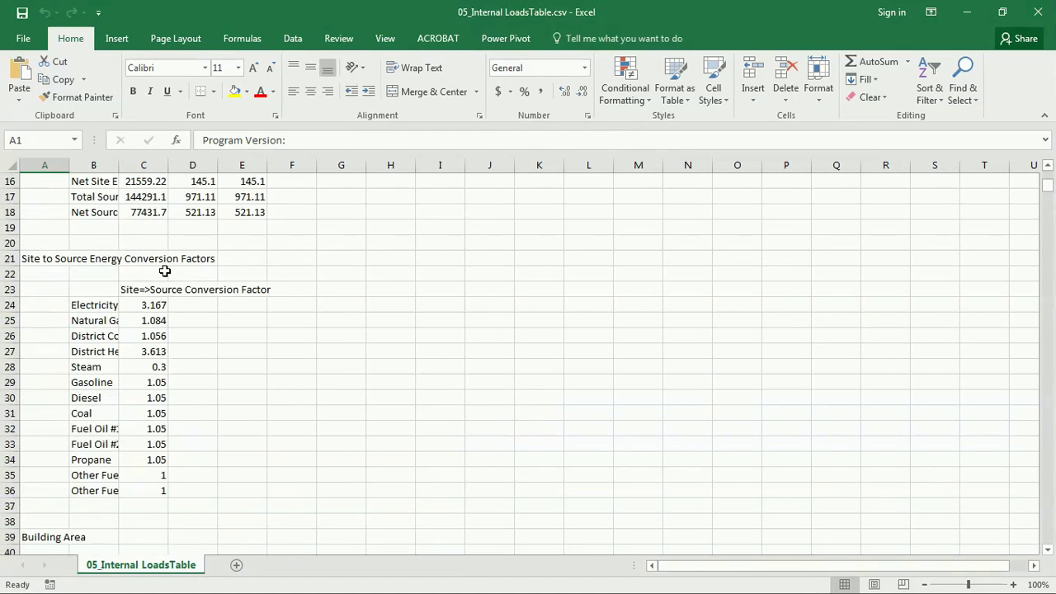
{"action": "scroll", "coordinate": [165, 271], "scroll_direction": "up", "scroll_amount": 2}
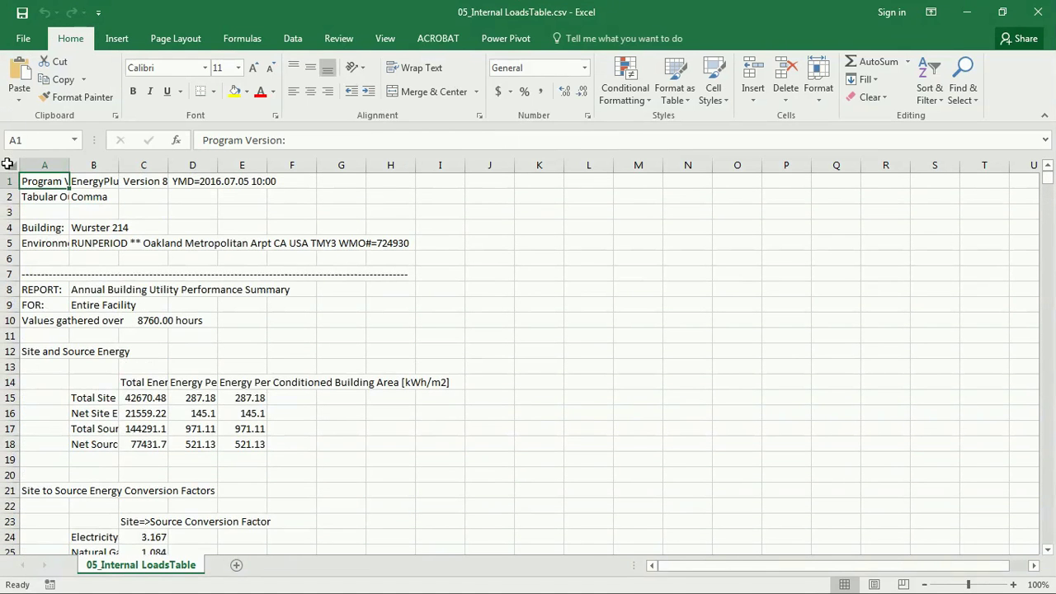
Copy the entire sheet and switch to the ZEB16 Dashboard workbook
{"action": "left_click", "coordinate": [7, 163]}
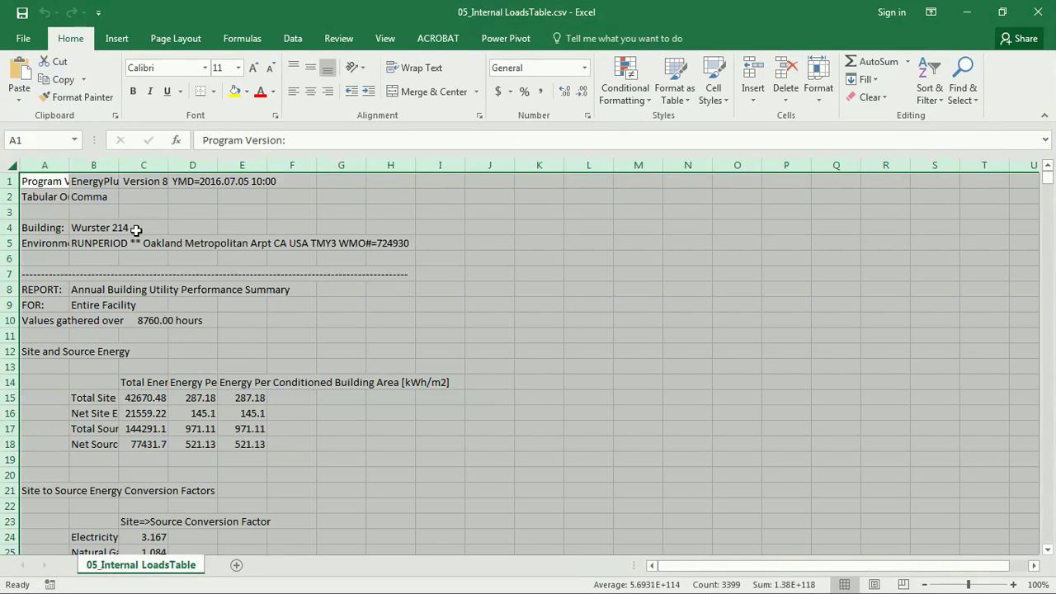
{"action": "key", "text": "ctrl+c"}
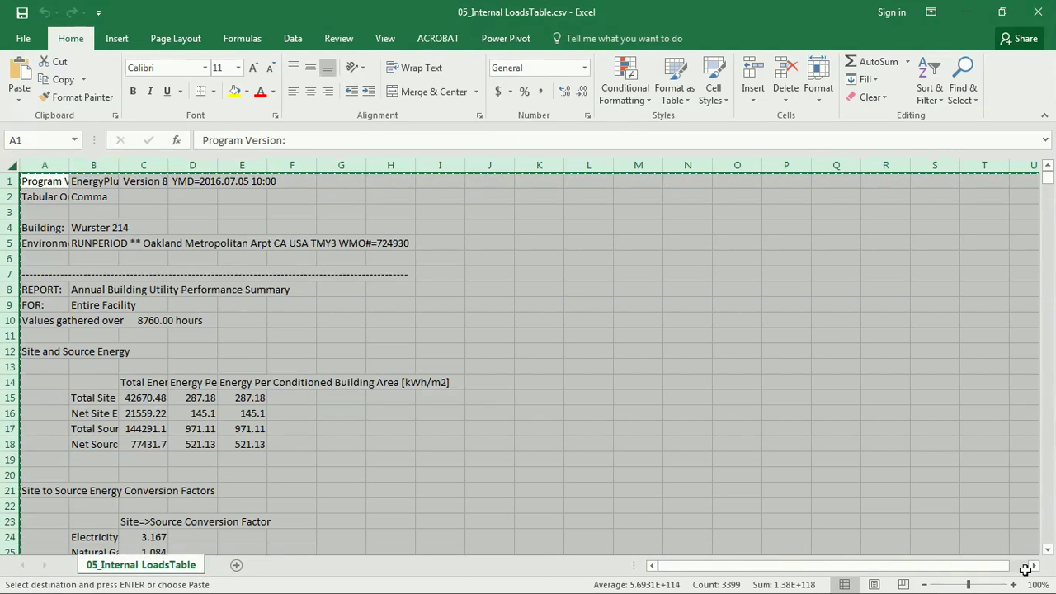
{"action": "key", "text": "alt+Tab"}
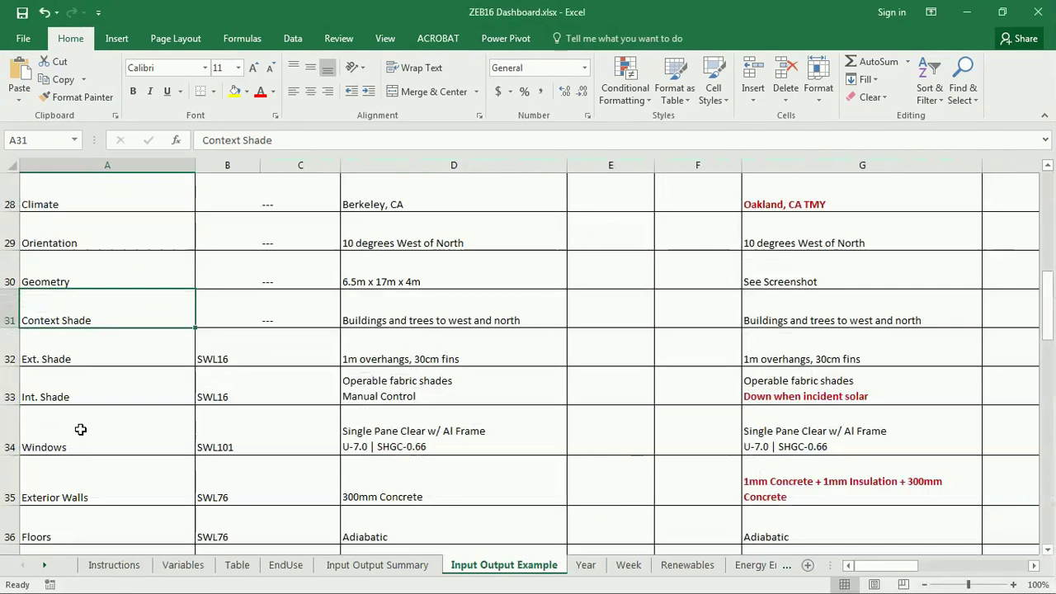
Paste the report into the Table sheet and check EndUse totals: Heating 22,812, Lights 6,365
{"action": "left_click", "coordinate": [236, 565]}
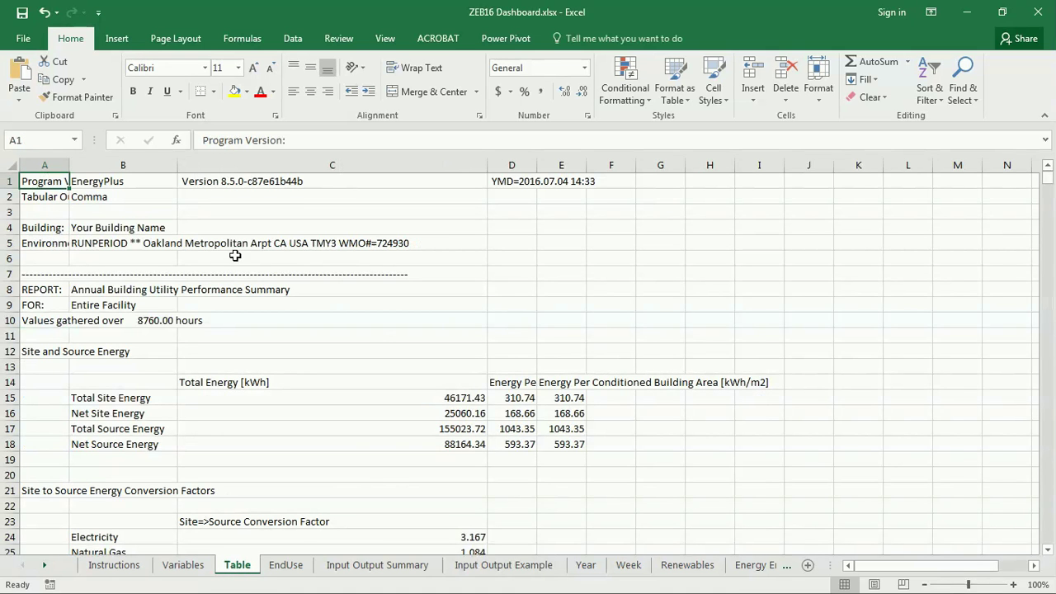
{"action": "key", "text": "ctrl+v"}
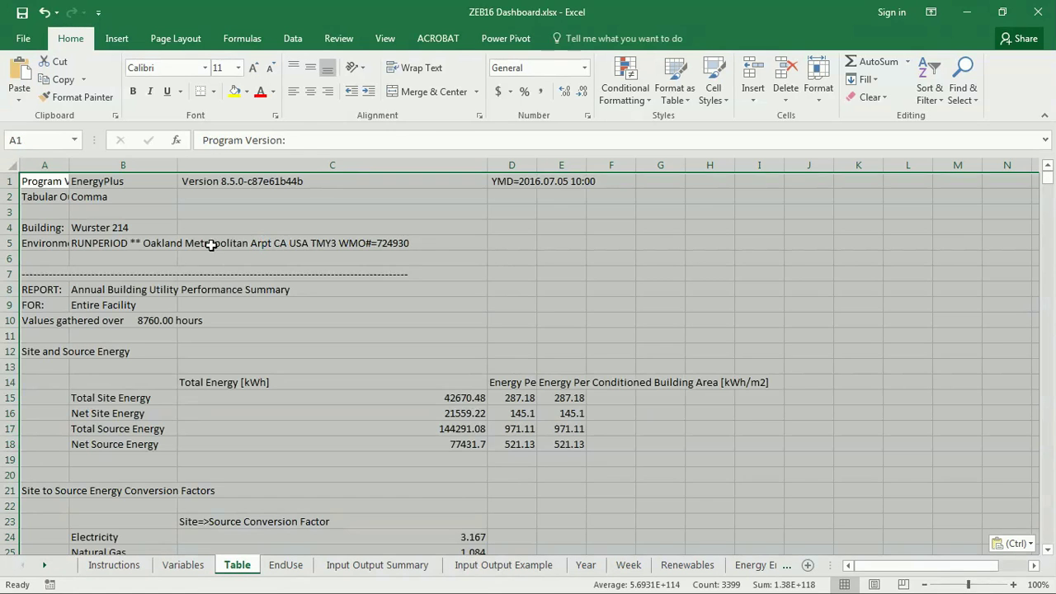
{"action": "left_click", "coordinate": [293, 572]}
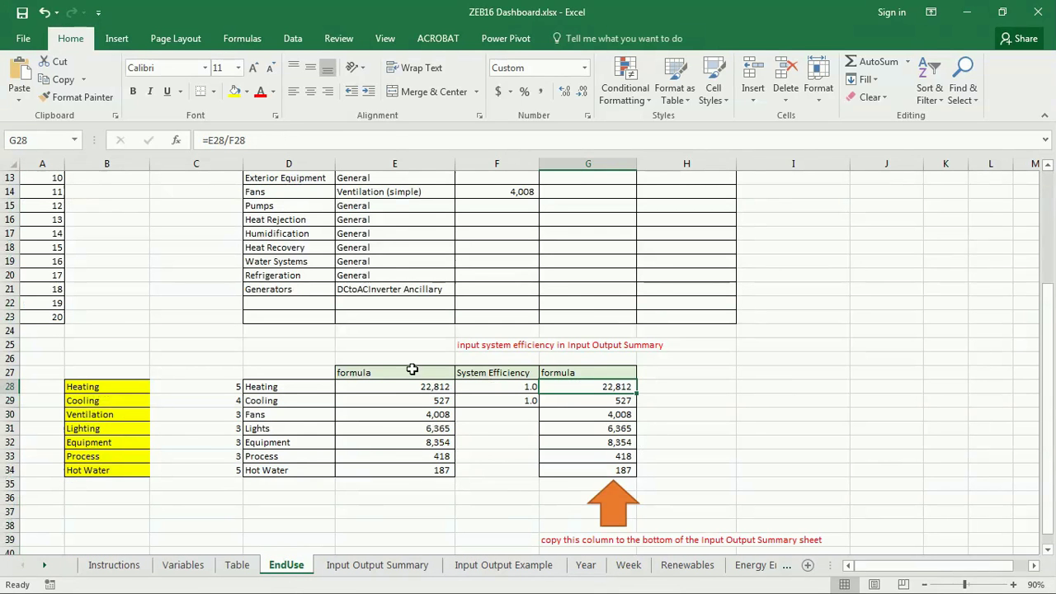
{"action": "scroll", "coordinate": [364, 451], "scroll_direction": "up", "scroll_amount": 4}
{"action": "scroll", "coordinate": [335, 462], "scroll_direction": "down", "scroll_amount": 5}
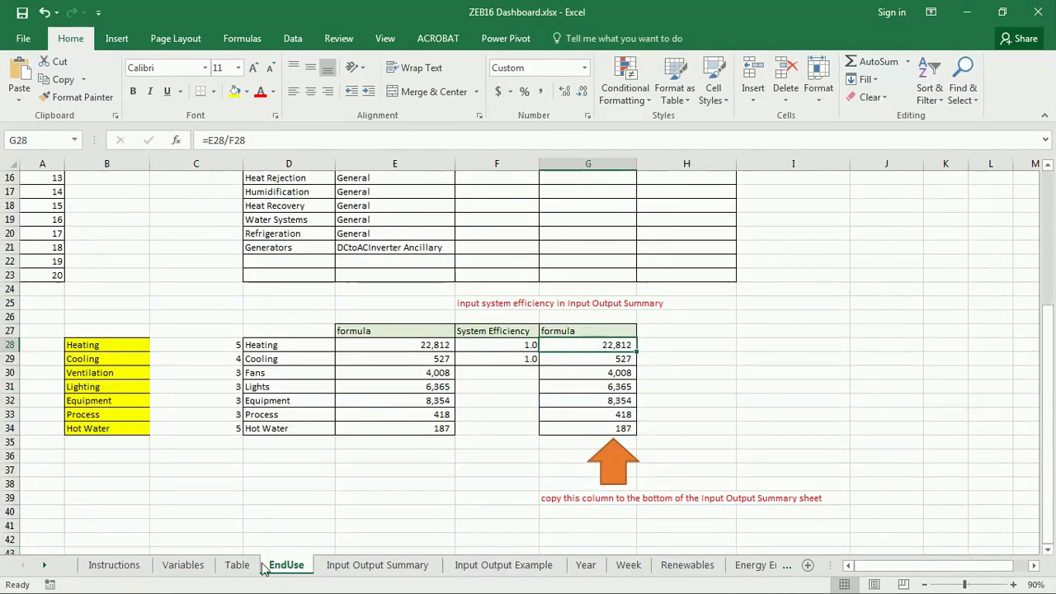
{"action": "left_click", "coordinate": [243, 565]}
{"action": "left_click", "coordinate": [287, 566]}
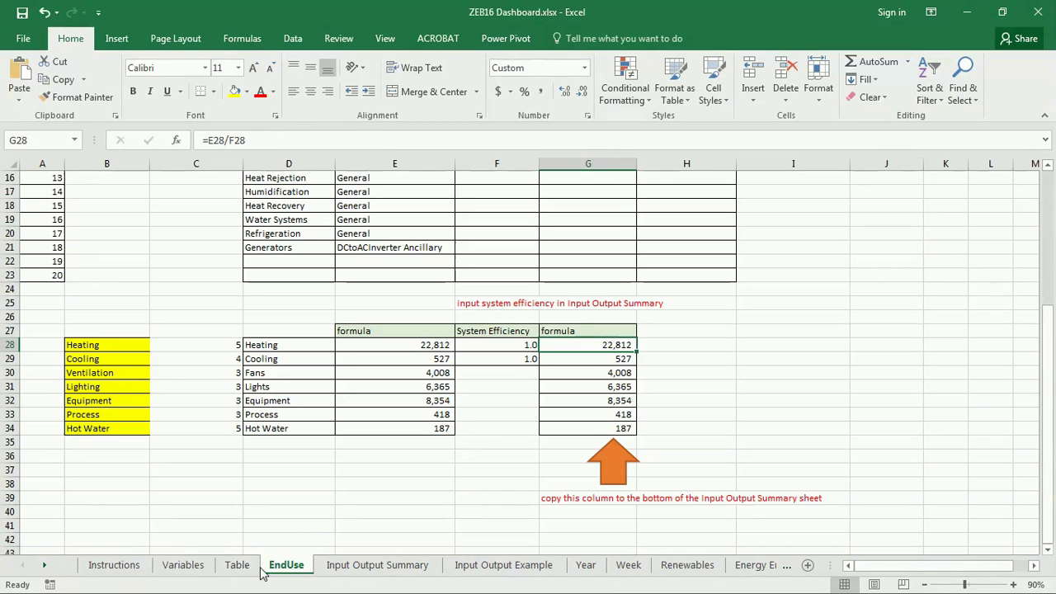
Look over the dashboard's existing Variables sheet data from the top
{"action": "left_click", "coordinate": [183, 565]}
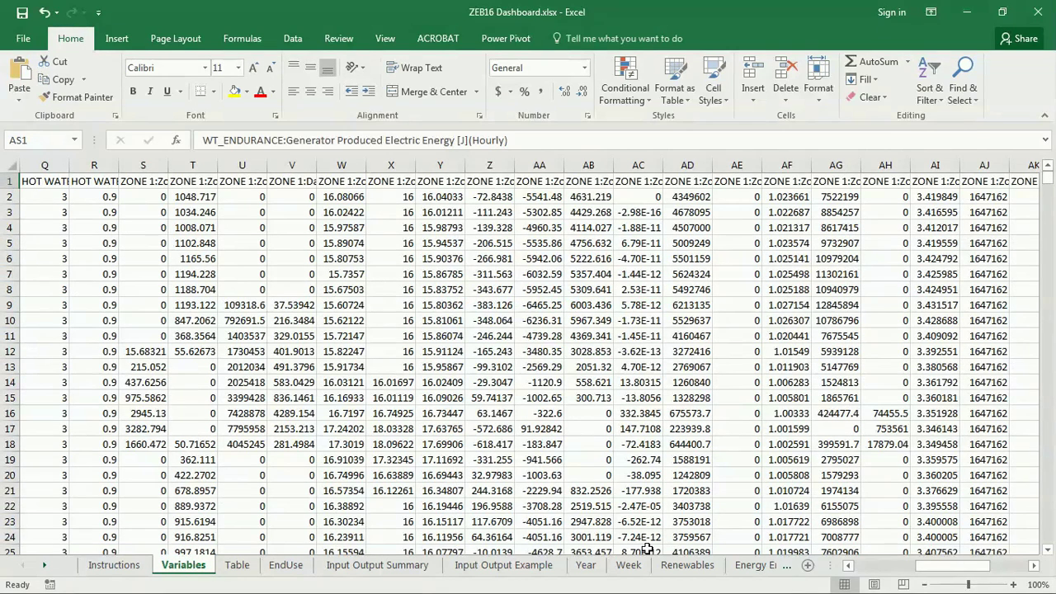
{"action": "left_click_drag", "start_coordinate": [935, 571], "coordinate": [862, 571]}
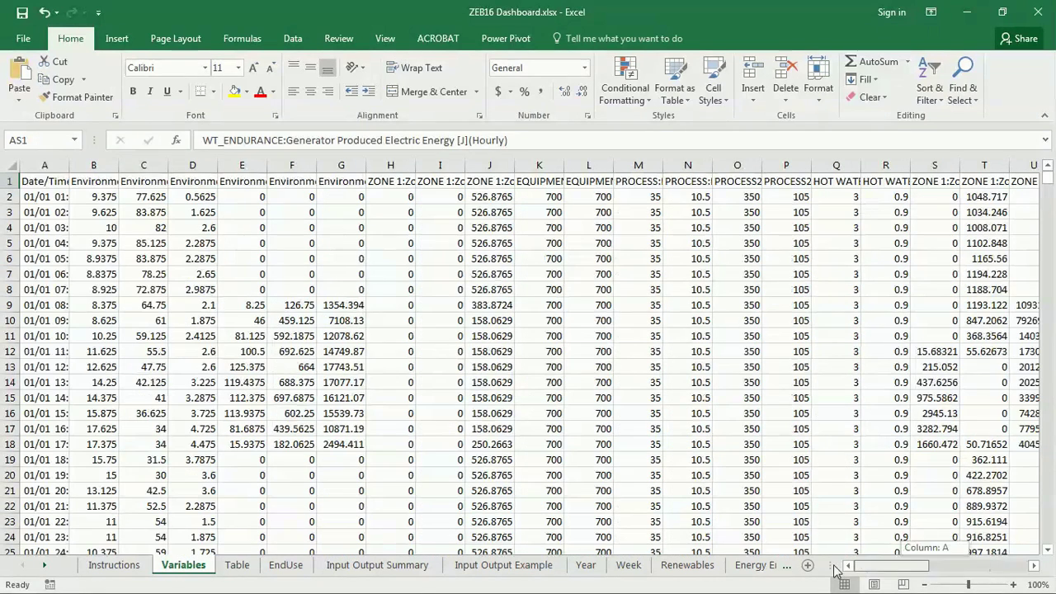
{"action": "left_click", "coordinate": [48, 181]}
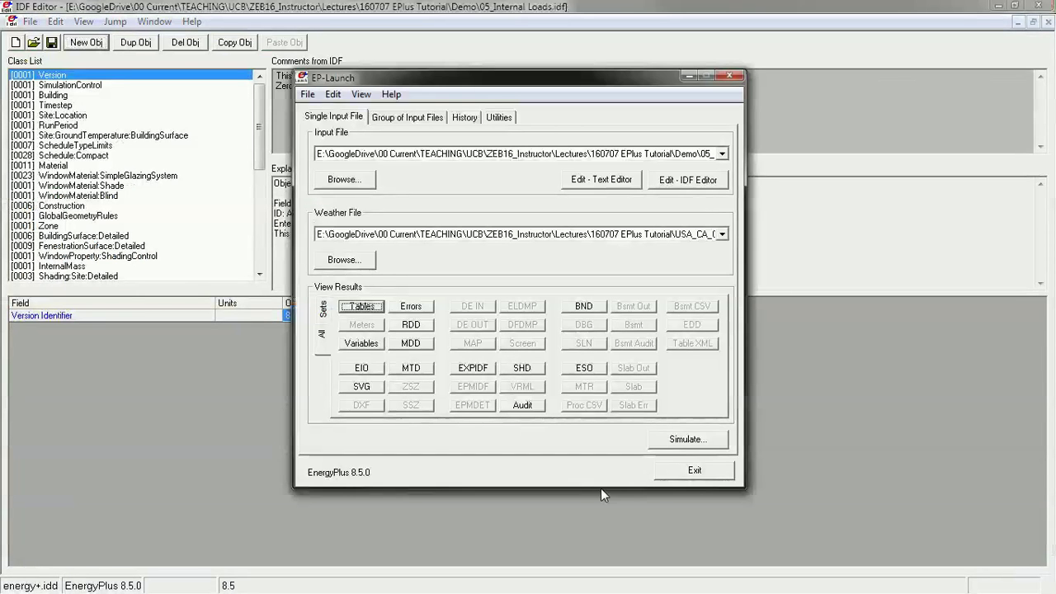
Open 05_Internal Loads.csv hourly results, copy the whole sheet, and return to the dashboard
{"action": "left_click", "coordinate": [362, 344]}
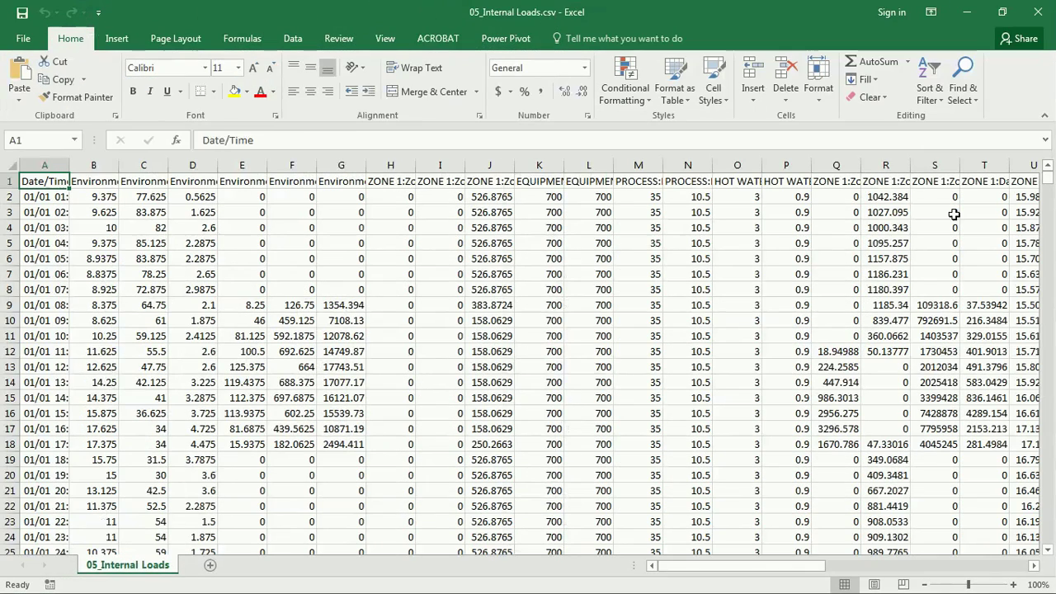
{"action": "left_click_drag", "start_coordinate": [1047, 177], "coordinate": [1045, 123]}
{"action": "left_click", "coordinate": [15, 165]}
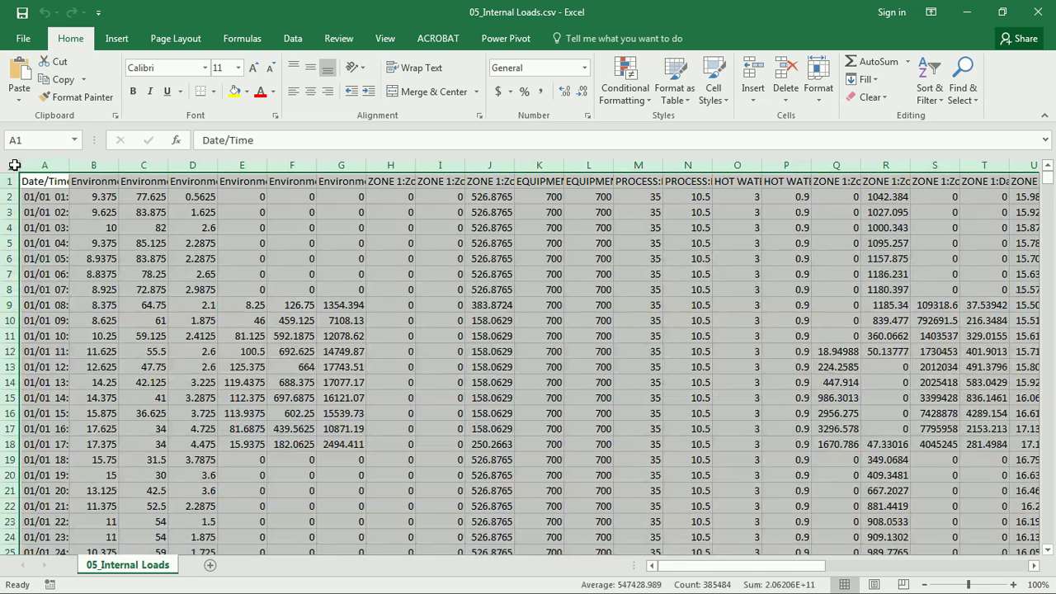
{"action": "key", "text": "ctrl+c"}
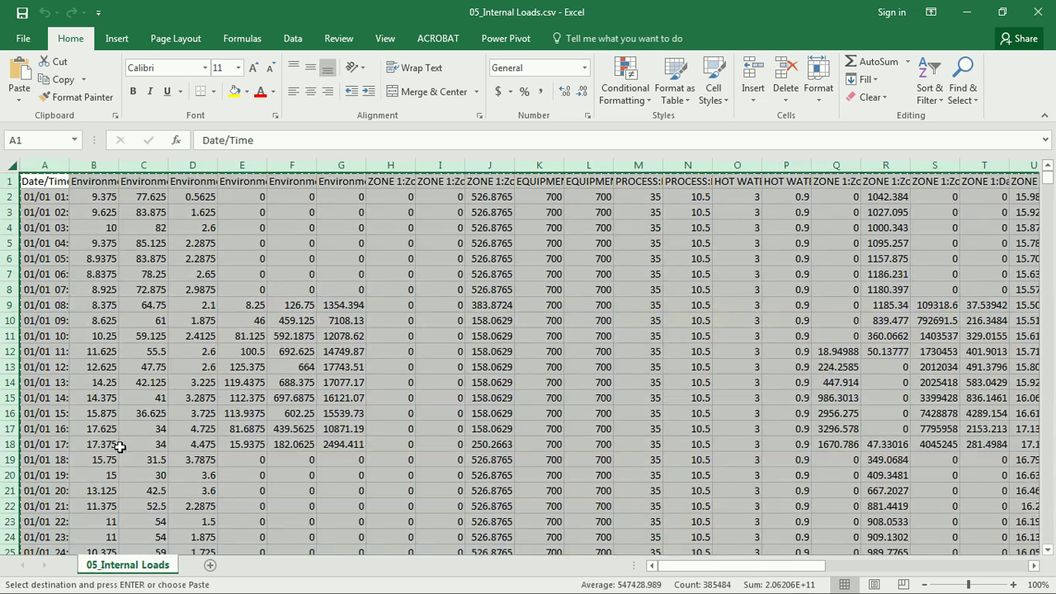
{"action": "key", "text": "alt+Tab"}
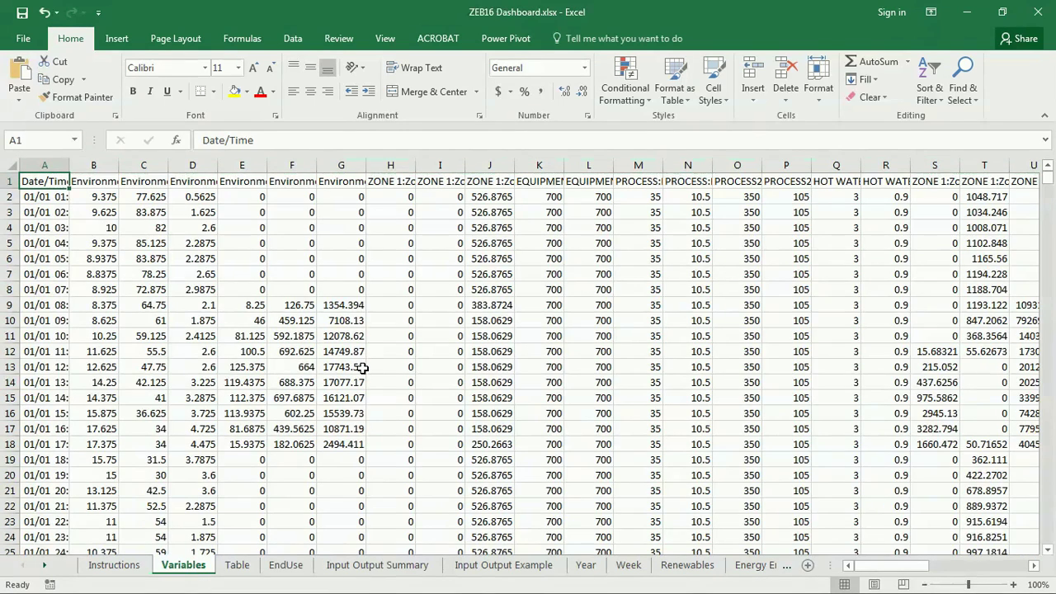
Paste the hourly data into Variables and check the Year, Week, Renewables, Energy End Use and Viz Panel sheets
{"action": "key", "text": "ctrl+v"}
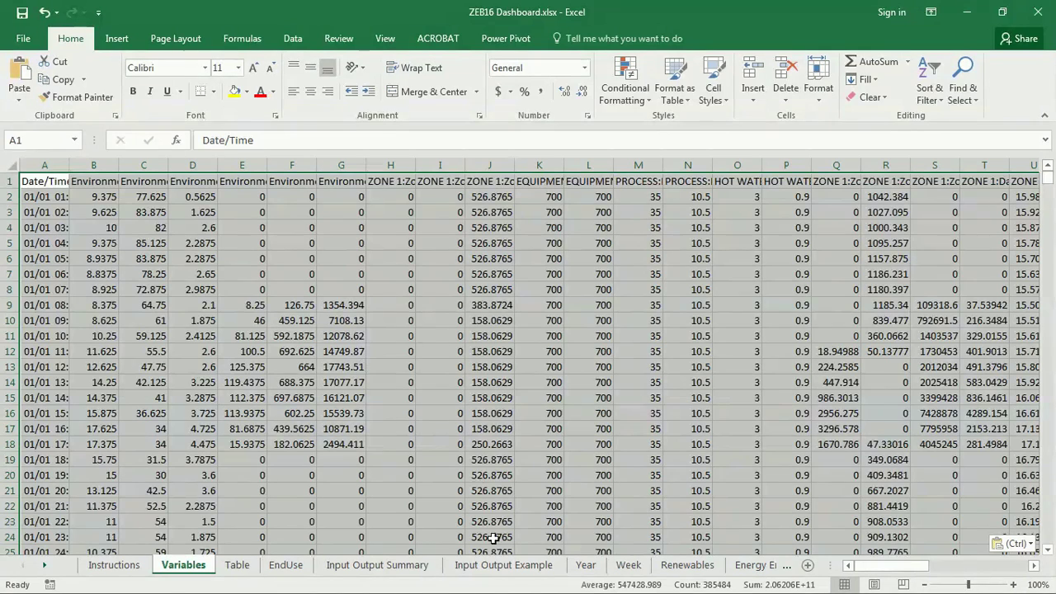
{"action": "left_click", "coordinate": [586, 565]}
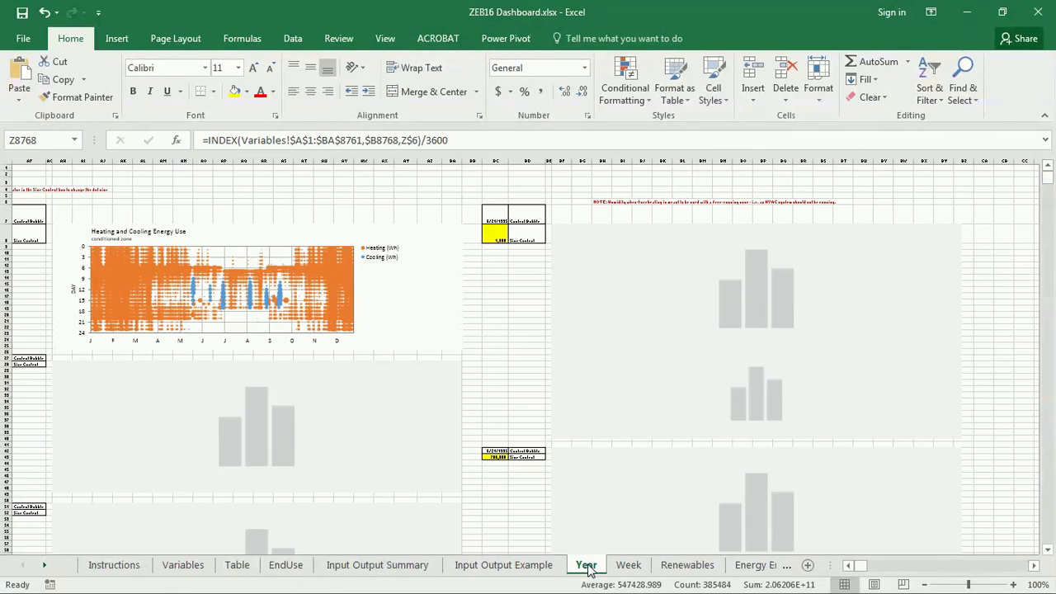
{"action": "left_click", "coordinate": [628, 565]}
{"action": "left_click", "coordinate": [685, 565]}
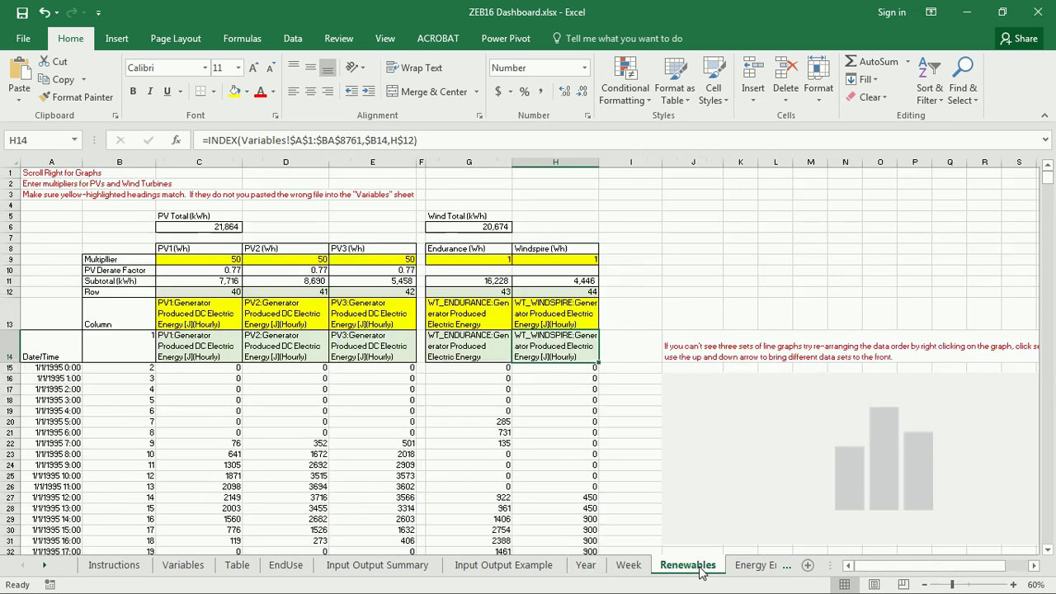
{"action": "left_click", "coordinate": [742, 565]}
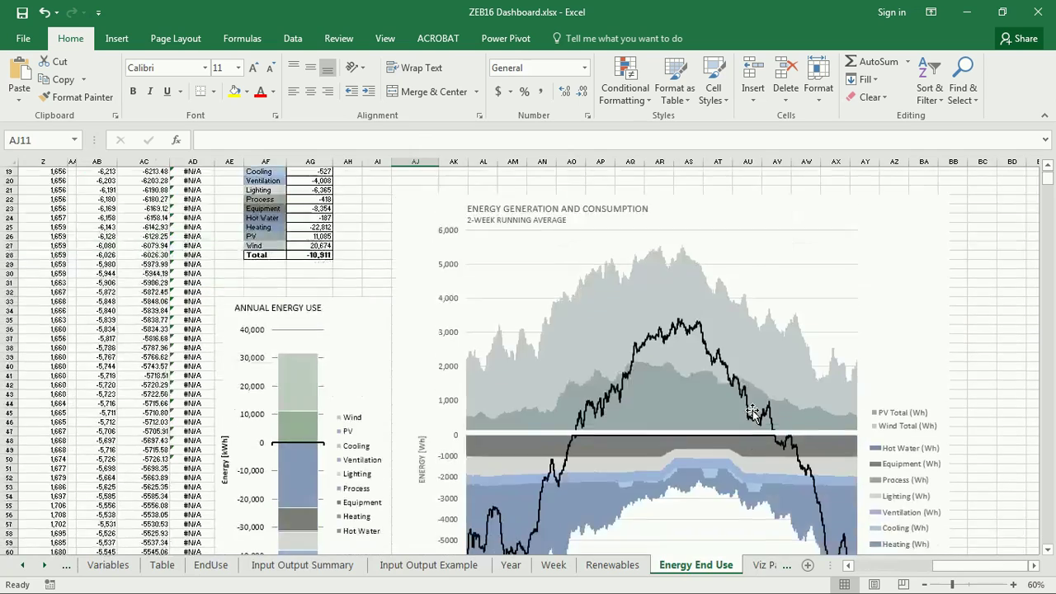
{"action": "scroll", "coordinate": [752, 413], "scroll_direction": "down", "scroll_amount": 3}
{"action": "scroll", "coordinate": [752, 412], "scroll_direction": "up", "scroll_amount": 4}
{"action": "left_click", "coordinate": [772, 565]}
{"action": "scroll", "coordinate": [697, 422], "scroll_direction": "down", "scroll_amount": 2}
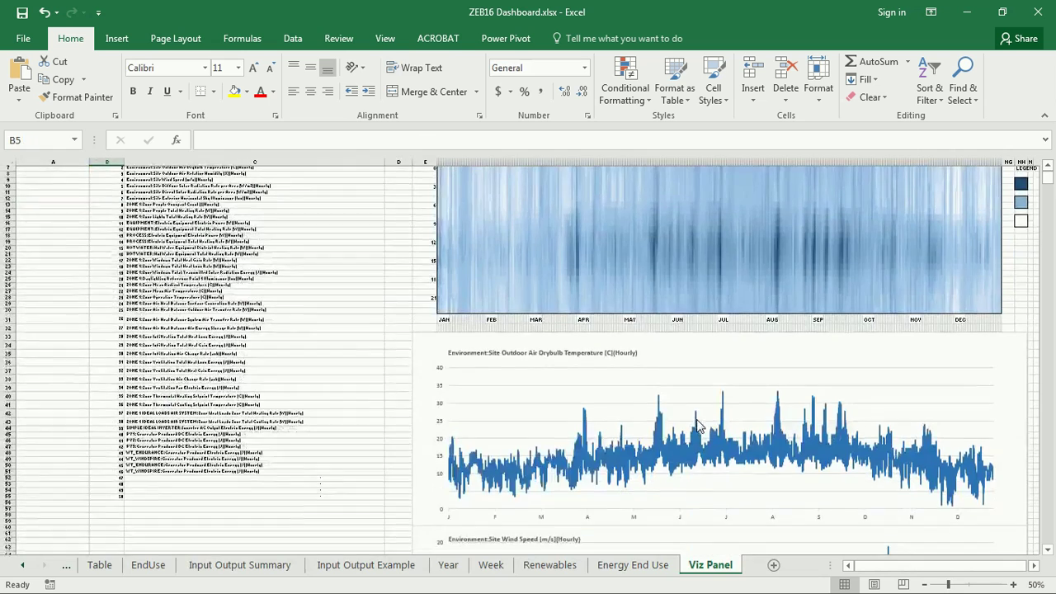
{"action": "scroll", "coordinate": [697, 422], "scroll_direction": "up", "scroll_amount": 2}
Clear the large selections on the Variables and Table sheets, ending on Table
{"action": "left_click", "coordinate": [67, 565]}
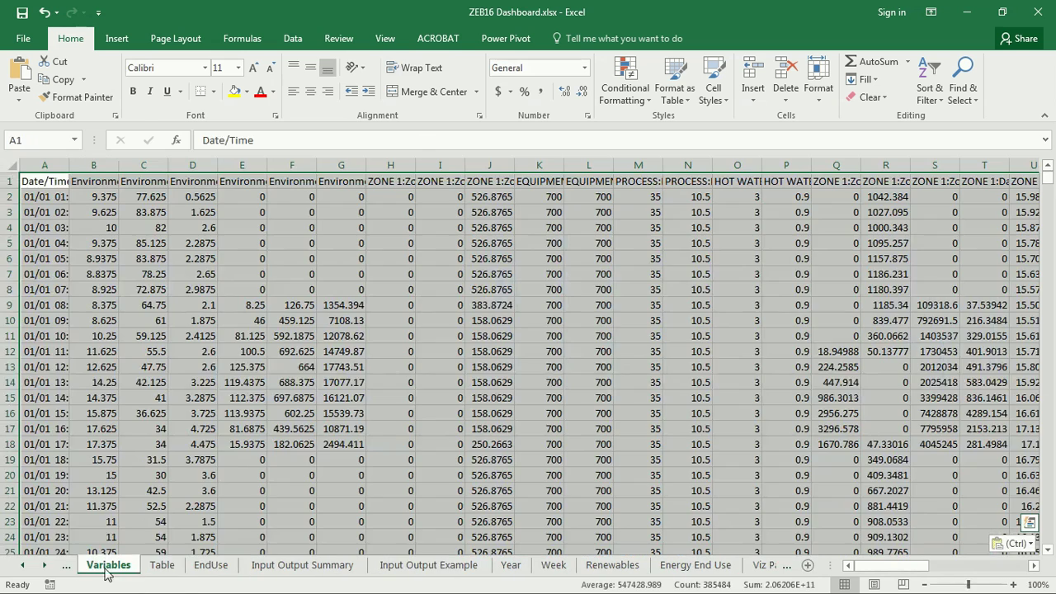
{"action": "key", "text": "ctrl+Home"}
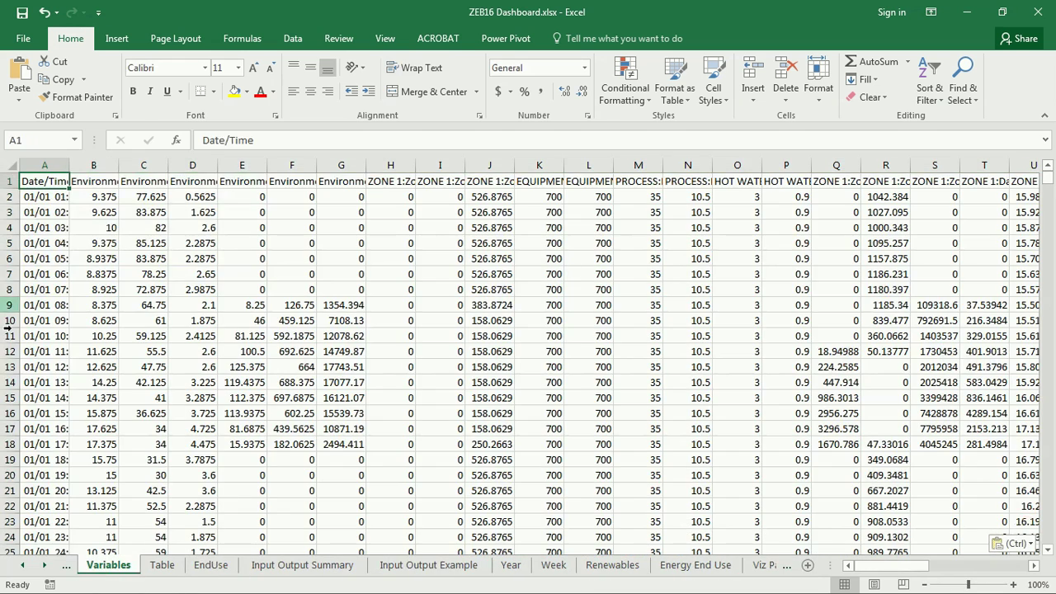
{"action": "left_click", "coordinate": [162, 566]}
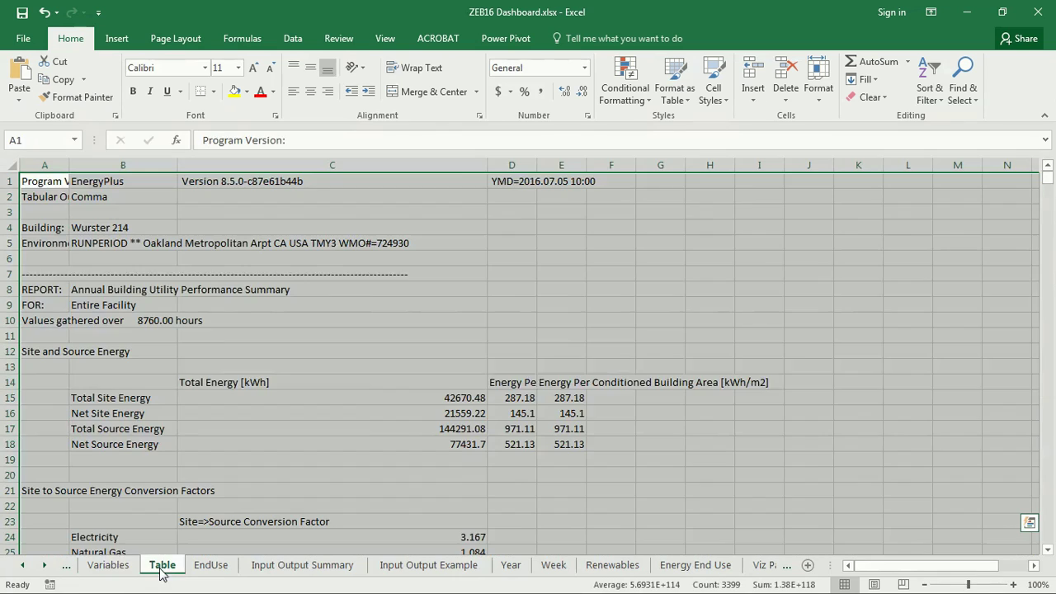
{"action": "left_click", "coordinate": [111, 566]}
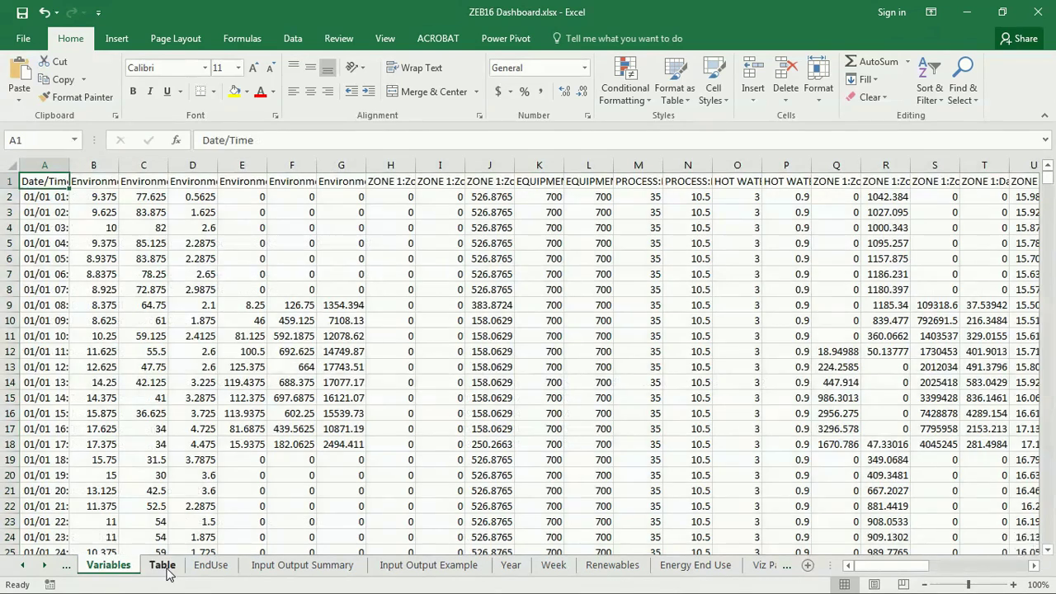
{"action": "left_click", "coordinate": [167, 567]}
{"action": "key", "text": "ctrl+Home"}
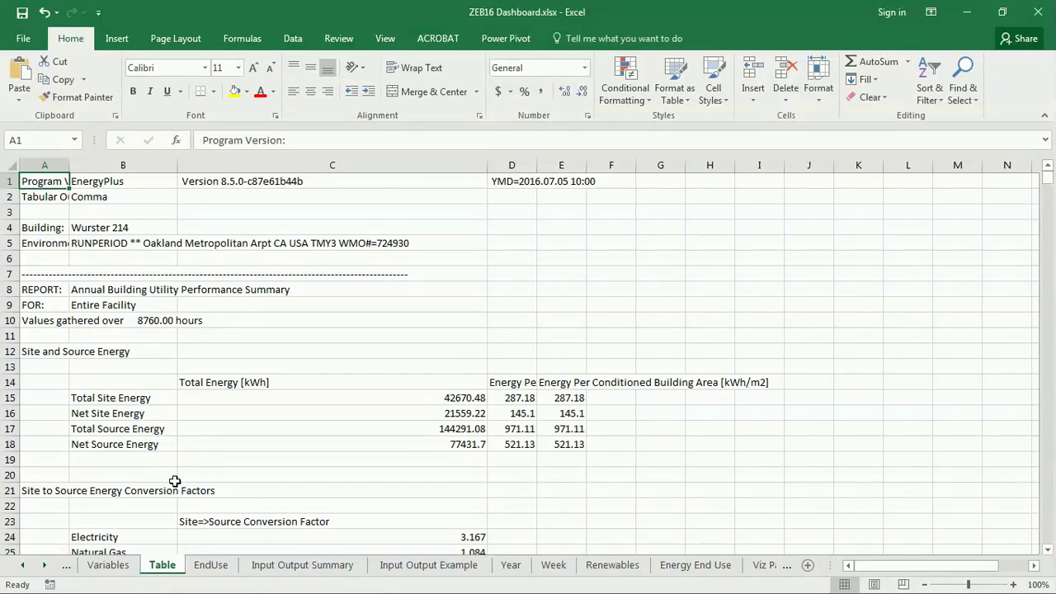
{"action": "left_click", "coordinate": [108, 566]}
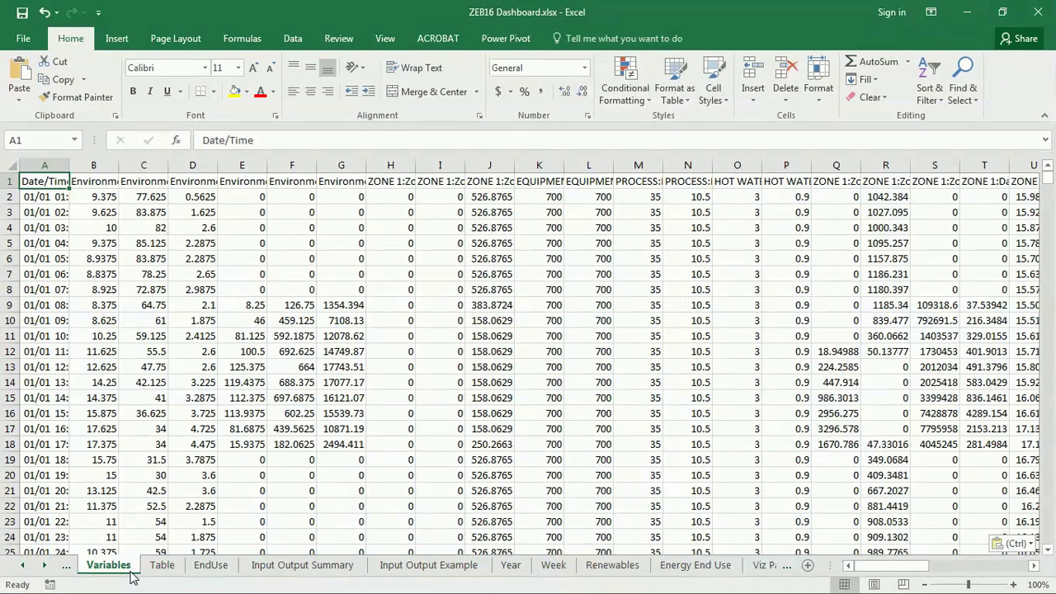
{"action": "left_click", "coordinate": [165, 567]}
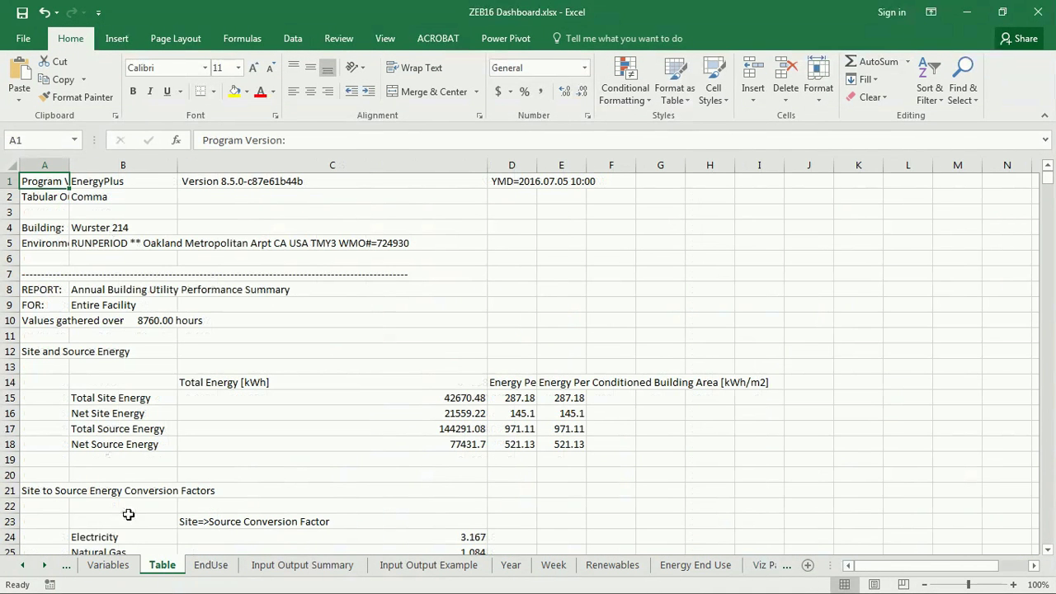
Open the EndUse sheet and read the End Uses By Subcategory heading lookup in C4
{"action": "left_click", "coordinate": [200, 567]}
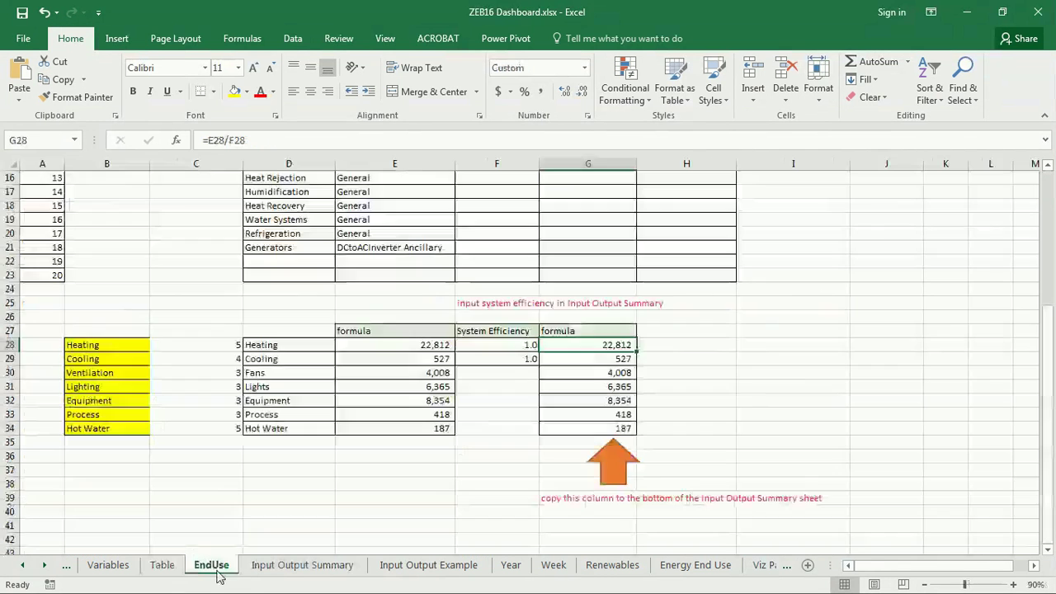
{"action": "scroll", "coordinate": [642, 390], "scroll_direction": "up", "scroll_amount": 1}
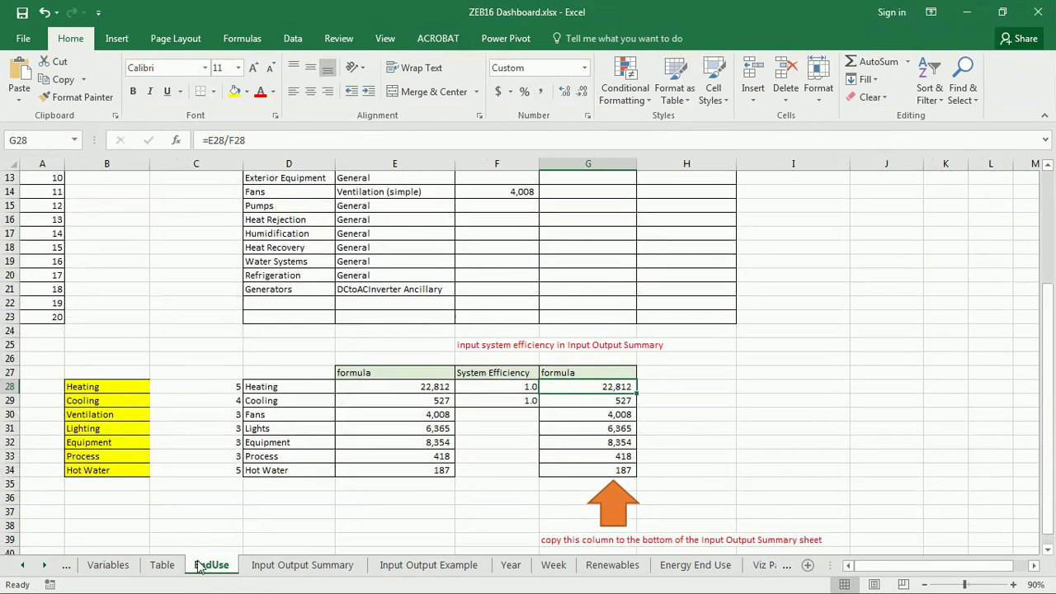
{"action": "scroll", "coordinate": [568, 410], "scroll_direction": "up", "scroll_amount": 4}
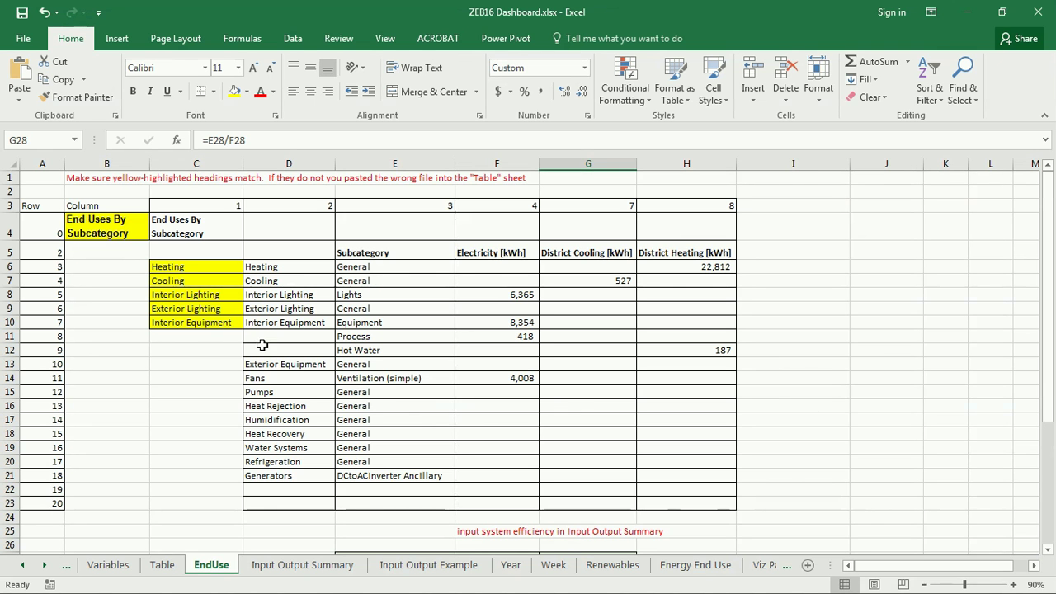
{"action": "left_click", "coordinate": [89, 223]}
{"action": "left_click", "coordinate": [198, 227]}
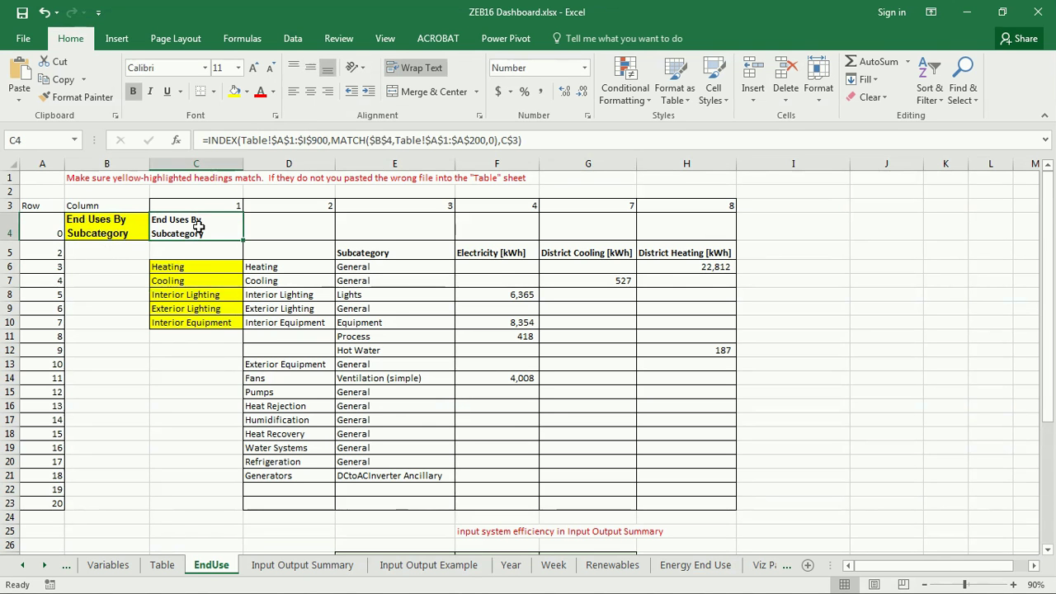
{"action": "key", "text": "Left"}
{"action": "left_click", "coordinate": [201, 226]}
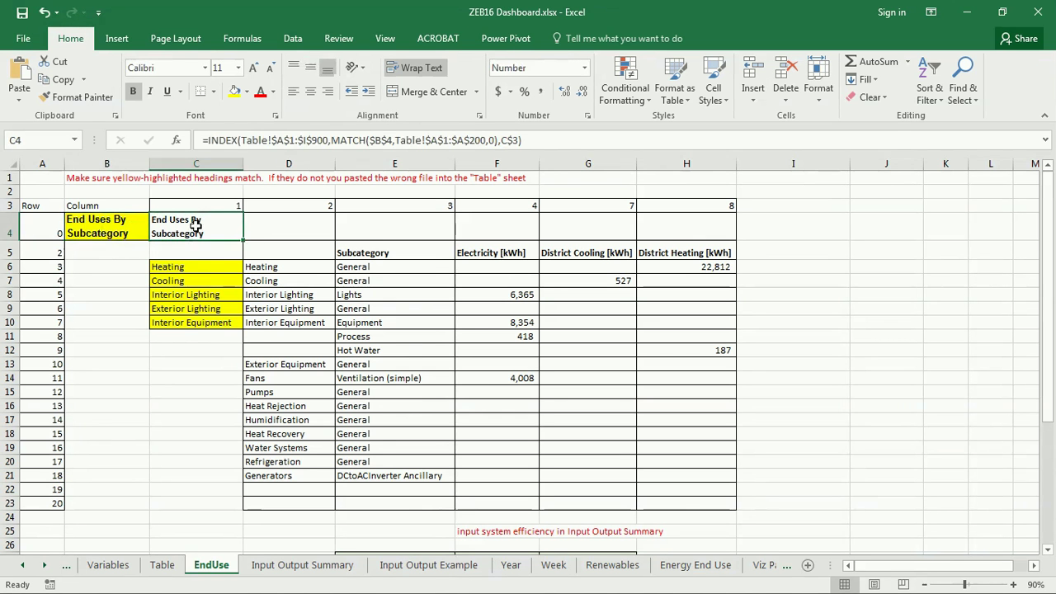
Trace the INDEX/MATCH formulas in D6, D9 and D11 back to the Table report sheet
{"action": "left_click", "coordinate": [198, 269]}
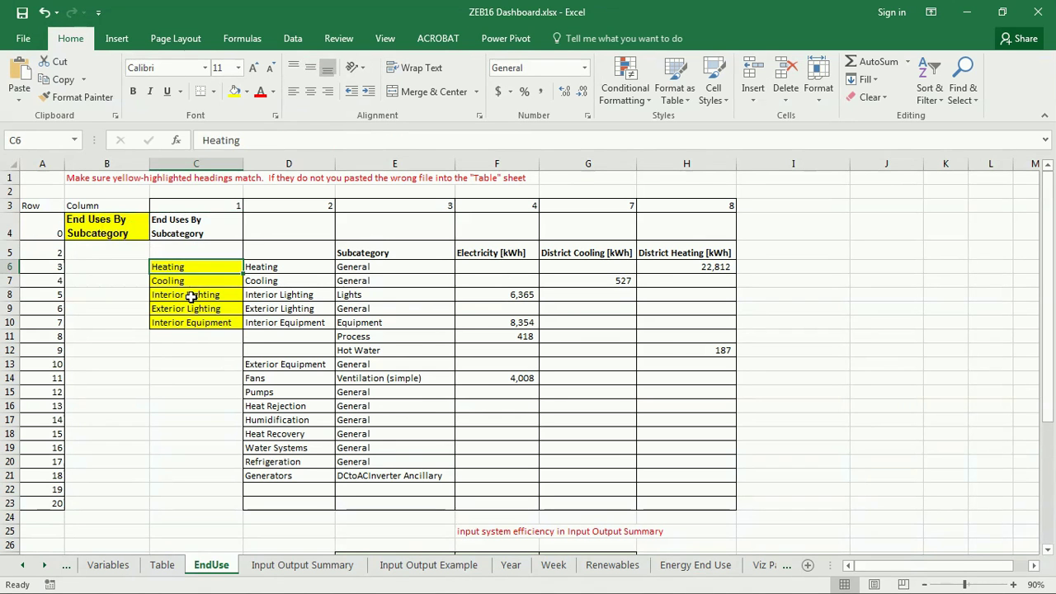
{"action": "left_click", "coordinate": [279, 269]}
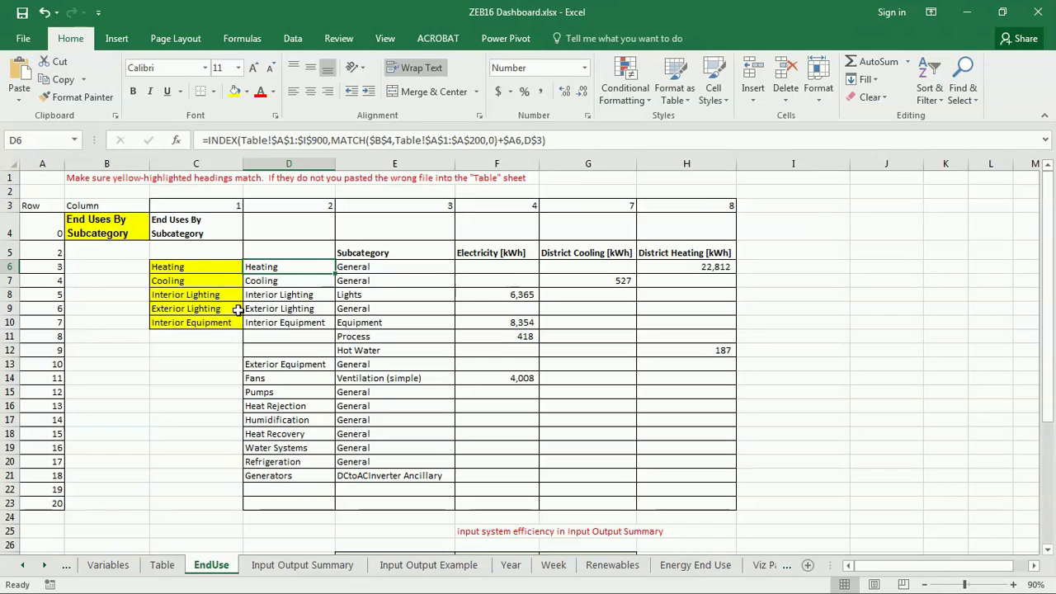
{"action": "left_click", "coordinate": [163, 569]}
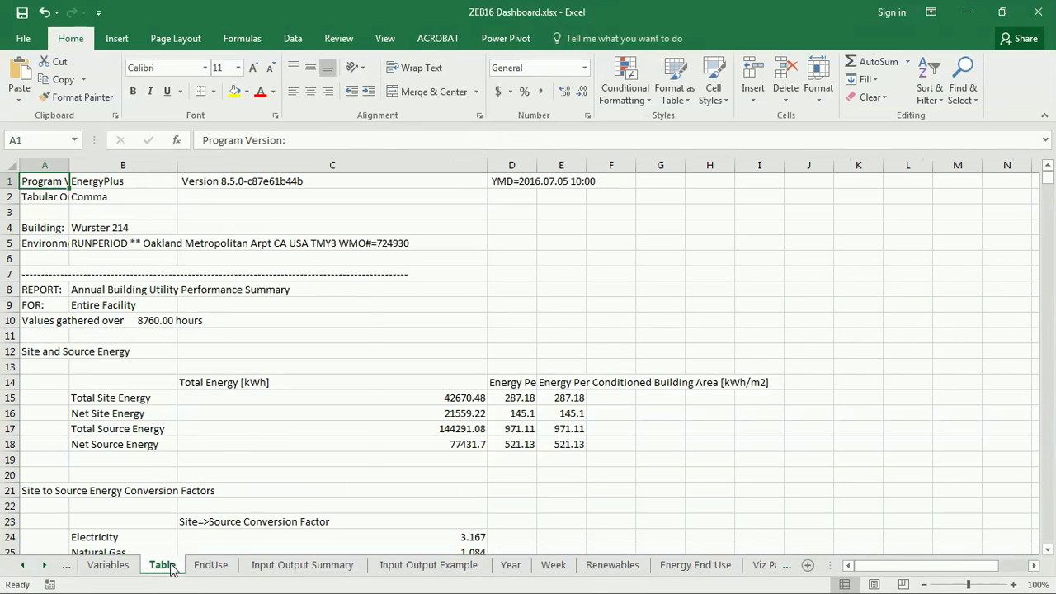
{"action": "left_click", "coordinate": [213, 565]}
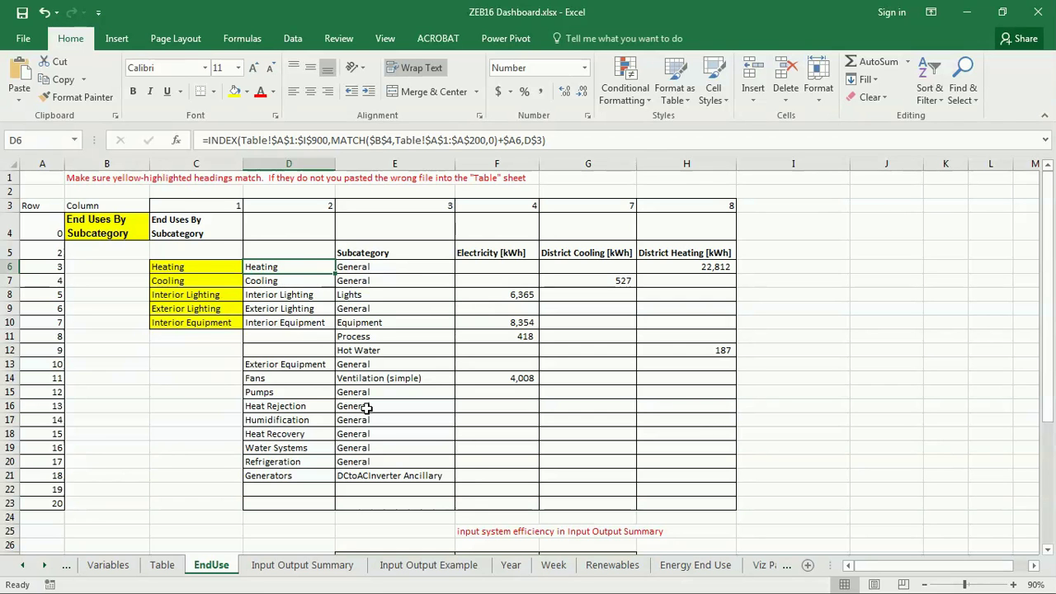
{"action": "left_click", "coordinate": [297, 310]}
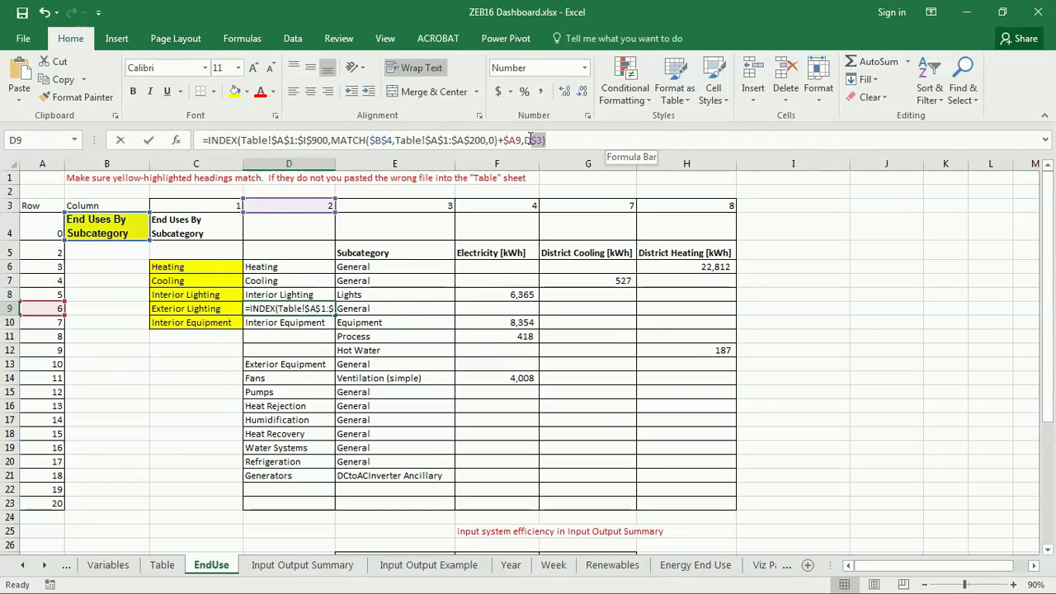
{"action": "left_click", "coordinate": [614, 139]}
{"action": "left_click", "coordinate": [248, 336]}
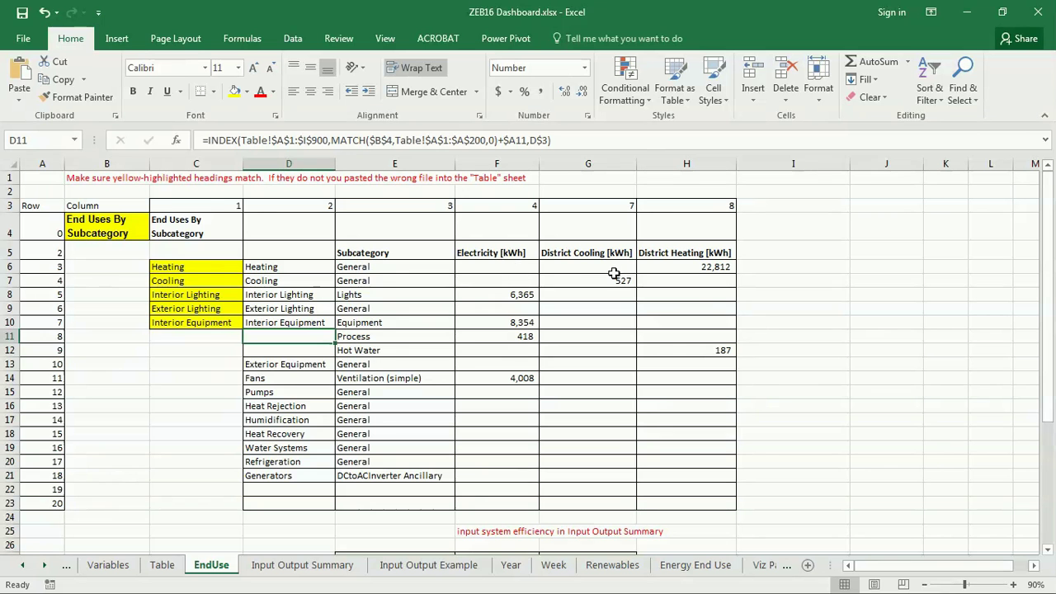
Copy the seven end-use formula results in G28:G34 on the EndUse sheet
{"action": "scroll", "coordinate": [322, 412], "scroll_direction": "down", "scroll_amount": 5}
{"action": "left_click_drag", "start_coordinate": [582, 346], "coordinate": [598, 426]}
{"action": "left_click", "coordinate": [717, 413]}
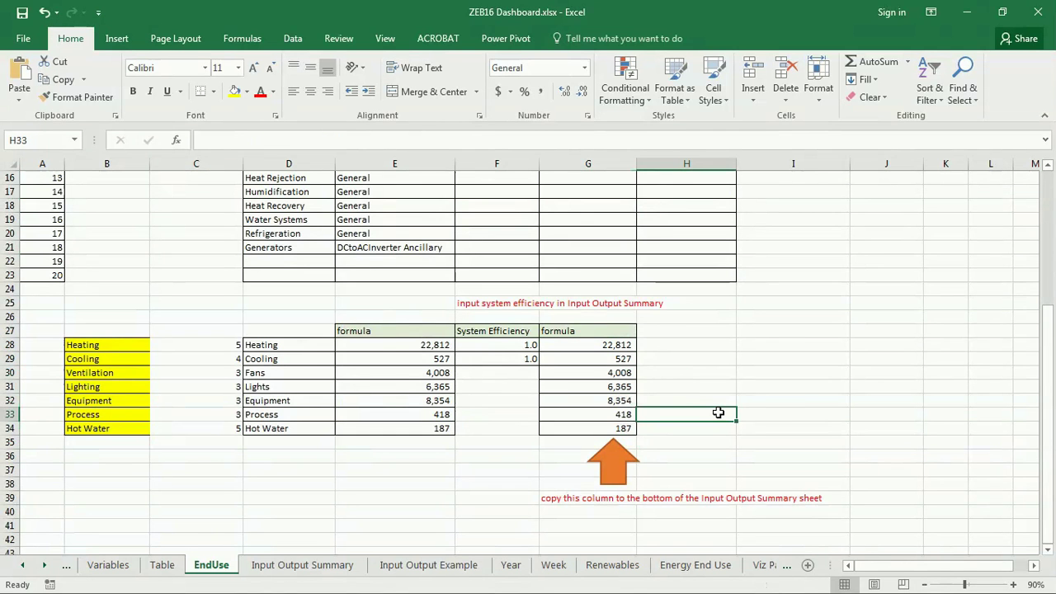
{"action": "left_click_drag", "start_coordinate": [590, 345], "coordinate": [591, 428]}
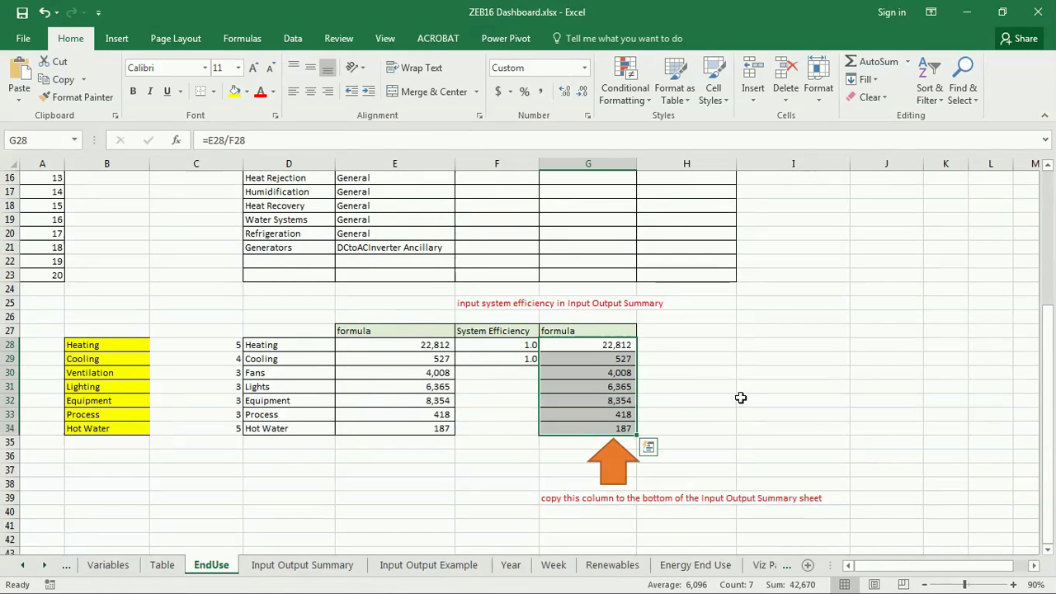
{"action": "scroll", "coordinate": [729, 389], "scroll_direction": "down", "scroll_amount": 1}
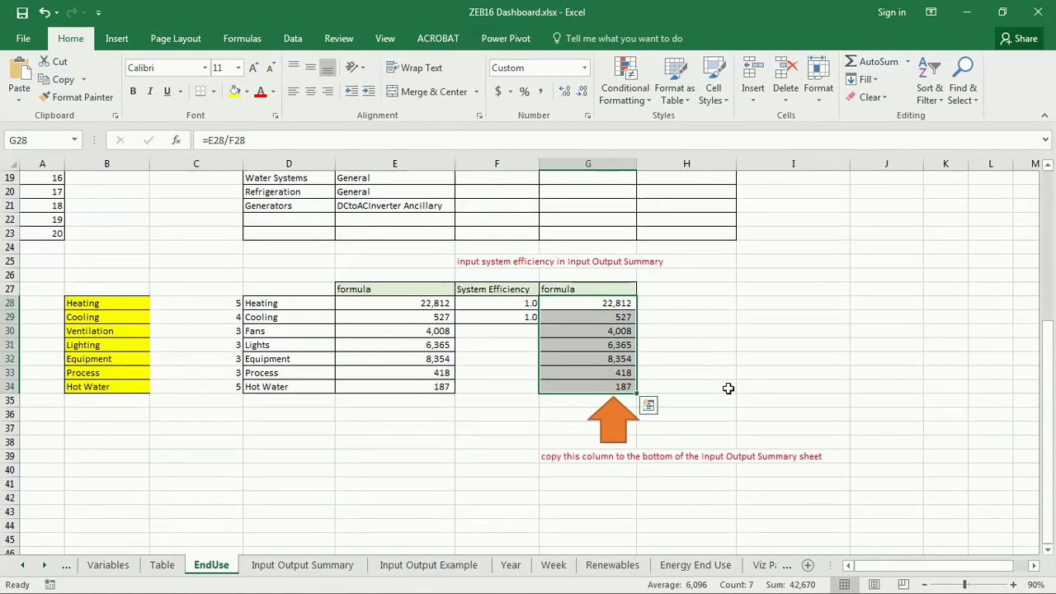
{"action": "key", "text": "ctrl+c"}
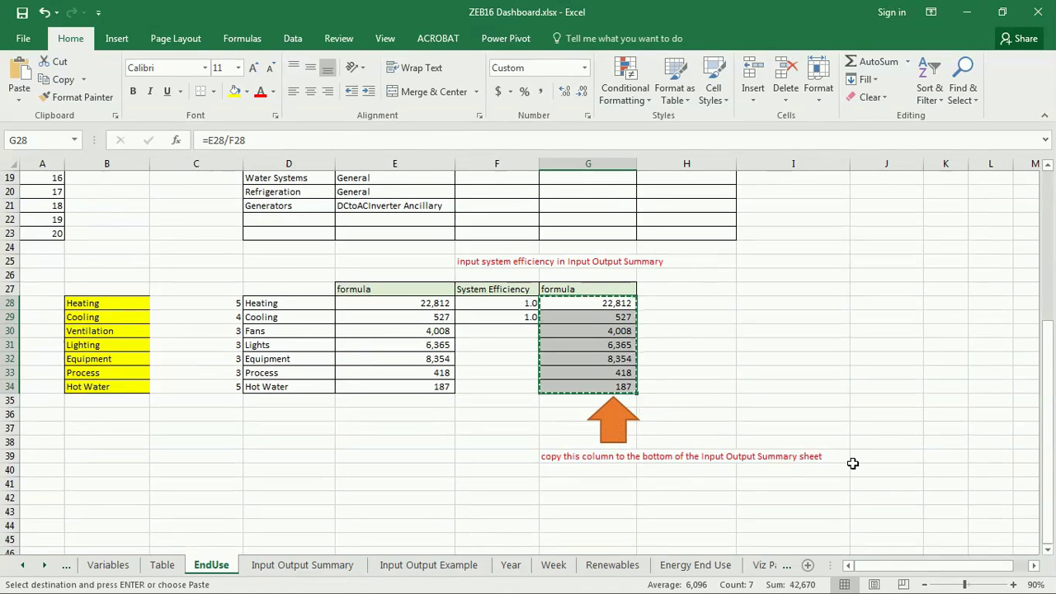
Paste them as values into G67 of the Input Output Summary's 00_Base column
{"action": "left_click", "coordinate": [272, 564]}
{"action": "scroll", "coordinate": [245, 329], "scroll_direction": "down", "scroll_amount": 17}
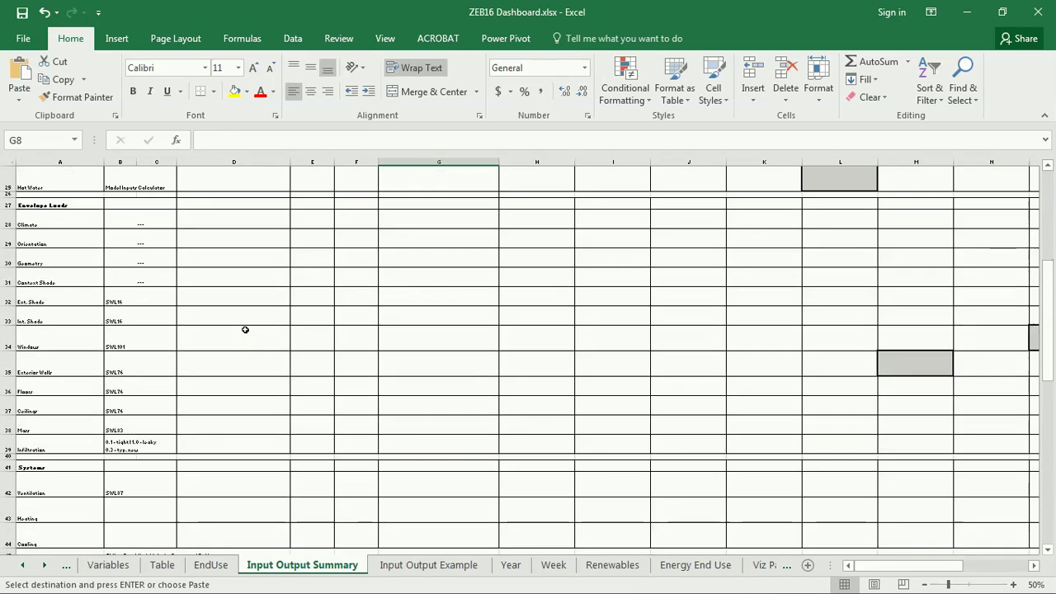
{"action": "scroll", "coordinate": [246, 336], "scroll_direction": "down", "scroll_amount": 4}
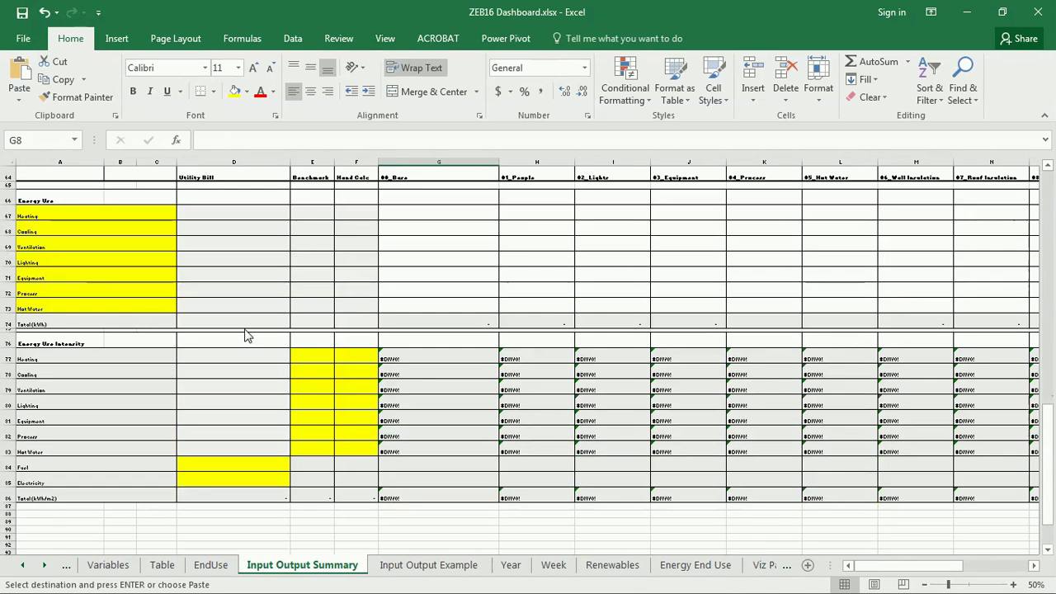
{"action": "left_click", "coordinate": [1014, 584]}
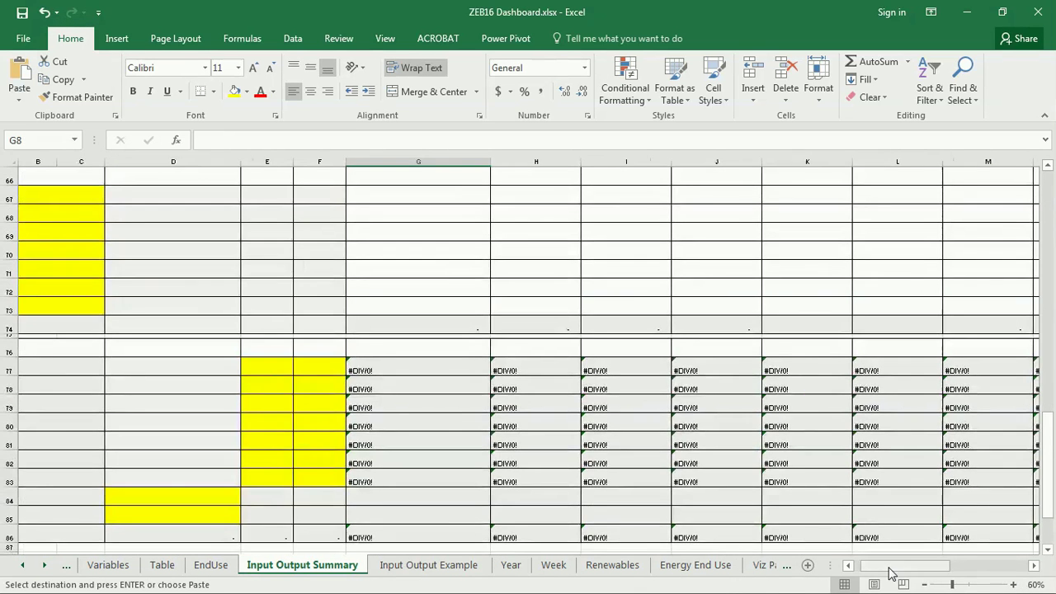
{"action": "scroll", "coordinate": [429, 405], "scroll_direction": "up", "scroll_amount": 2}
{"action": "left_click", "coordinate": [376, 294]}
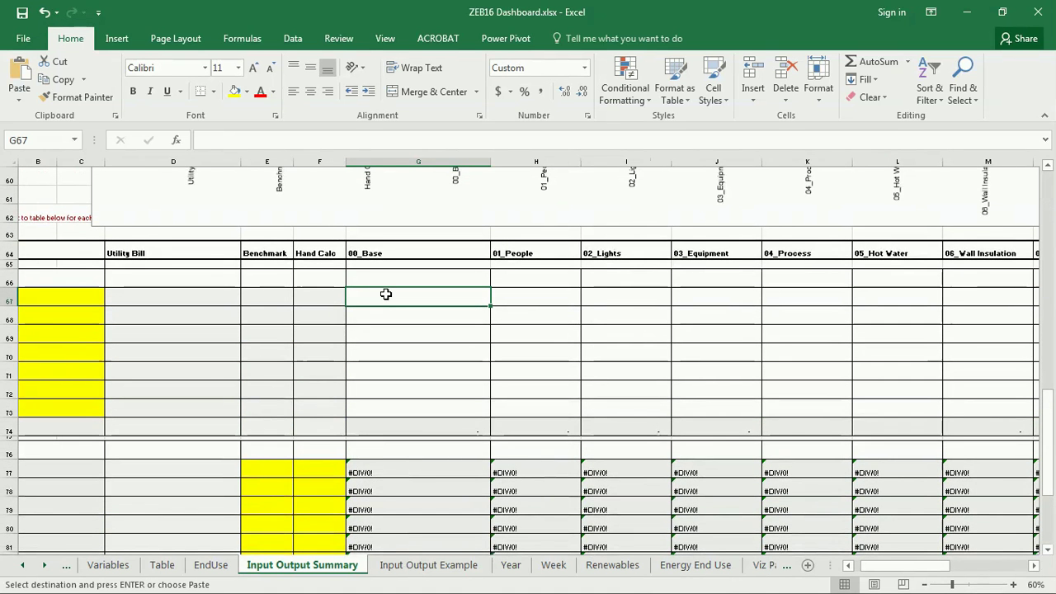
{"action": "left_click", "coordinate": [848, 565]}
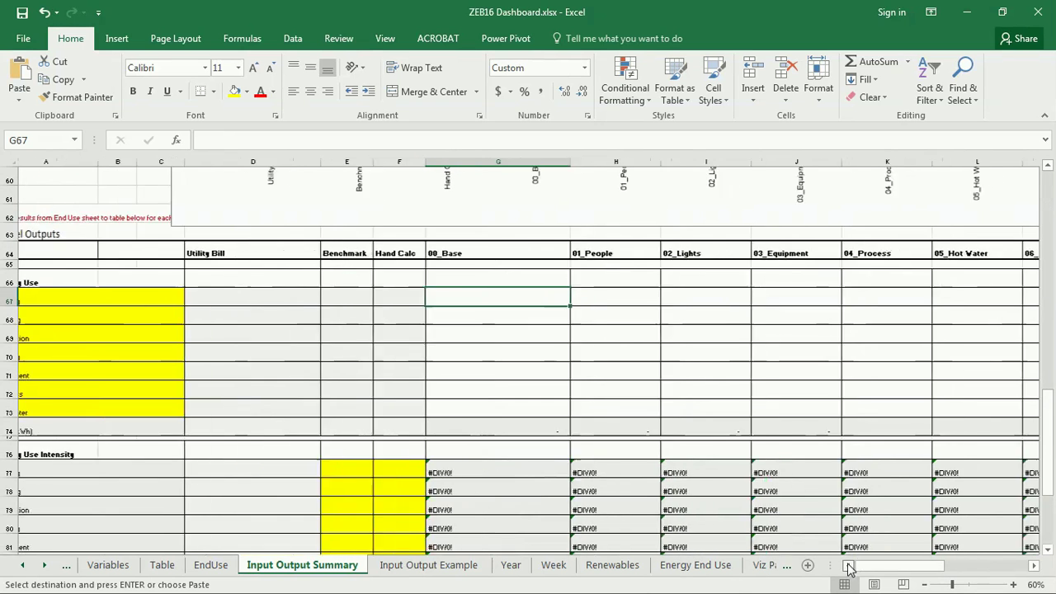
{"action": "right_click", "coordinate": [479, 295]}
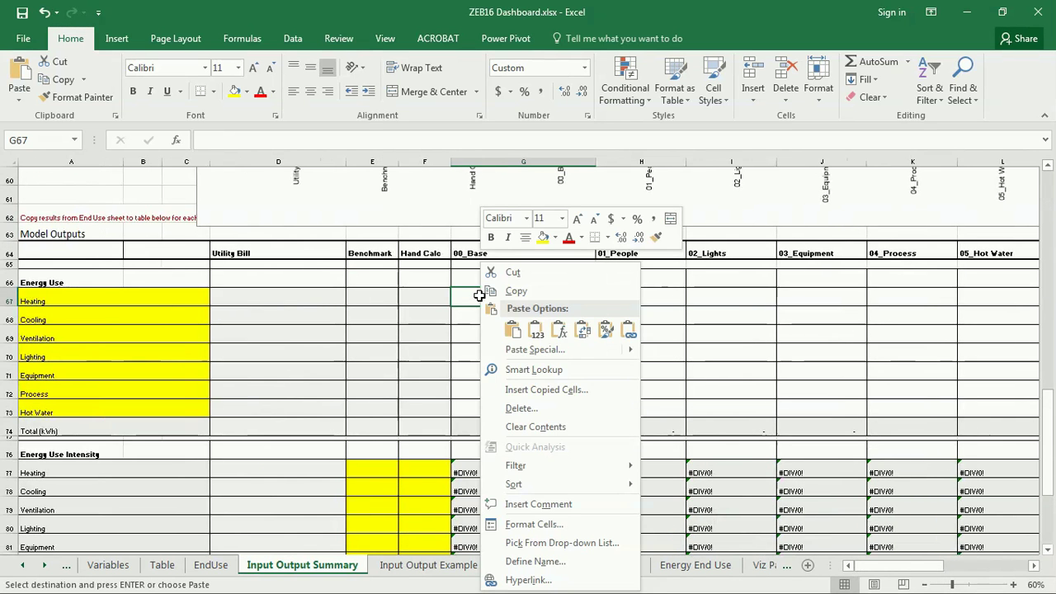
{"action": "left_click", "coordinate": [535, 330]}
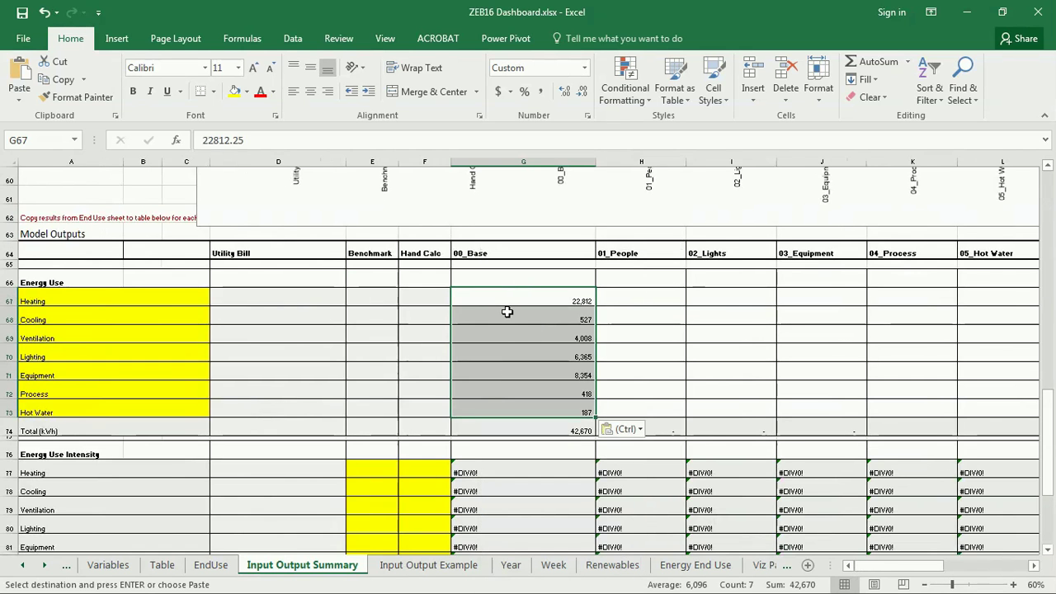
Check the pasted heating value in G67 and review the G77 heating intensity formula
{"action": "key", "text": "Escape"}
{"action": "scroll", "coordinate": [506, 311], "scroll_direction": "down", "scroll_amount": 2}
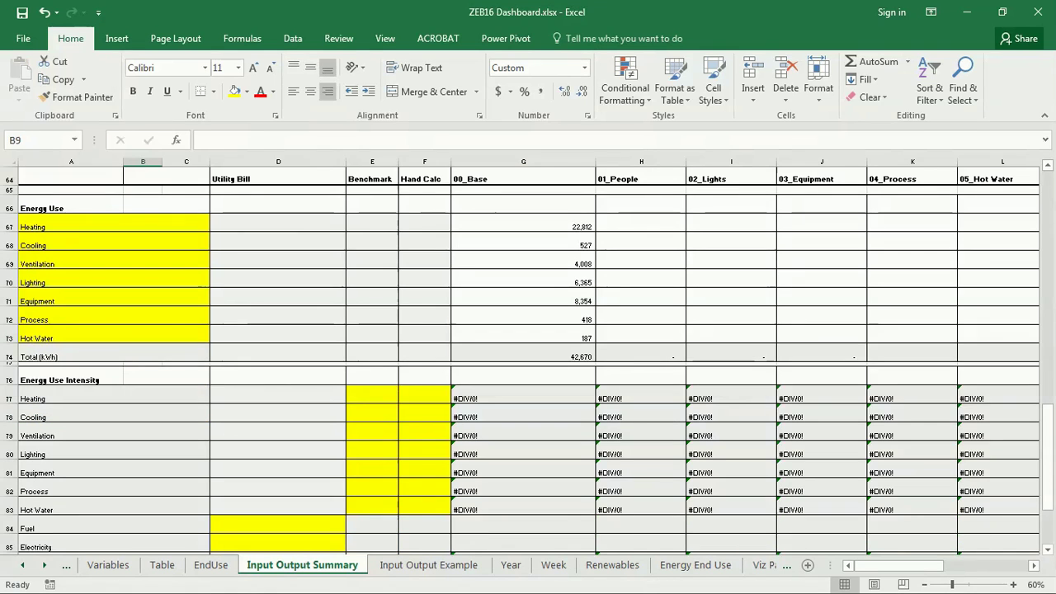
{"action": "left_click", "coordinate": [542, 228]}
{"action": "scroll", "coordinate": [528, 363], "scroll_direction": "up", "scroll_amount": 6}
{"action": "scroll", "coordinate": [569, 435], "scroll_direction": "down", "scroll_amount": 6}
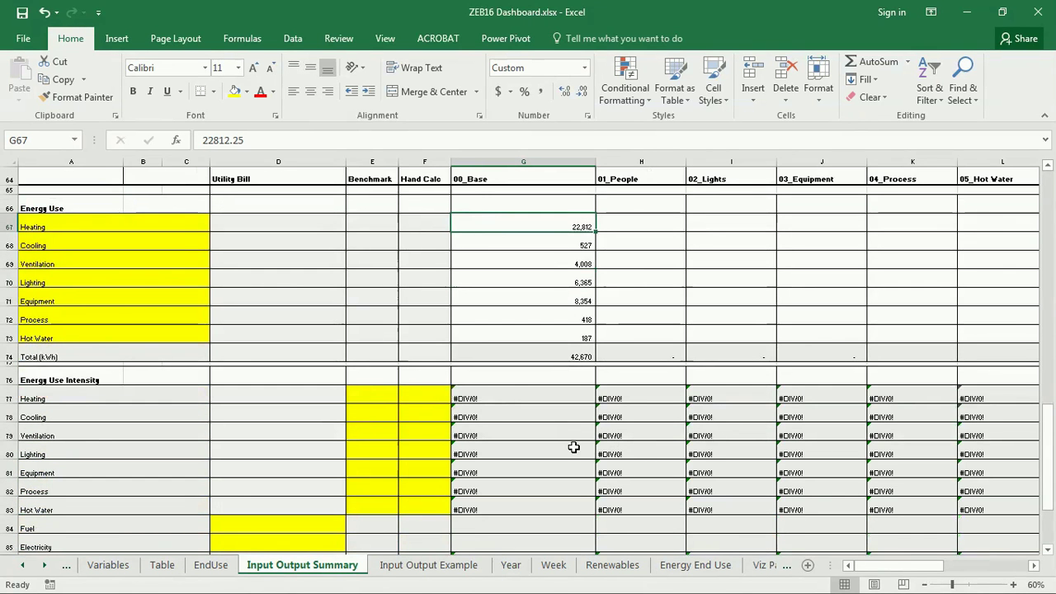
{"action": "left_click", "coordinate": [520, 398]}
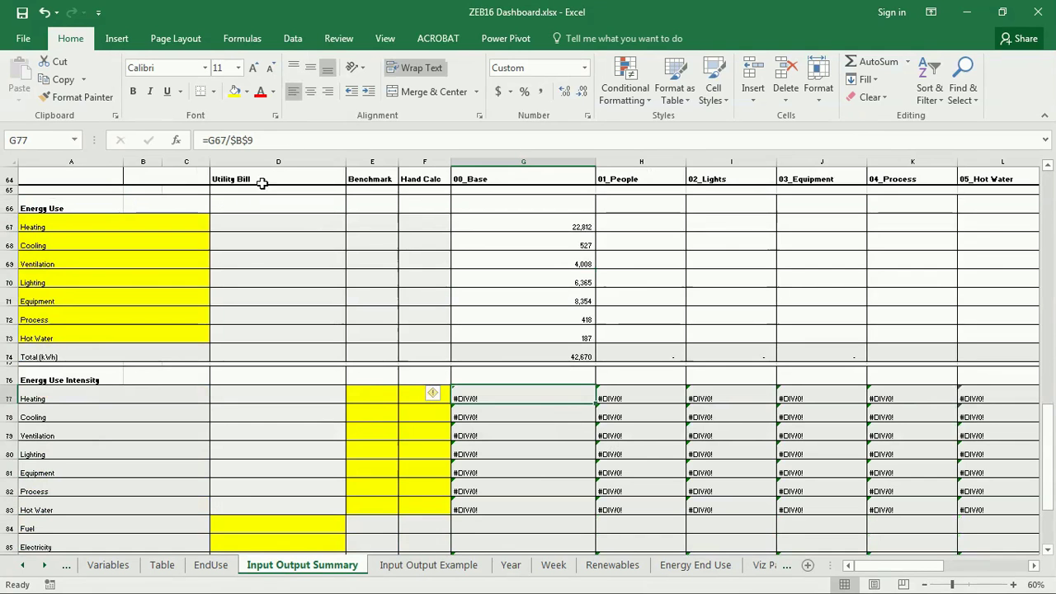
{"action": "left_click", "coordinate": [289, 142]}
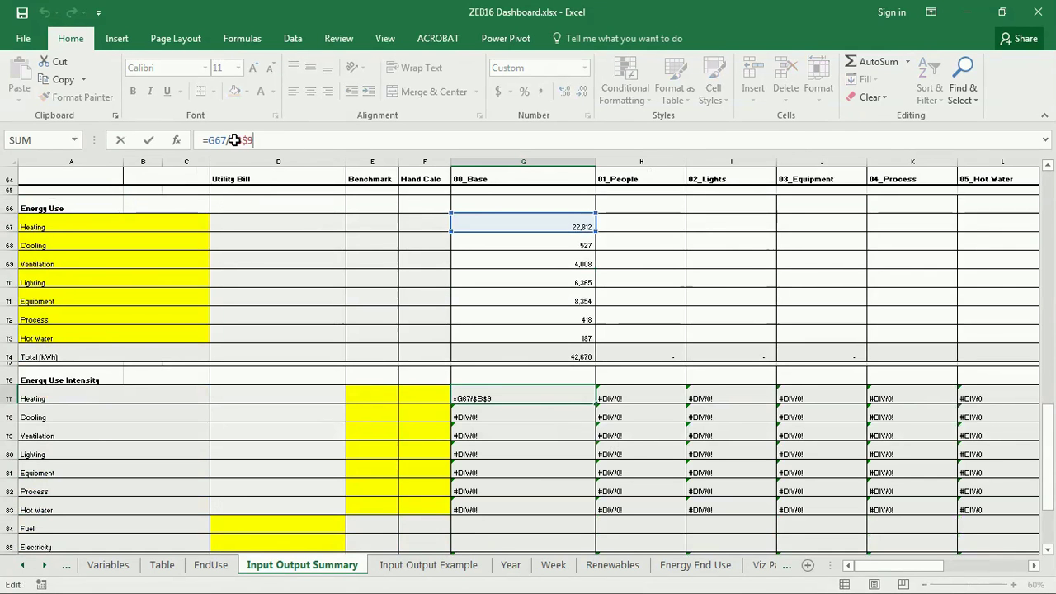
{"action": "left_click_drag", "start_coordinate": [1044, 406], "coordinate": [1044, 179]}
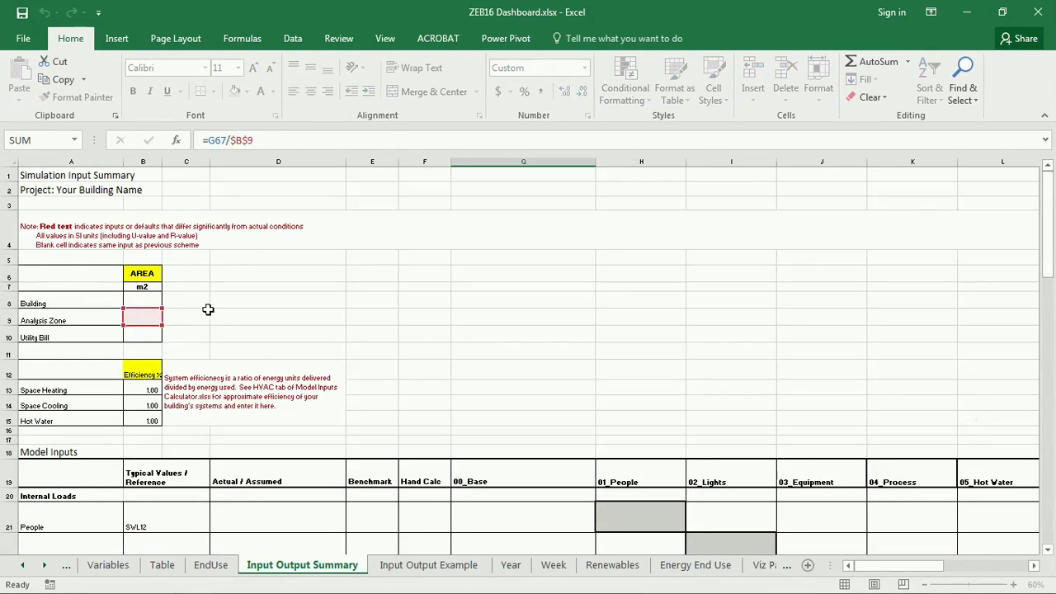
{"action": "key", "text": "ctrl+Return"}
Enter 149 as the Analysis Zone area in cell B9
{"action": "scroll", "coordinate": [1052, 290], "scroll_direction": "up", "scroll_amount": 15}
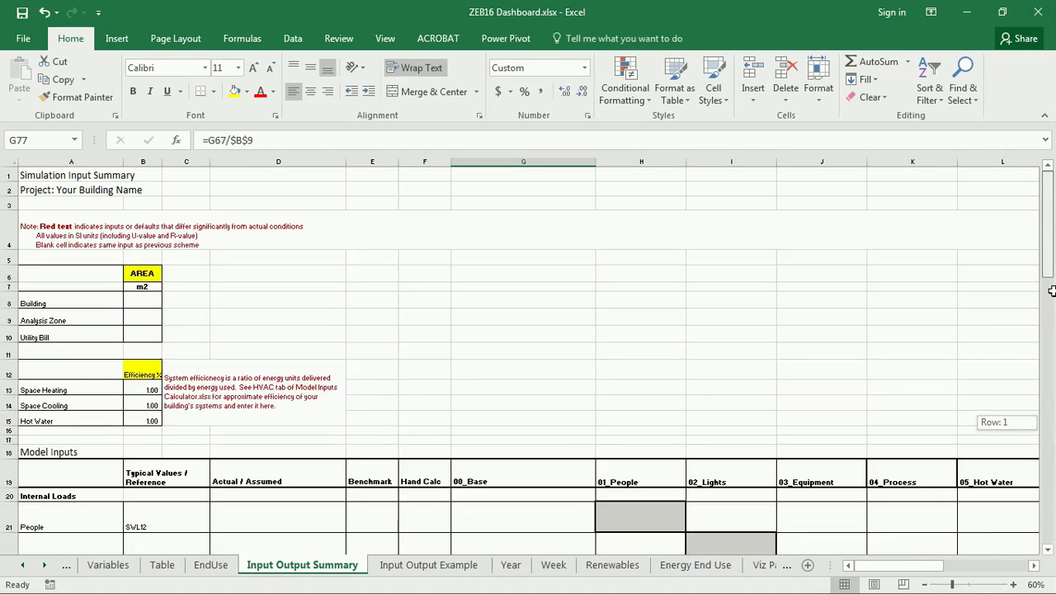
{"action": "left_click", "coordinate": [146, 317]}
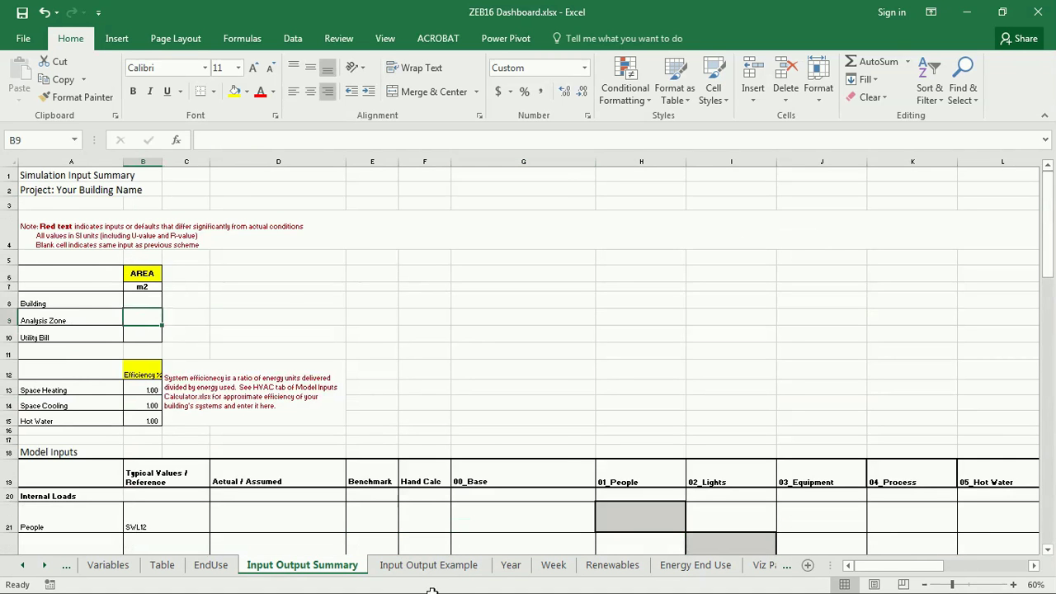
{"action": "left_click", "coordinate": [448, 566]}
{"action": "left_click", "coordinate": [312, 565]}
{"action": "type", "text": "149"}
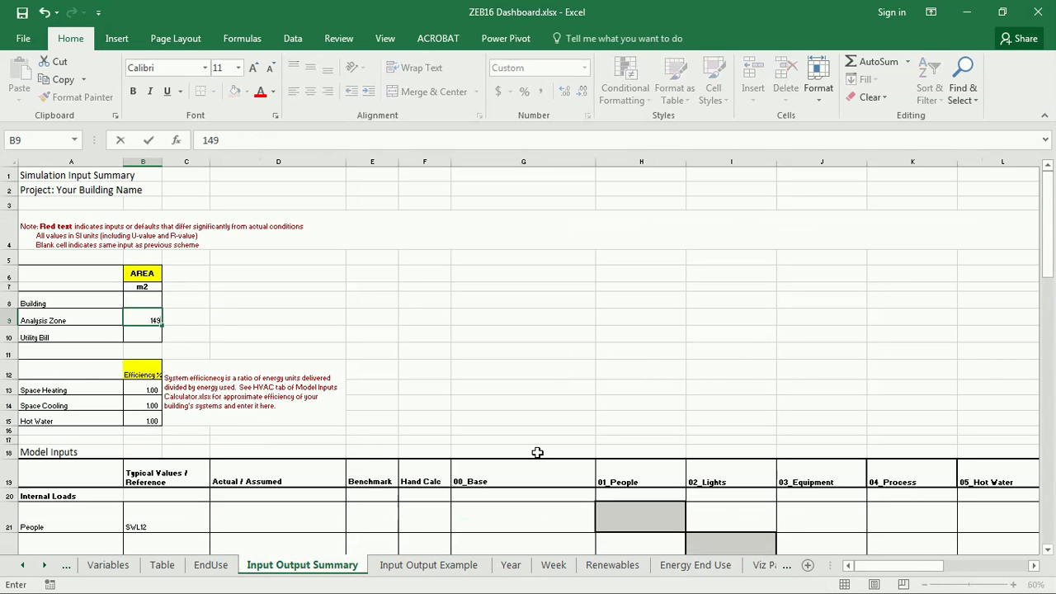
{"action": "key", "text": "Return"}
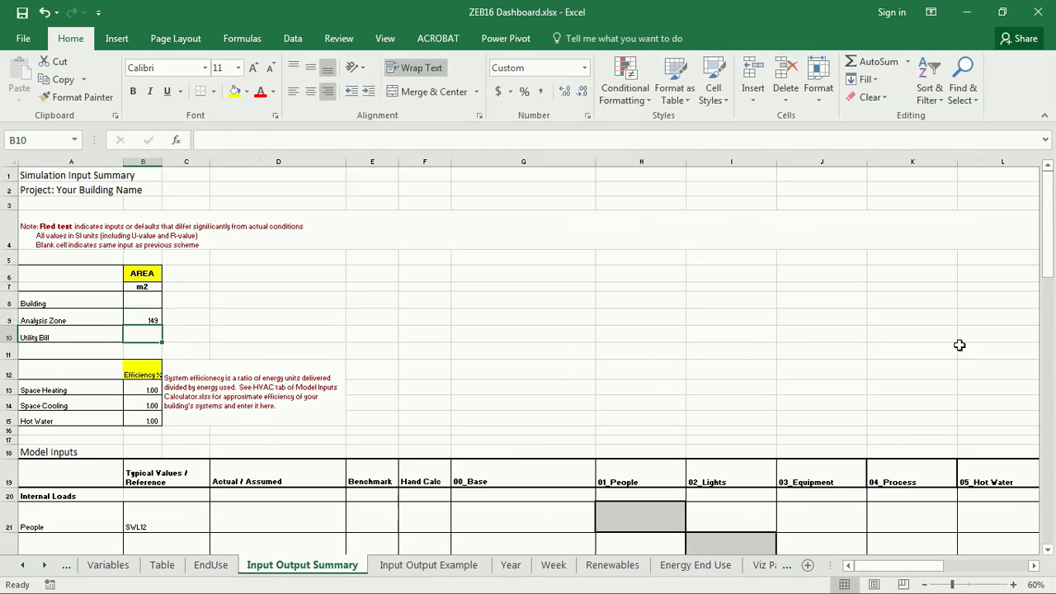
Scroll up to the Comparative Energy Use chart and go to the EndUse sheet
{"action": "left_click_drag", "start_coordinate": [1048, 259], "coordinate": [1046, 464]}
{"action": "scroll", "coordinate": [651, 432], "scroll_direction": "up", "scroll_amount": 4}
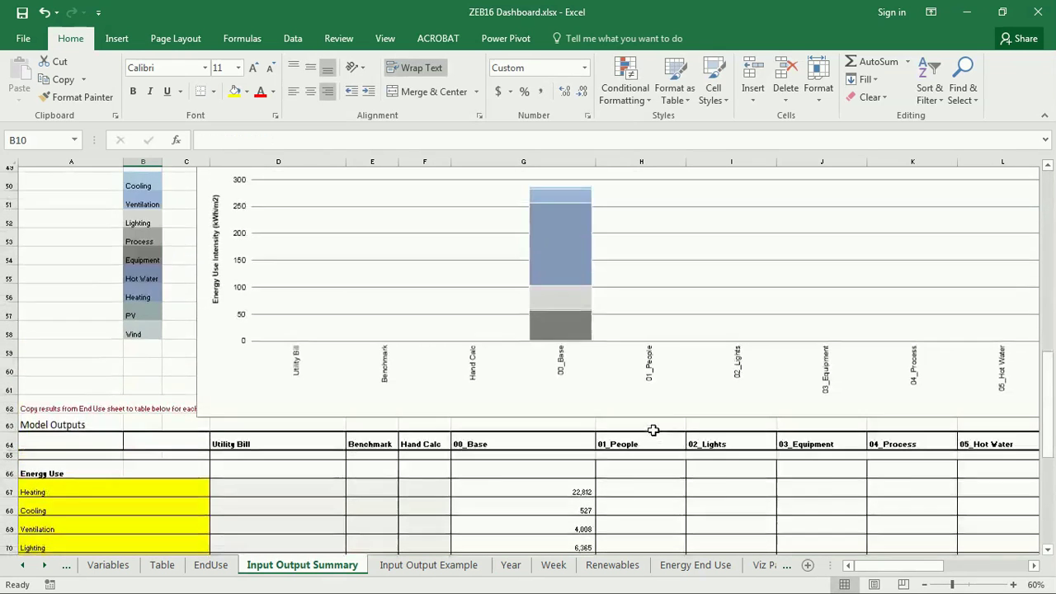
{"action": "scroll", "coordinate": [601, 300], "scroll_direction": "up", "scroll_amount": 1}
{"action": "scroll", "coordinate": [615, 441], "scroll_direction": "down", "scroll_amount": 7}
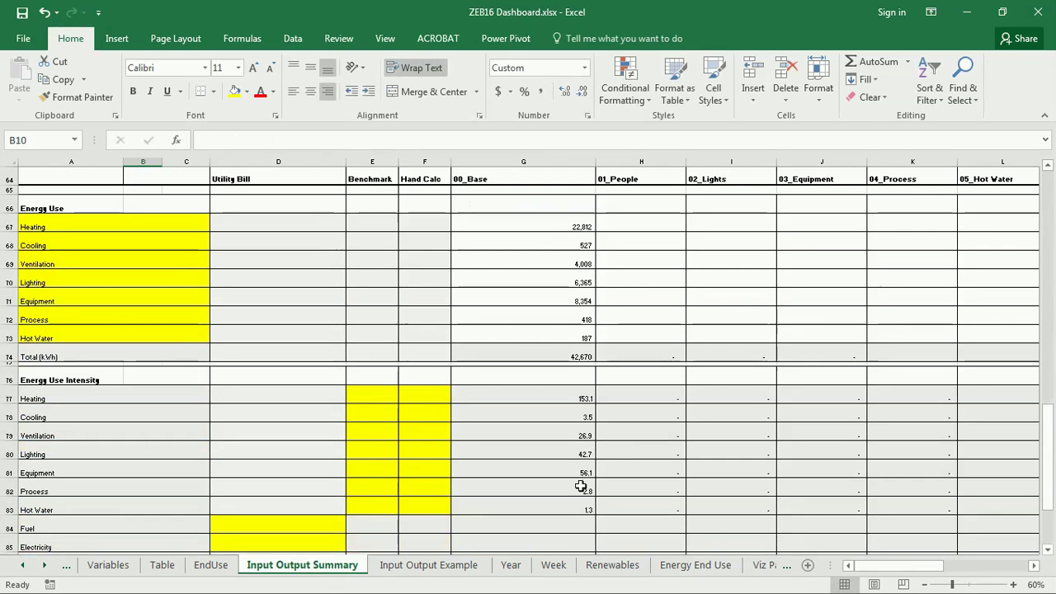
{"action": "scroll", "coordinate": [583, 492], "scroll_direction": "up", "scroll_amount": 5}
{"action": "scroll", "coordinate": [583, 491], "scroll_direction": "up", "scroll_amount": 1}
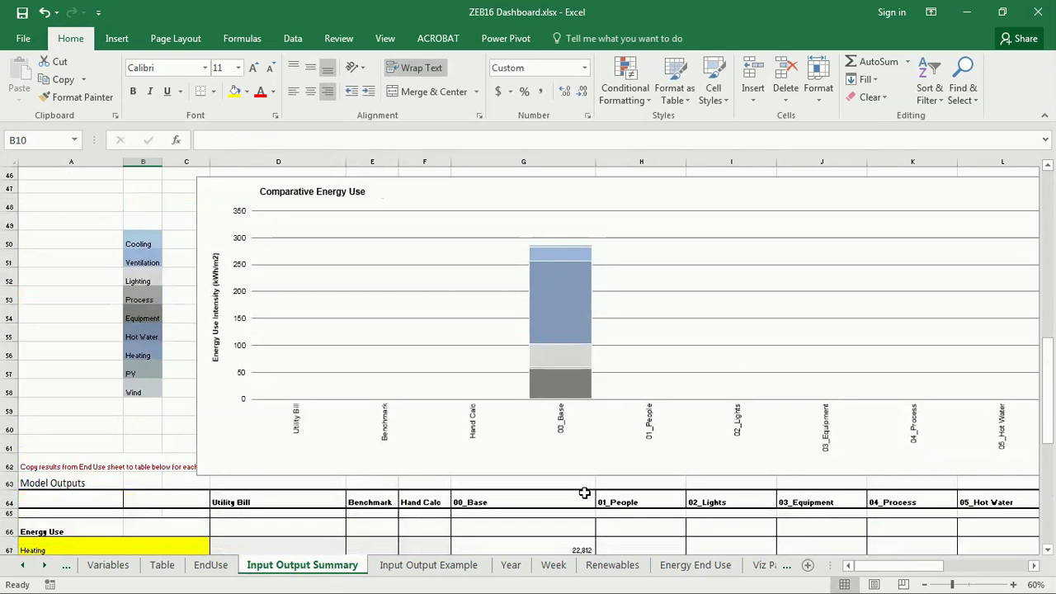
{"action": "scroll", "coordinate": [583, 492], "scroll_direction": "down", "scroll_amount": 3}
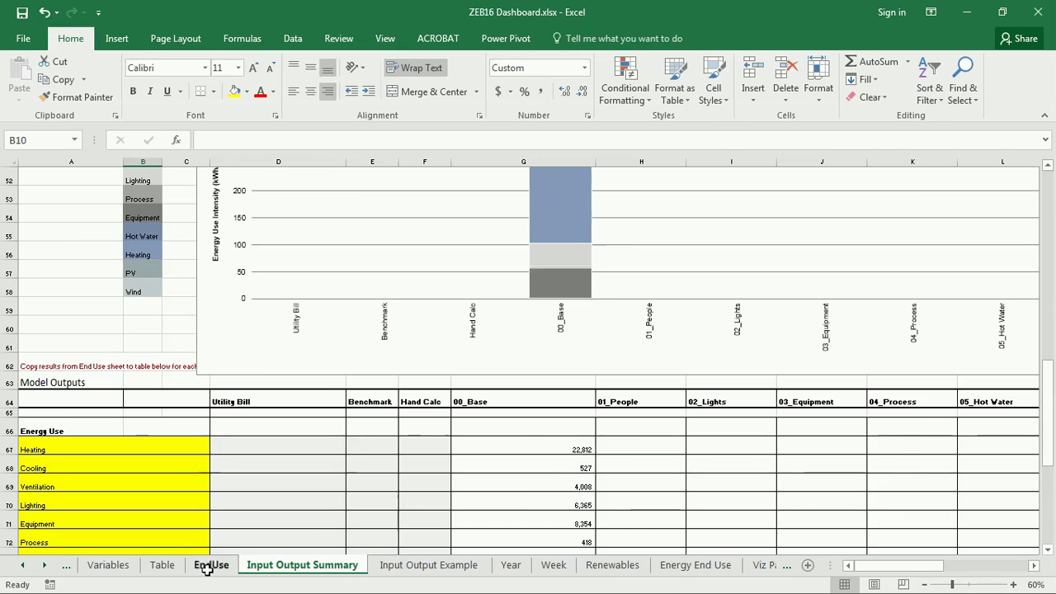
{"action": "left_click", "coordinate": [210, 565]}
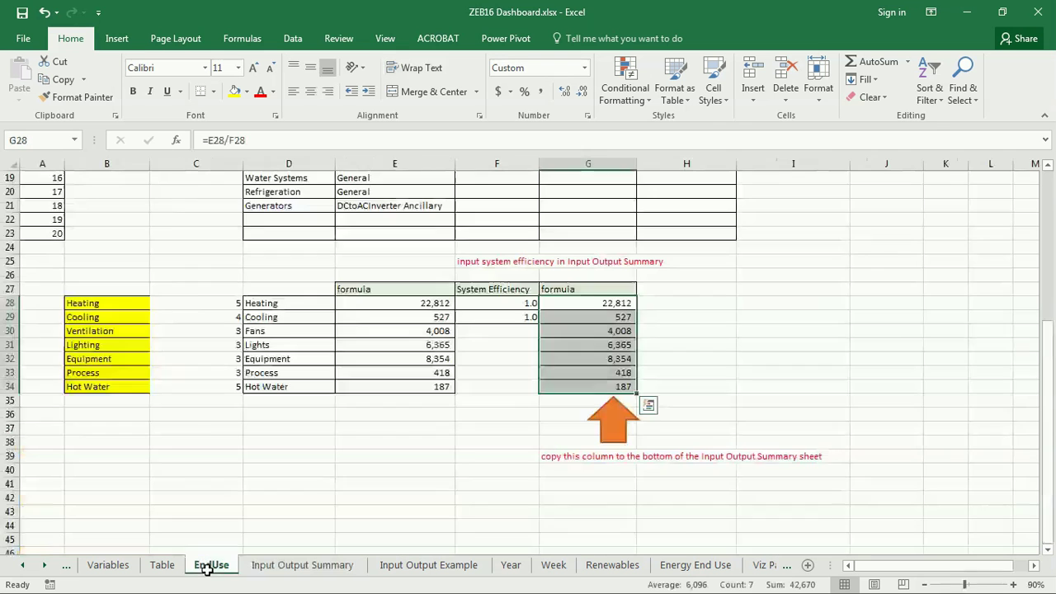
Look over the Table, EndUse and Input Output Summary sheets, including H67, then return to IDF Editor
{"action": "left_click", "coordinate": [157, 565]}
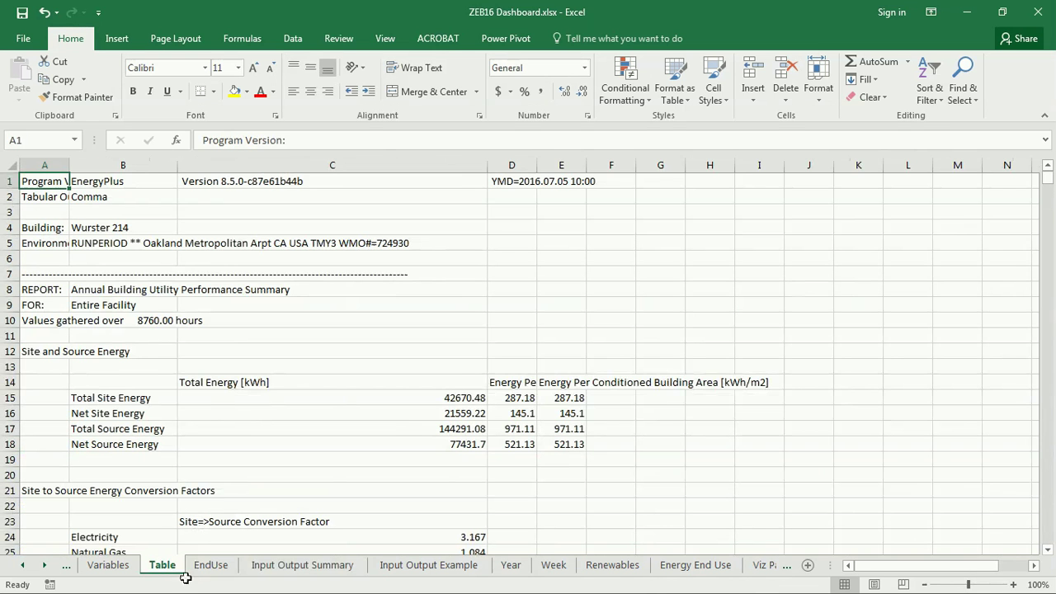
{"action": "left_click", "coordinate": [212, 565]}
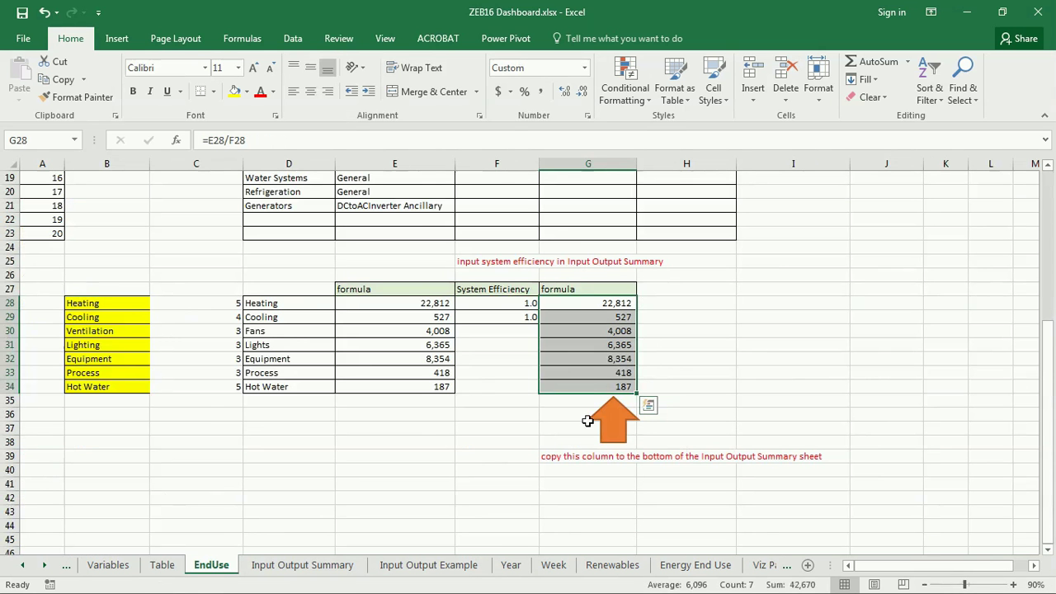
{"action": "left_click", "coordinate": [306, 568]}
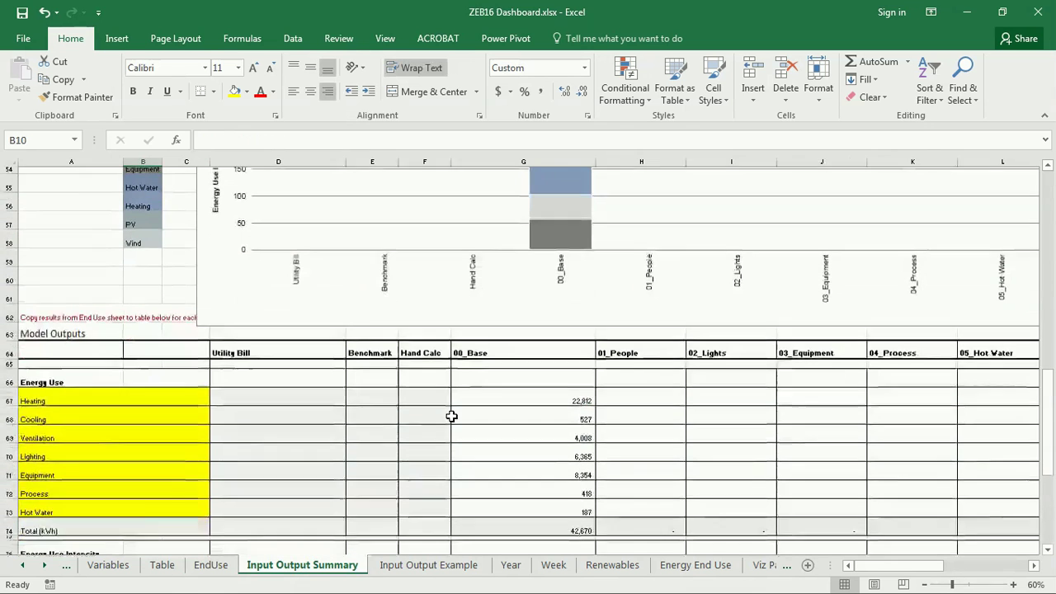
{"action": "left_click", "coordinate": [652, 391]}
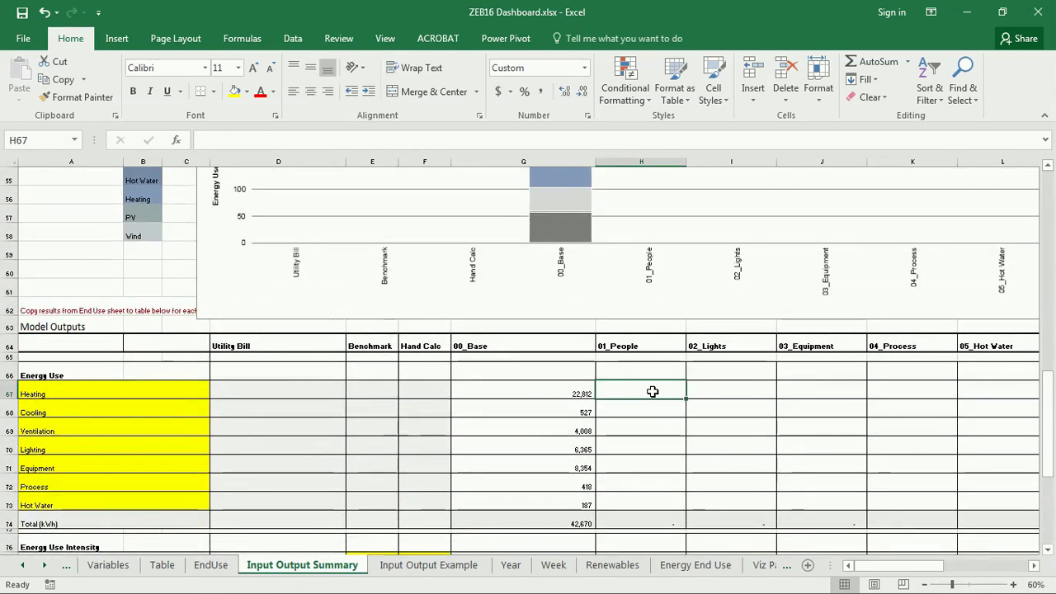
{"action": "scroll", "coordinate": [523, 422], "scroll_direction": "up", "scroll_amount": 6}
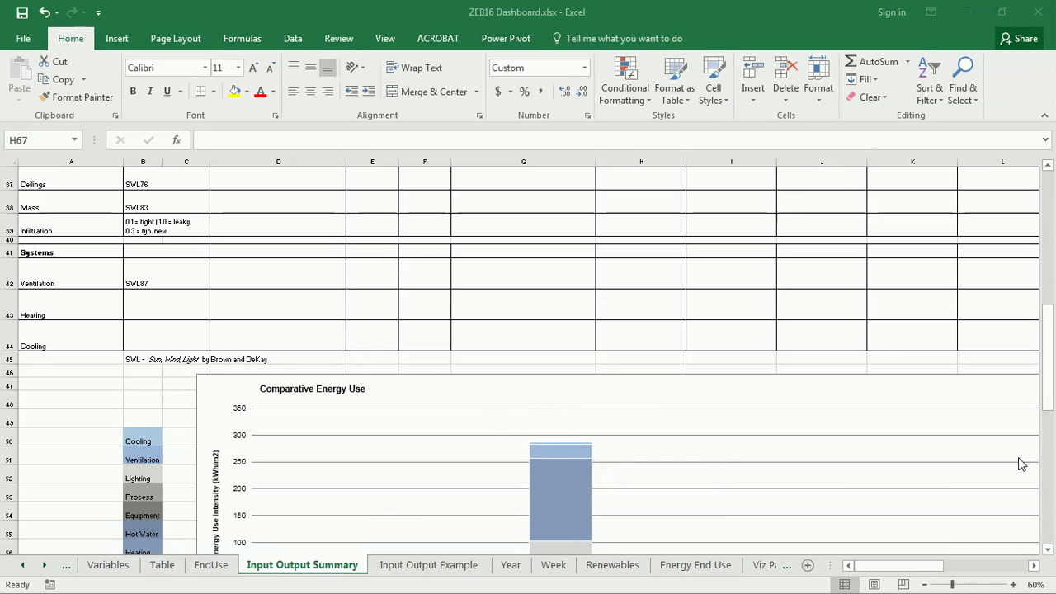
{"action": "key", "text": "alt+Tab"}
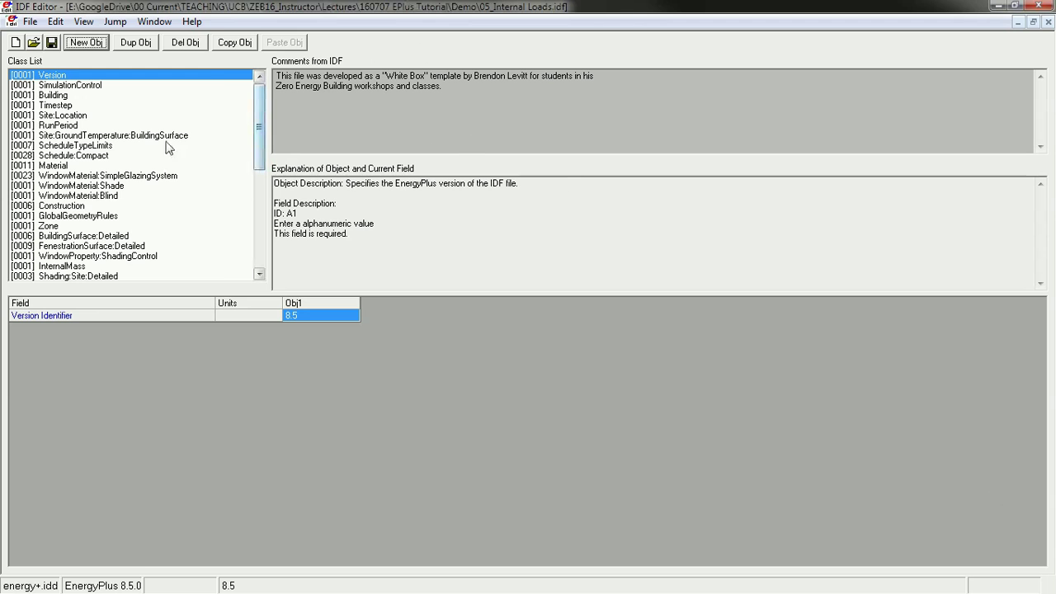
Save a copy of 05_Internal Loads as 06_Constructions.idf with File > Save As
{"action": "left_click", "coordinate": [30, 21]}
{"action": "left_click", "coordinate": [63, 131]}
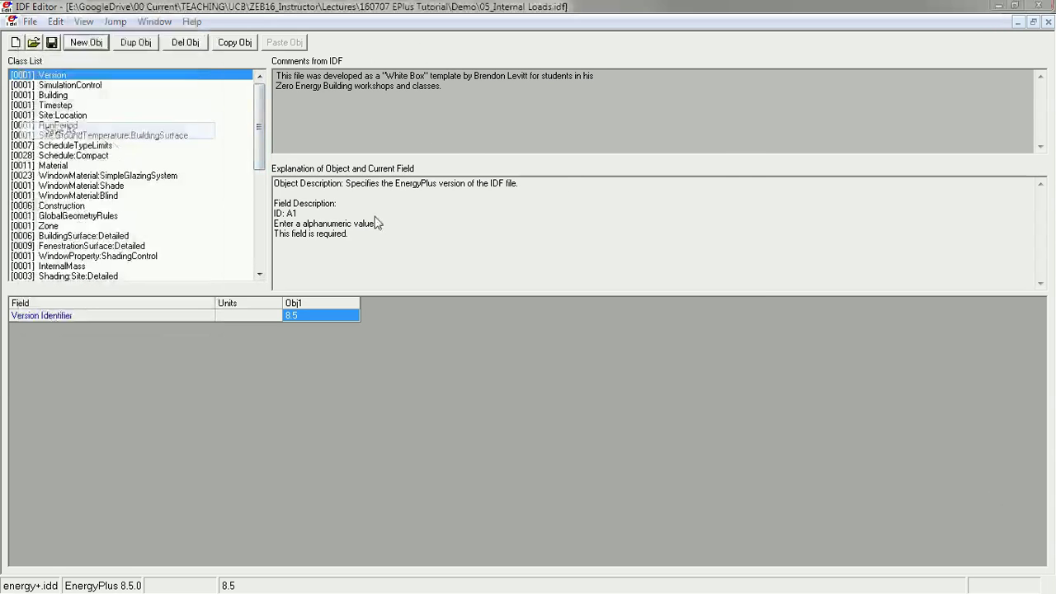
{"action": "left_click", "coordinate": [329, 435]}
{"action": "key", "text": "BackSpace"}
{"action": "type", "text": "6_"}
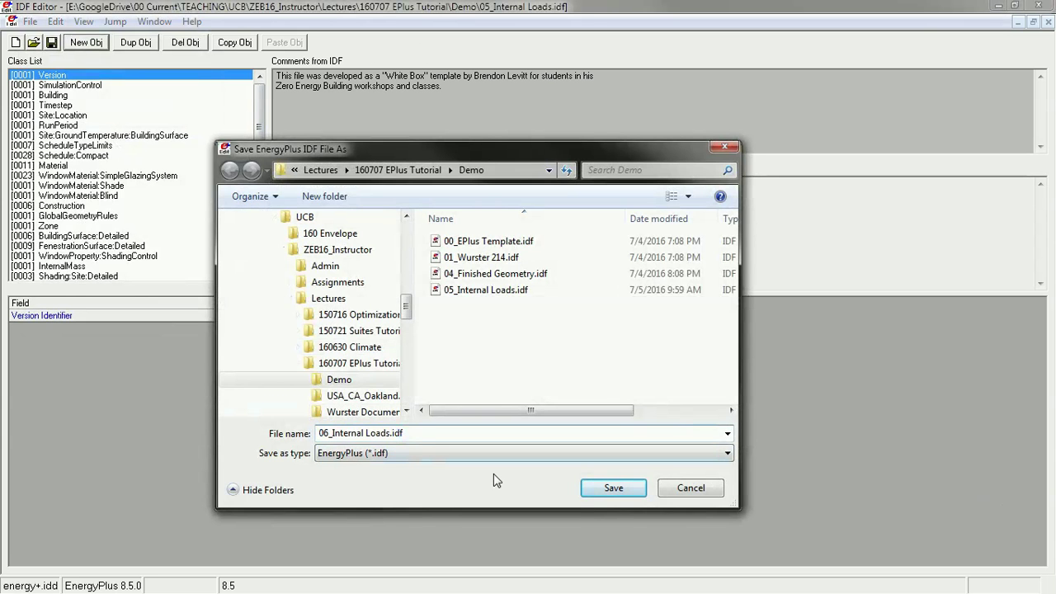
{"action": "type", "text": "Construction"}
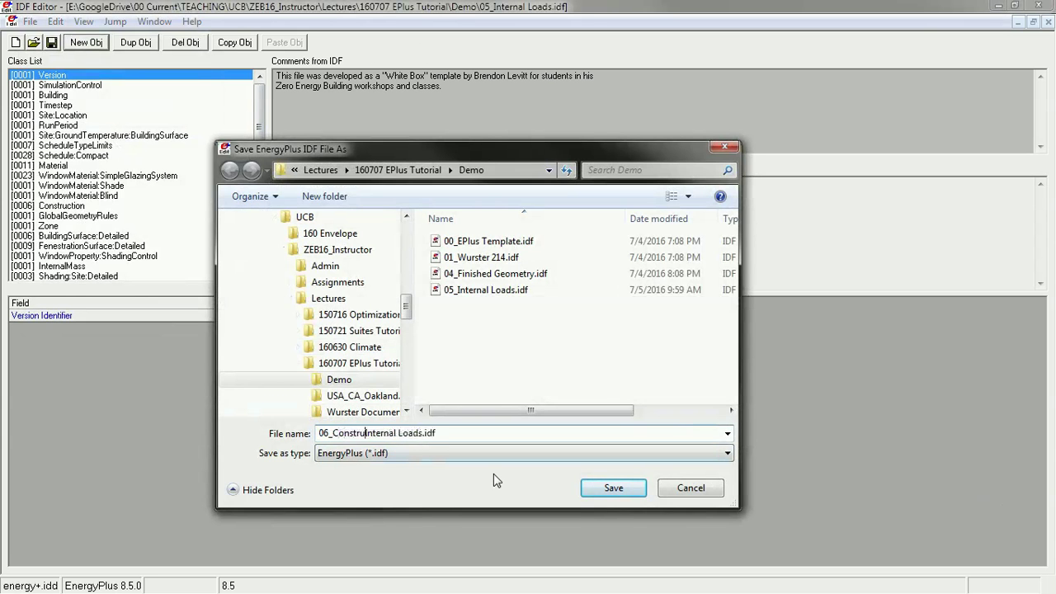
{"action": "type", "text": "s"}
{"action": "key", "text": "Delete"}
{"action": "key", "text": "Delete"}
{"action": "key", "text": "Delete"}
{"action": "key", "text": "Delete"}
{"action": "key", "text": "Delete"}
{"action": "key", "text": "Delete"}
{"action": "key", "text": "Delete"}
{"action": "key", "text": "Delete"}
{"action": "key", "text": "Delete"}
{"action": "key", "text": "Delete"}
{"action": "key", "text": "Delete"}
{"action": "key", "text": "Delete"}
{"action": "key", "text": "Delete"}
{"action": "key", "text": "Delete"}
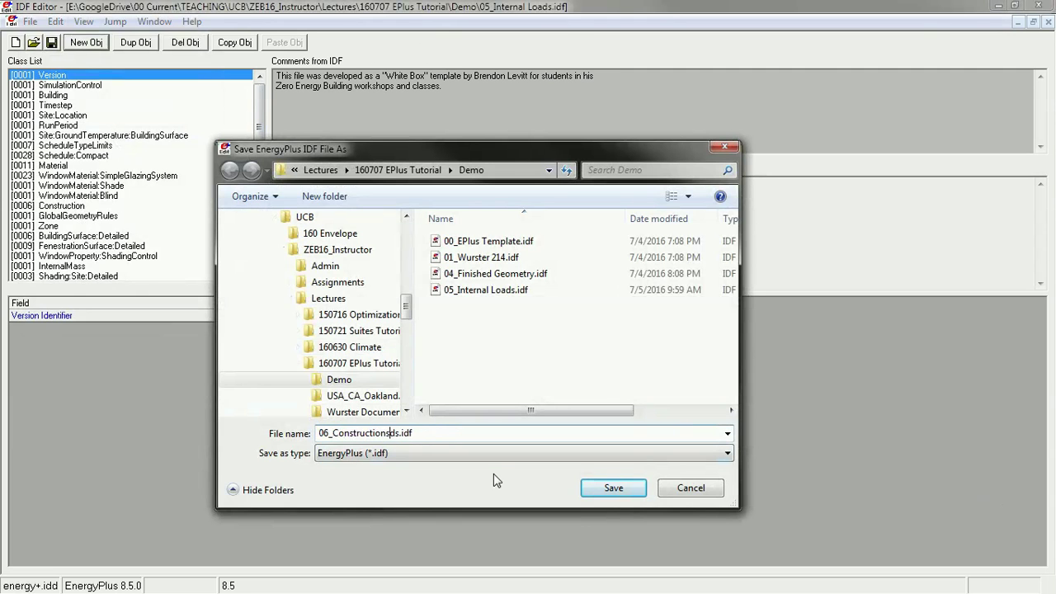
{"action": "key", "text": "Return"}
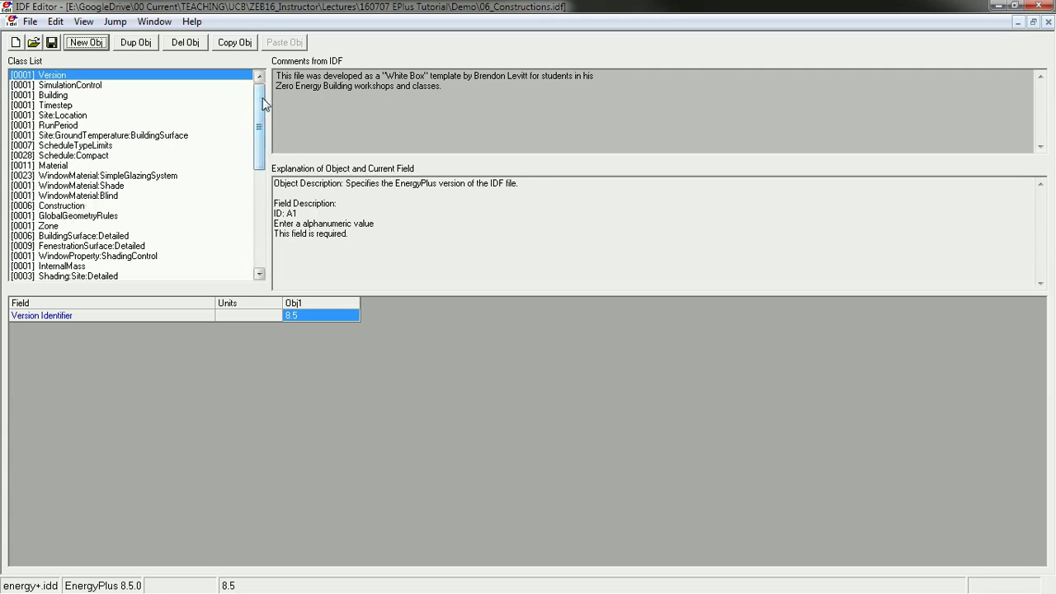
Show the Construction objects and compare the floor, wall and roof layer sets
{"action": "left_click", "coordinate": [56, 208]}
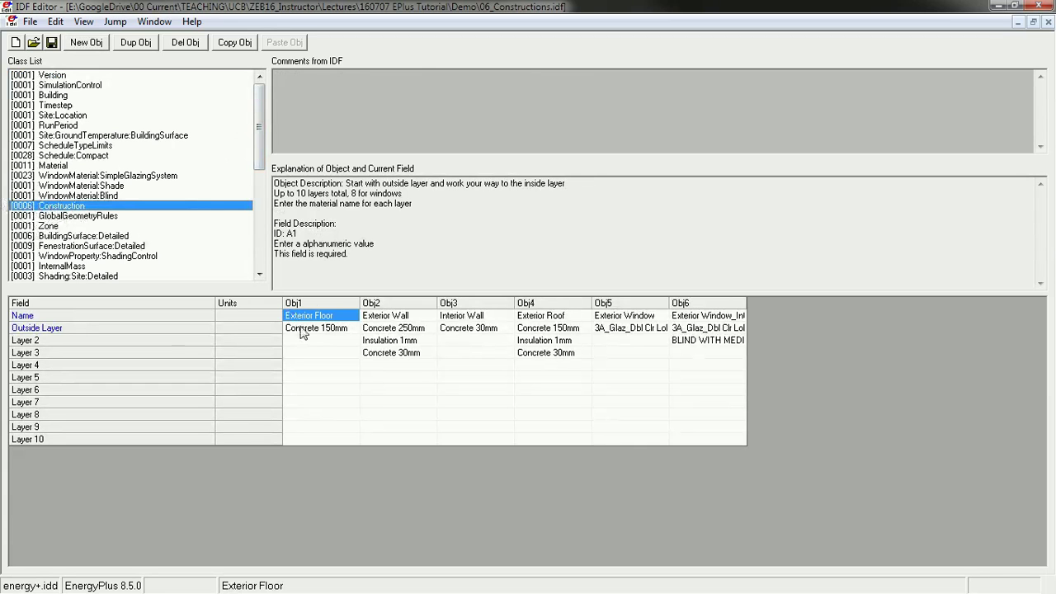
{"action": "left_click", "coordinate": [318, 305]}
{"action": "left_click", "coordinate": [379, 304]}
{"action": "left_click", "coordinate": [460, 304]}
{"action": "left_click", "coordinate": [545, 305]}
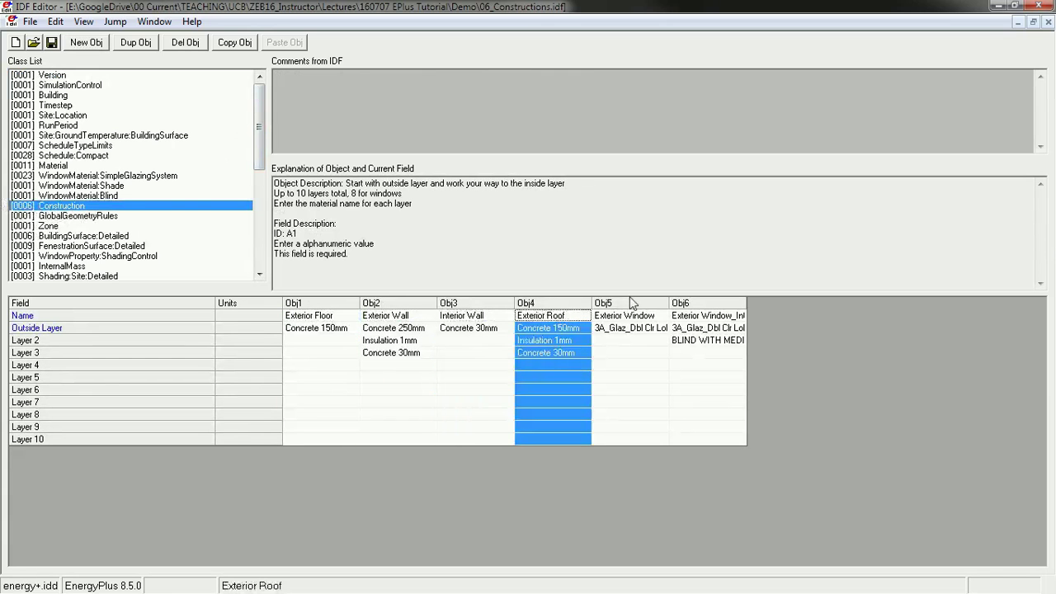
{"action": "left_click", "coordinate": [331, 317]}
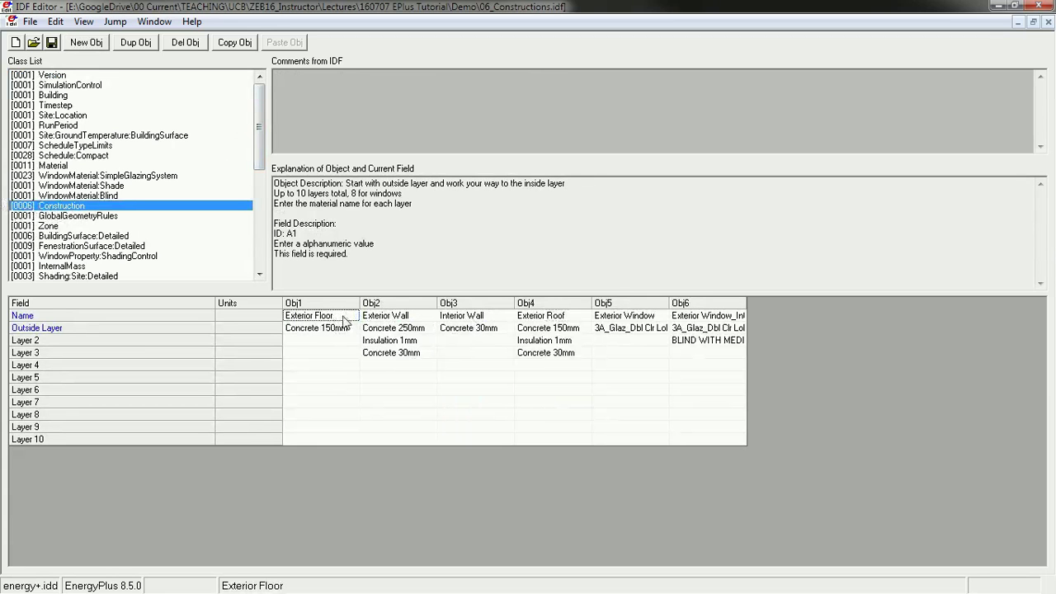
{"action": "left_click", "coordinate": [16, 329]}
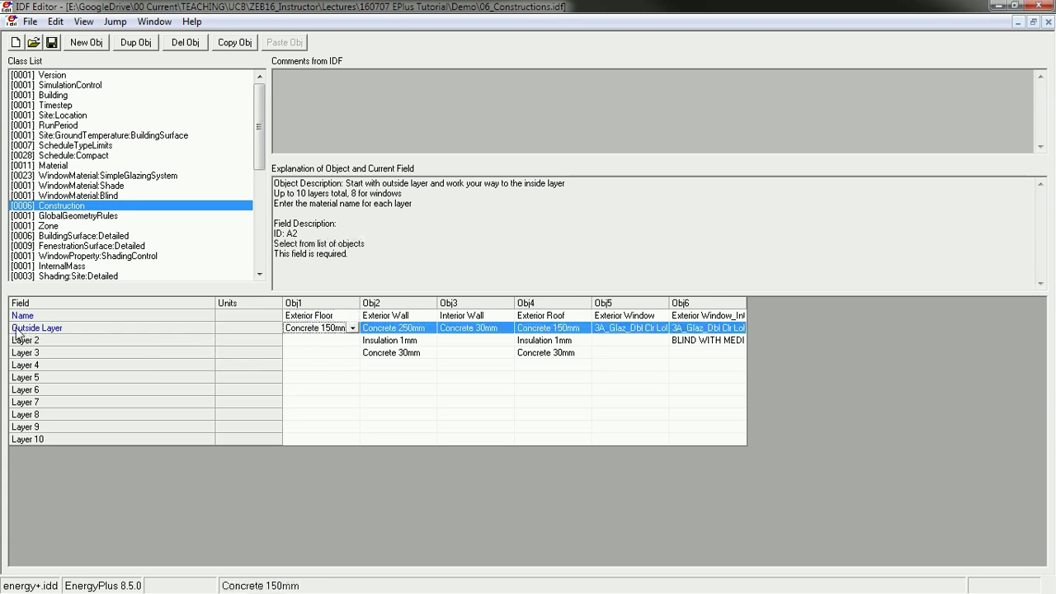
{"action": "left_click", "coordinate": [322, 377]}
Inspect Exterior Wall's Concrete 250mm, Insulation 1mm, Concrete 30mm layers and widen its column
{"action": "left_click", "coordinate": [400, 315]}
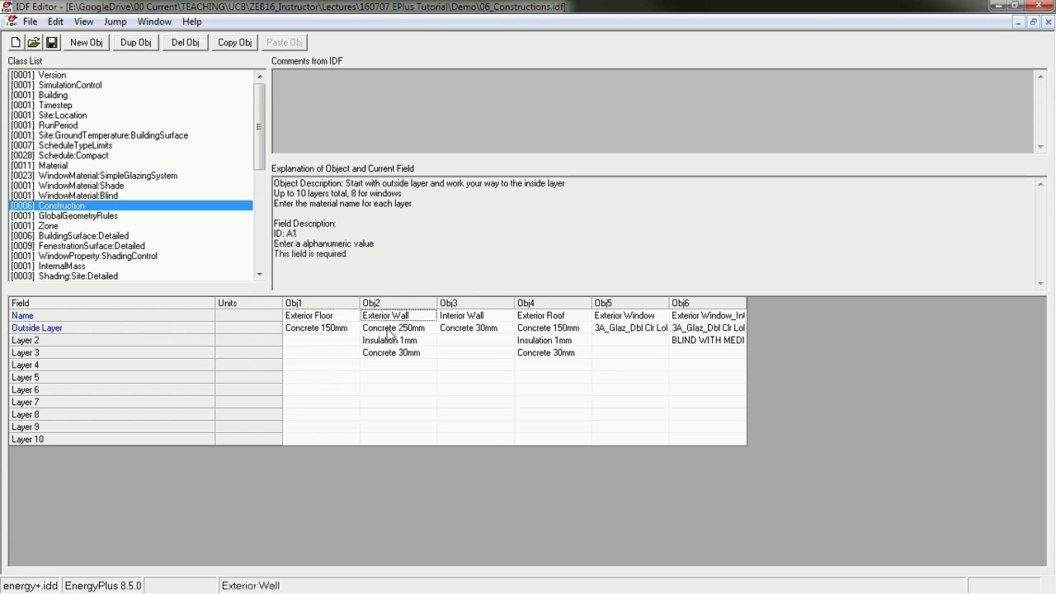
{"action": "left_click", "coordinate": [386, 329]}
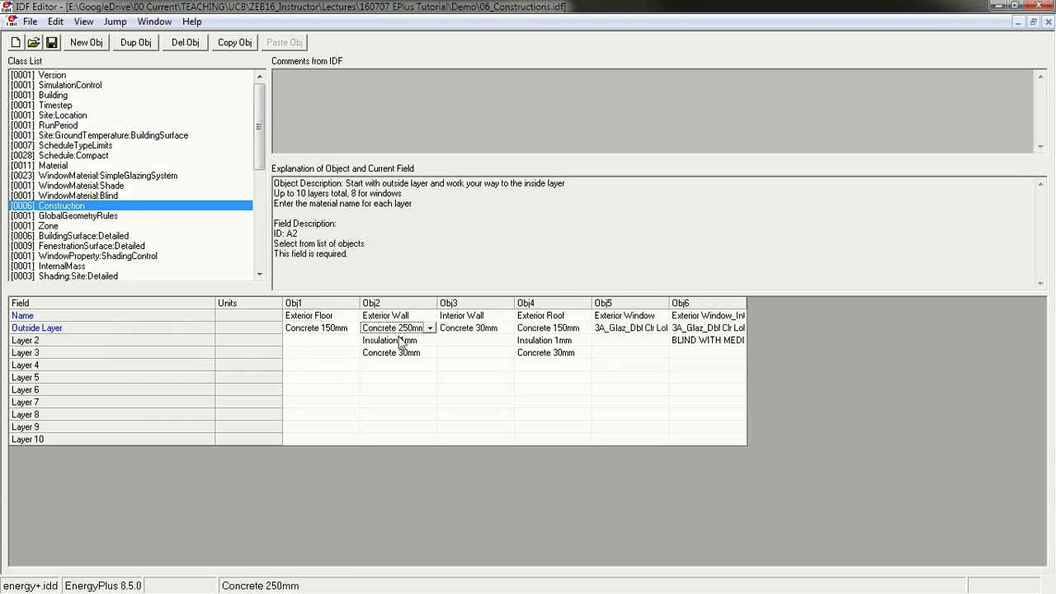
{"action": "left_click", "coordinate": [376, 342]}
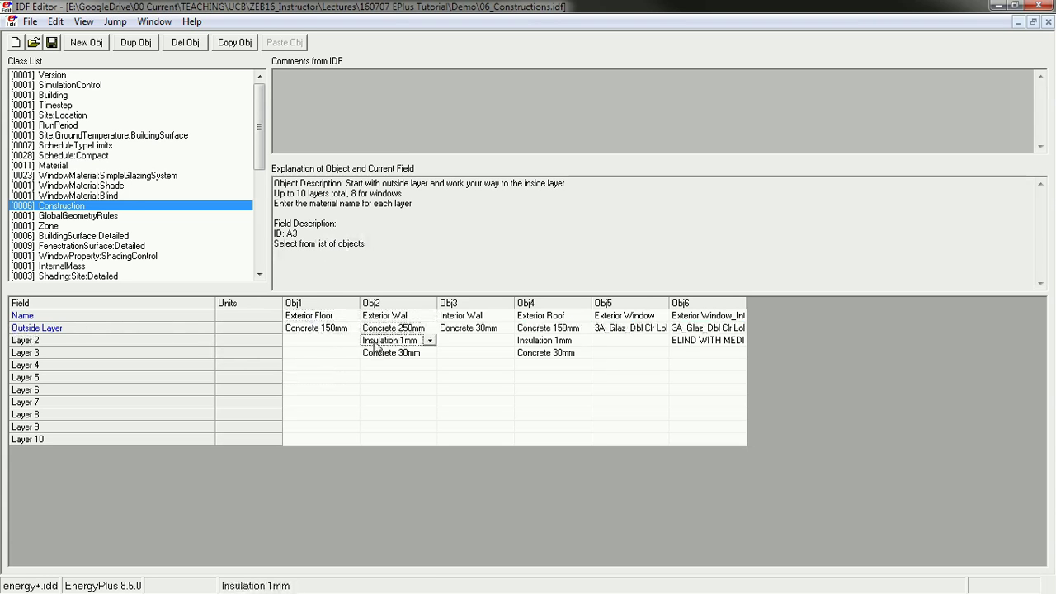
{"action": "left_click", "coordinate": [407, 354]}
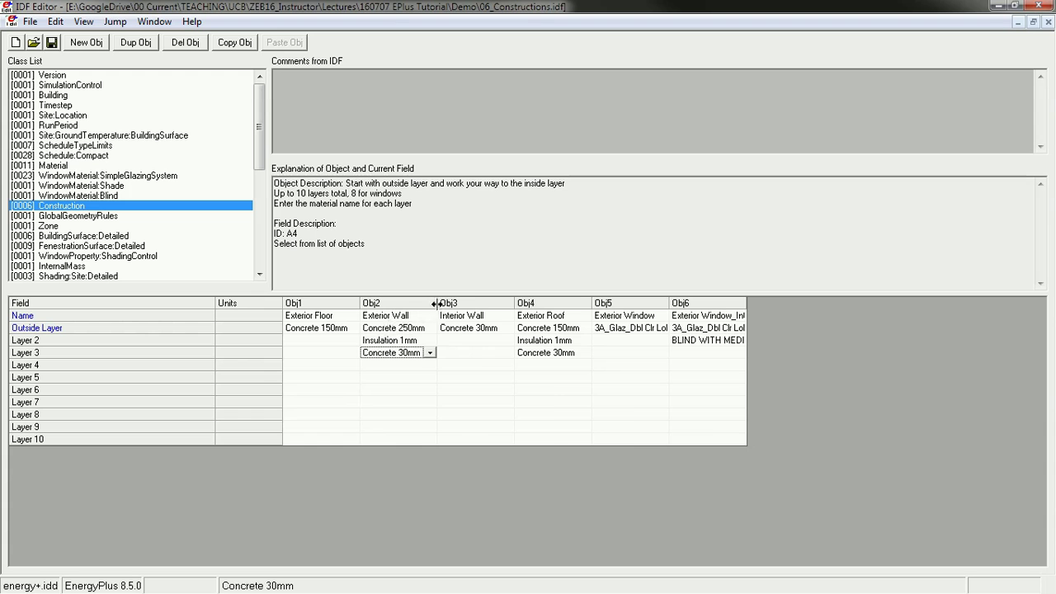
{"action": "left_click_drag", "start_coordinate": [438, 303], "coordinate": [479, 303]}
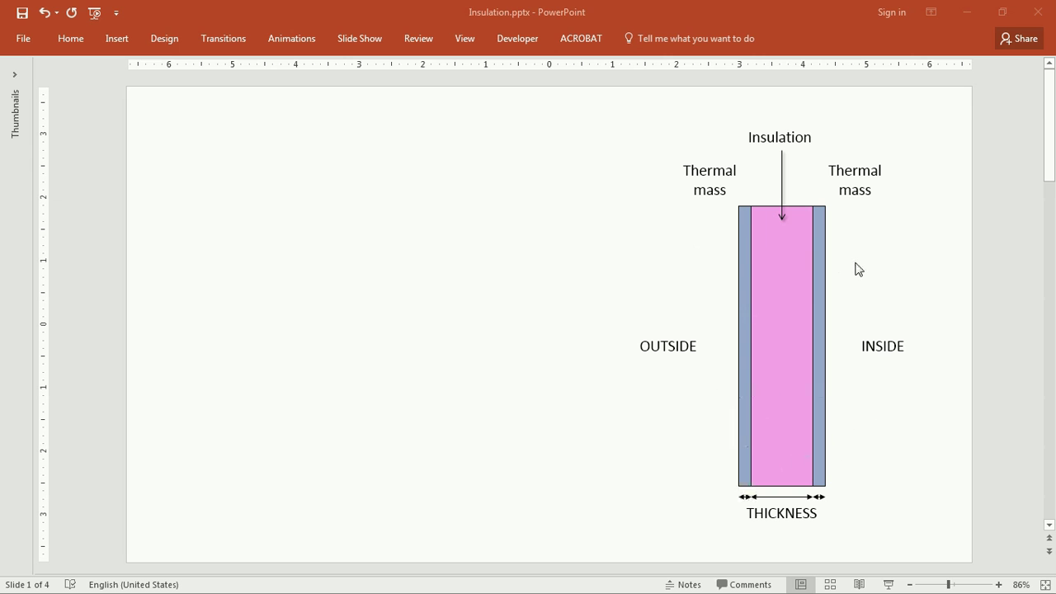
Scroll through the insulation slides to slide 3's labelled wall section detail
{"action": "left_click", "coordinate": [986, 510]}
{"action": "scroll", "coordinate": [987, 511], "scroll_direction": "down", "scroll_amount": 1}
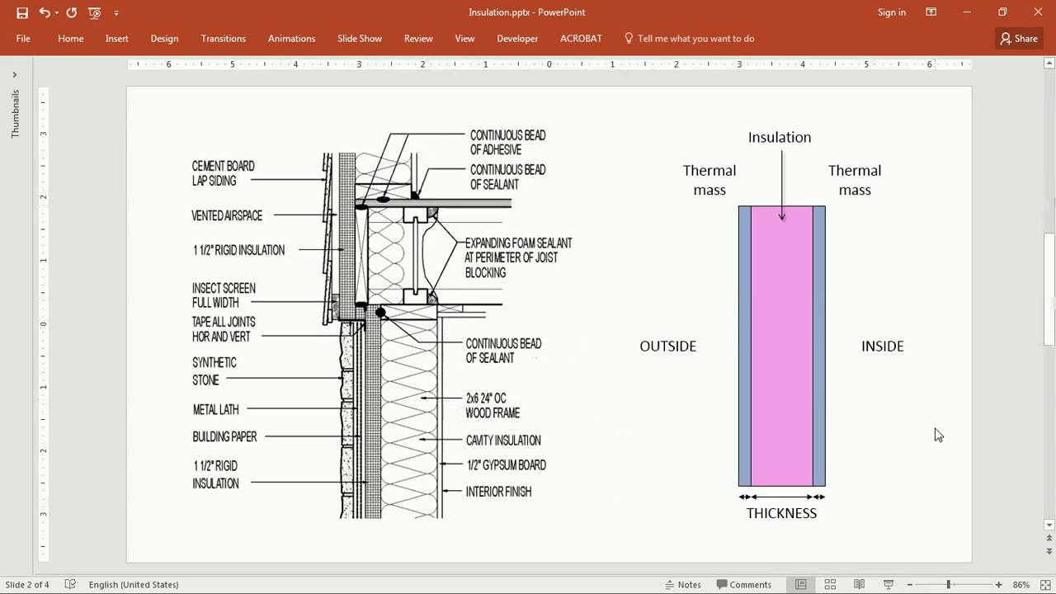
{"action": "scroll", "coordinate": [938, 434], "scroll_direction": "down", "scroll_amount": 1}
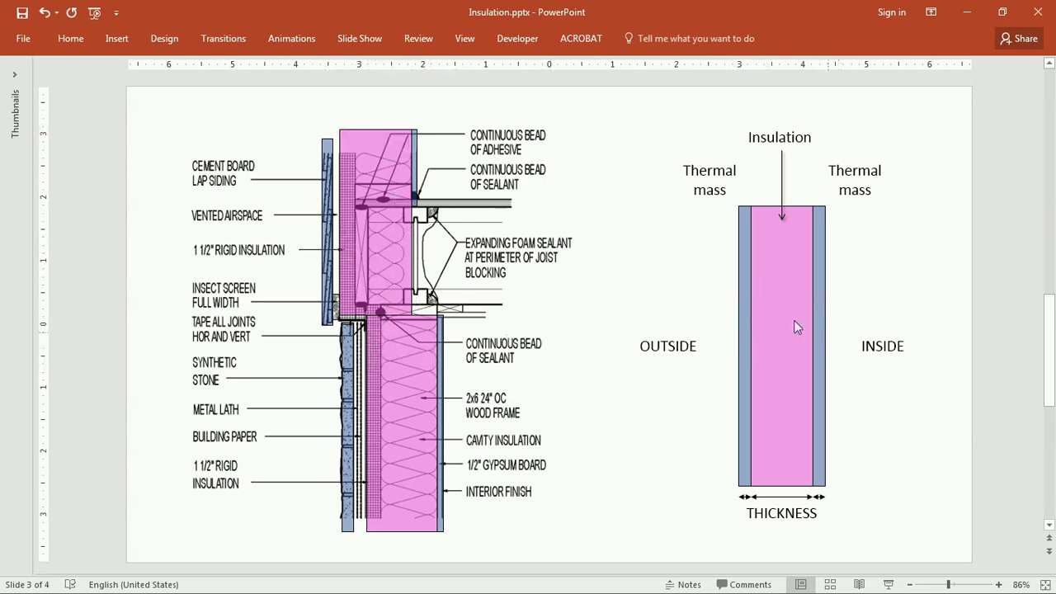
Scroll to slide 4, with the pink insulation layers beside the thermal-mass diagram
{"action": "scroll", "coordinate": [913, 426], "scroll_direction": "down", "scroll_amount": 1}
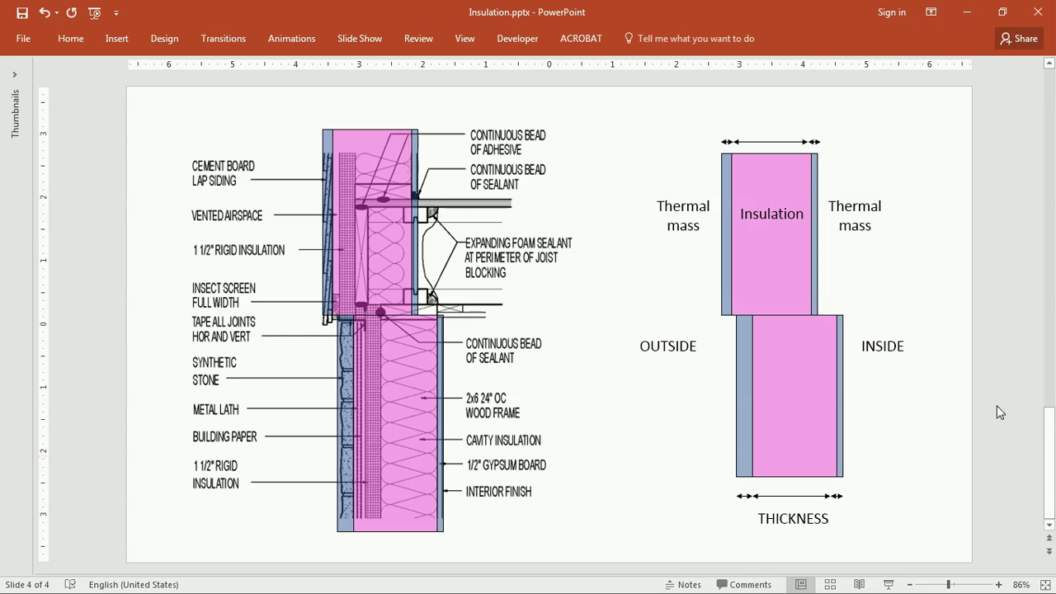
{"action": "key", "text": "alt+Tab"}
{"action": "double_click", "coordinate": [534, 15]}
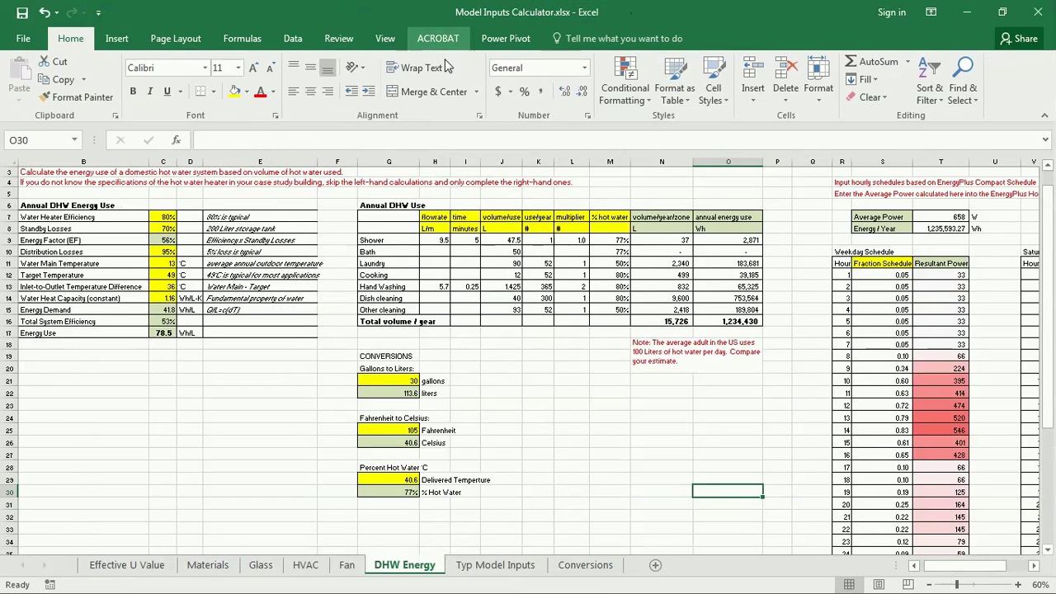
{"action": "left_click", "coordinate": [134, 566]}
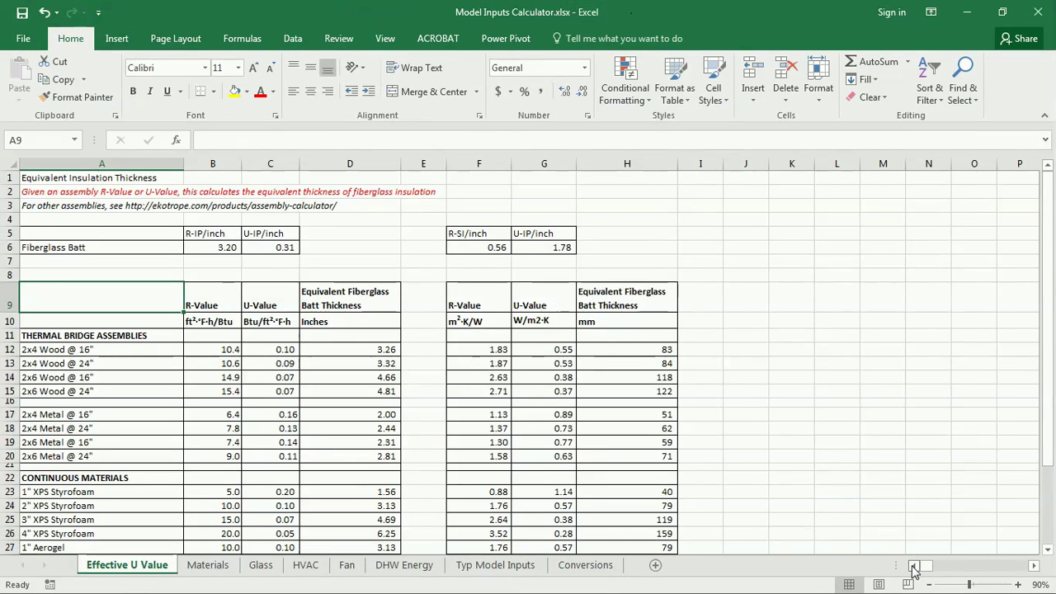
{"action": "left_click", "coordinate": [49, 178]}
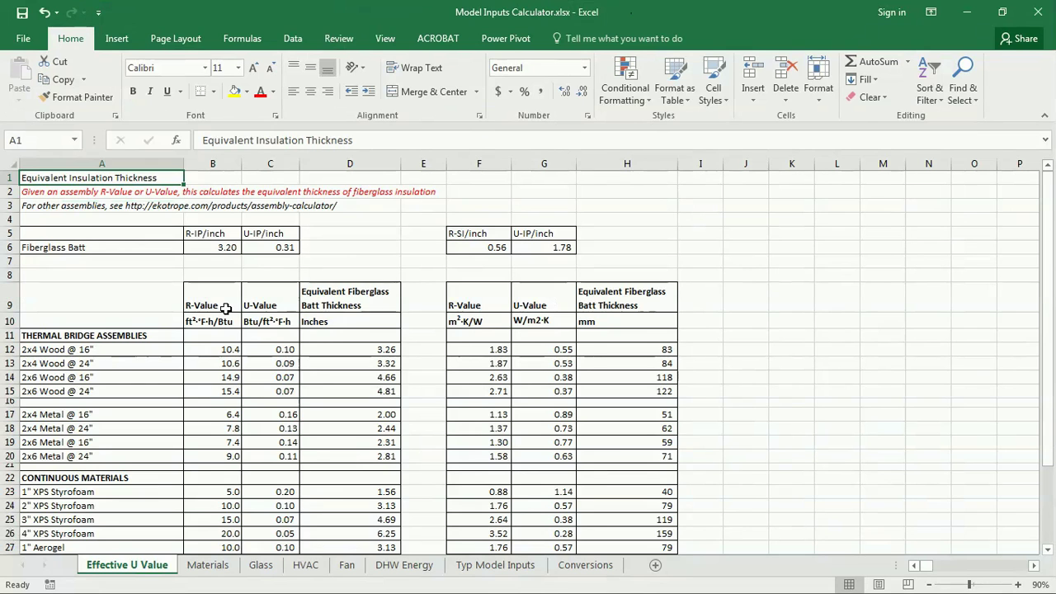
Bring the Insulation slides forward, then close PowerPoint to reveal the Effective U Value sheet
{"action": "key", "text": "alt+Tab"}
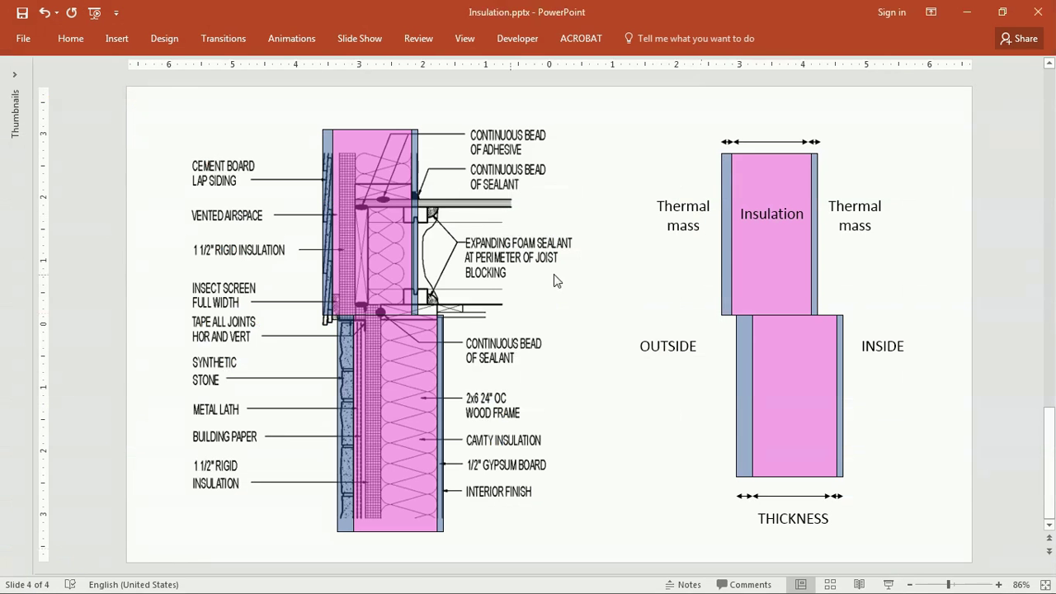
{"action": "scroll", "coordinate": [635, 500], "scroll_direction": "up", "scroll_amount": 2}
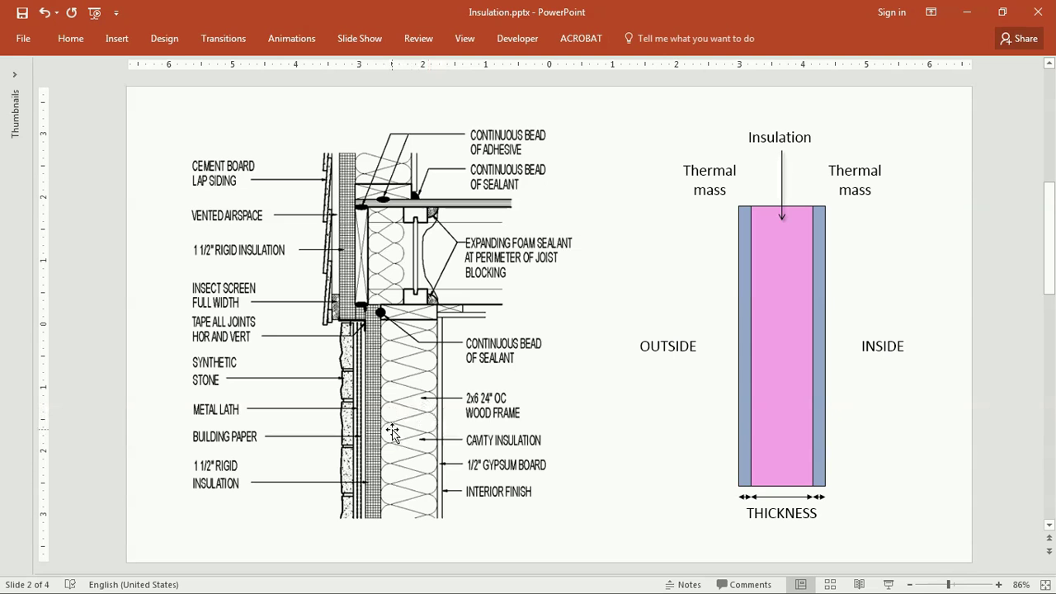
{"action": "left_click", "coordinate": [965, 10]}
{"action": "left_click", "coordinate": [114, 277]}
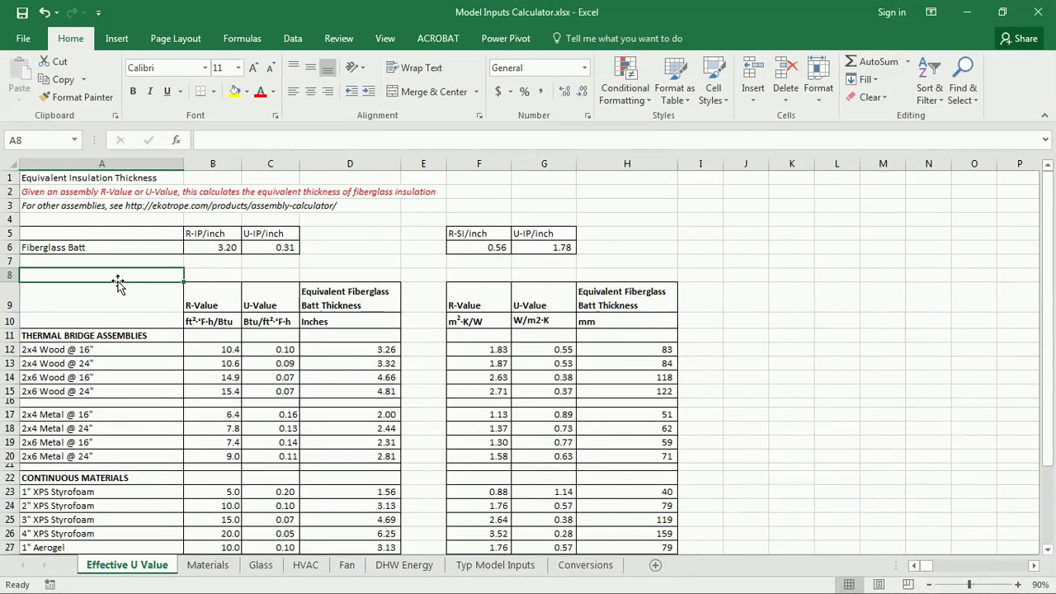
{"action": "scroll", "coordinate": [114, 295], "scroll_direction": "down", "scroll_amount": 1}
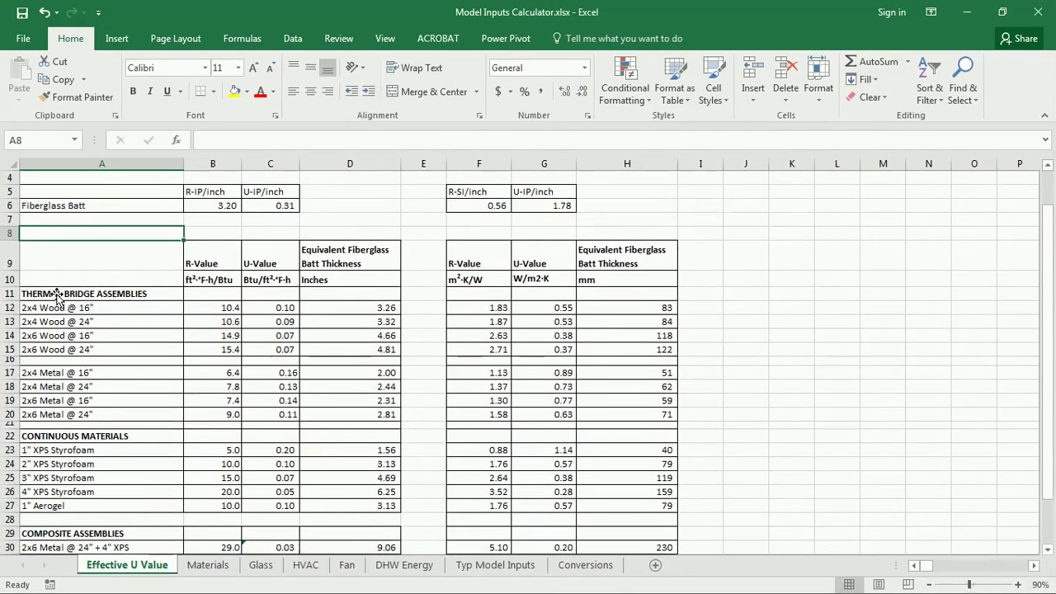
{"action": "left_click_drag", "start_coordinate": [56, 296], "coordinate": [49, 348]}
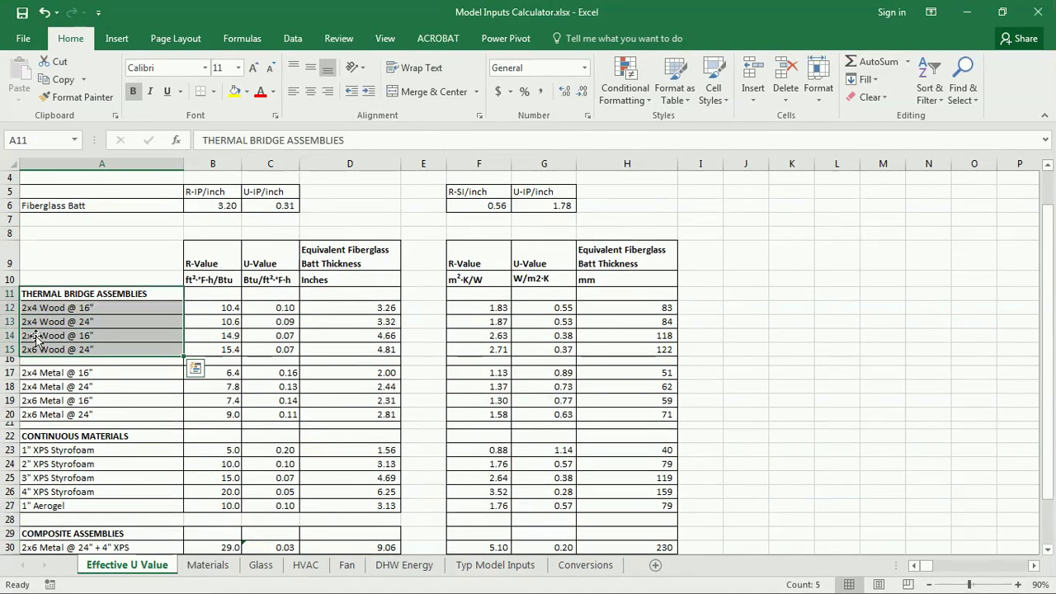
{"action": "left_click", "coordinate": [48, 350]}
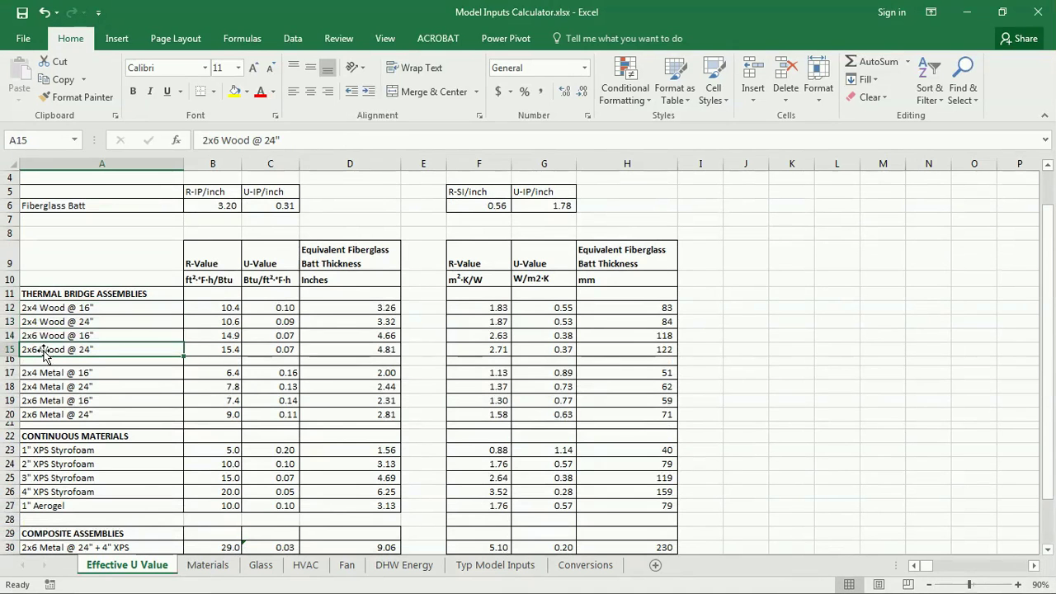
{"action": "left_click", "coordinate": [8, 350]}
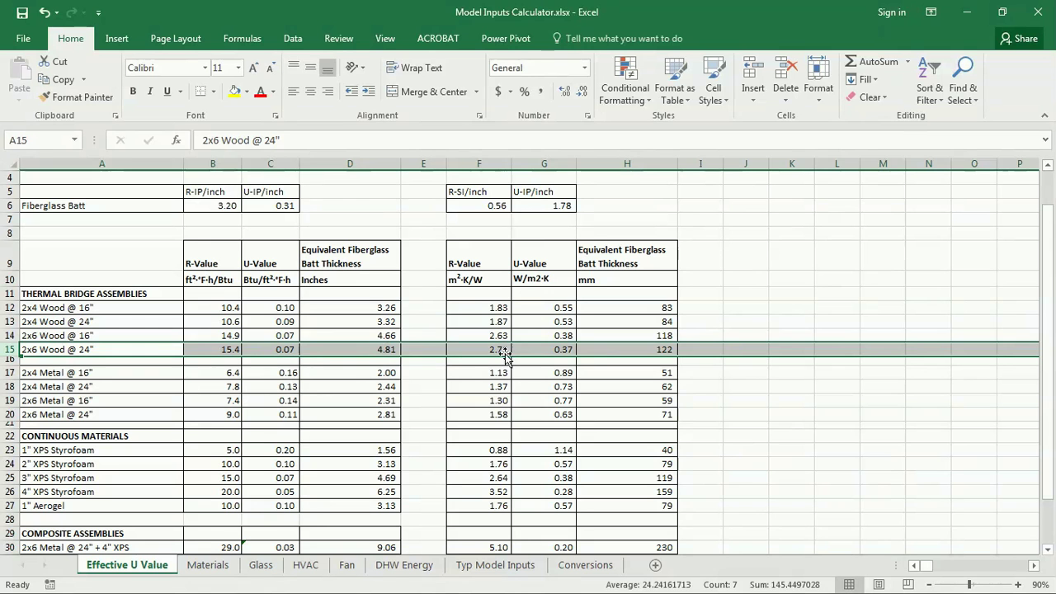
{"action": "left_click", "coordinate": [478, 349]}
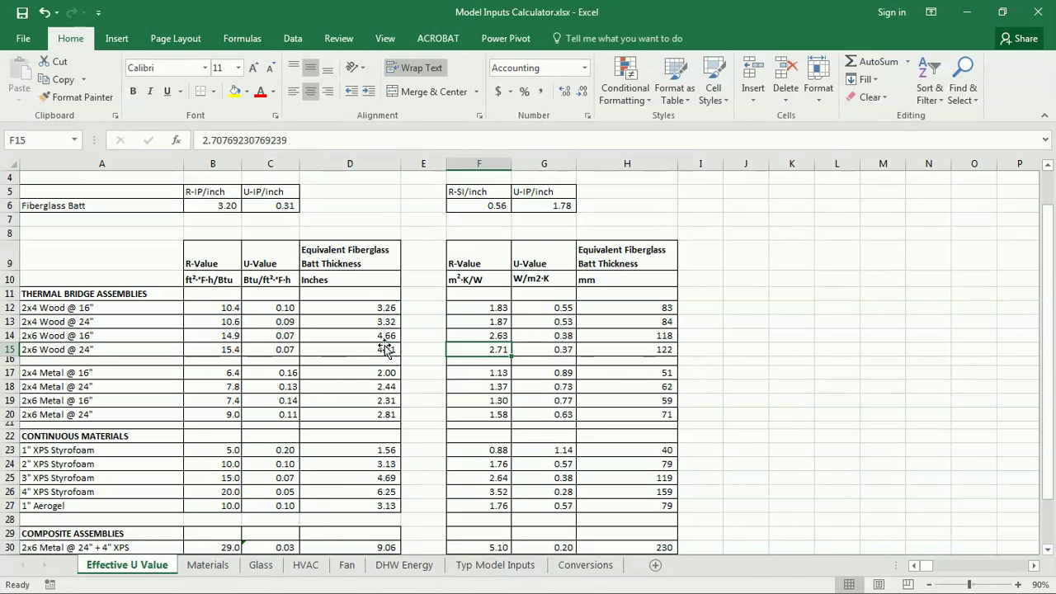
{"action": "left_click", "coordinate": [372, 349]}
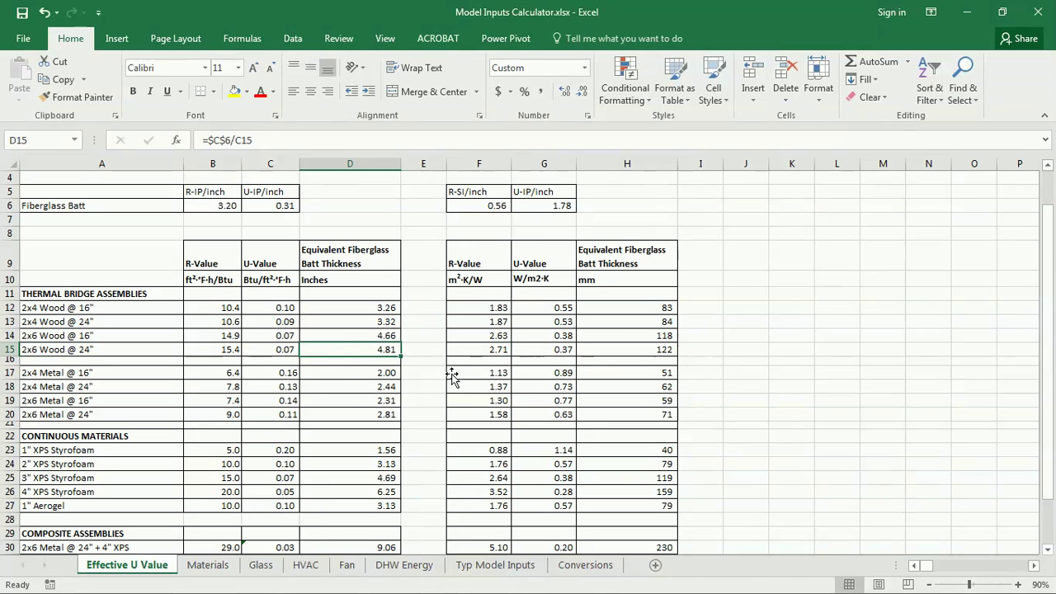
{"action": "left_click", "coordinate": [669, 350]}
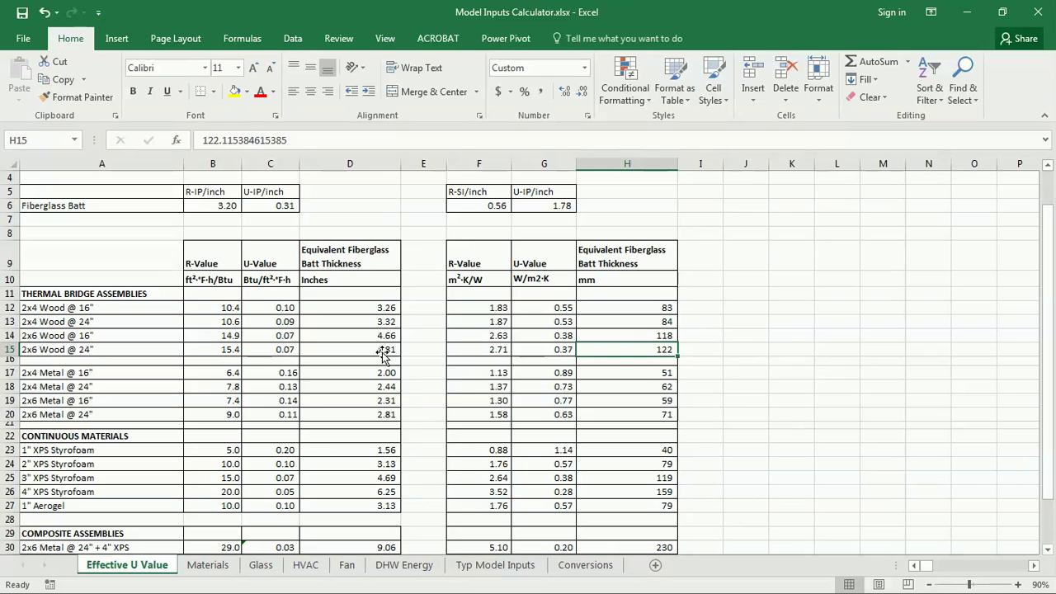
{"action": "left_click", "coordinate": [375, 355]}
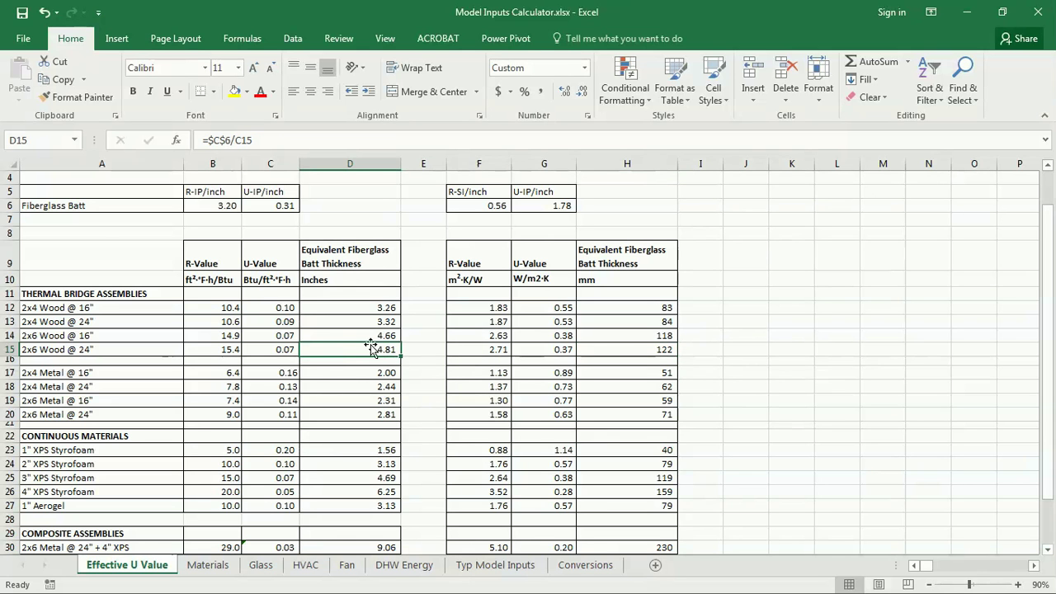
{"action": "left_click", "coordinate": [653, 352]}
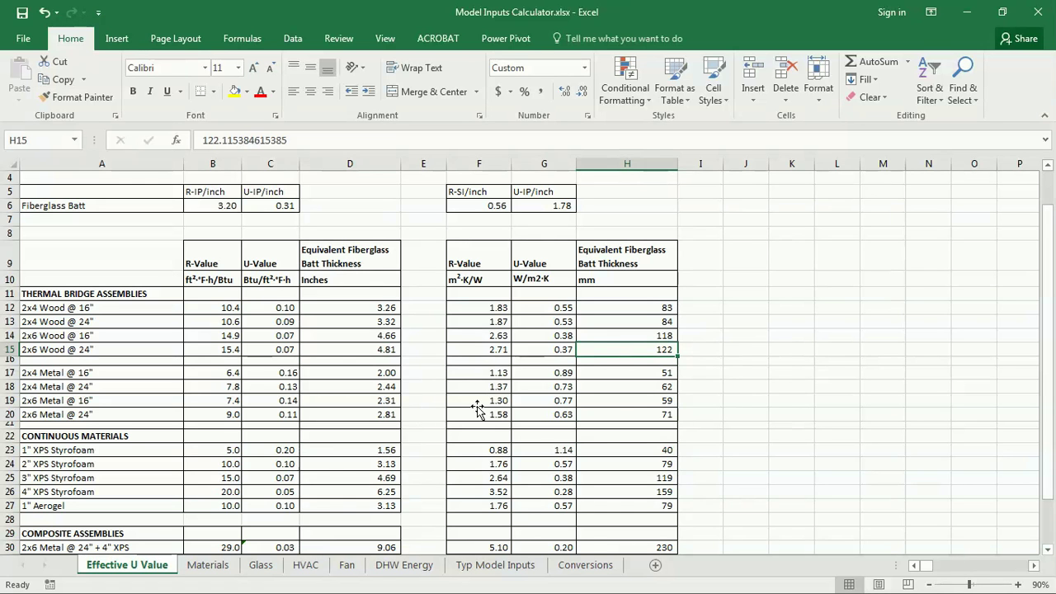
{"action": "left_click", "coordinate": [11, 349]}
{"action": "scroll", "coordinate": [66, 347], "scroll_direction": "down", "scroll_amount": 2}
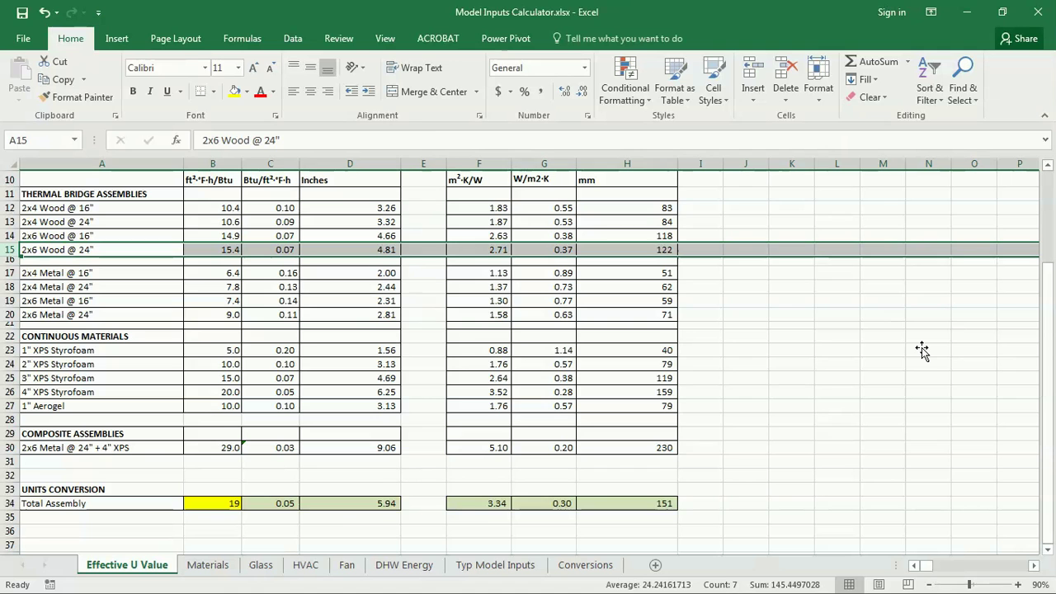
{"action": "key", "text": "alt+Tab"}
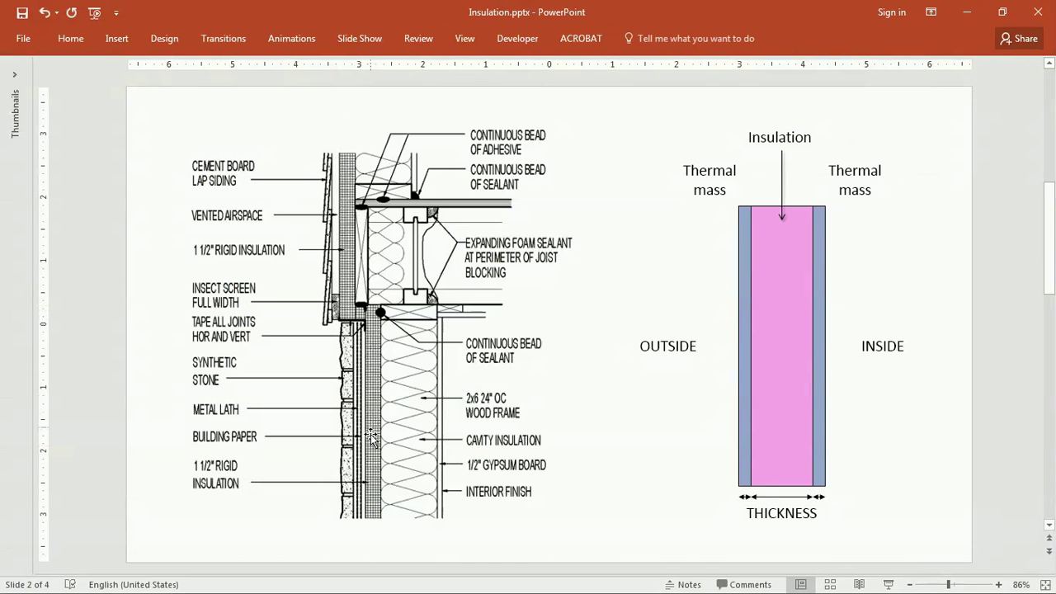
{"action": "left_click", "coordinate": [967, 11]}
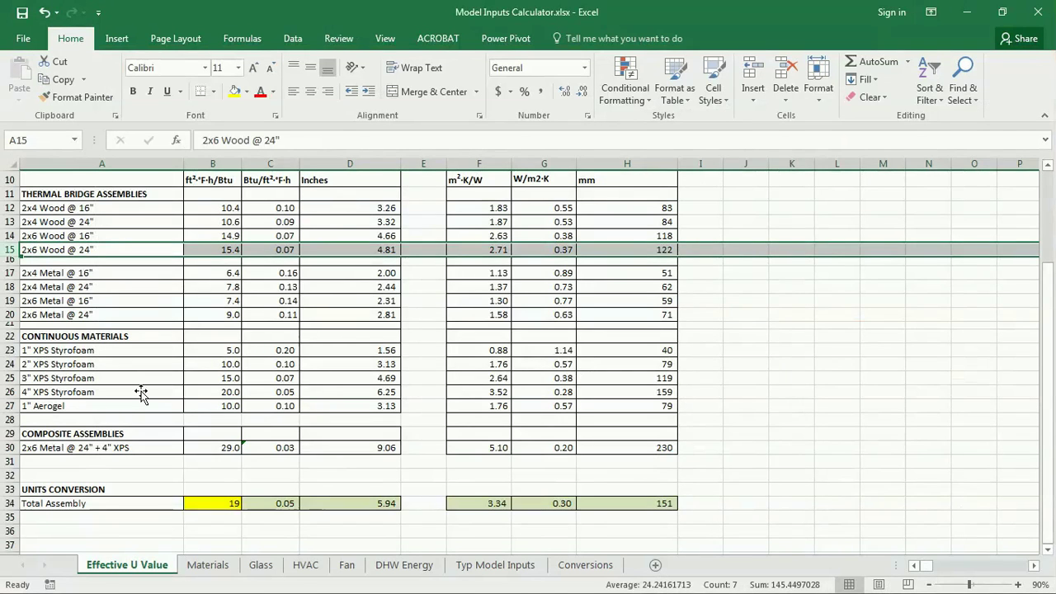
{"action": "left_click", "coordinate": [9, 350]}
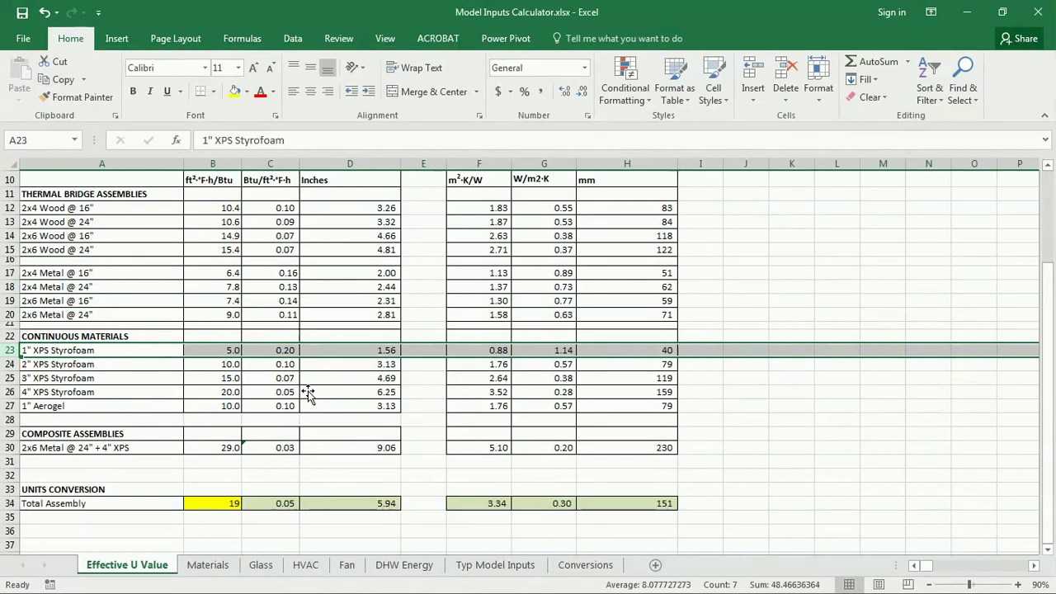
{"action": "left_click", "coordinate": [386, 350]}
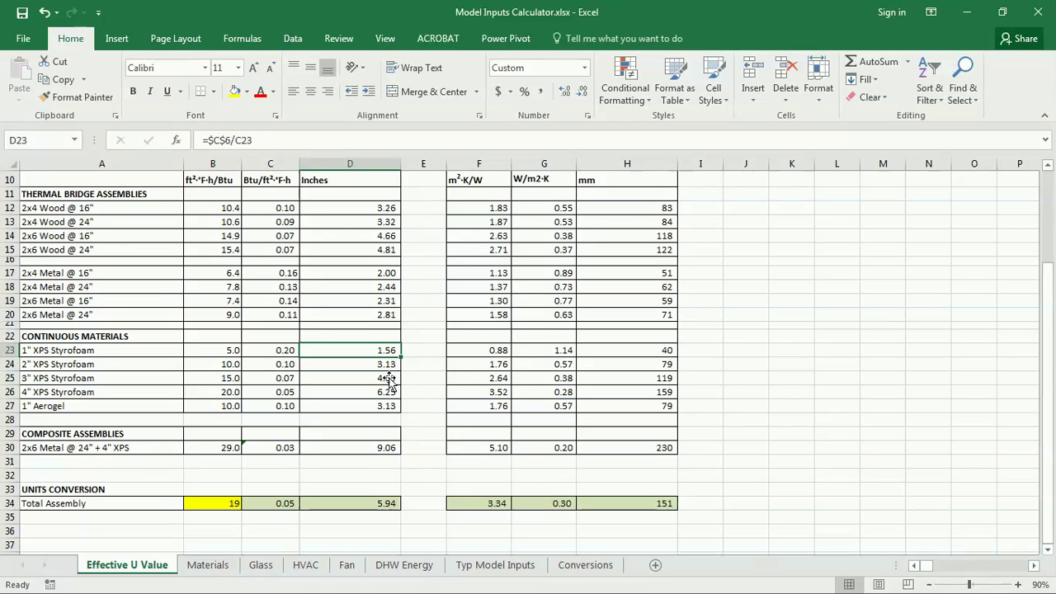
{"action": "left_click", "coordinate": [395, 251]}
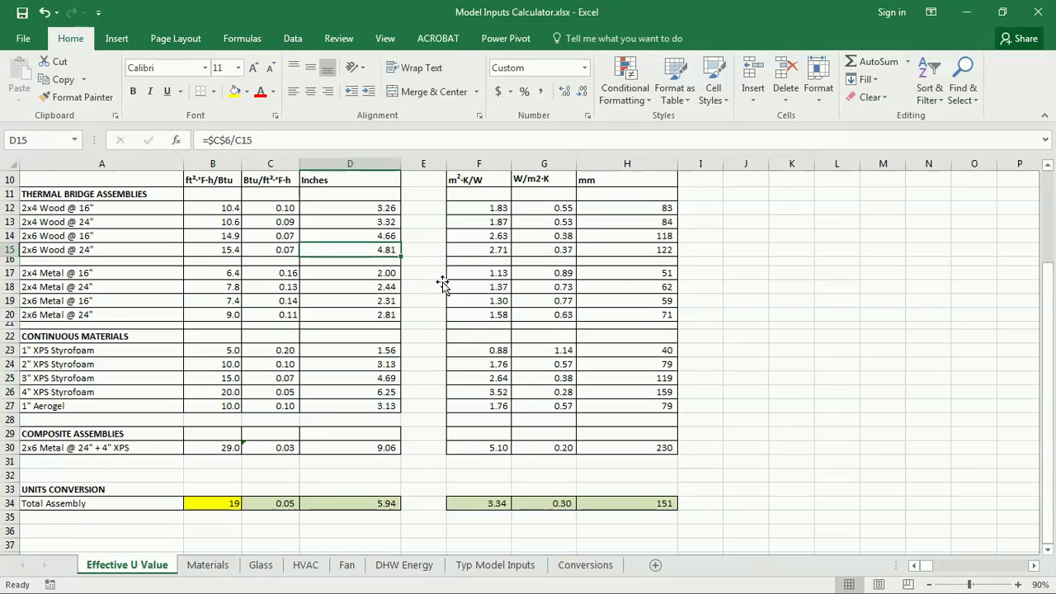
{"action": "left_click", "coordinate": [385, 353]}
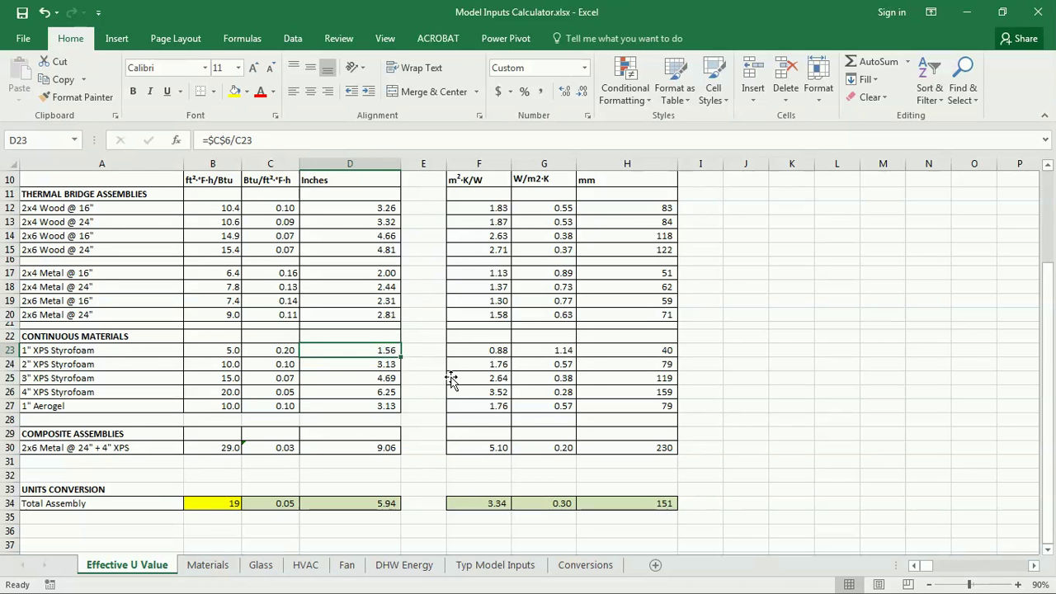
{"action": "scroll", "coordinate": [451, 379], "scroll_direction": "down", "scroll_amount": 1}
{"action": "scroll", "coordinate": [451, 379], "scroll_direction": "up", "scroll_amount": 1}
{"action": "scroll", "coordinate": [452, 379], "scroll_direction": "up", "scroll_amount": 1}
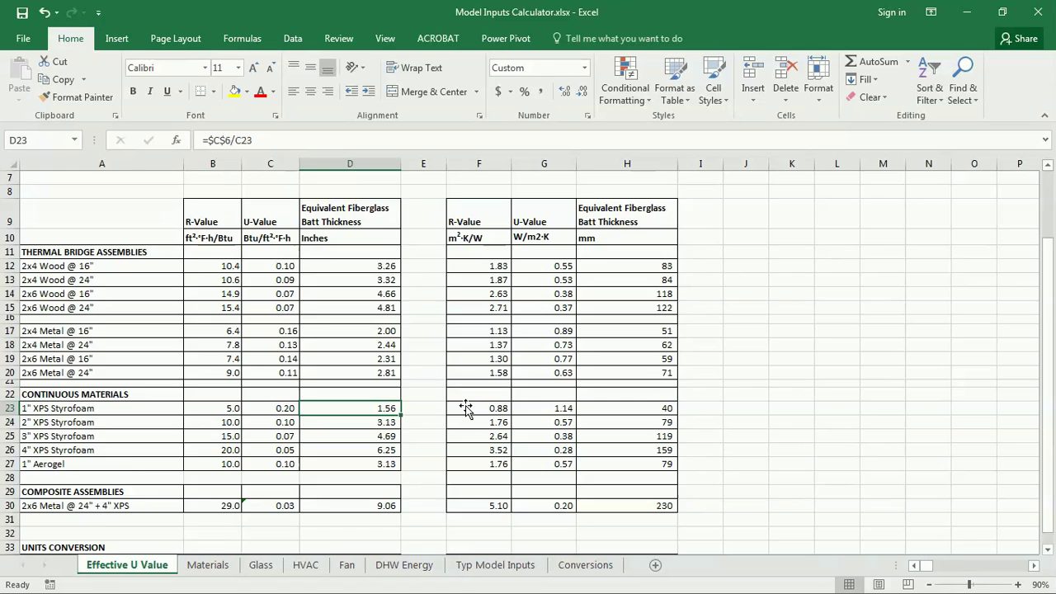
{"action": "scroll", "coordinate": [466, 408], "scroll_direction": "down", "scroll_amount": 2}
{"action": "scroll", "coordinate": [467, 407], "scroll_direction": "up", "scroll_amount": 4}
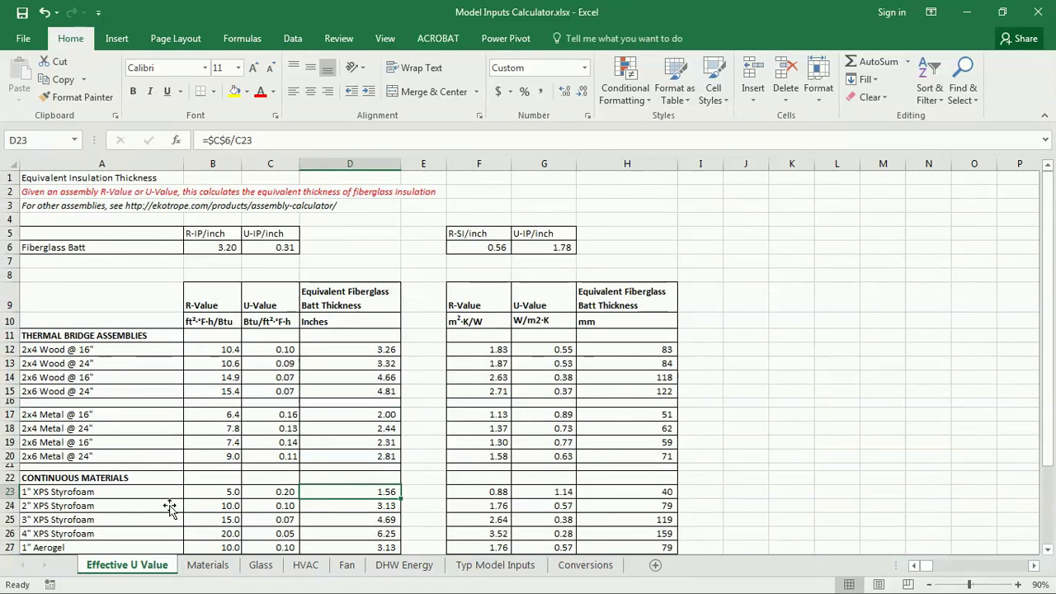
{"action": "scroll", "coordinate": [132, 363], "scroll_direction": "down", "scroll_amount": 2}
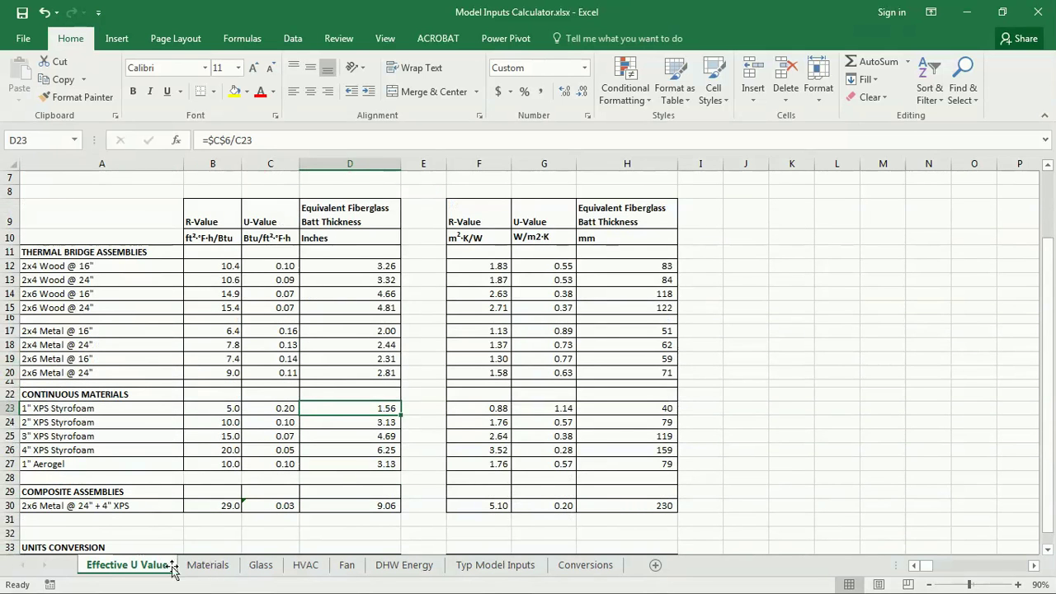
On the Materials sheet, examine the Resistance (IP) per inch and Resistance (SI) columns and E8's formula
{"action": "left_click", "coordinate": [198, 566]}
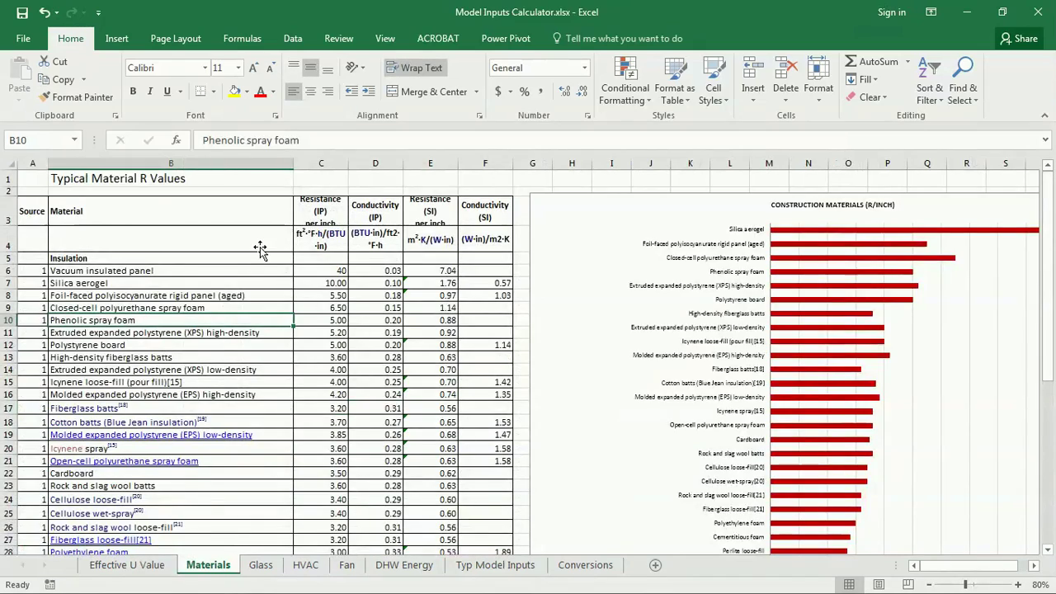
{"action": "scroll", "coordinate": [330, 273], "scroll_direction": "down", "scroll_amount": 6}
{"action": "scroll", "coordinate": [330, 273], "scroll_direction": "down", "scroll_amount": 5}
{"action": "scroll", "coordinate": [231, 357], "scroll_direction": "up", "scroll_amount": 6}
{"action": "scroll", "coordinate": [231, 357], "scroll_direction": "up", "scroll_amount": 5}
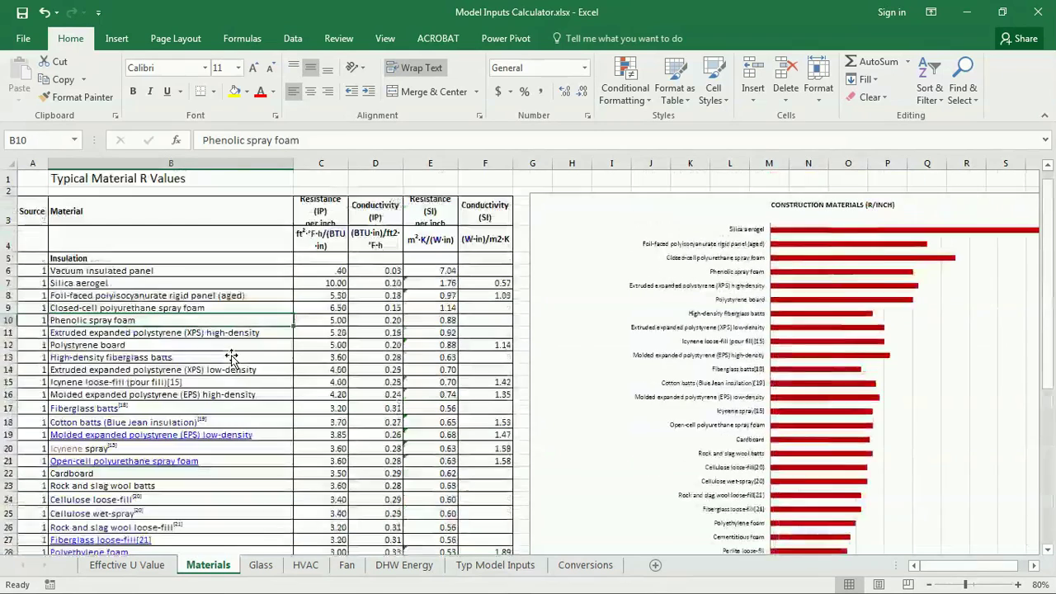
{"action": "left_click", "coordinate": [336, 164]}
{"action": "left_click", "coordinate": [319, 212]}
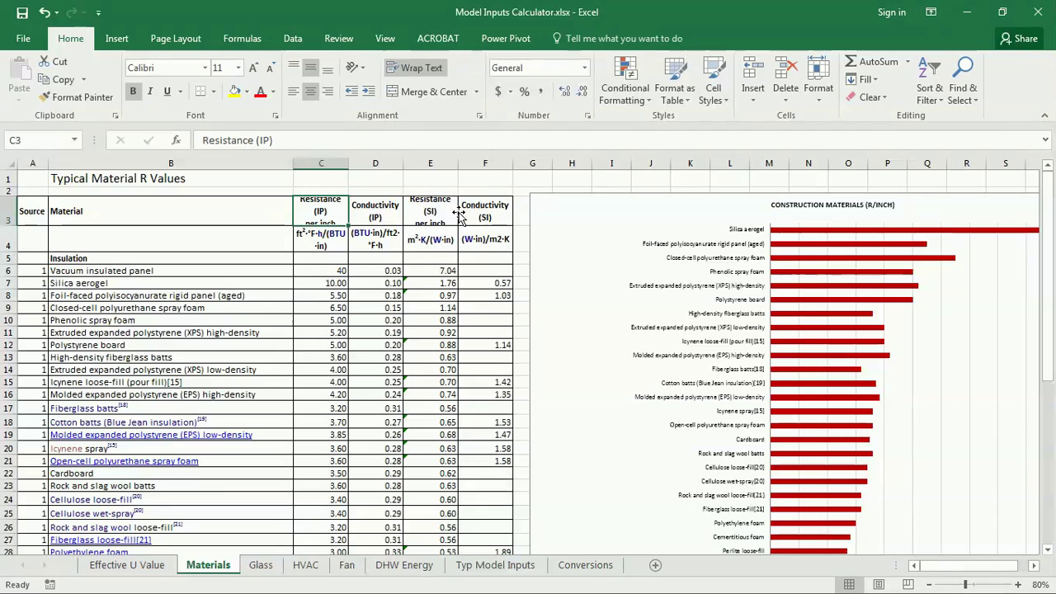
{"action": "left_click", "coordinate": [430, 163]}
{"action": "left_click", "coordinate": [428, 295]}
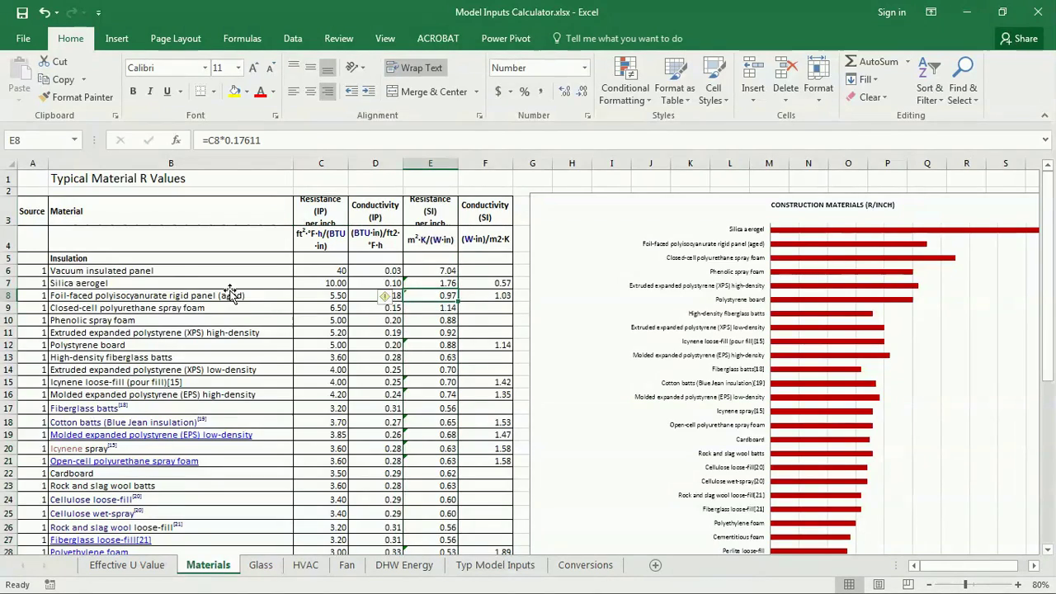
Scroll the R-value table once more, then minimize Excel to show IDF Editor's constructions
{"action": "scroll", "coordinate": [252, 283], "scroll_direction": "down", "scroll_amount": 6}
{"action": "scroll", "coordinate": [251, 283], "scroll_direction": "up", "scroll_amount": 6}
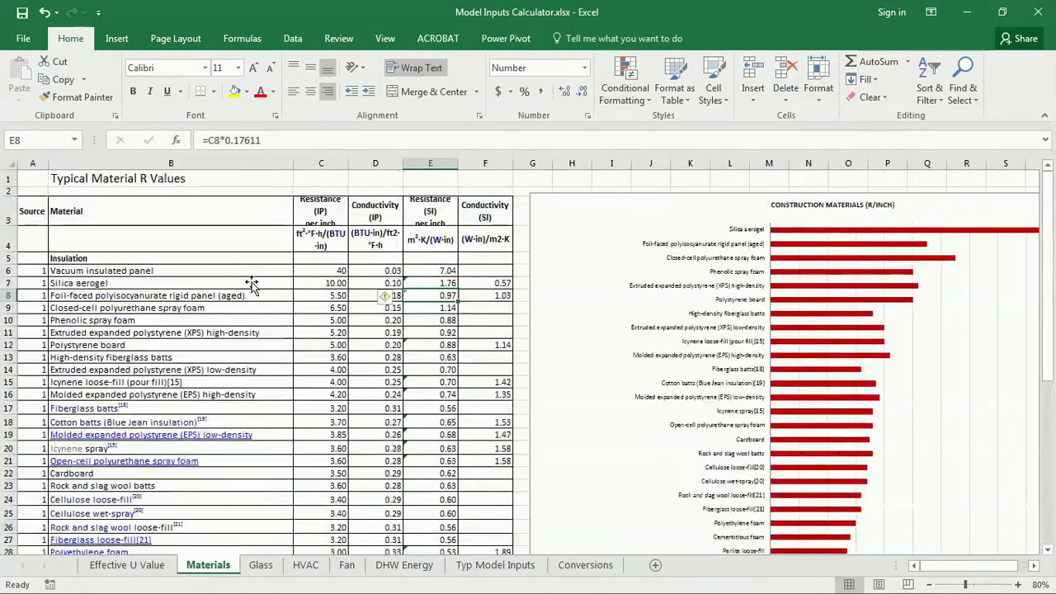
{"action": "scroll", "coordinate": [252, 283], "scroll_direction": "down", "scroll_amount": 7}
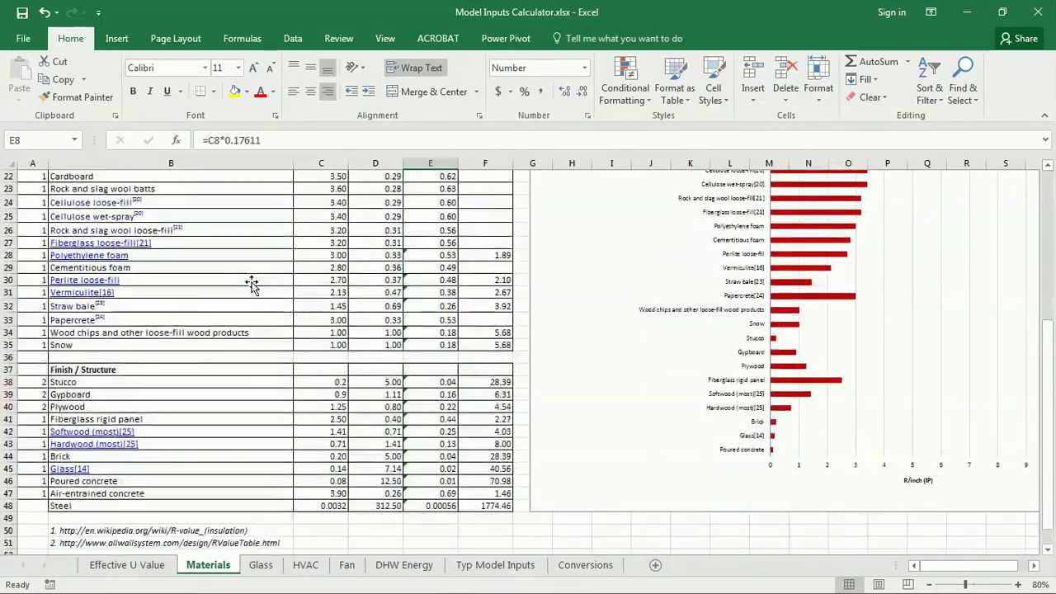
{"action": "scroll", "coordinate": [252, 283], "scroll_direction": "up", "scroll_amount": 7}
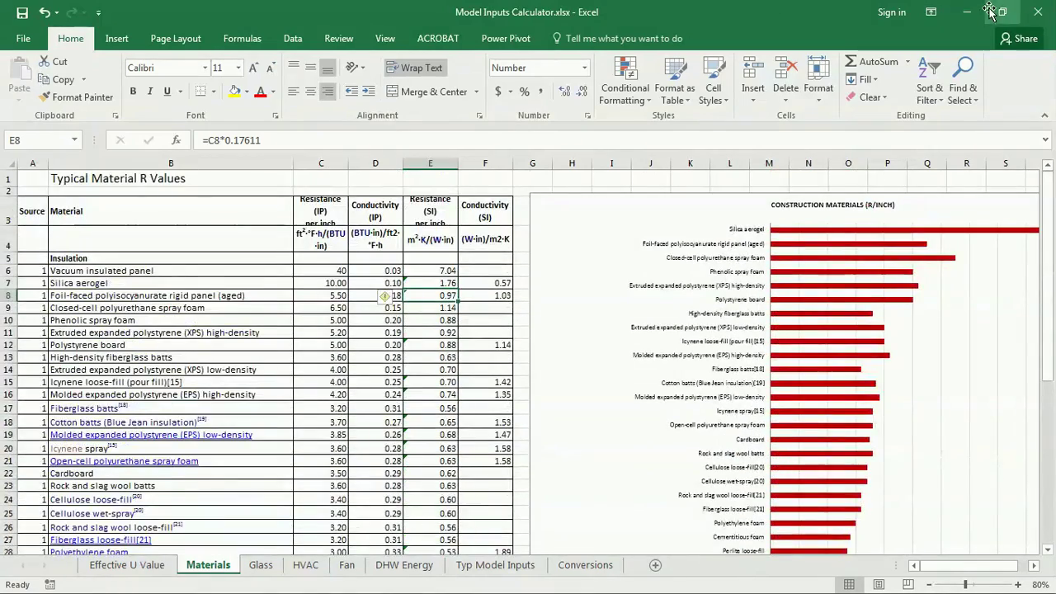
{"action": "left_click", "coordinate": [966, 11]}
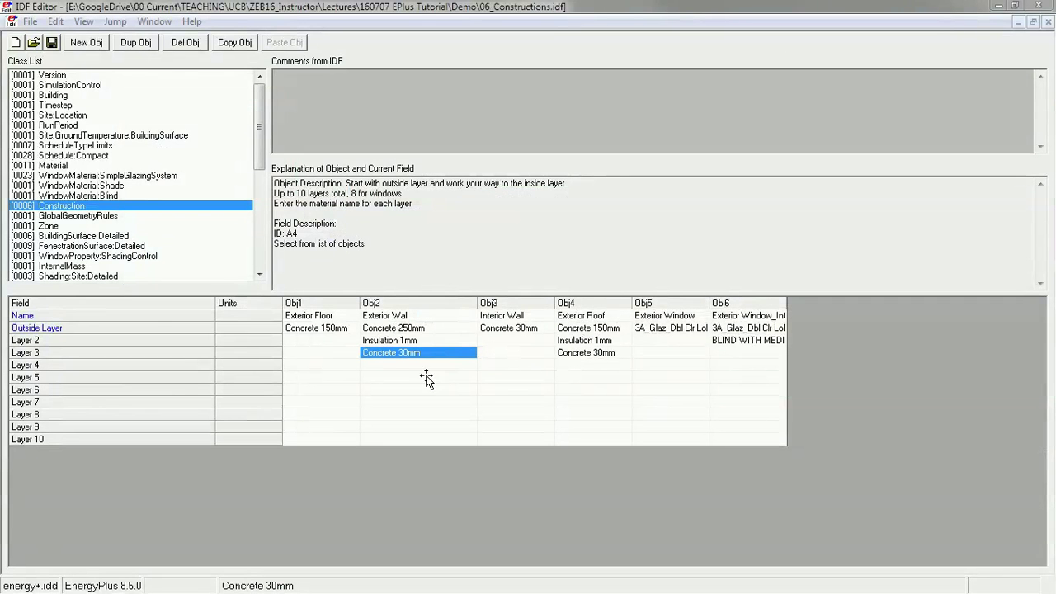
Set the Exterior Wall's outside layer to Concrete 250mm, then switch to the Insulation.pptx slides
{"action": "left_click", "coordinate": [401, 327]}
{"action": "scroll", "coordinate": [402, 327], "scroll_direction": "down", "scroll_amount": 1}
{"action": "left_click", "coordinate": [403, 339]}
{"action": "left_click", "coordinate": [404, 352]}
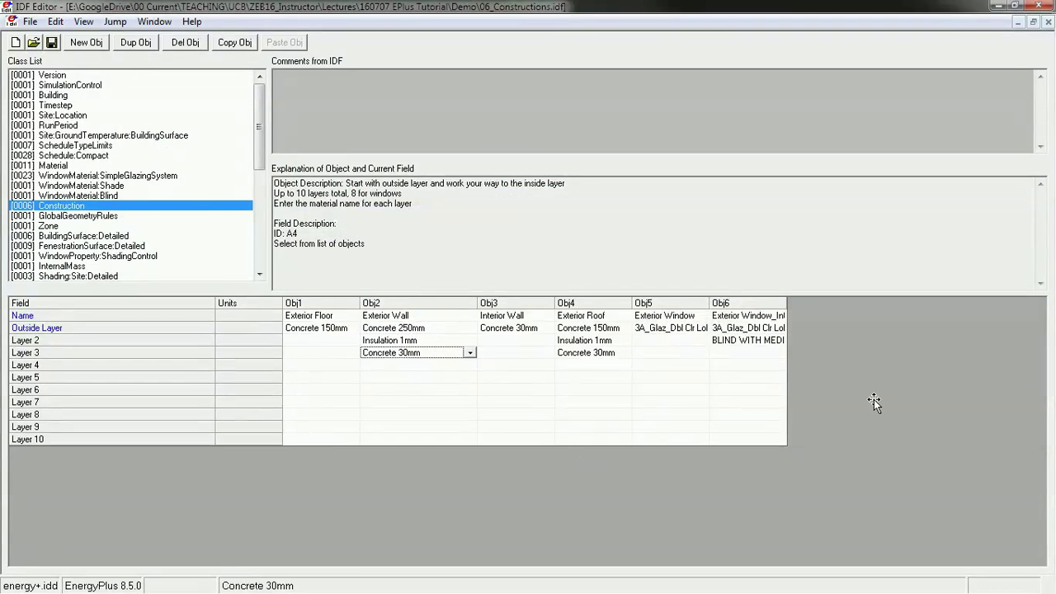
{"action": "key", "text": "alt+Tab"}
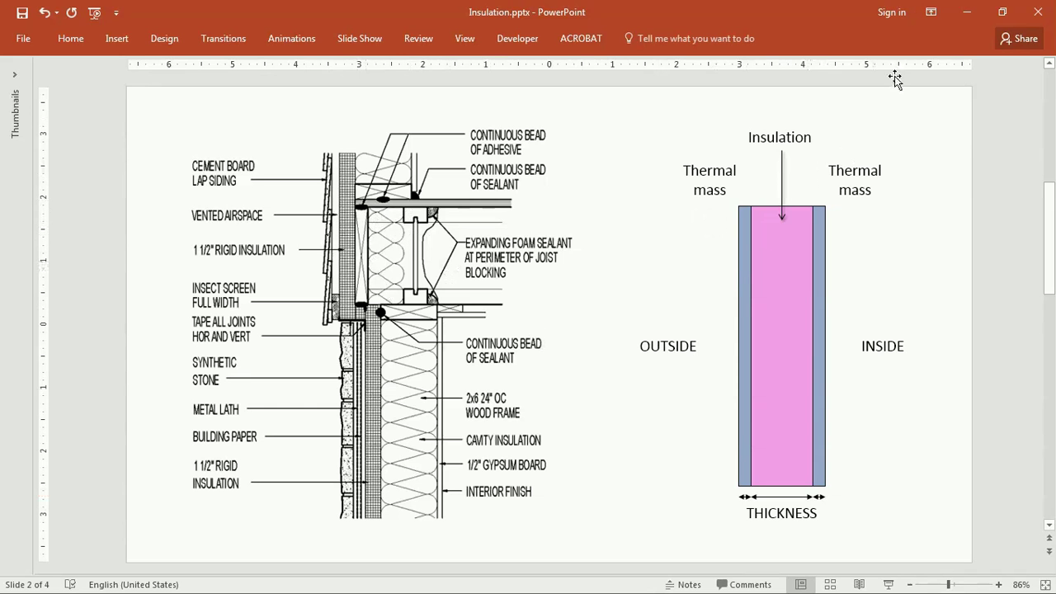
Minimize the Insulation.pptx slides to get back to the Exterior Wall construction in IDF Editor
{"action": "left_click", "coordinate": [962, 12]}
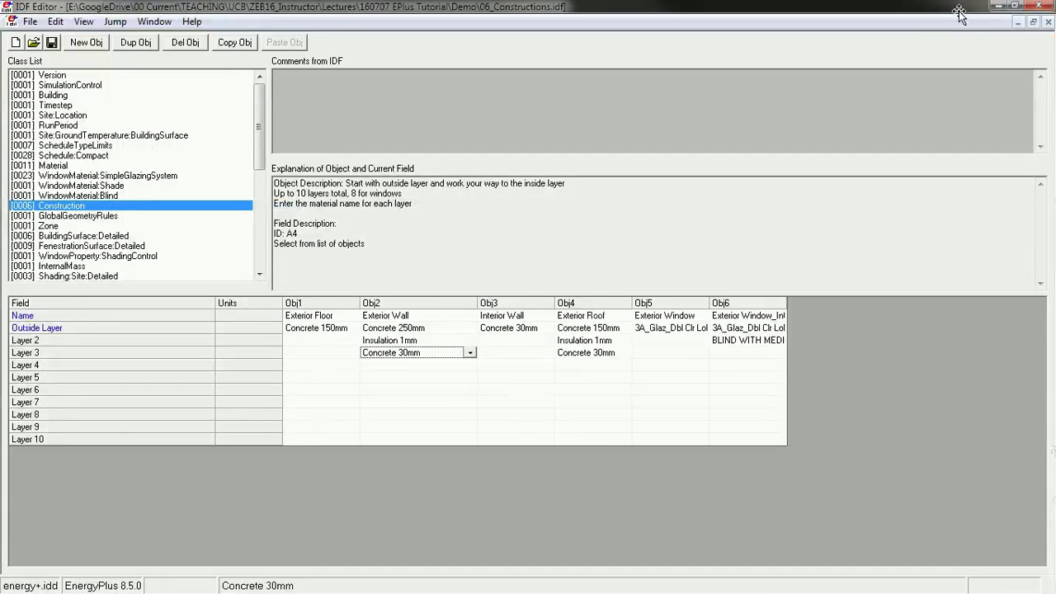
{"action": "left_click", "coordinate": [396, 339]}
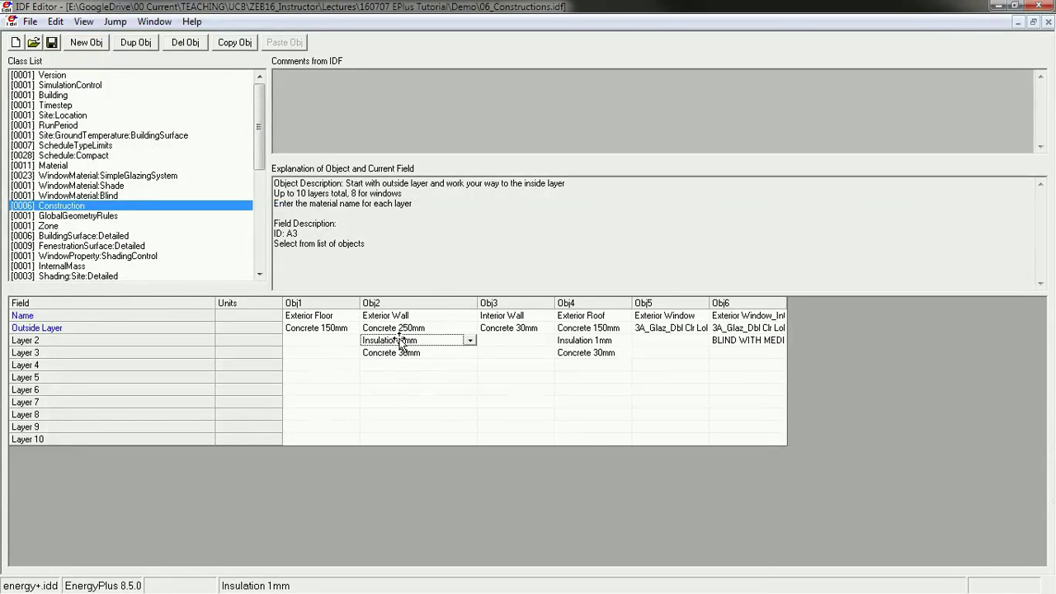
{"action": "left_click", "coordinate": [467, 340]}
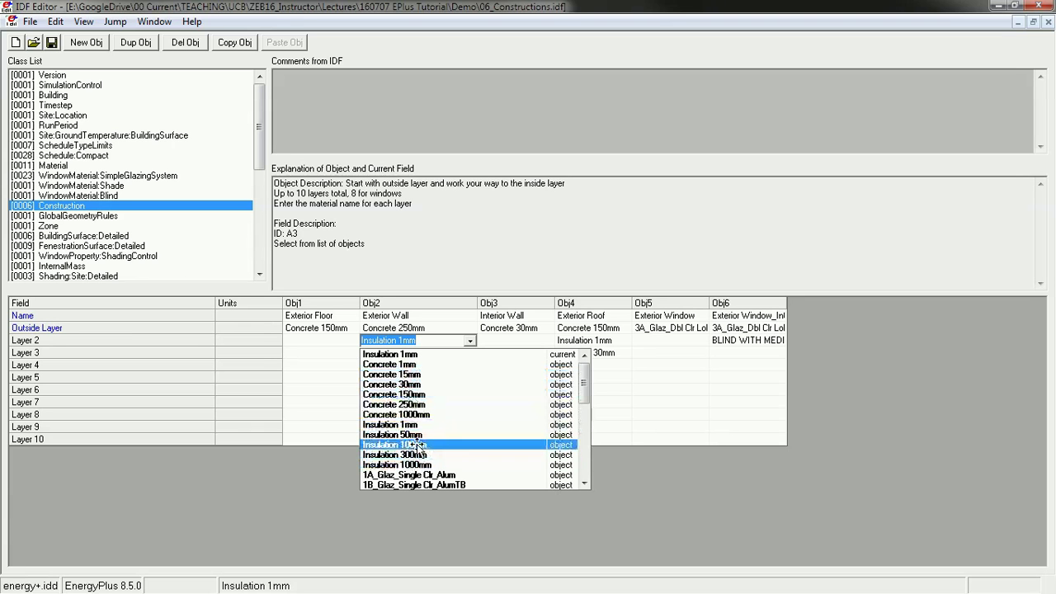
{"action": "left_click", "coordinate": [697, 435]}
{"action": "left_click", "coordinate": [592, 429]}
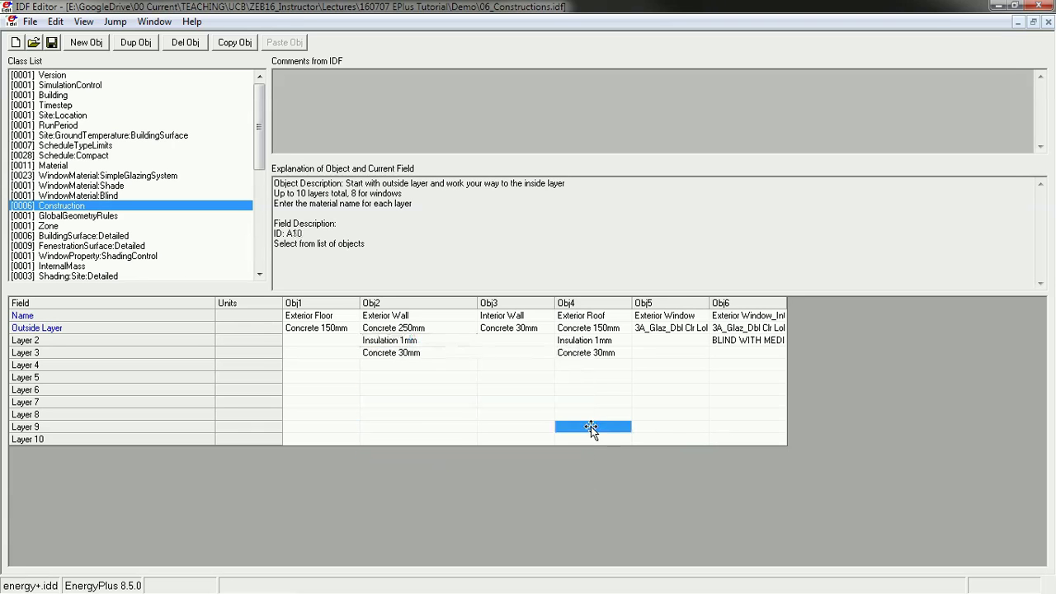
{"action": "left_click", "coordinate": [407, 341]}
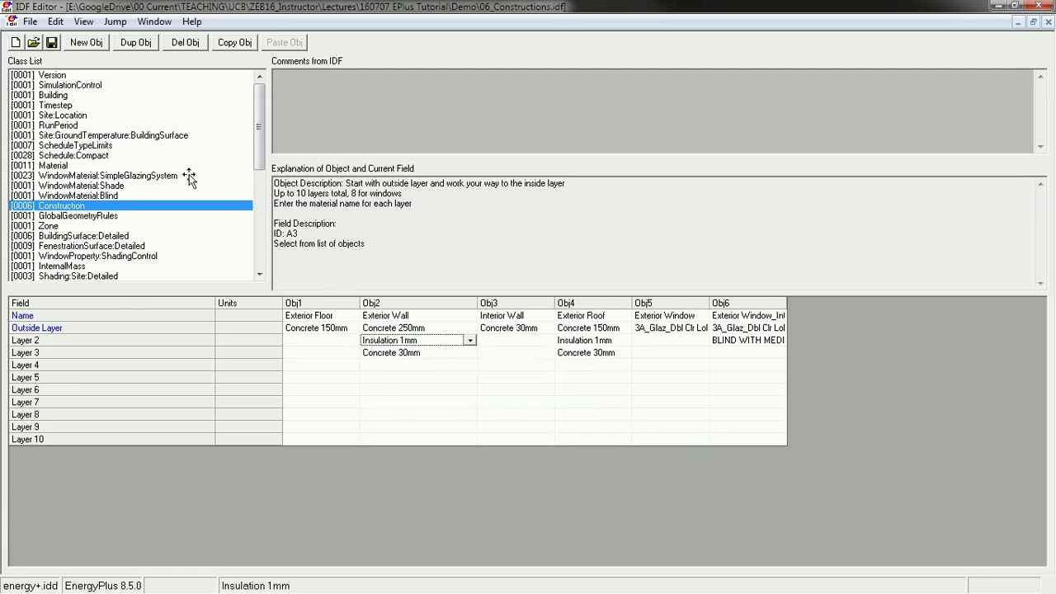
Show the Material objects and inspect the Concrete and Insulation materials from 1mm to 100mm
{"action": "left_click", "coordinate": [51, 166]}
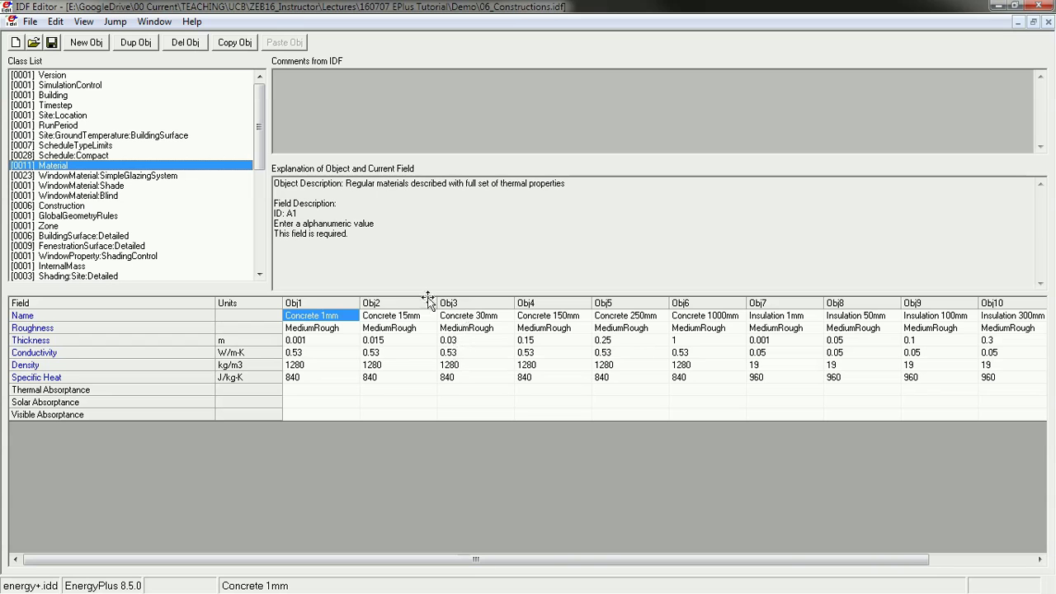
{"action": "left_click", "coordinate": [314, 304]}
{"action": "left_click", "coordinate": [395, 303]}
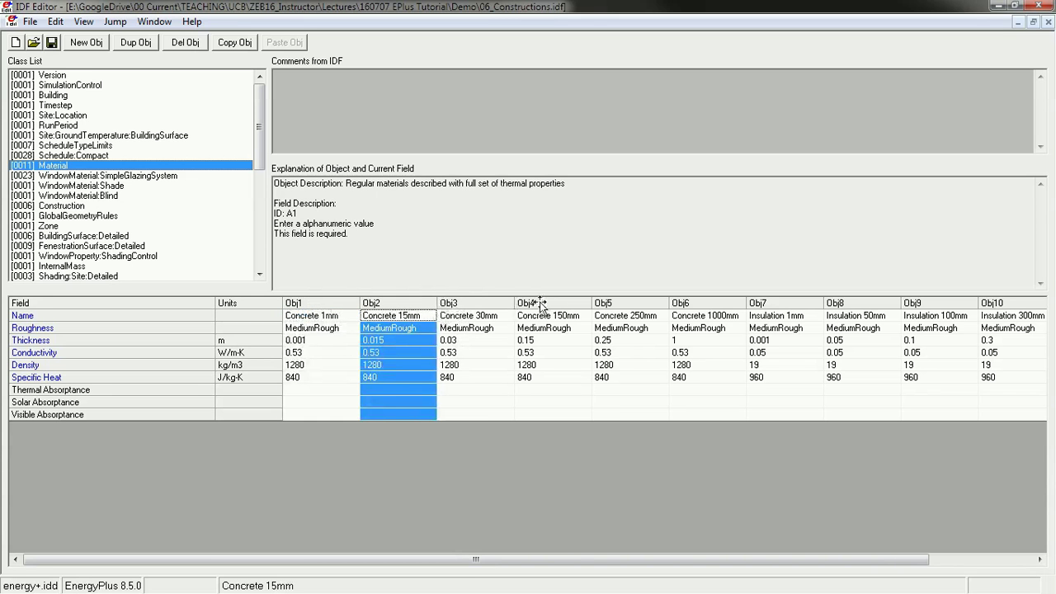
{"action": "left_click", "coordinate": [656, 305]}
{"action": "left_click", "coordinate": [804, 303]}
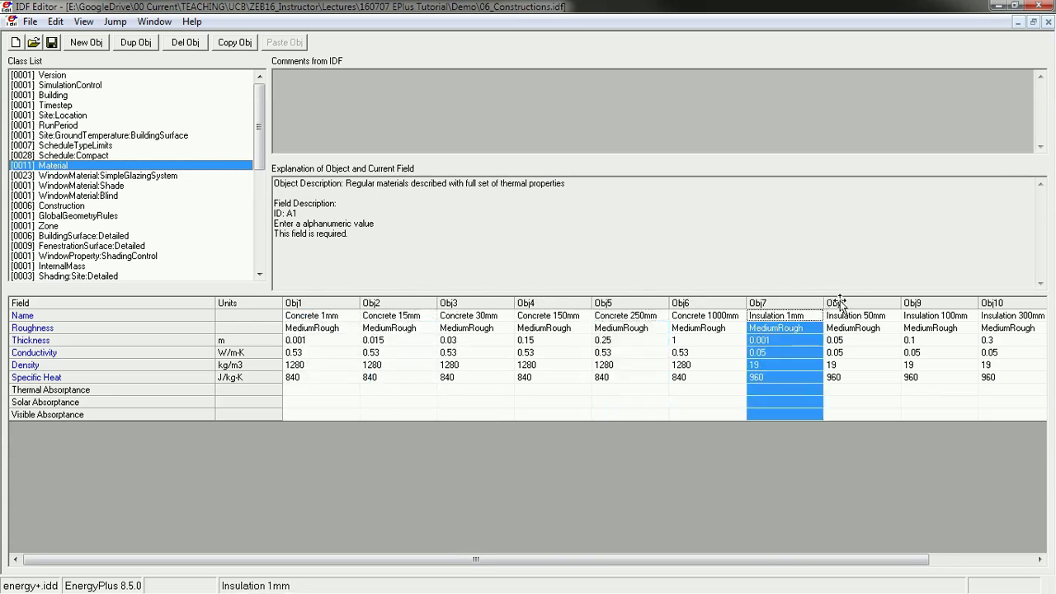
{"action": "left_click", "coordinate": [842, 303]}
{"action": "left_click", "coordinate": [930, 304]}
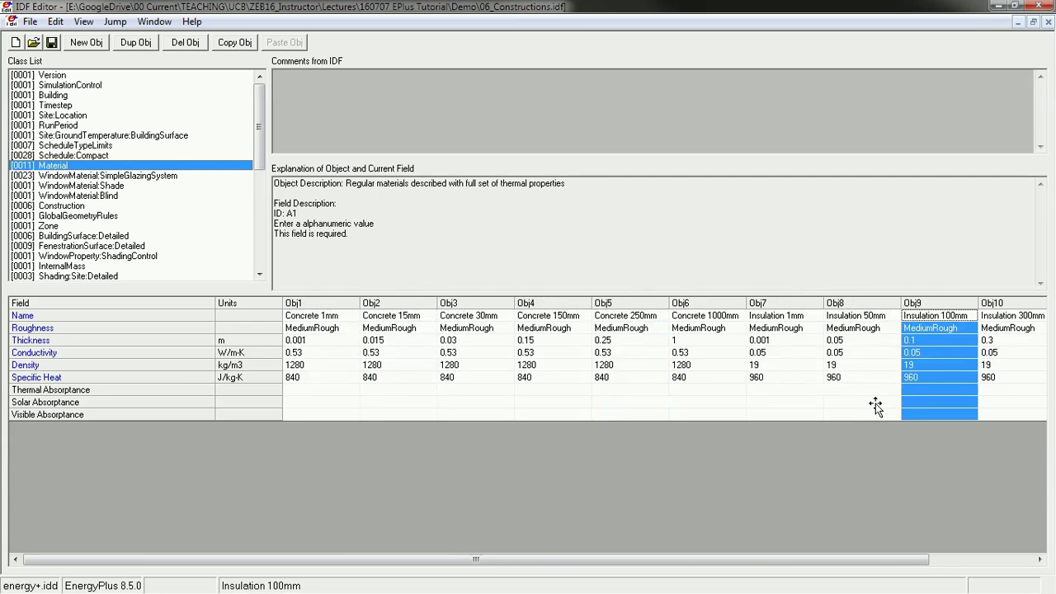
Compare conductivities, noting insulation at 0.05 W/m-K, and select the Insulation 300mm material
{"action": "left_click", "coordinate": [23, 355]}
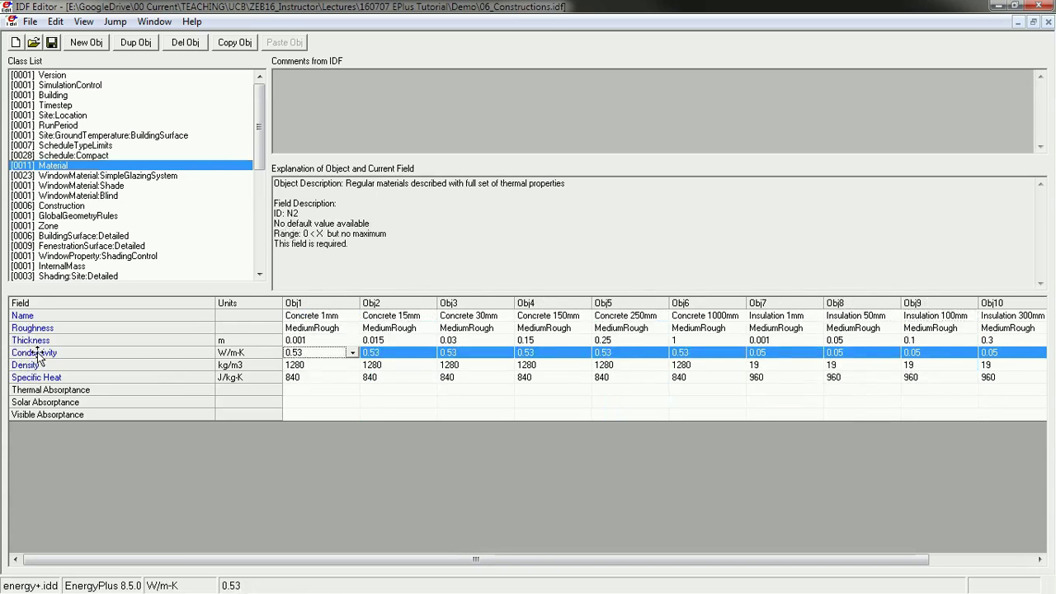
{"action": "left_click", "coordinate": [851, 352]}
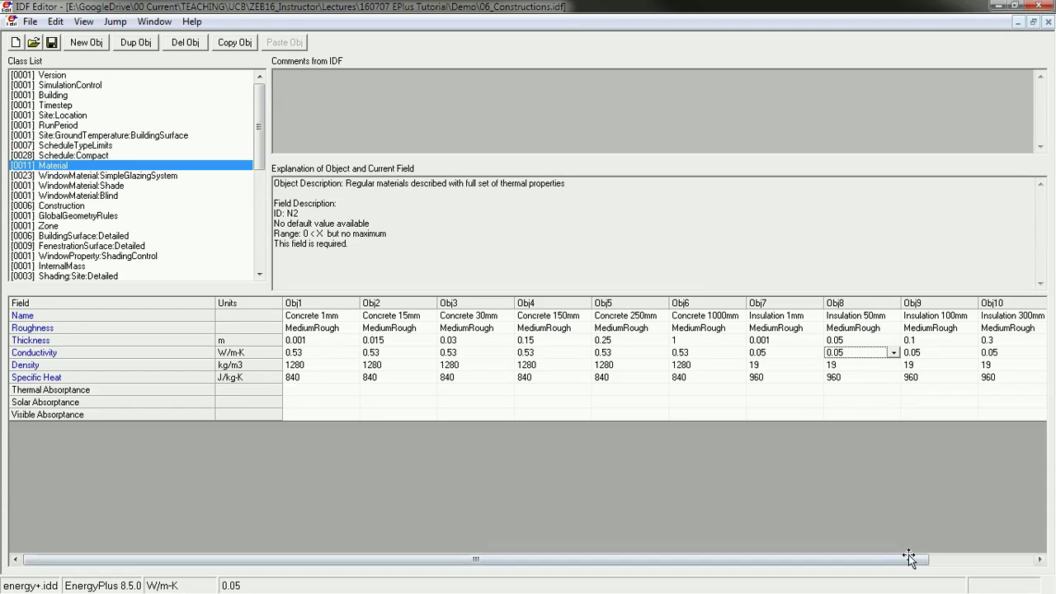
{"action": "left_click_drag", "start_coordinate": [907, 560], "coordinate": [1011, 559]}
{"action": "left_click", "coordinate": [870, 302]}
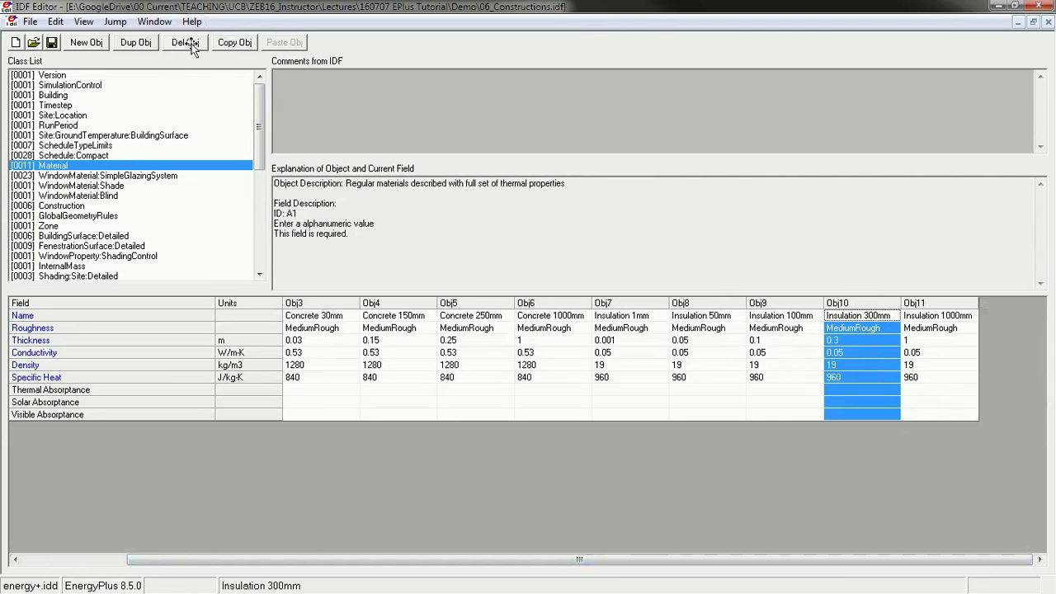
Duplicate Insulation 300mm as a new material named Insulation 200mm with 0.2 m thickness
{"action": "left_click", "coordinate": [136, 44]}
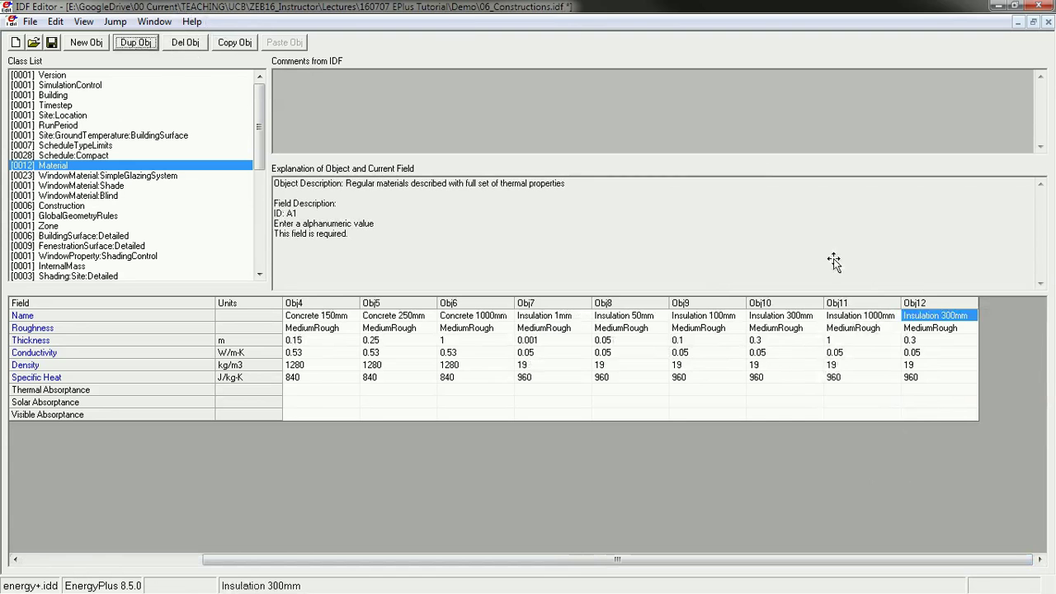
{"action": "left_click", "coordinate": [942, 316]}
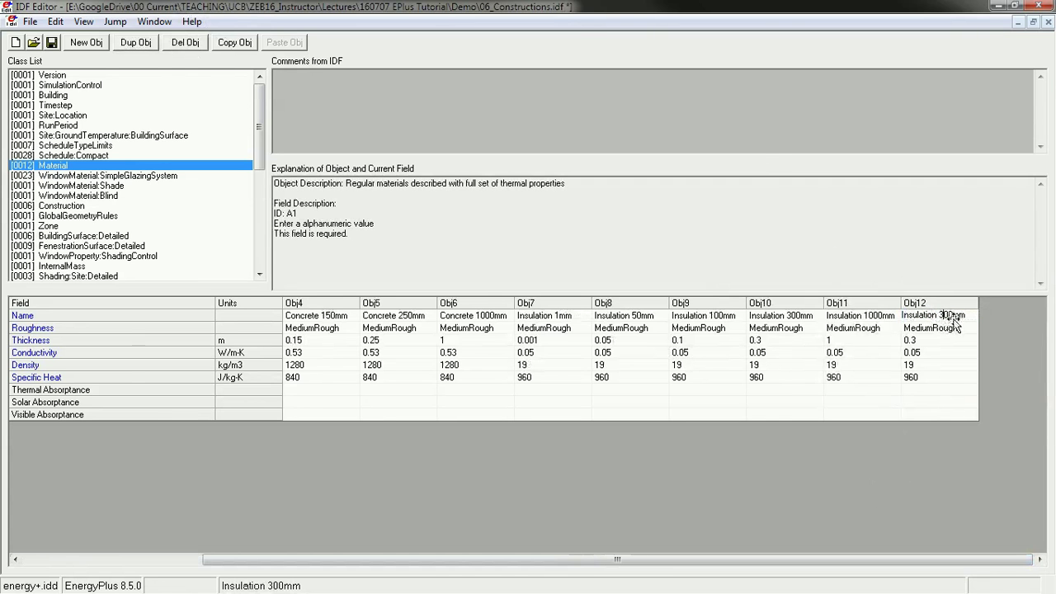
{"action": "left_click", "coordinate": [959, 340]}
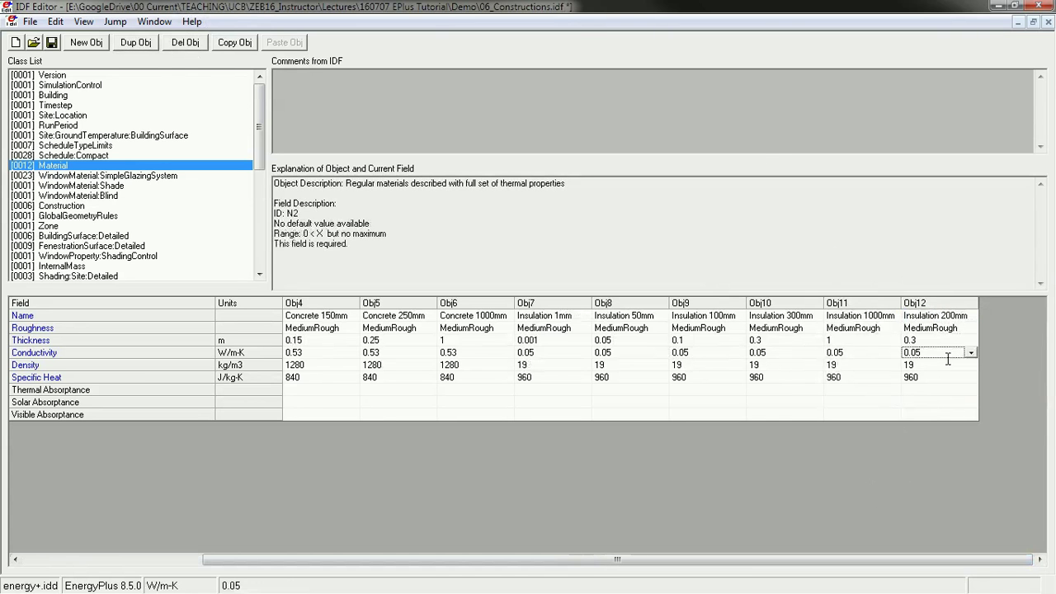
{"action": "left_click", "coordinate": [924, 340]}
{"action": "left_click", "coordinate": [930, 340]}
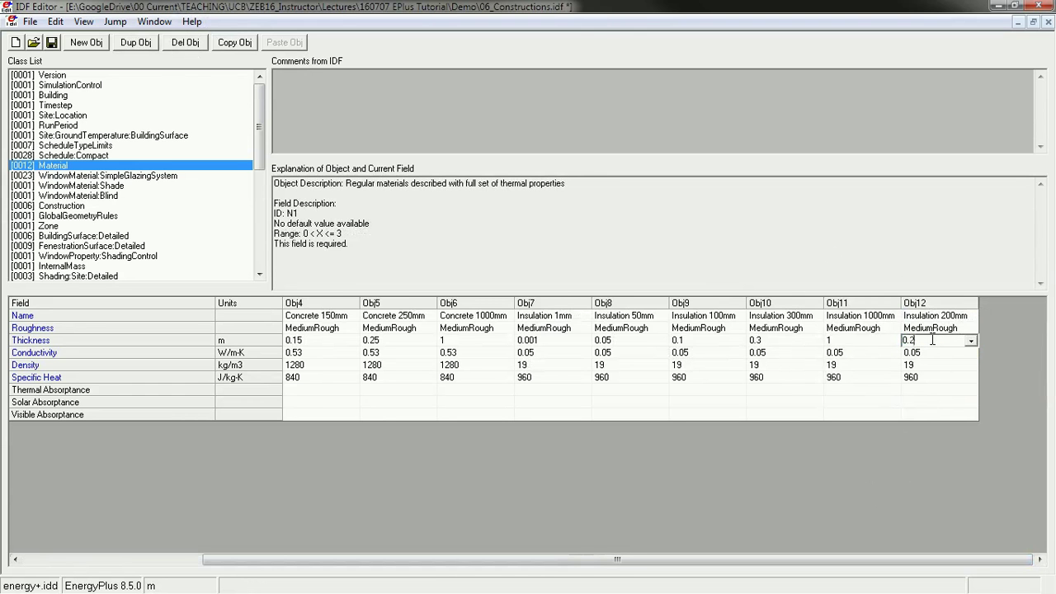
Choose Insulation 200mm for the Exterior Wall's Layer 2, between Concrete 250mm and Concrete 30mm
{"action": "left_click", "coordinate": [74, 205]}
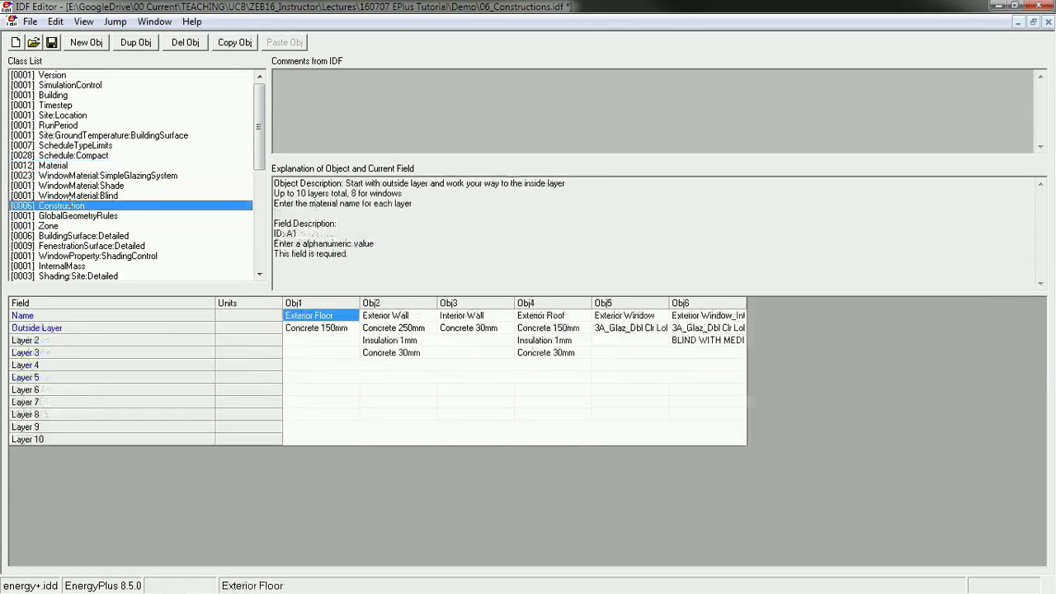
{"action": "left_click", "coordinate": [382, 341]}
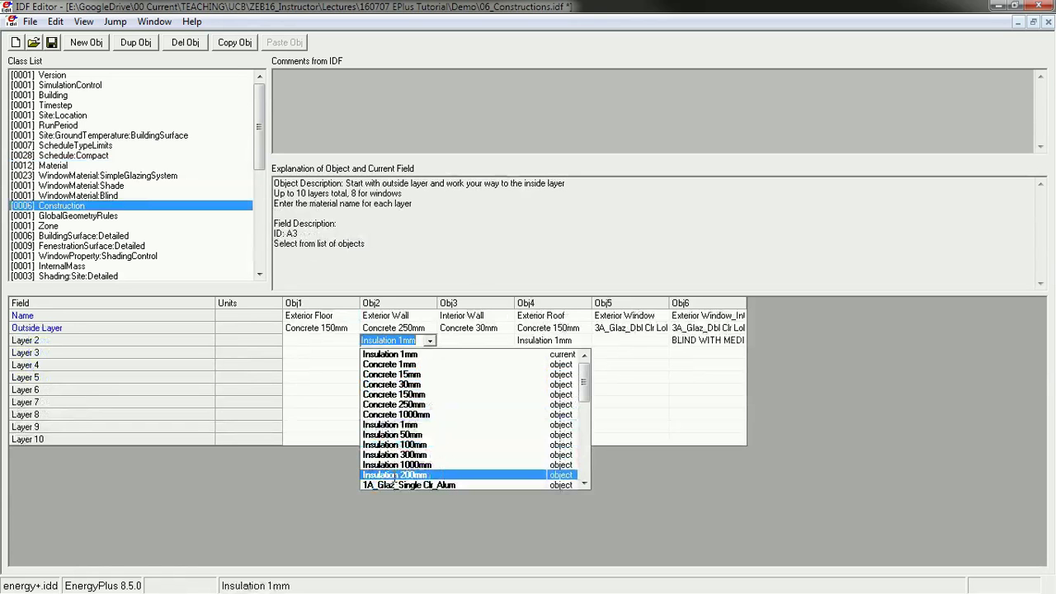
{"action": "left_click", "coordinate": [412, 476]}
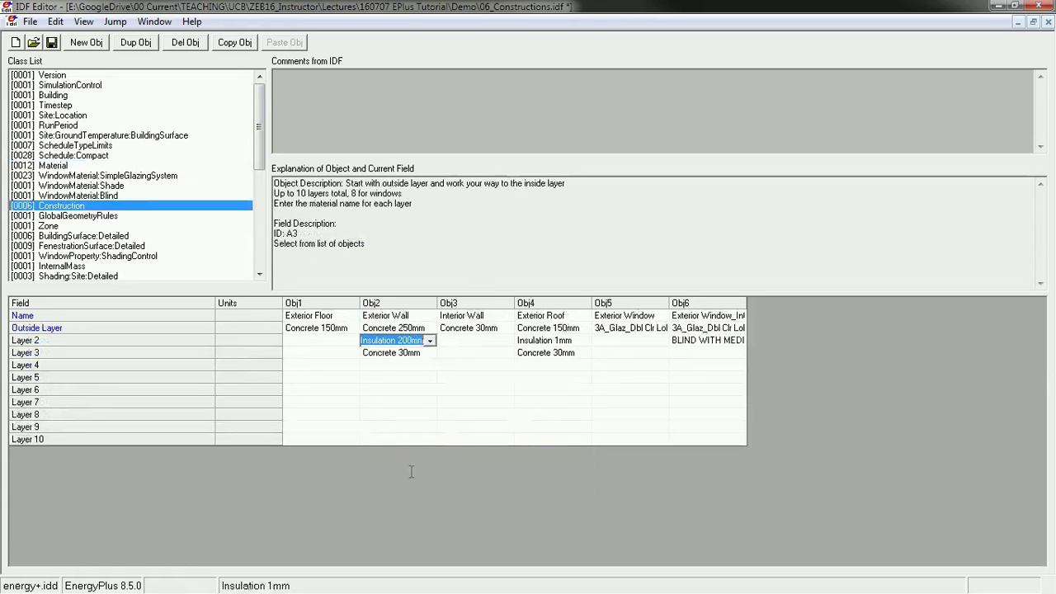
{"action": "key", "text": "Down"}
{"action": "left_click", "coordinate": [403, 400]}
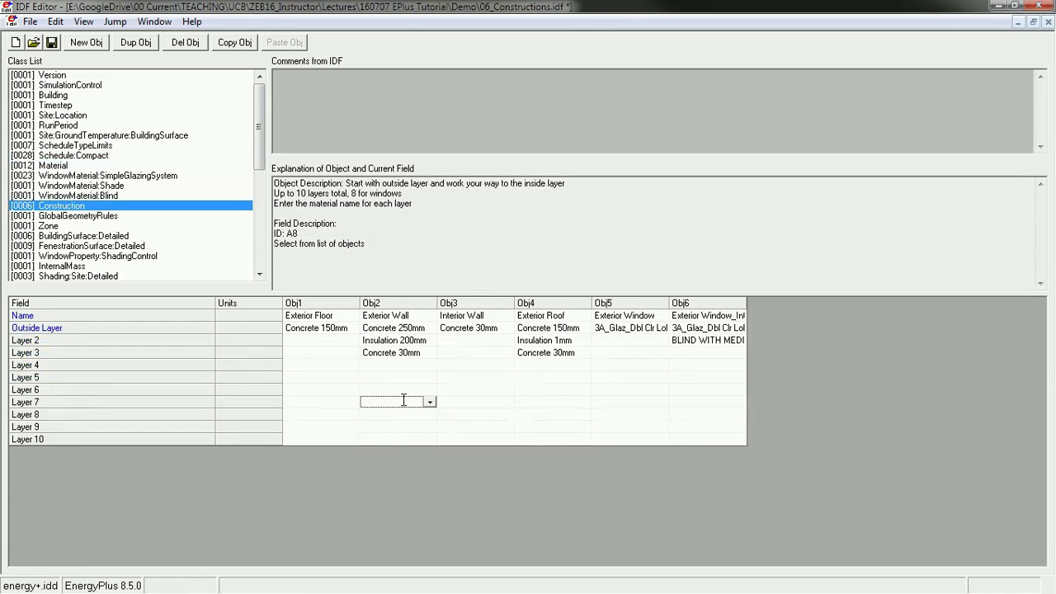
{"action": "left_click", "coordinate": [419, 341]}
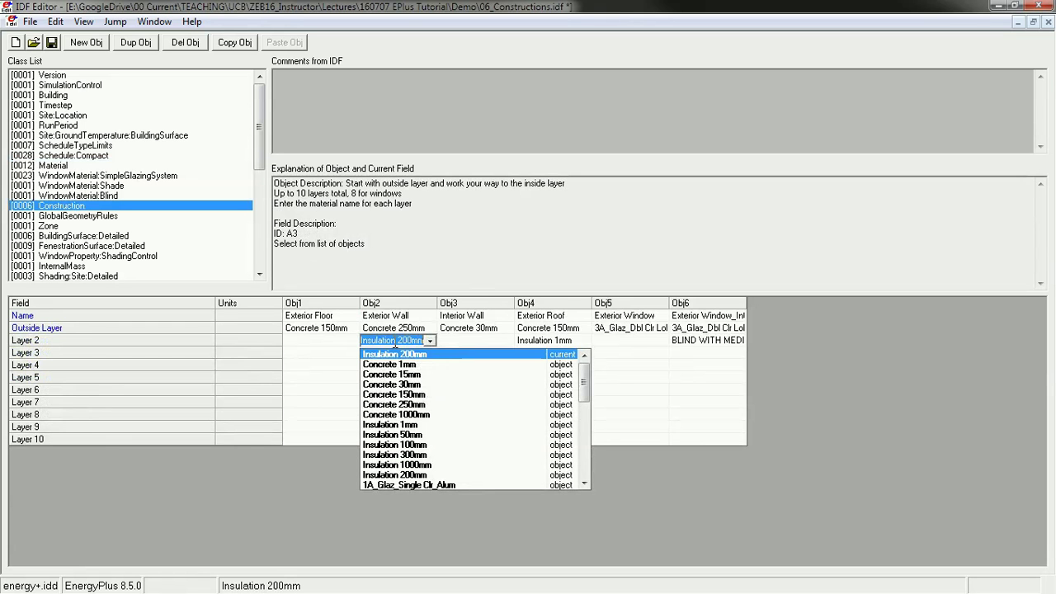
{"action": "left_click", "coordinate": [398, 343]}
{"action": "left_click", "coordinate": [419, 343]}
{"action": "left_click", "coordinate": [410, 426]}
Delete the Insulation 200mm material from the Material objects
{"action": "left_click", "coordinate": [411, 342]}
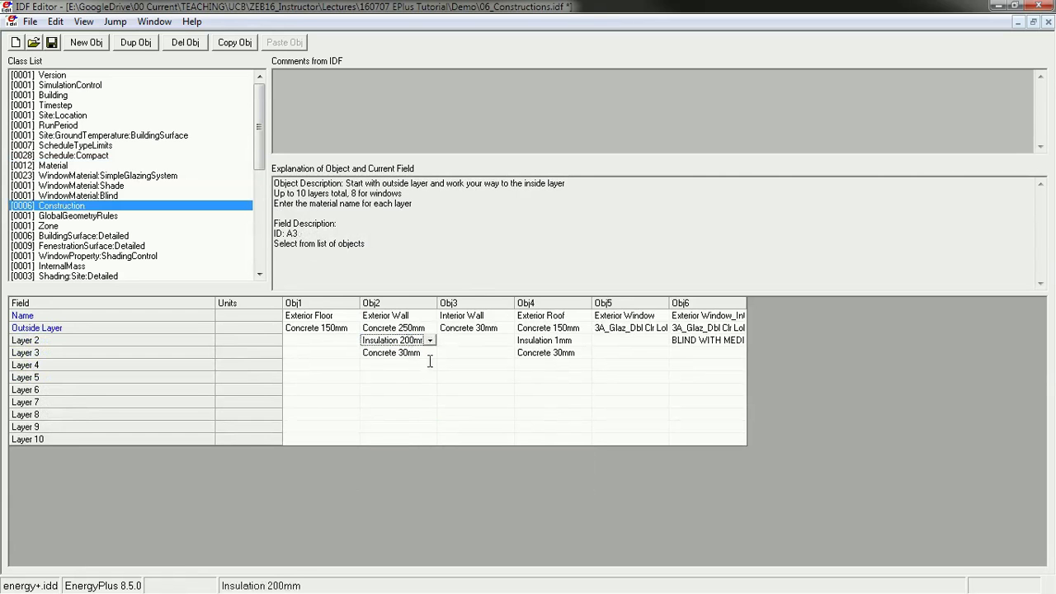
{"action": "left_click", "coordinate": [58, 166]}
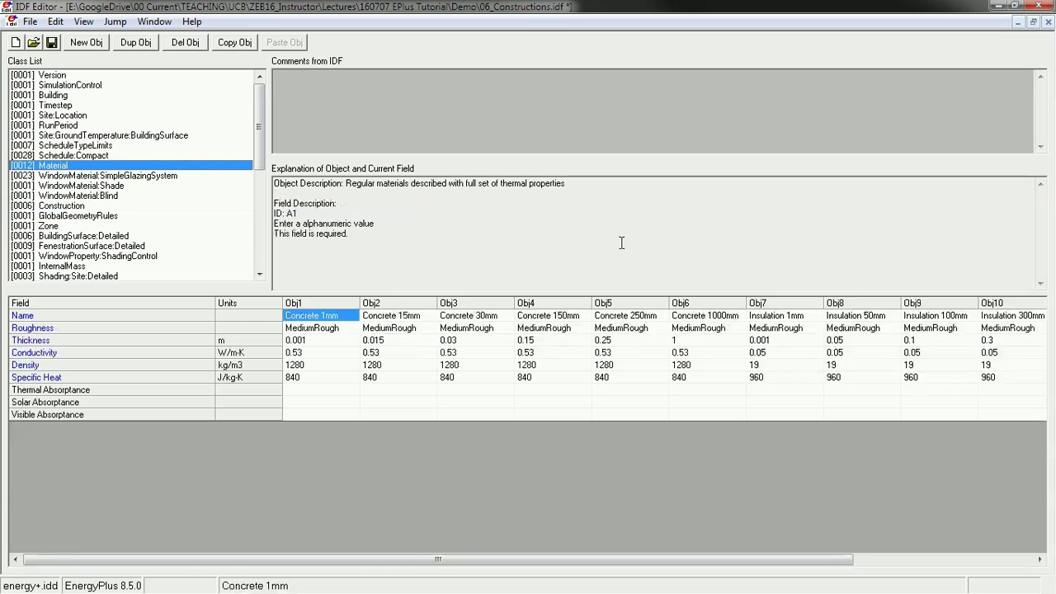
{"action": "left_click_drag", "start_coordinate": [1017, 561], "coordinate": [1029, 562]}
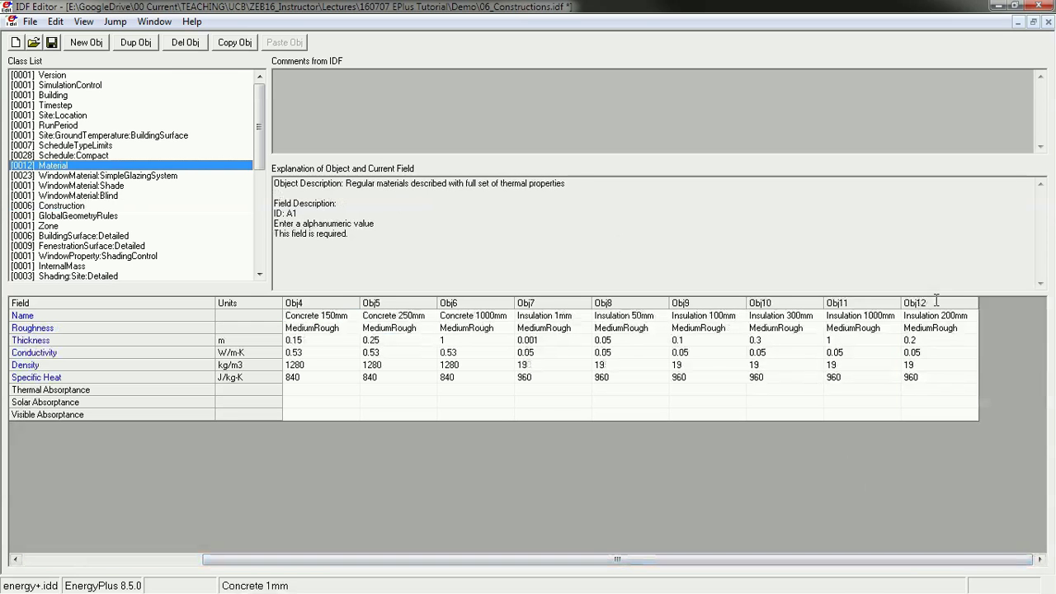
{"action": "left_click", "coordinate": [939, 303]}
{"action": "left_click", "coordinate": [185, 42]}
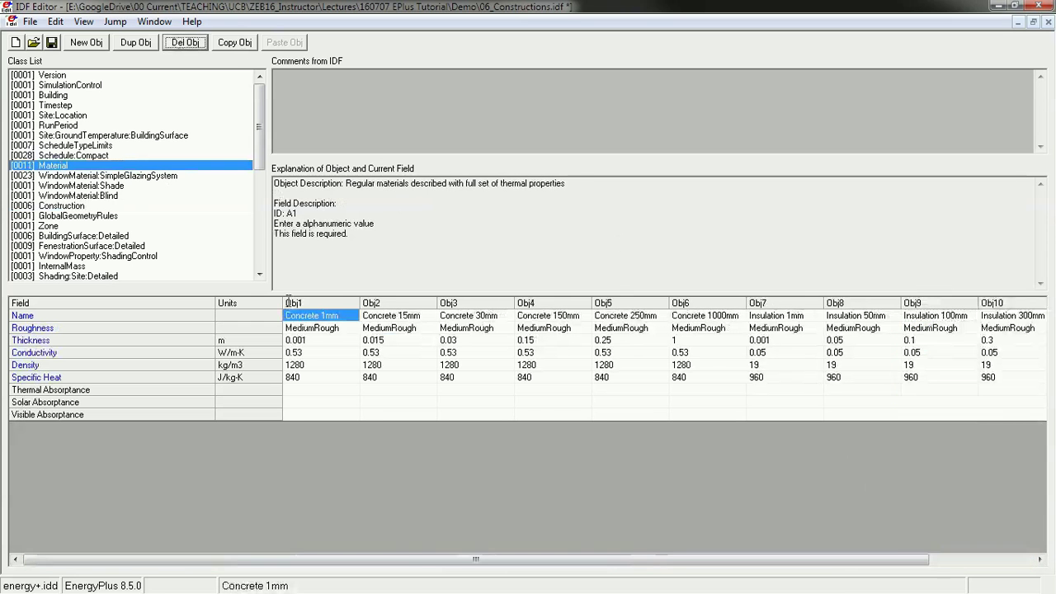
Set the Exterior Wall construction's Layer 2 to Insulation 300mm
{"action": "left_click", "coordinate": [67, 206]}
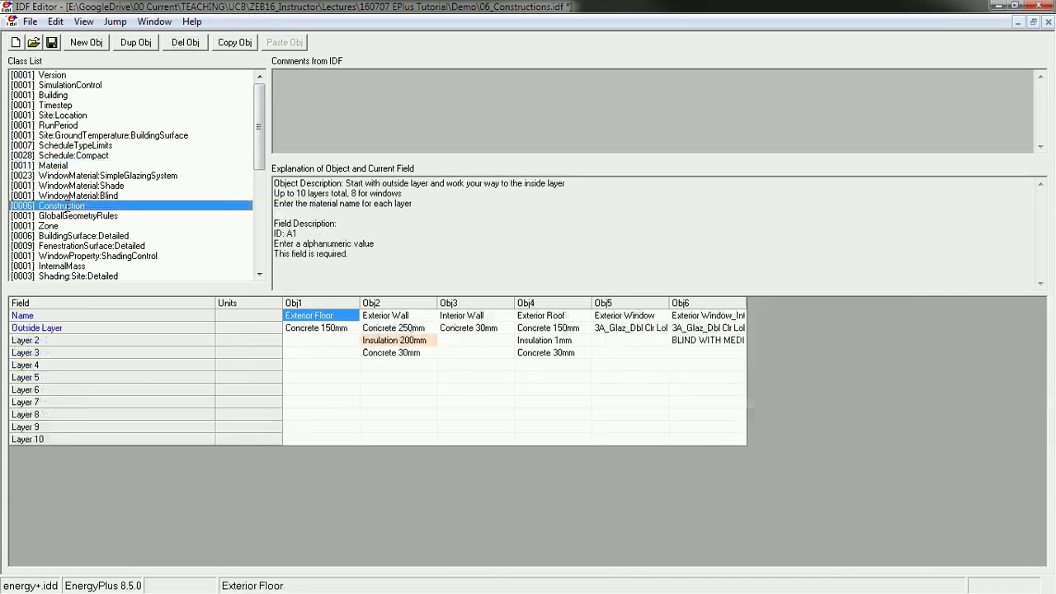
{"action": "left_click", "coordinate": [349, 403]}
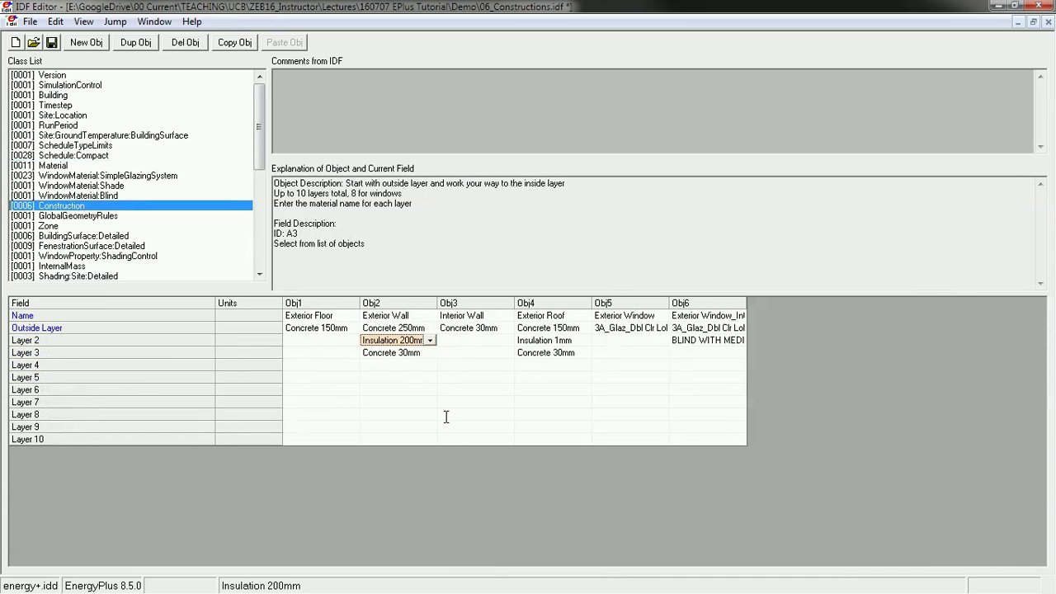
{"action": "left_click", "coordinate": [373, 366]}
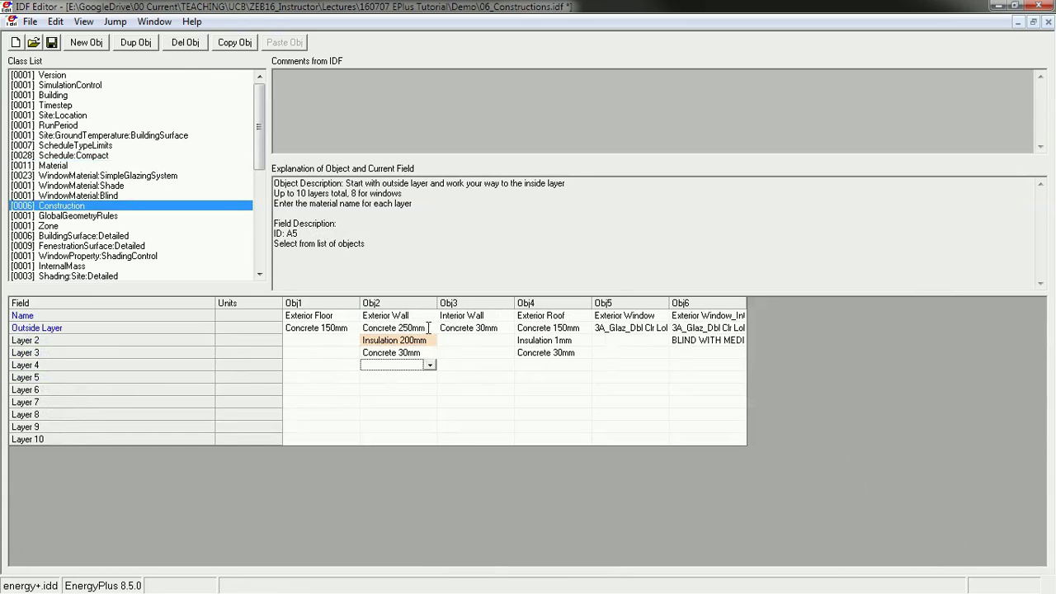
{"action": "left_click_drag", "start_coordinate": [438, 303], "coordinate": [452, 303]}
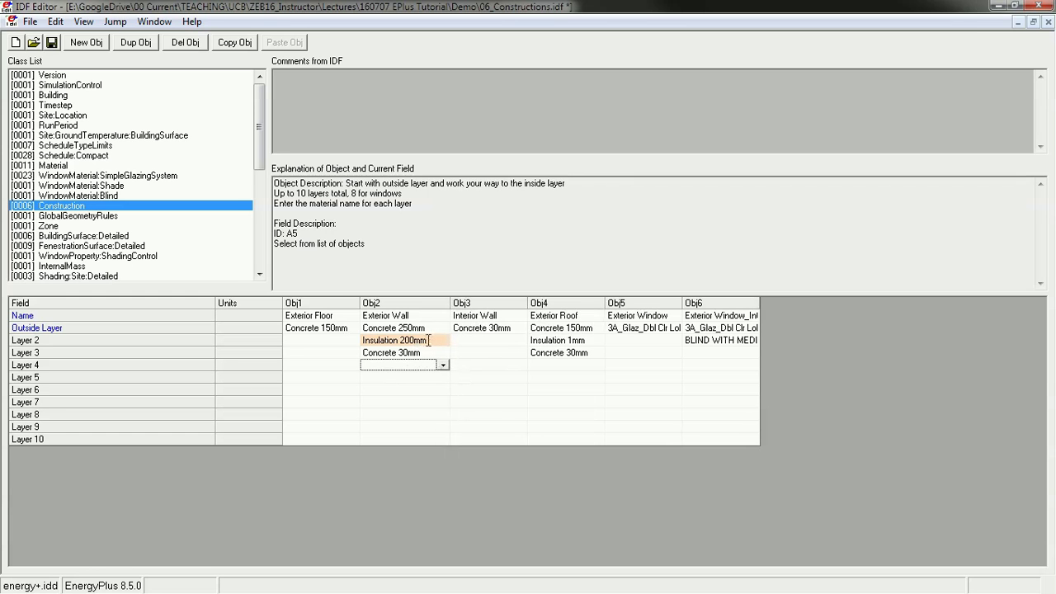
{"action": "left_click", "coordinate": [396, 340]}
{"action": "left_click", "coordinate": [442, 340]}
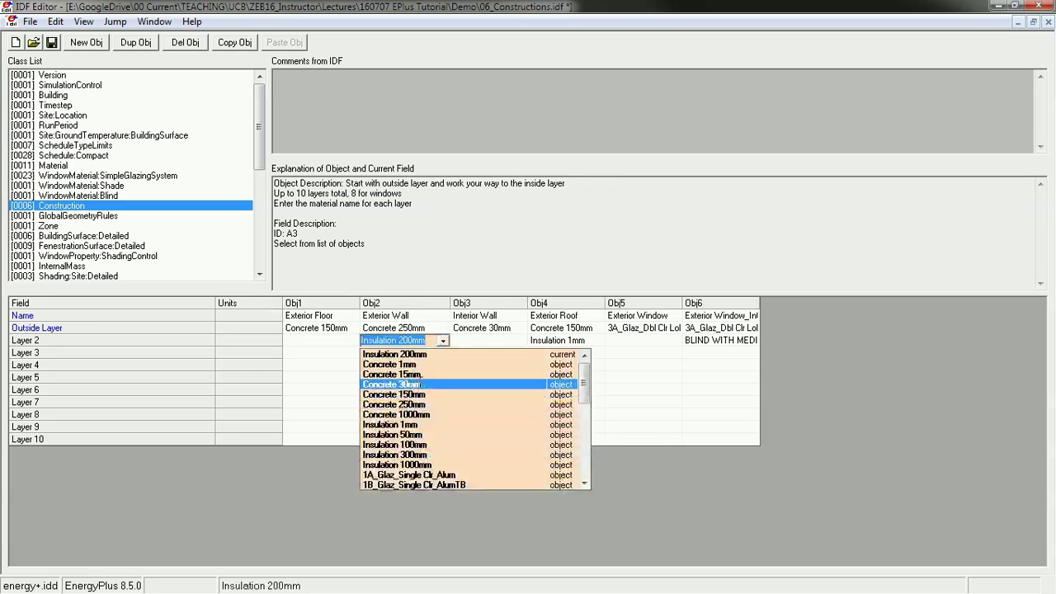
{"action": "left_click", "coordinate": [395, 455]}
{"action": "left_click", "coordinate": [416, 426]}
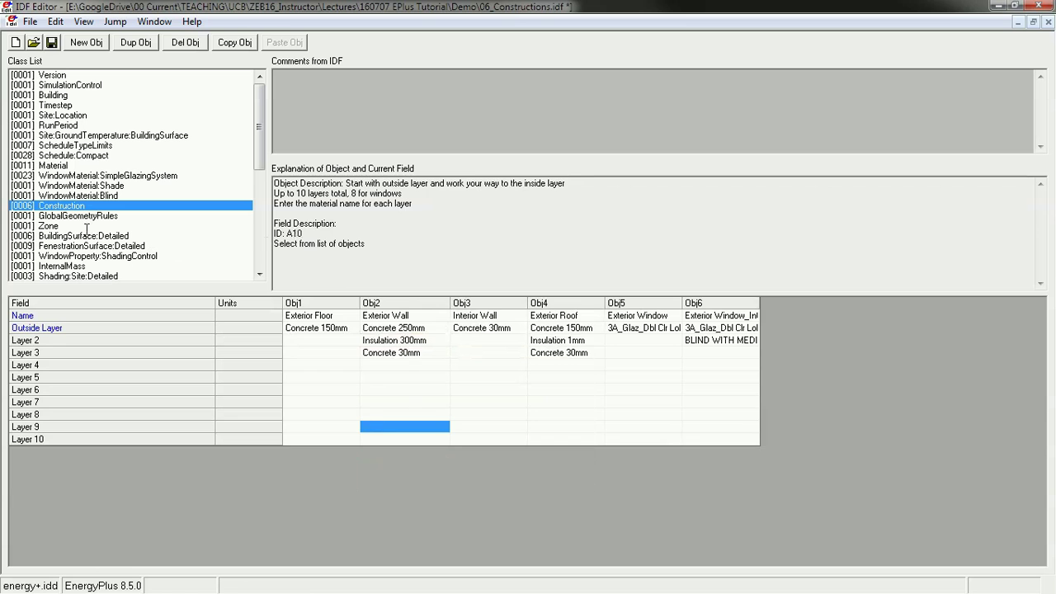
Glance at the Material and Zone objects, then return to the insulation slide in PowerPoint
{"action": "left_click", "coordinate": [69, 175]}
{"action": "left_click", "coordinate": [69, 165]}
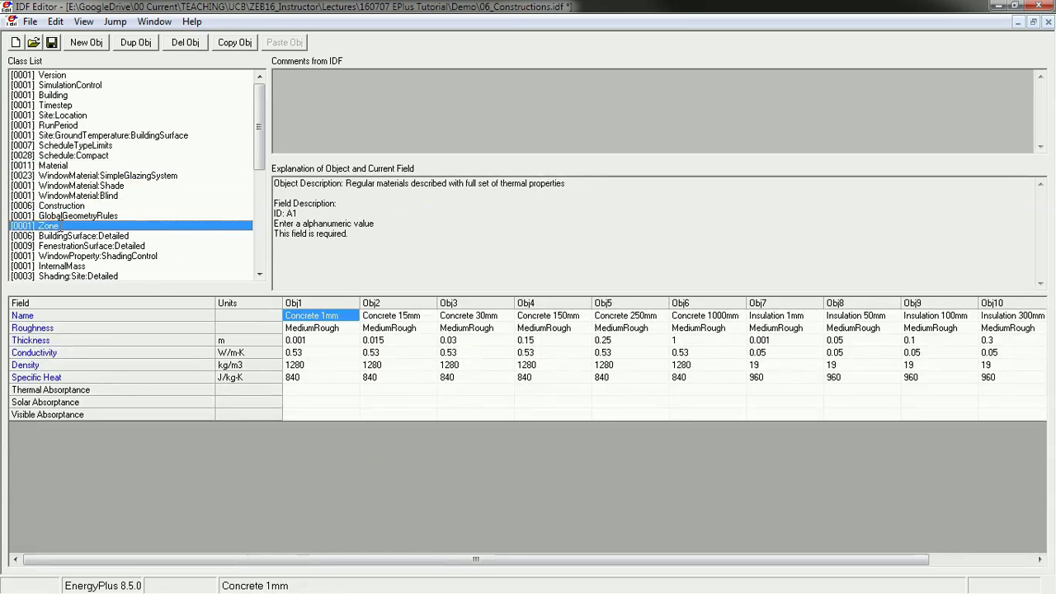
{"action": "left_click", "coordinate": [61, 225]}
{"action": "key", "text": "alt+Tab"}
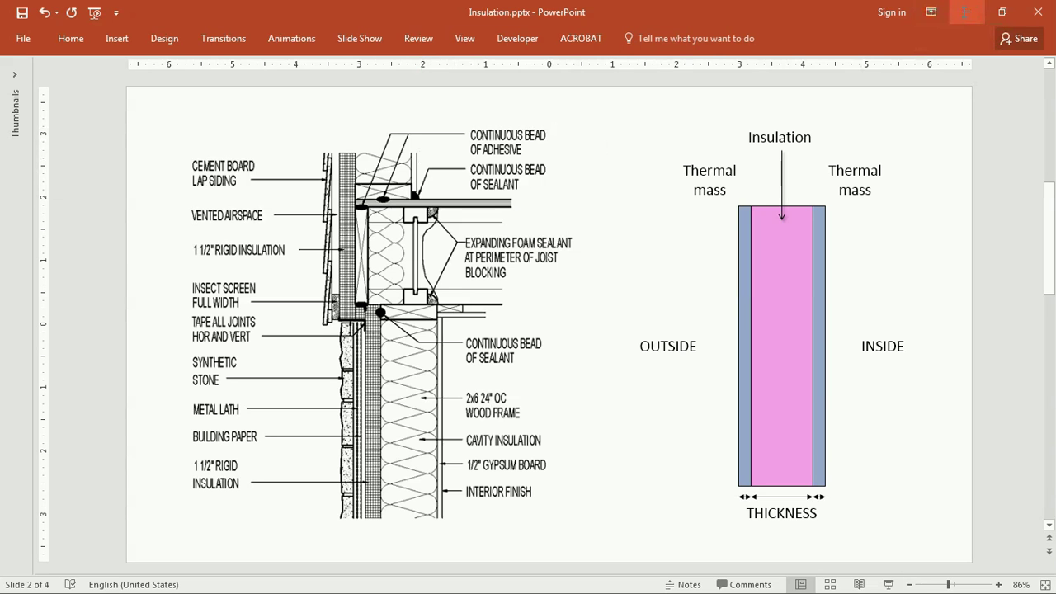
Set the Exterior Wall's Layer 3 and outside layer to Concrete 15mm, then reopen the insulation slides
{"action": "left_click", "coordinate": [966, 11]}
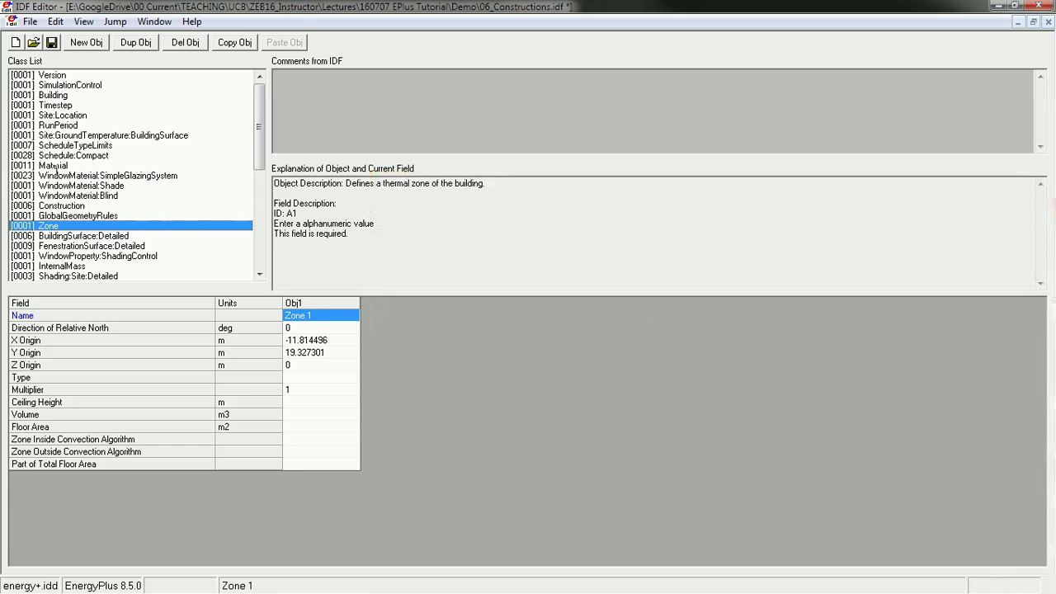
{"action": "left_click", "coordinate": [65, 205]}
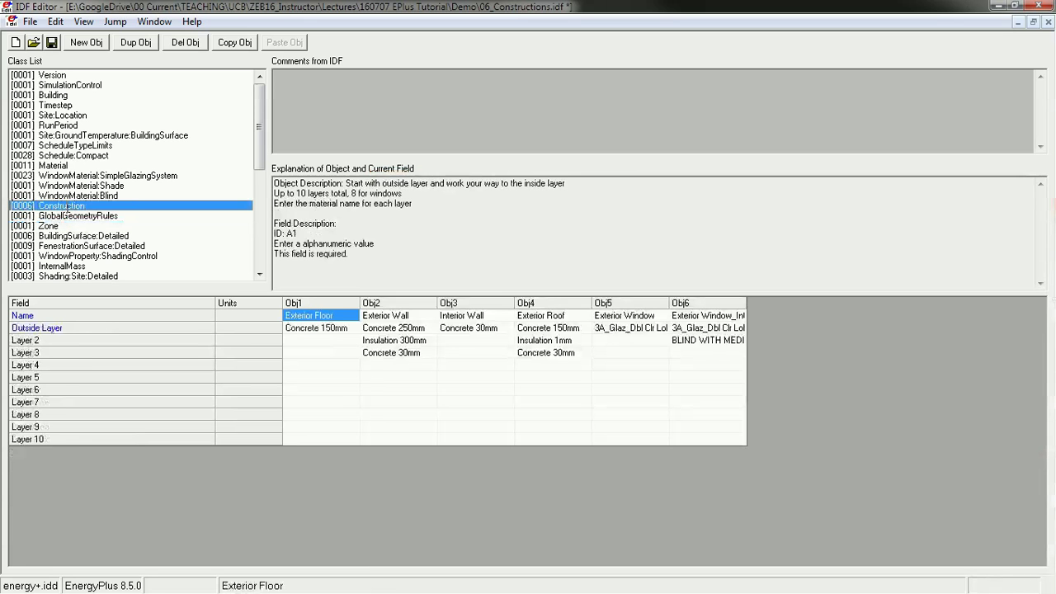
{"action": "left_click", "coordinate": [418, 355]}
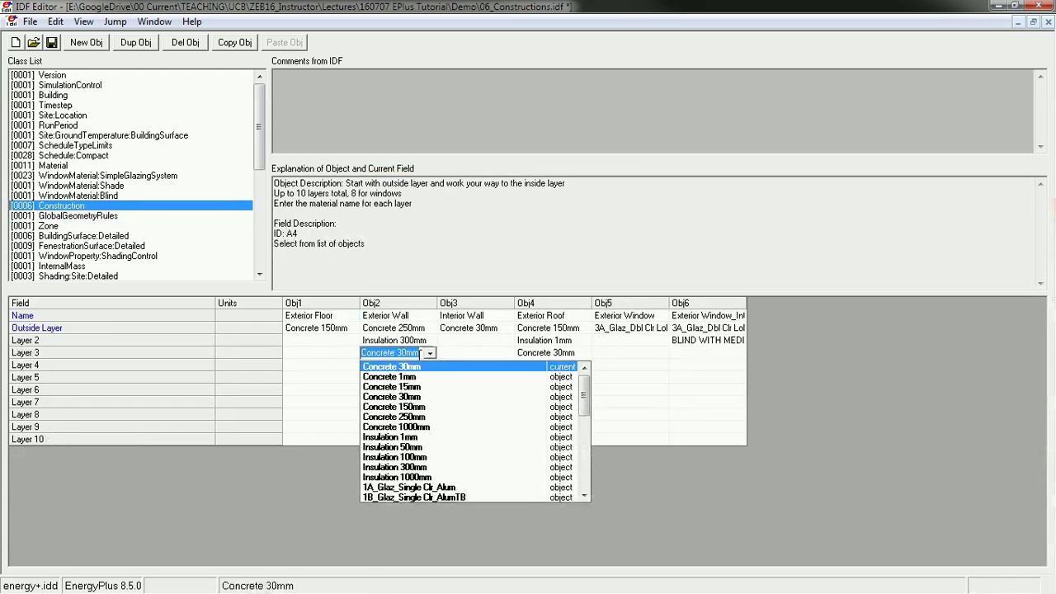
{"action": "left_click", "coordinate": [416, 387]}
{"action": "left_click", "coordinate": [416, 327]}
{"action": "left_click", "coordinate": [401, 361]}
{"action": "left_click", "coordinate": [402, 376]}
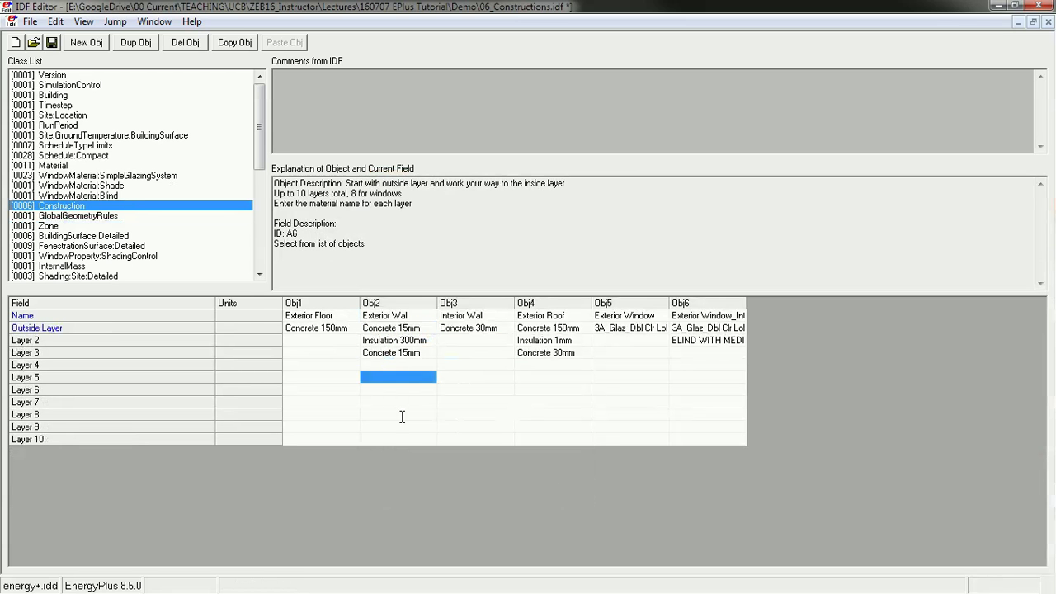
{"action": "left_click", "coordinate": [399, 352]}
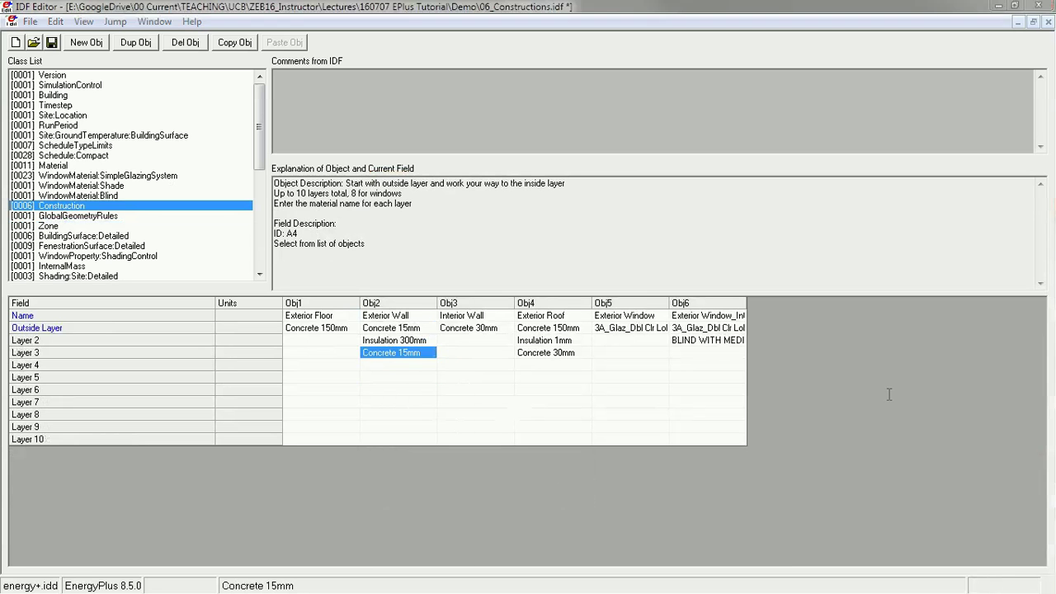
{"action": "key", "text": "alt+Tab"}
{"action": "key", "text": "super+Left"}
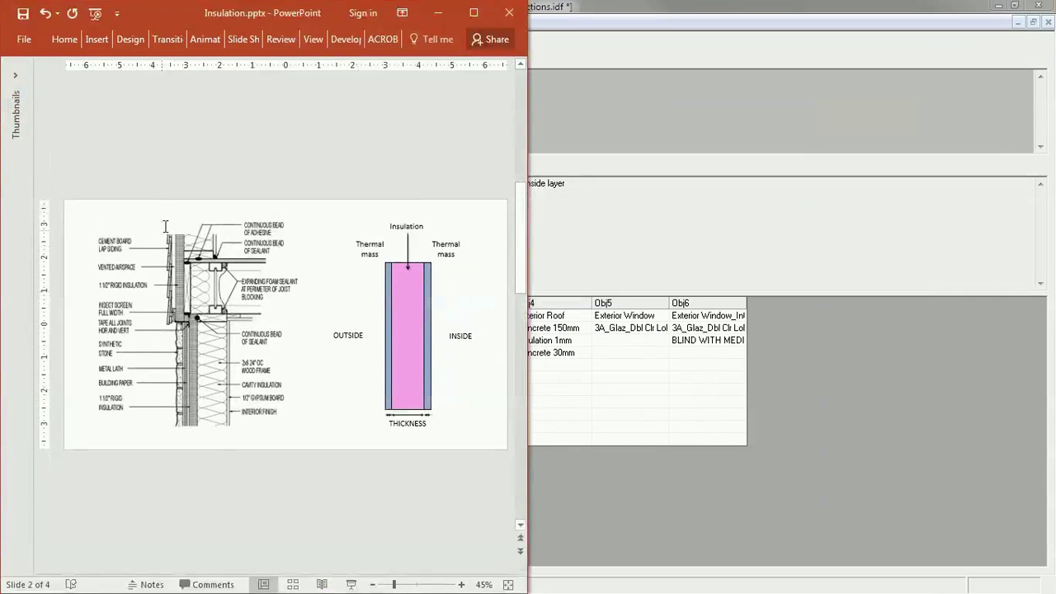
{"action": "left_click", "coordinate": [575, 464]}
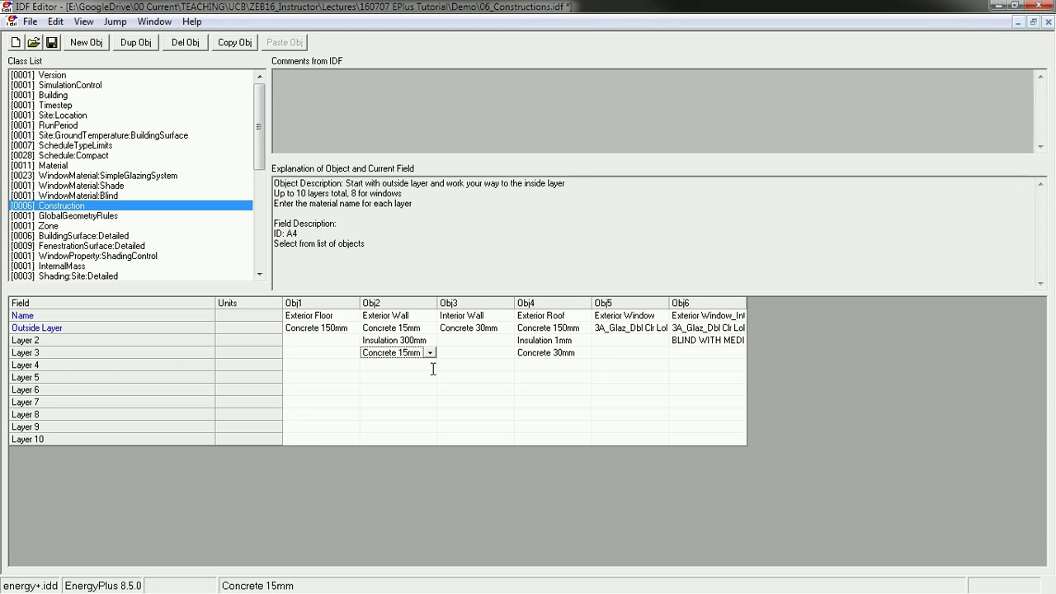
{"action": "left_click", "coordinate": [385, 328]}
{"action": "left_click", "coordinate": [390, 339]}
{"action": "left_click", "coordinate": [392, 352]}
{"action": "left_click", "coordinate": [315, 302]}
{"action": "left_click", "coordinate": [398, 303]}
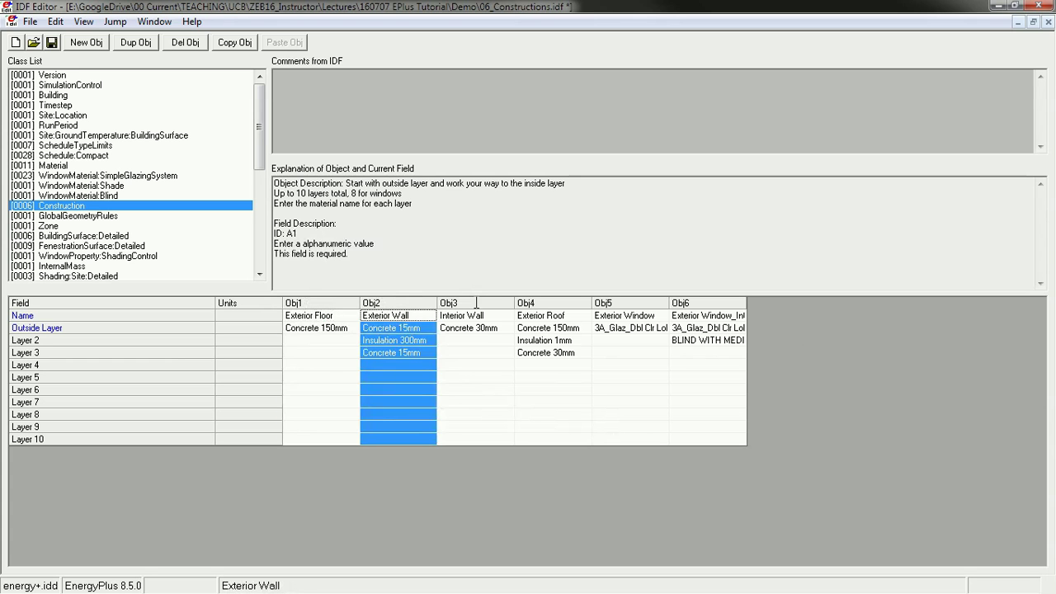
{"action": "left_click", "coordinate": [479, 303]}
{"action": "left_click", "coordinate": [575, 304]}
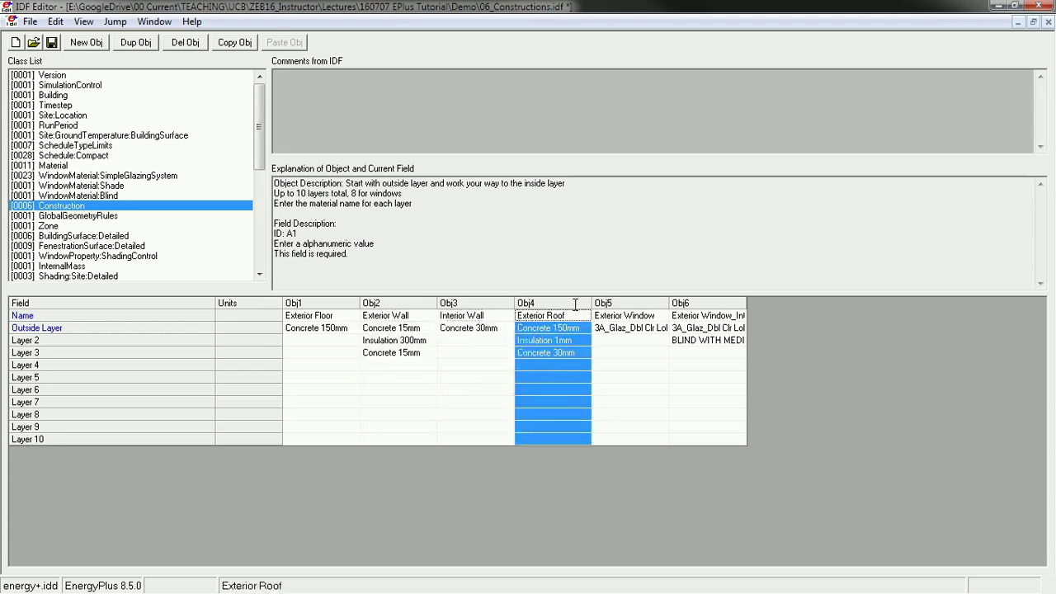
{"action": "left_click", "coordinate": [450, 304]}
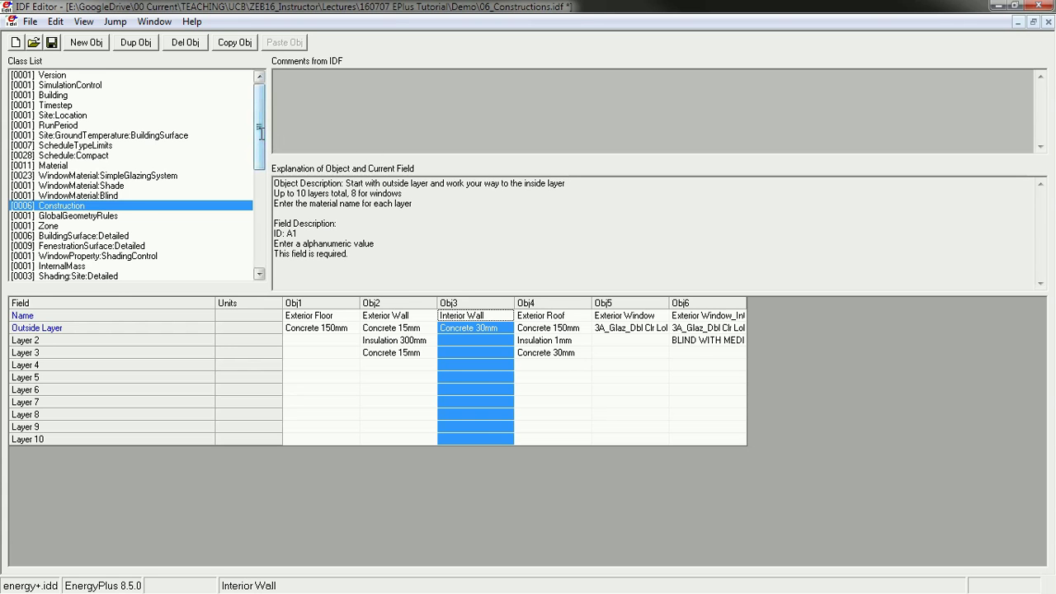
Open the InternalMass object and confirm it uses Interior Wall in Zone 1 at 100 m2
{"action": "left_click_drag", "start_coordinate": [260, 130], "coordinate": [260, 138]}
{"action": "left_click", "coordinate": [50, 256]}
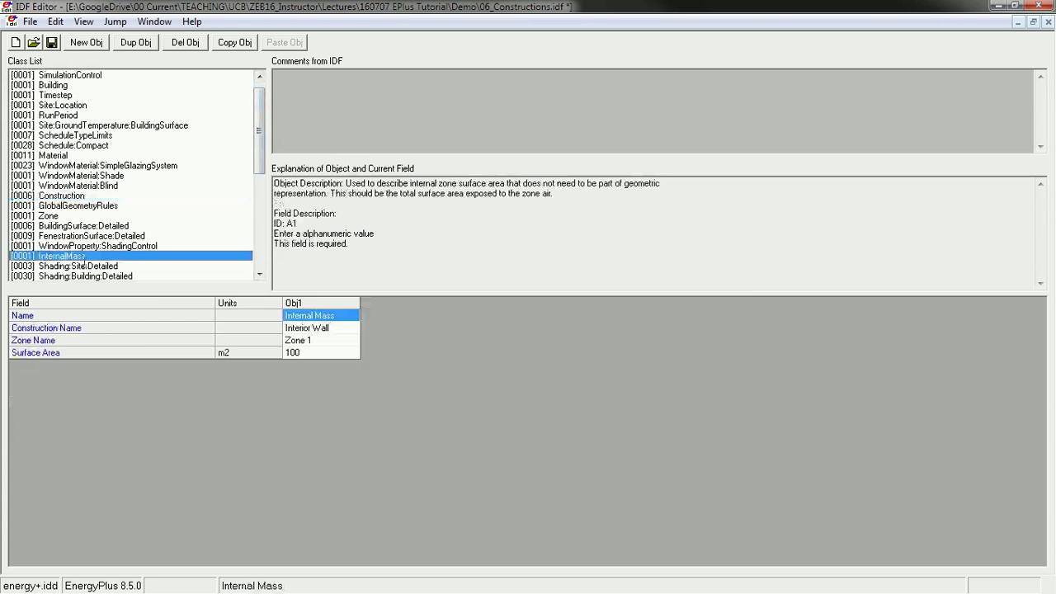
{"action": "left_click", "coordinate": [331, 330]}
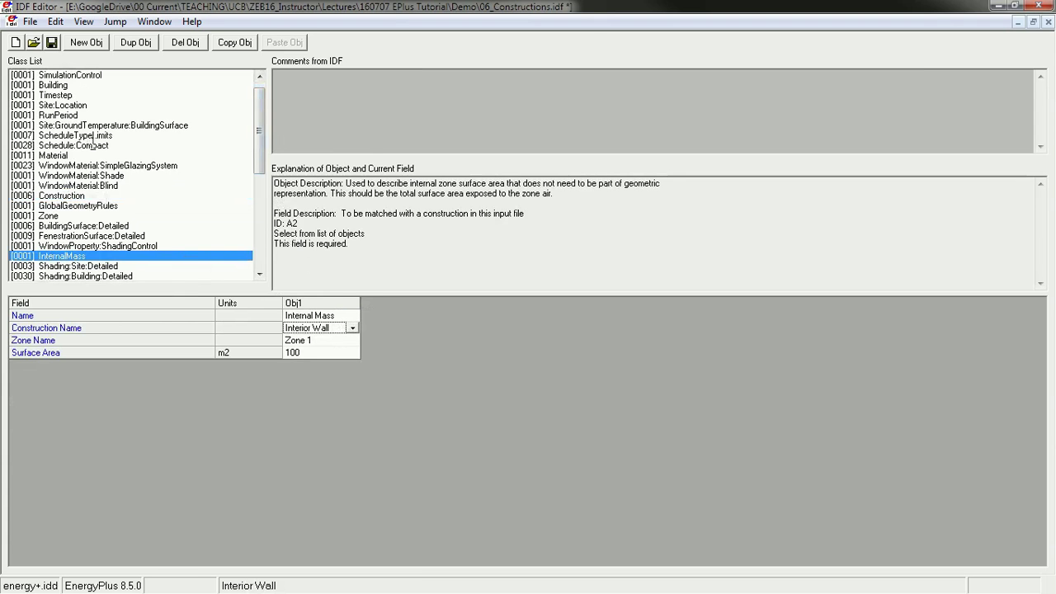
Widen the two window construction columns to read the 3A_Glaz_Dbl Clr LoE (air)_Alum glazing
{"action": "left_click", "coordinate": [71, 195]}
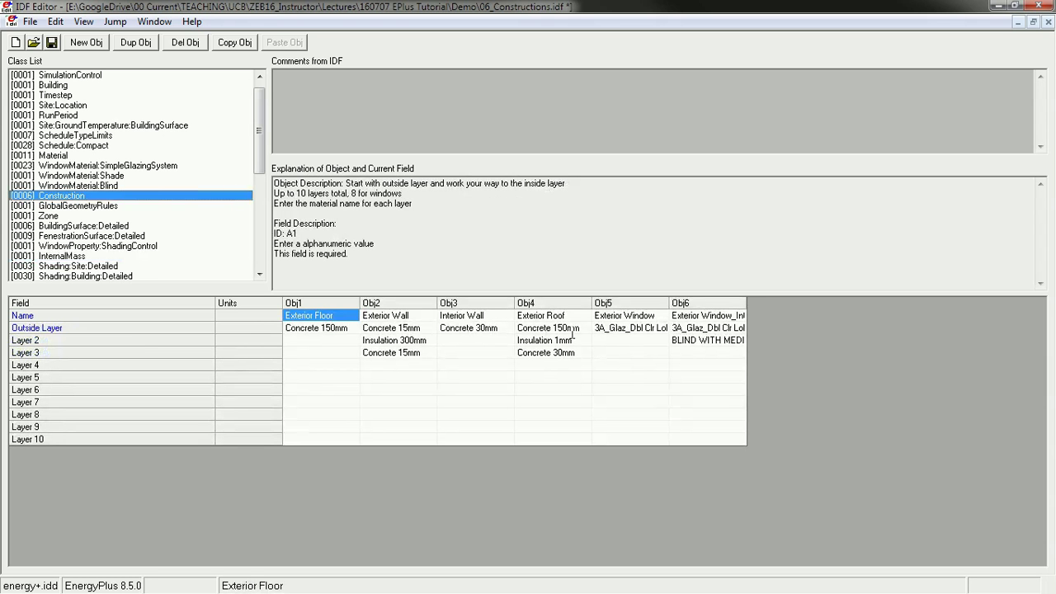
{"action": "left_click", "coordinate": [631, 304]}
{"action": "left_click", "coordinate": [699, 303]}
{"action": "left_click", "coordinate": [627, 304]}
{"action": "left_click_drag", "start_coordinate": [748, 302], "coordinate": [812, 303]}
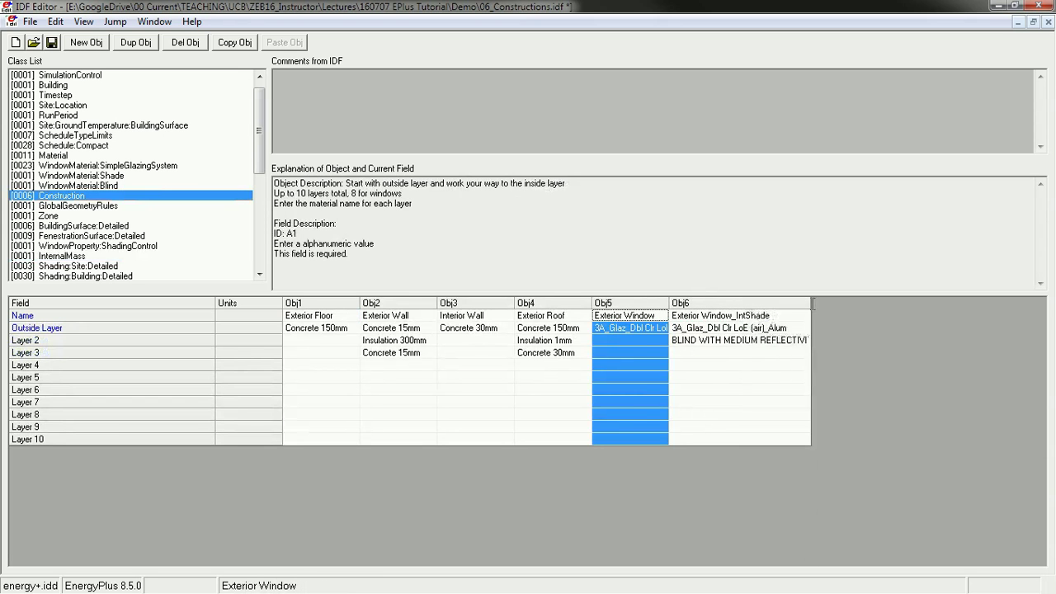
{"action": "left_click", "coordinate": [767, 316]}
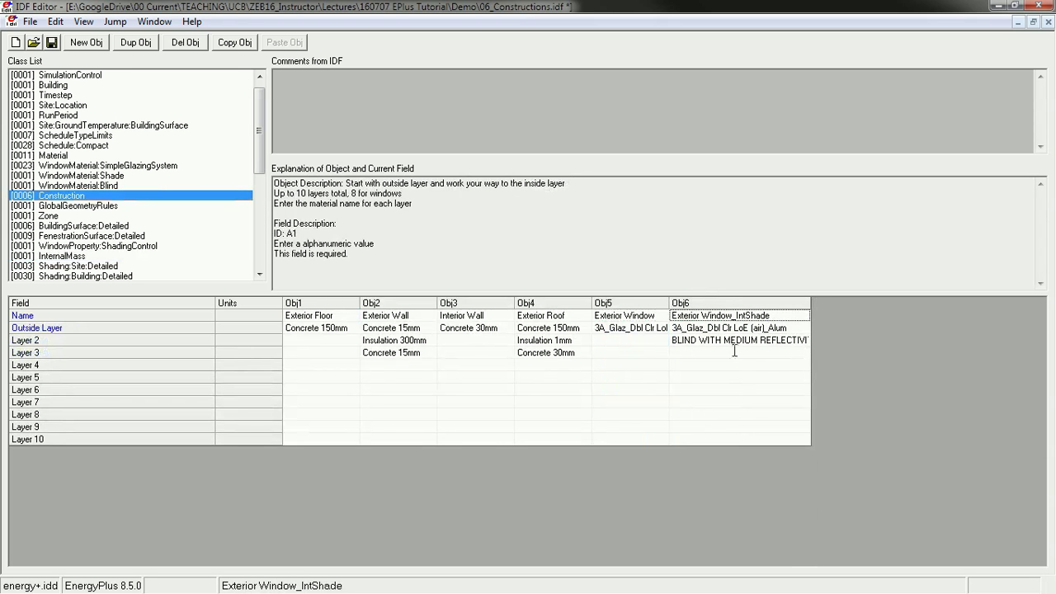
{"action": "left_click_drag", "start_coordinate": [669, 303], "coordinate": [737, 304]}
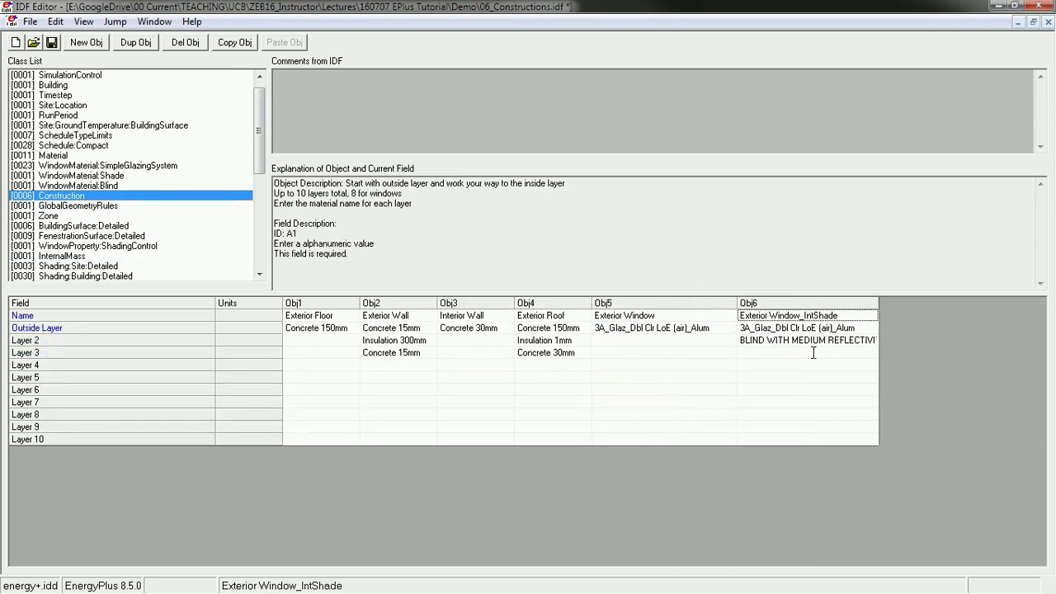
{"action": "left_click", "coordinate": [627, 319]}
{"action": "left_click", "coordinate": [618, 327]}
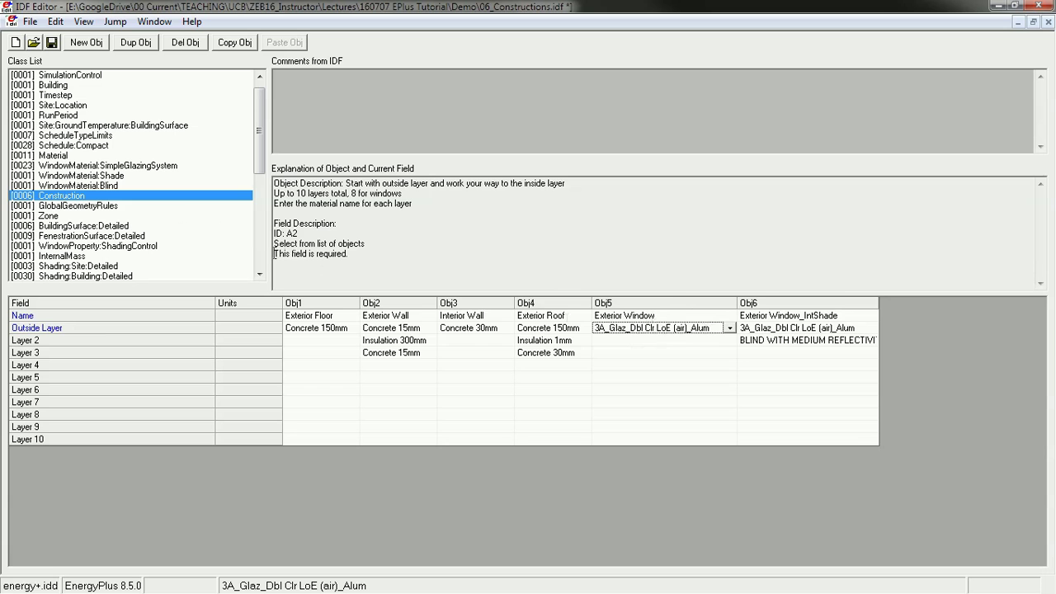
Review the simple glazing systems' U-factors, then switch to the Model Inputs Calculator.xlsx workbook
{"action": "left_click", "coordinate": [123, 164]}
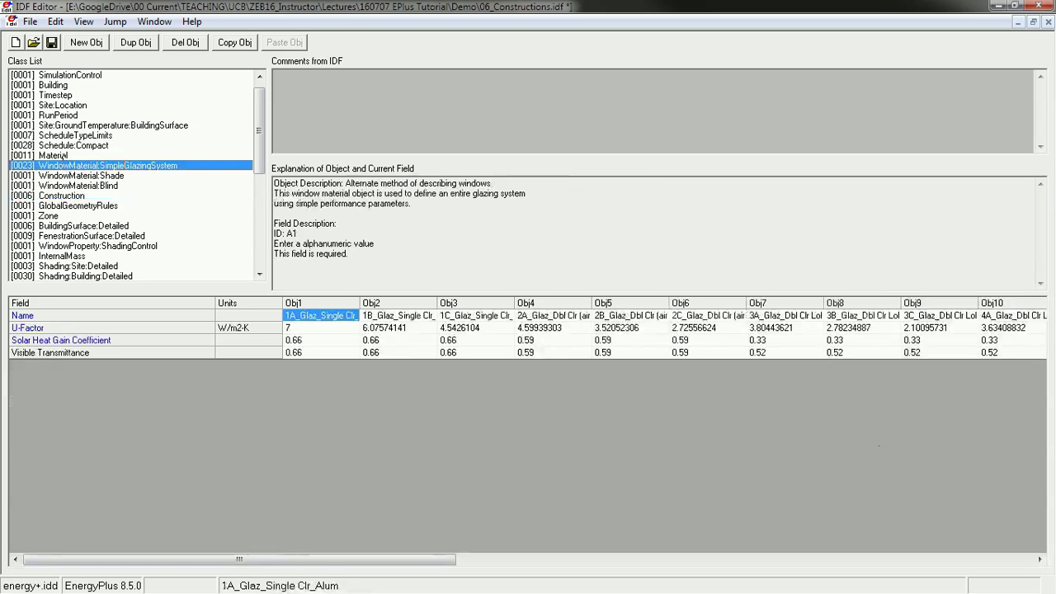
{"action": "left_click", "coordinate": [315, 303]}
{"action": "key", "text": "shift+Right"}
{"action": "left_click_drag", "start_coordinate": [350, 303], "coordinate": [971, 302]}
{"action": "left_click_drag", "start_coordinate": [726, 560], "coordinate": [148, 561]}
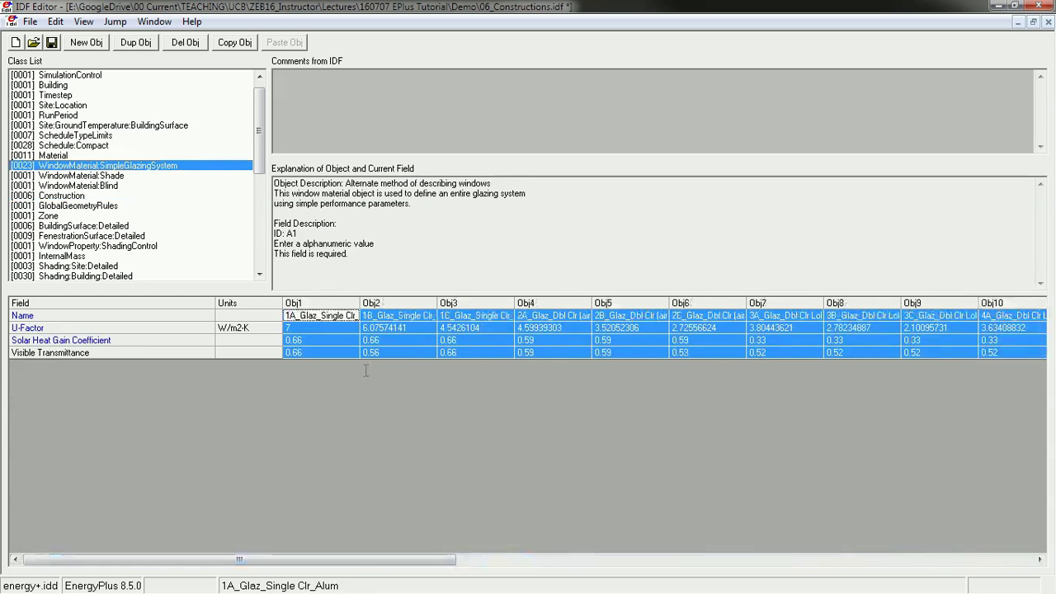
{"action": "left_click", "coordinate": [380, 295]}
{"action": "left_click", "coordinate": [400, 328]}
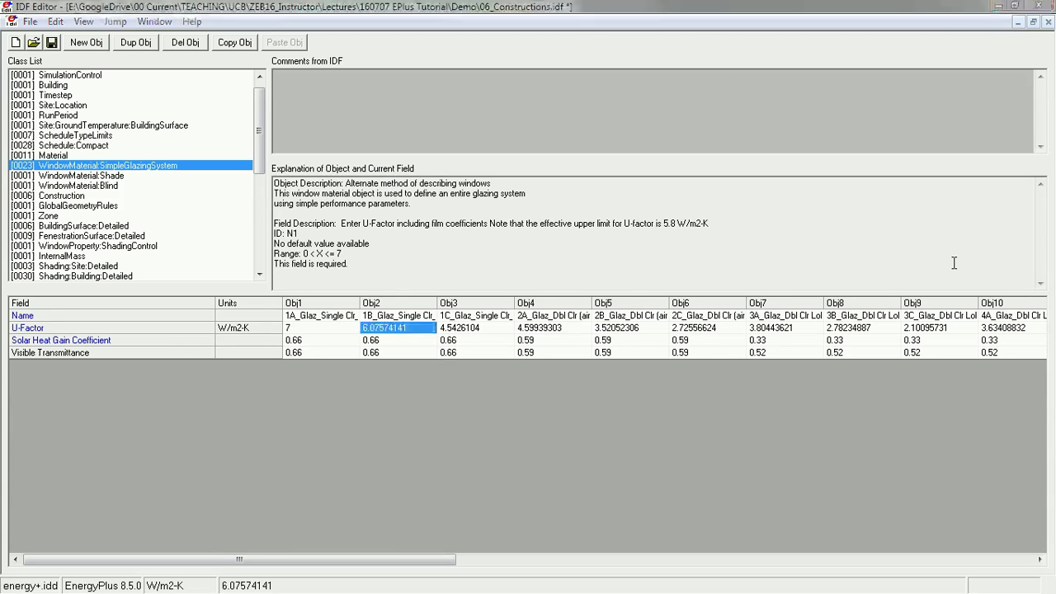
{"action": "key", "text": "alt+Tab"}
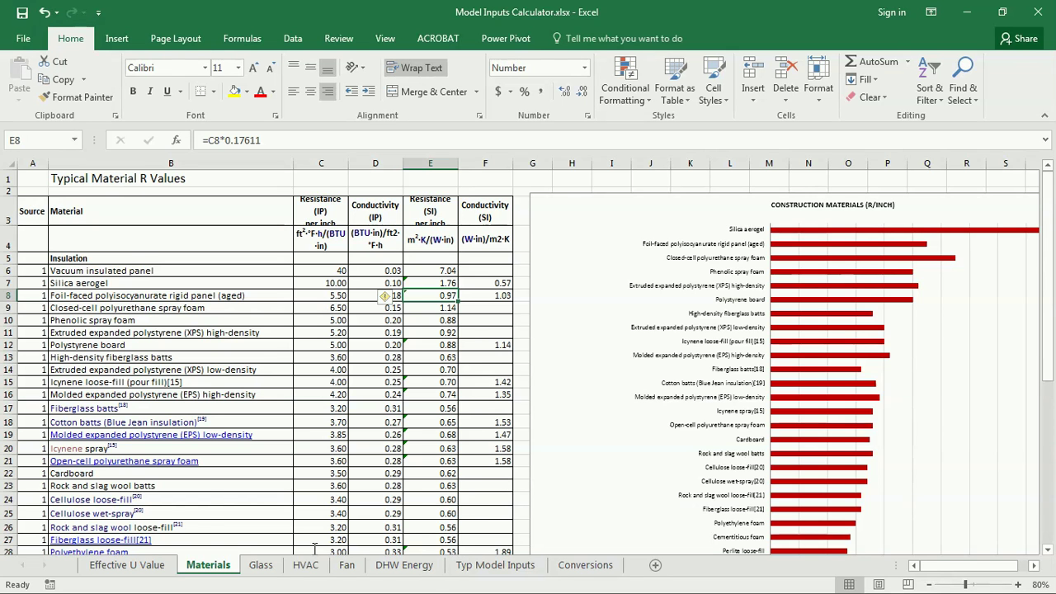
Open the Glass sheet and note the center-of-glass calculator link in B5
{"action": "left_click", "coordinate": [261, 564]}
{"action": "left_click", "coordinate": [47, 247]}
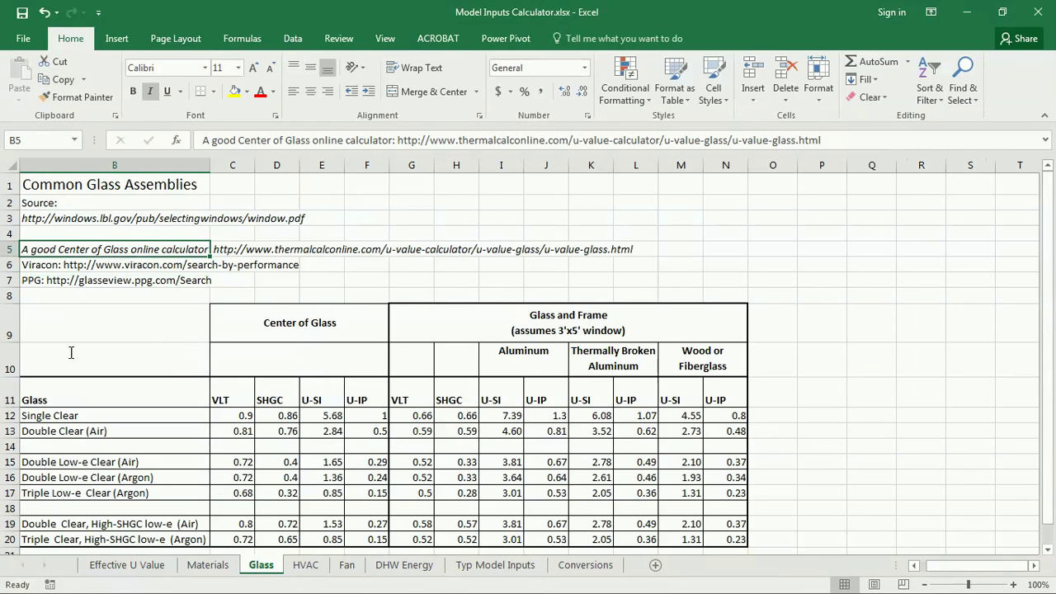
{"action": "scroll", "coordinate": [64, 319], "scroll_direction": "down", "scroll_amount": 1}
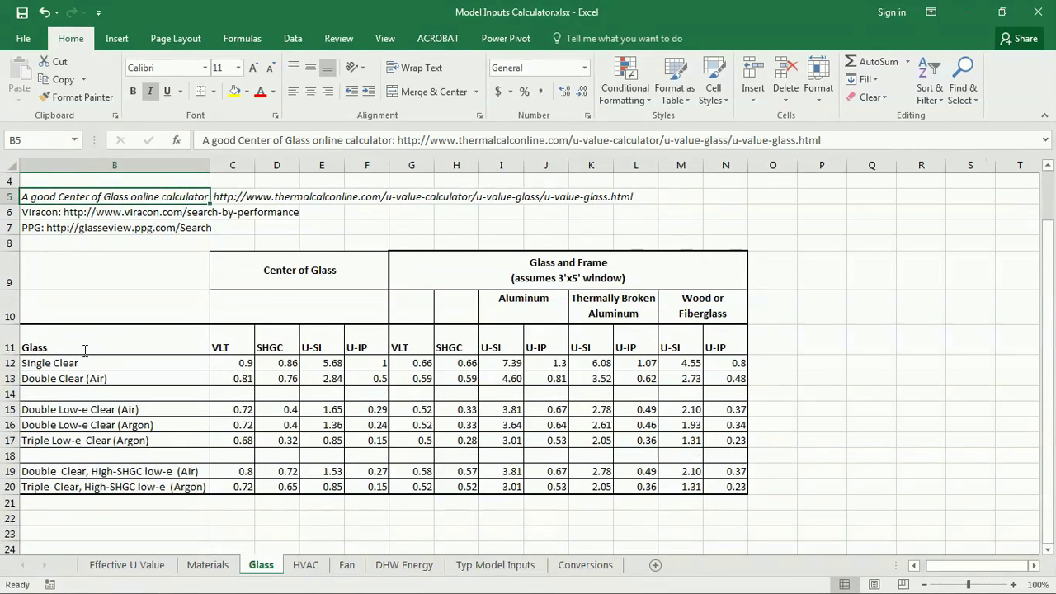
{"action": "scroll", "coordinate": [123, 345], "scroll_direction": "up", "scroll_amount": 1}
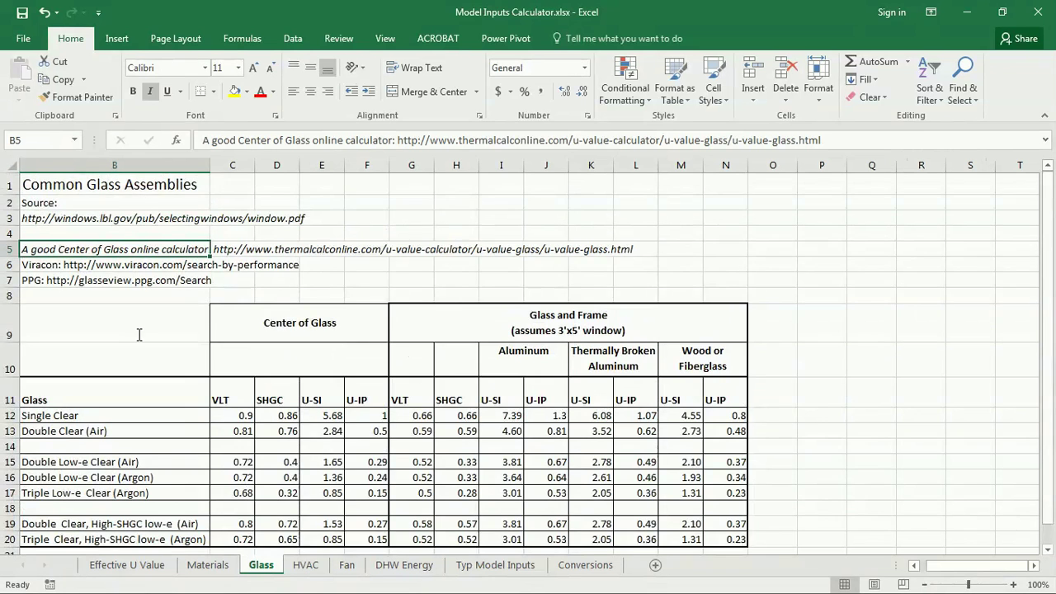
{"action": "scroll", "coordinate": [139, 334], "scroll_direction": "down", "scroll_amount": 1}
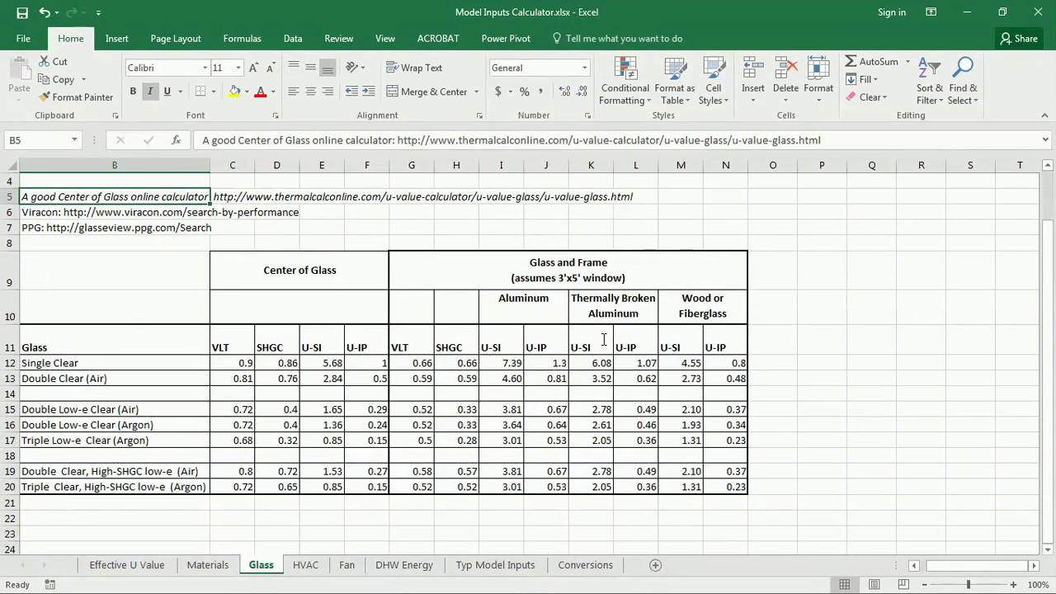
Point out the Aluminum, Thermally Broken Aluminum and Wood or Fiberglass frame headings and glass types B12:B20
{"action": "left_click", "coordinate": [556, 310]}
{"action": "left_click", "coordinate": [596, 302]}
{"action": "left_click", "coordinate": [661, 319]}
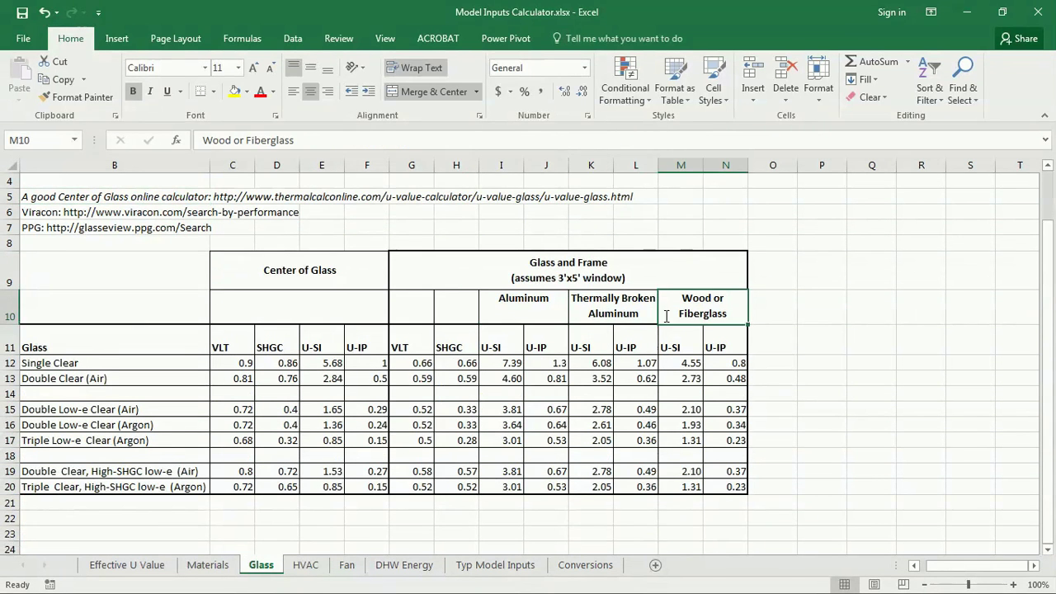
{"action": "left_click", "coordinate": [545, 310]}
{"action": "left_click", "coordinate": [626, 312]}
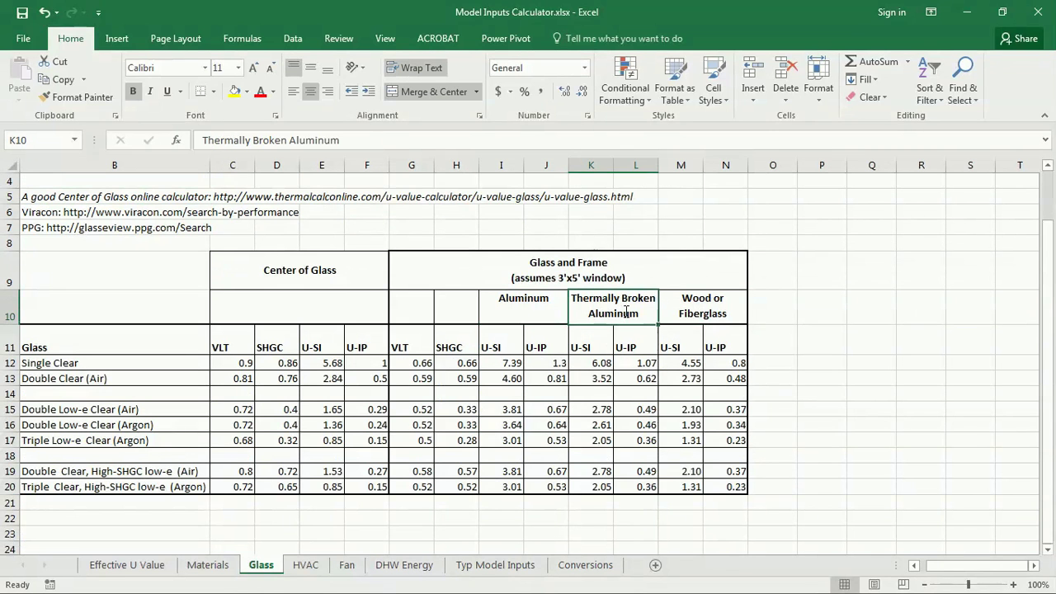
{"action": "left_click", "coordinate": [738, 314]}
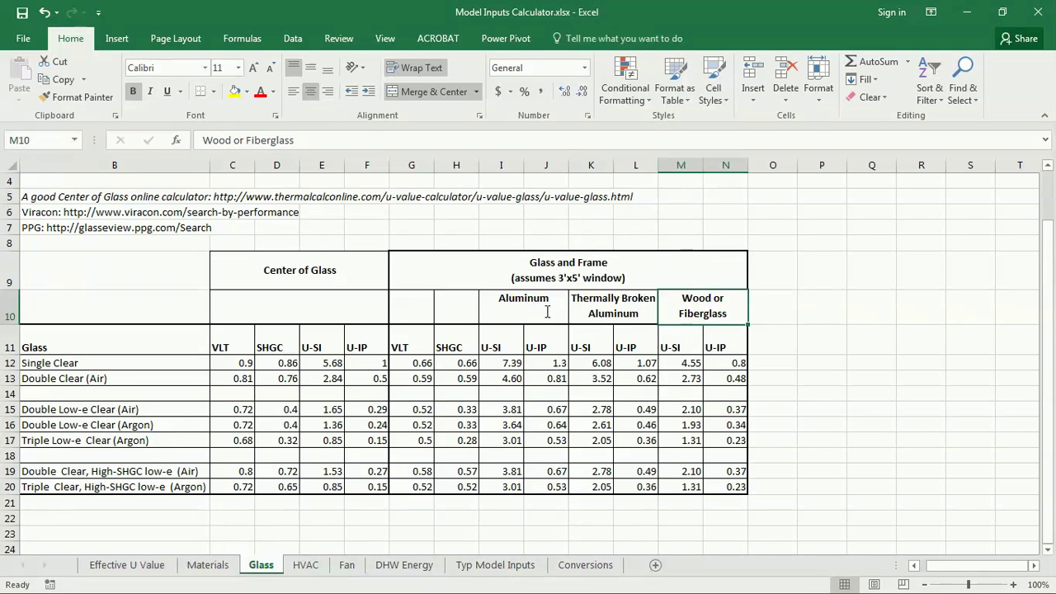
{"action": "left_click_drag", "start_coordinate": [72, 365], "coordinate": [58, 496]}
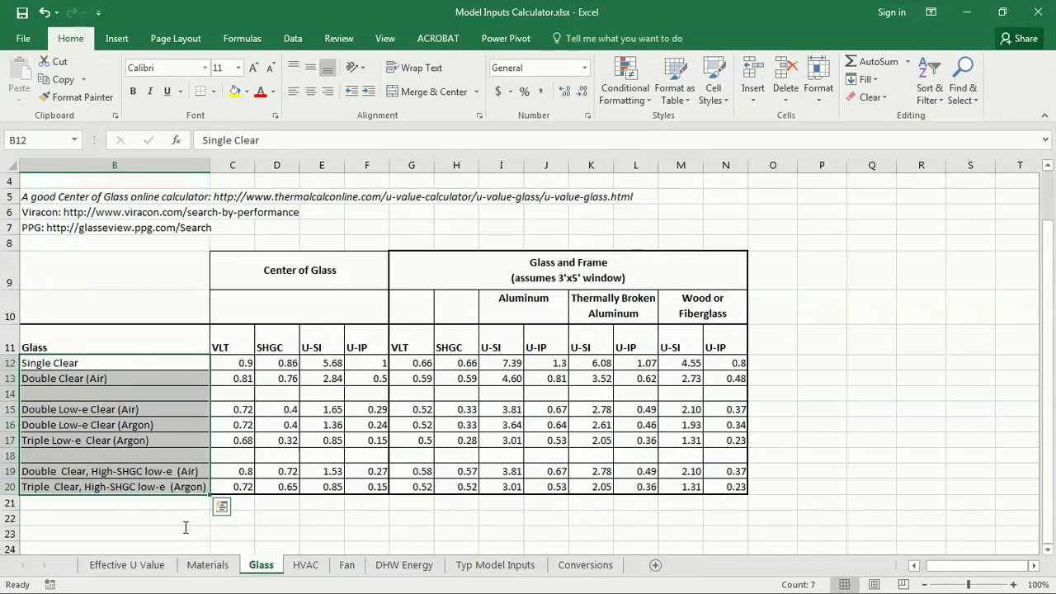
{"action": "left_click_drag", "start_coordinate": [314, 271], "coordinate": [318, 304]}
{"action": "left_click", "coordinate": [241, 338]}
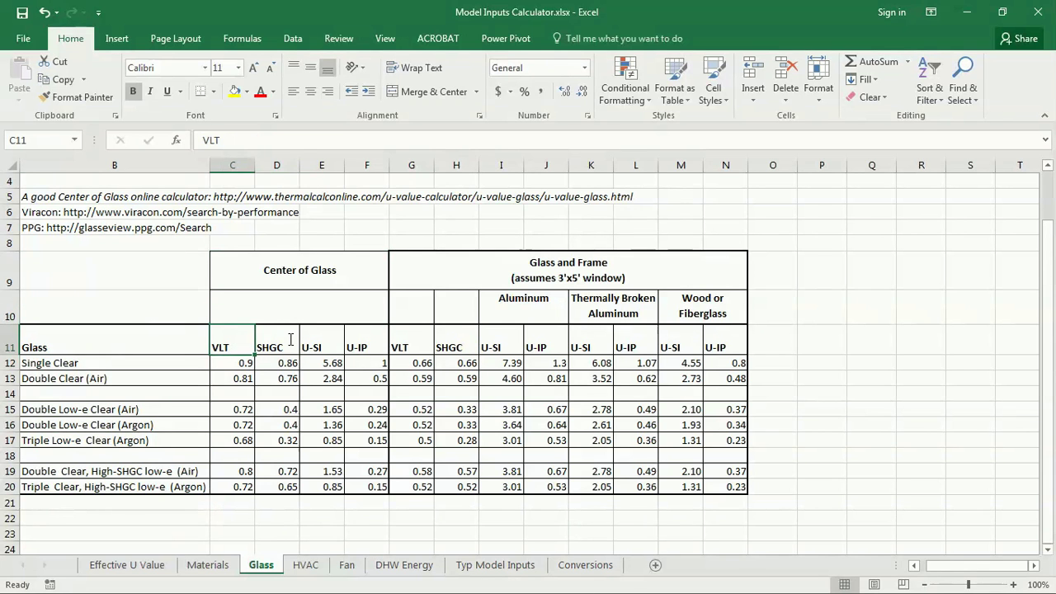
{"action": "left_click", "coordinate": [292, 339]}
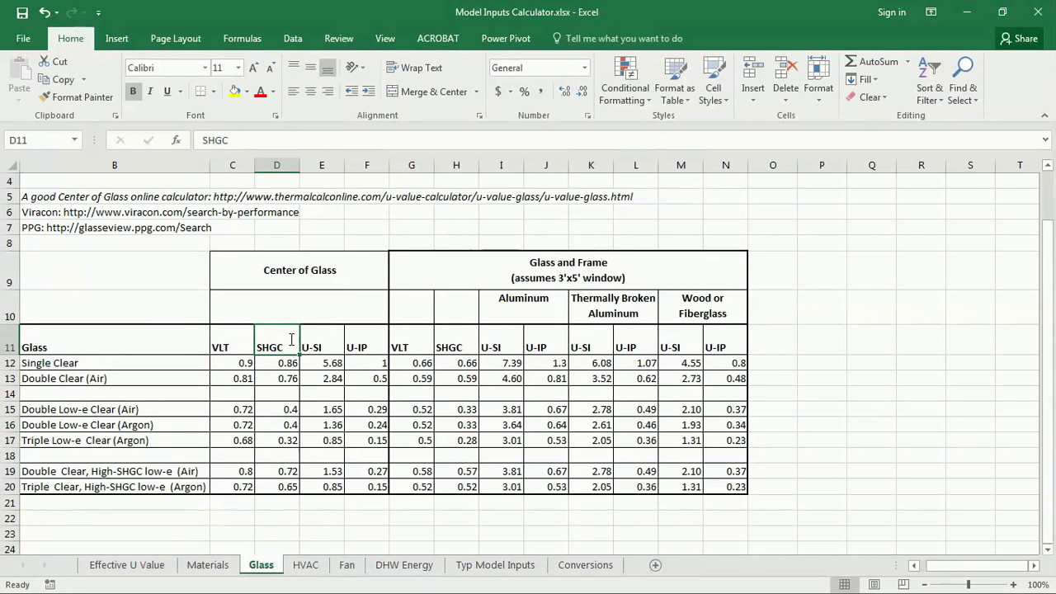
{"action": "left_click", "coordinate": [336, 346]}
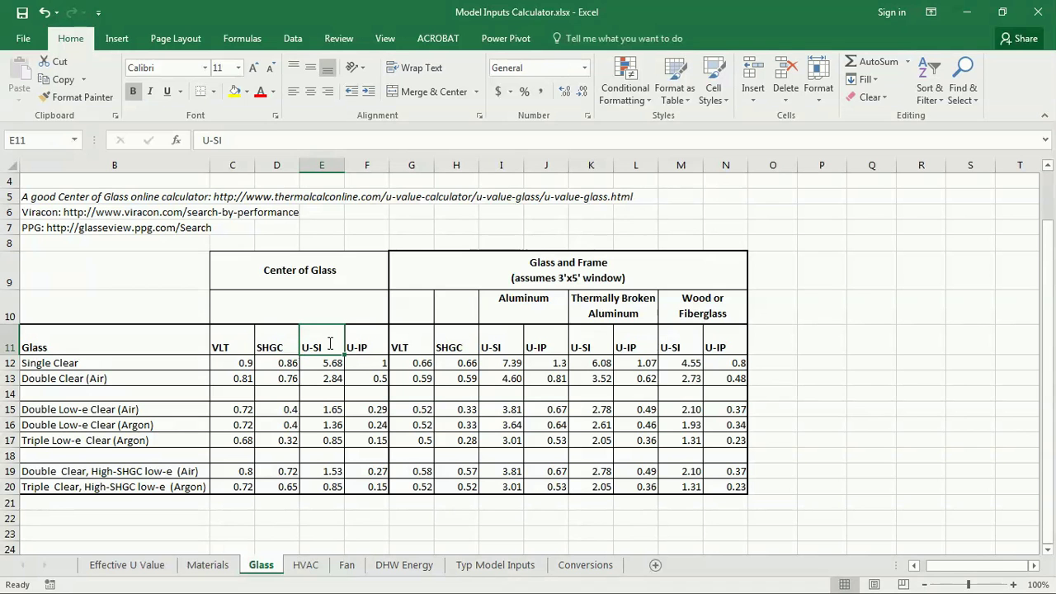
{"action": "left_click", "coordinate": [373, 336]}
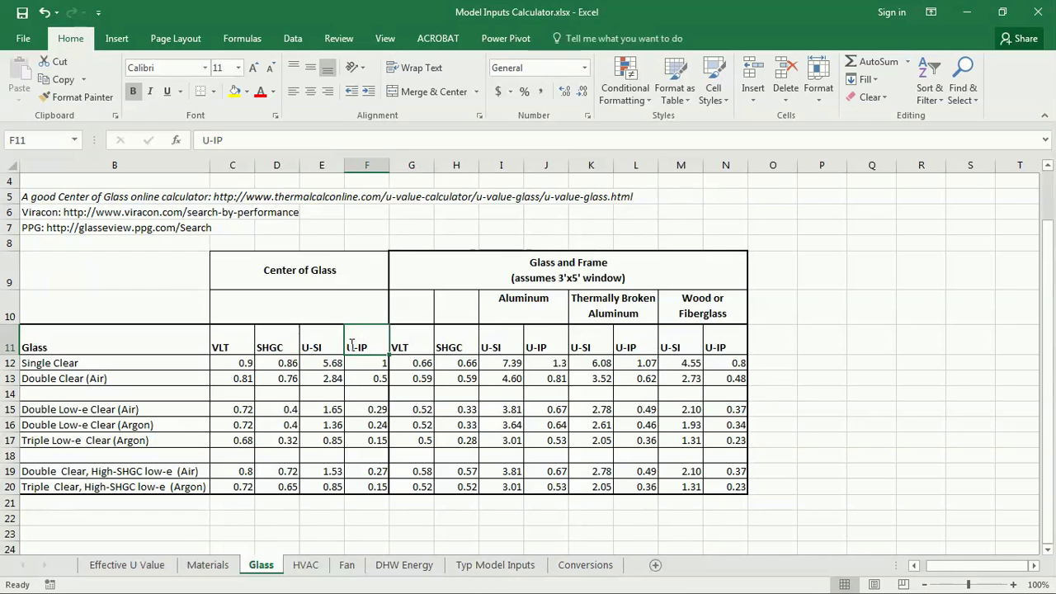
{"action": "left_click_drag", "start_coordinate": [238, 340], "coordinate": [371, 488]}
{"action": "left_click_drag", "start_coordinate": [421, 338], "coordinate": [730, 488]}
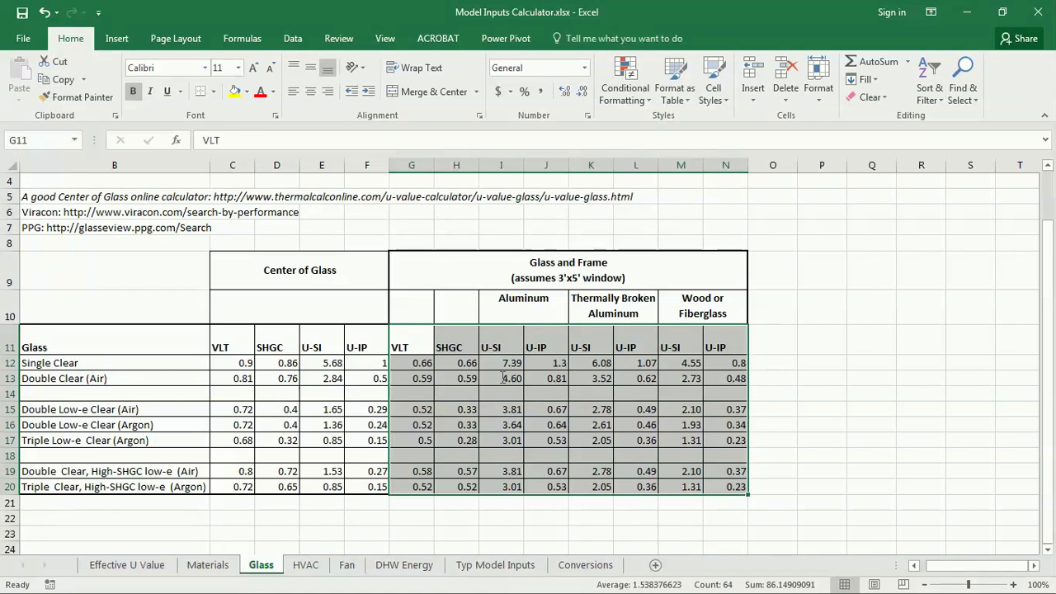
Select the U-value columns for the Aluminum, Thermally Broken Aluminum and Wood or Fiberglass frames
{"action": "left_click_drag", "start_coordinate": [505, 347], "coordinate": [534, 486]}
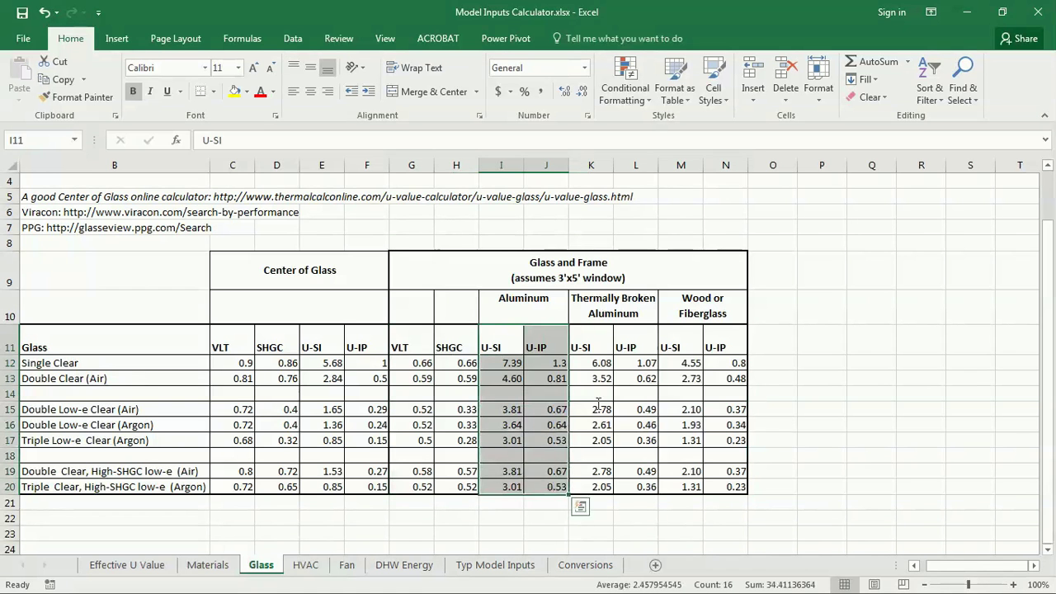
{"action": "left_click_drag", "start_coordinate": [580, 347], "coordinate": [623, 481]}
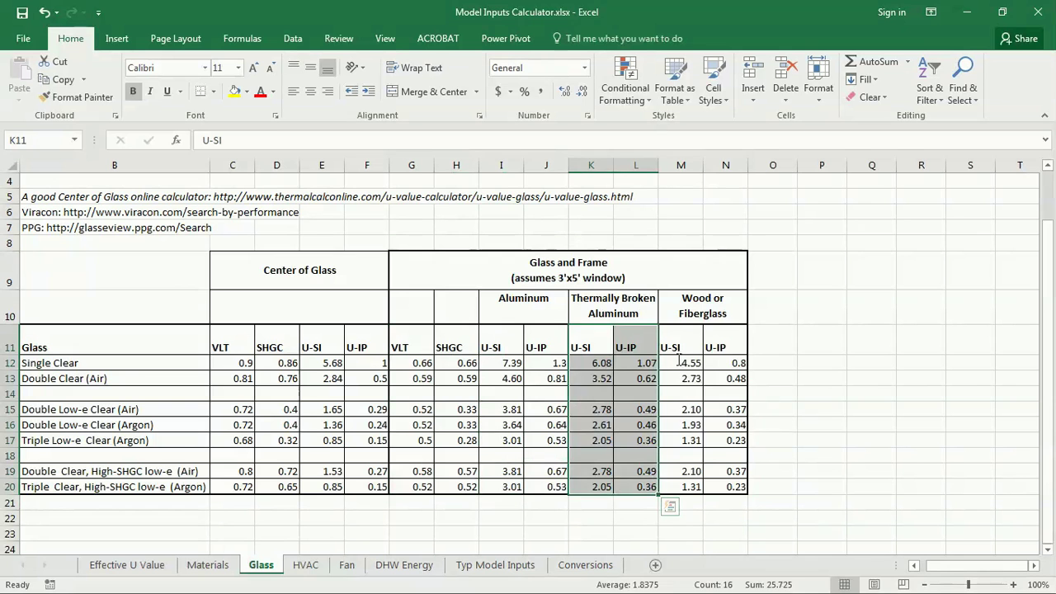
{"action": "left_click_drag", "start_coordinate": [684, 346], "coordinate": [723, 472]}
{"action": "left_click", "coordinate": [819, 375]}
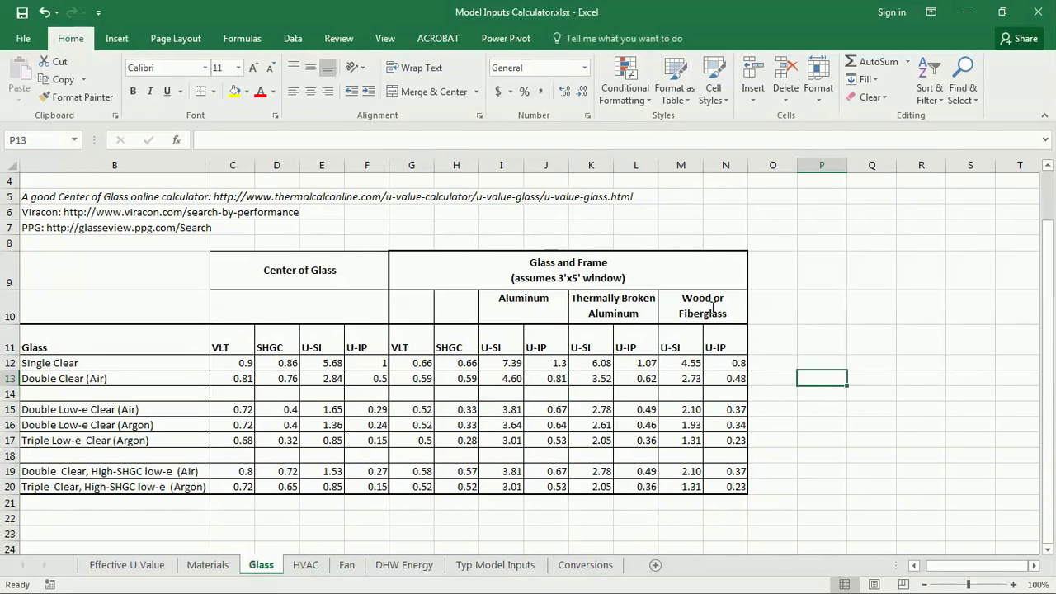
Inspect the Single Clear aluminum-frame U-SI, U-IP, VLT and SHGC values, then minimize Excel
{"action": "left_click", "coordinate": [537, 307]}
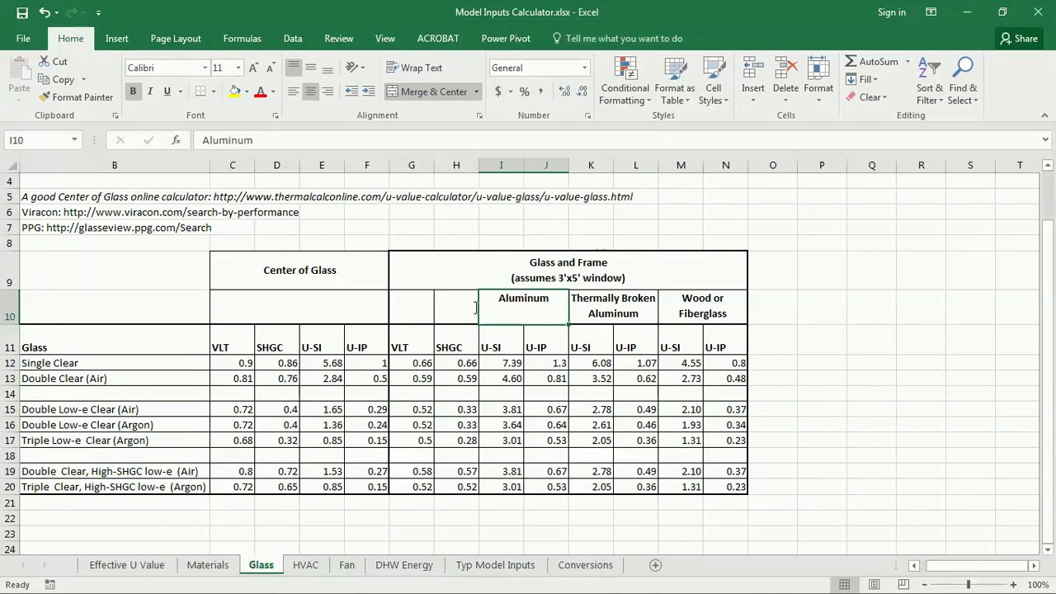
{"action": "left_click", "coordinate": [507, 363]}
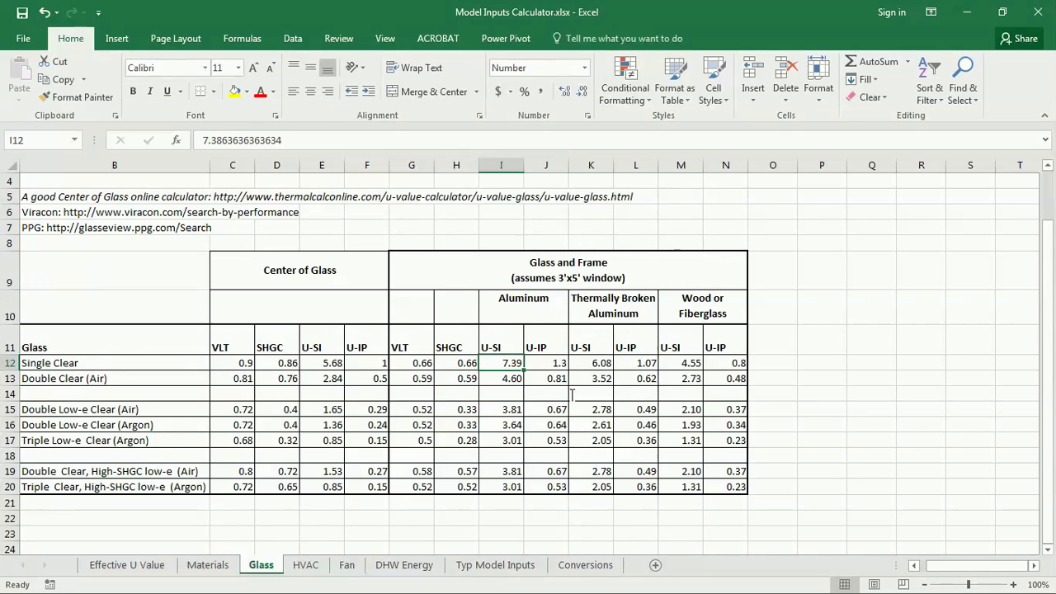
{"action": "left_click", "coordinate": [561, 365]}
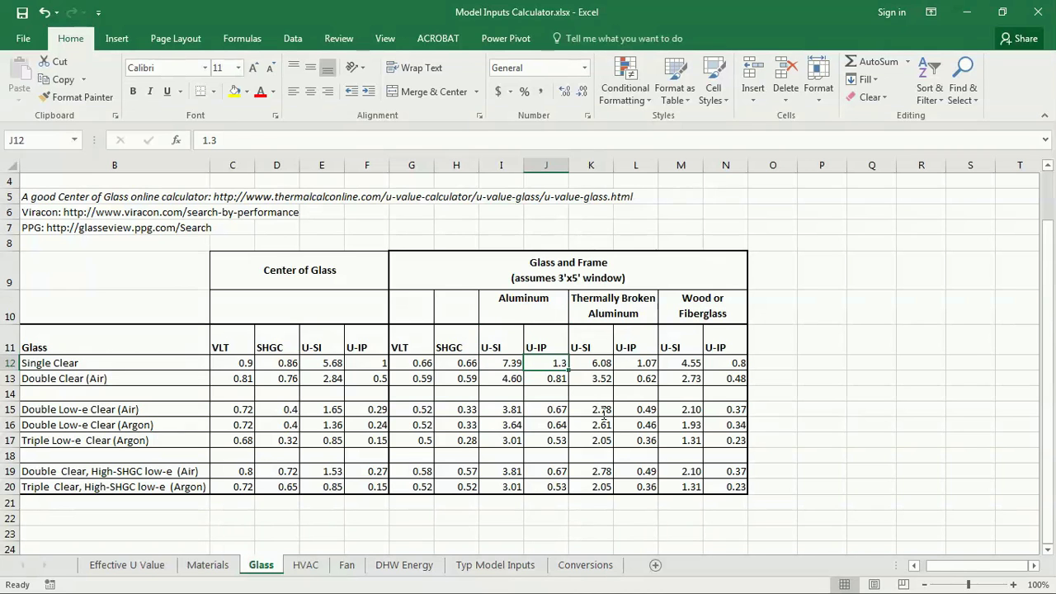
{"action": "key", "text": "Left"}
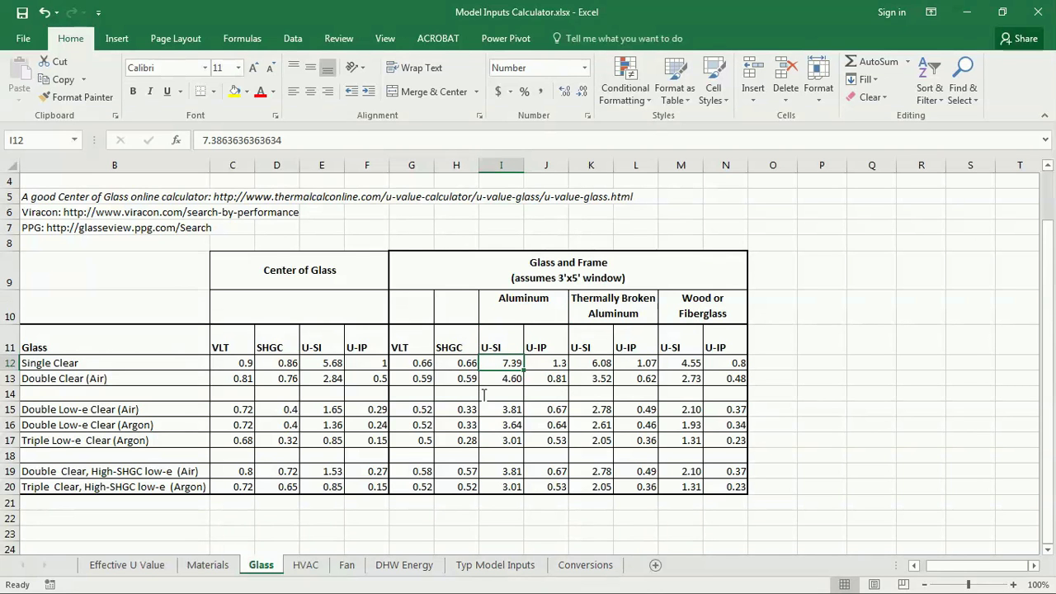
{"action": "left_click", "coordinate": [420, 363]}
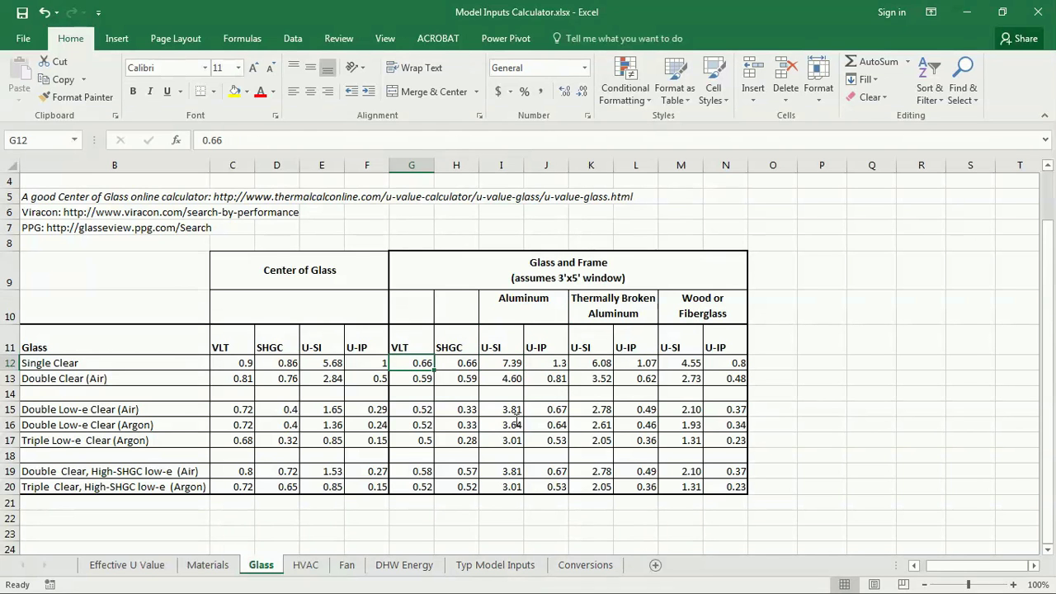
{"action": "left_click", "coordinate": [466, 365]}
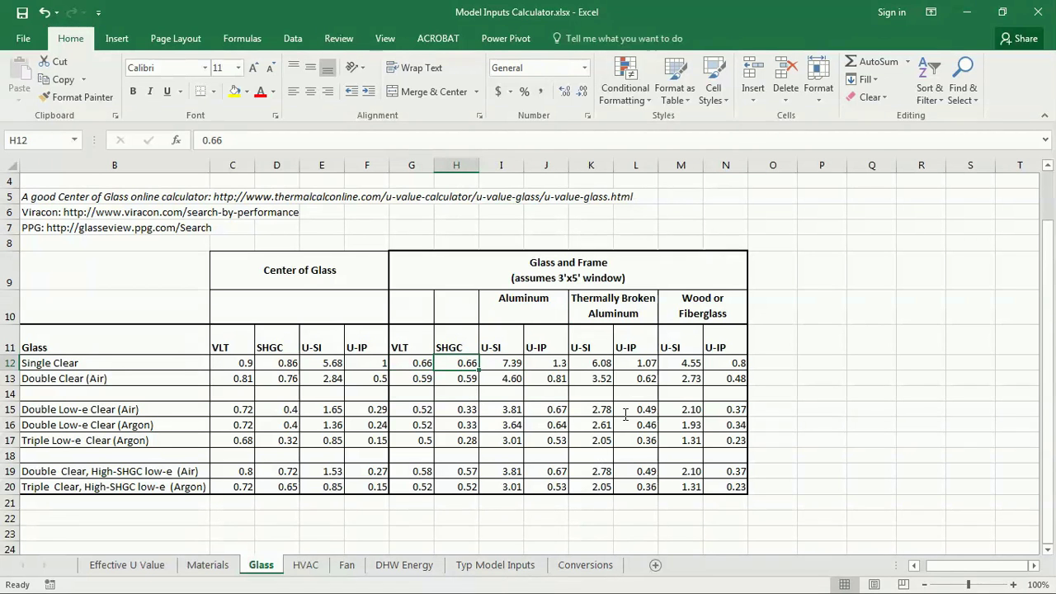
{"action": "left_click", "coordinate": [967, 12]}
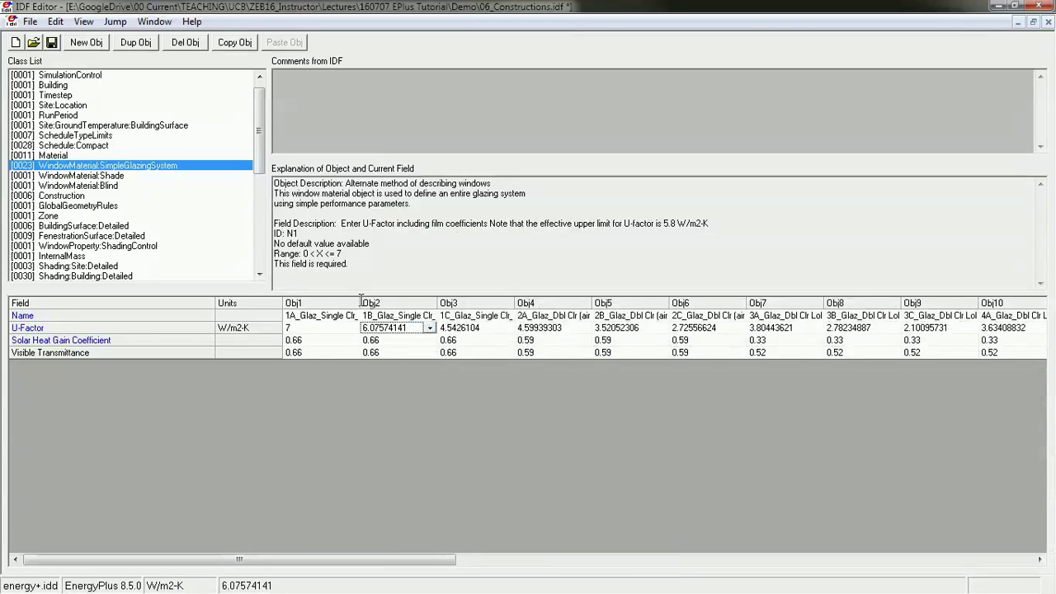
Widen 1A_Glaz_Single Clr_Alum's column and check its U-Factor 7, SHGC 0.66 and transmittance 0.66
{"action": "left_click_drag", "start_coordinate": [514, 304], "coordinate": [512, 310]}
{"action": "left_click", "coordinate": [291, 317]}
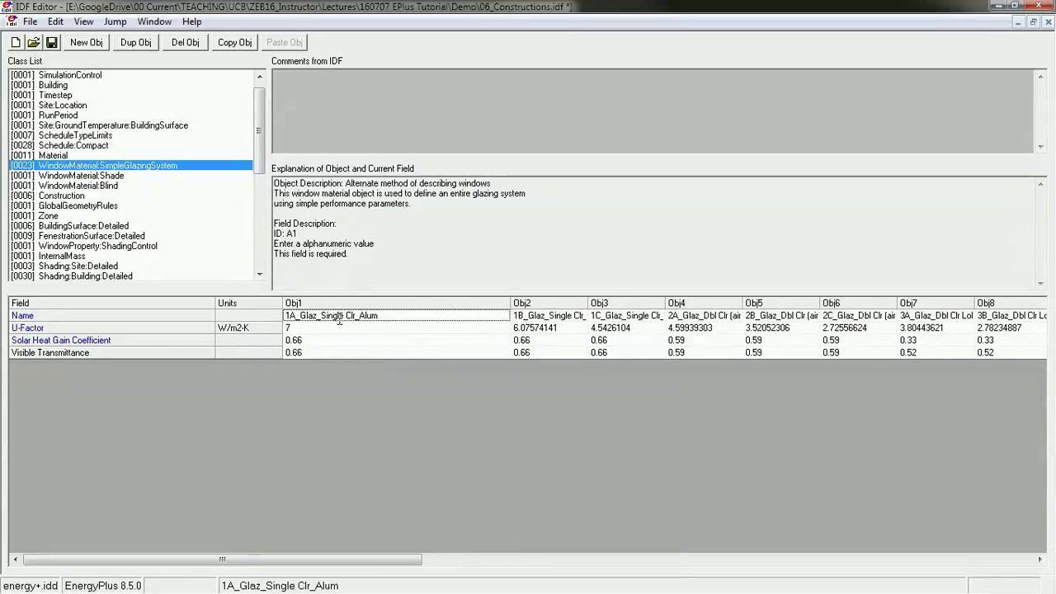
{"action": "left_click", "coordinate": [297, 329]}
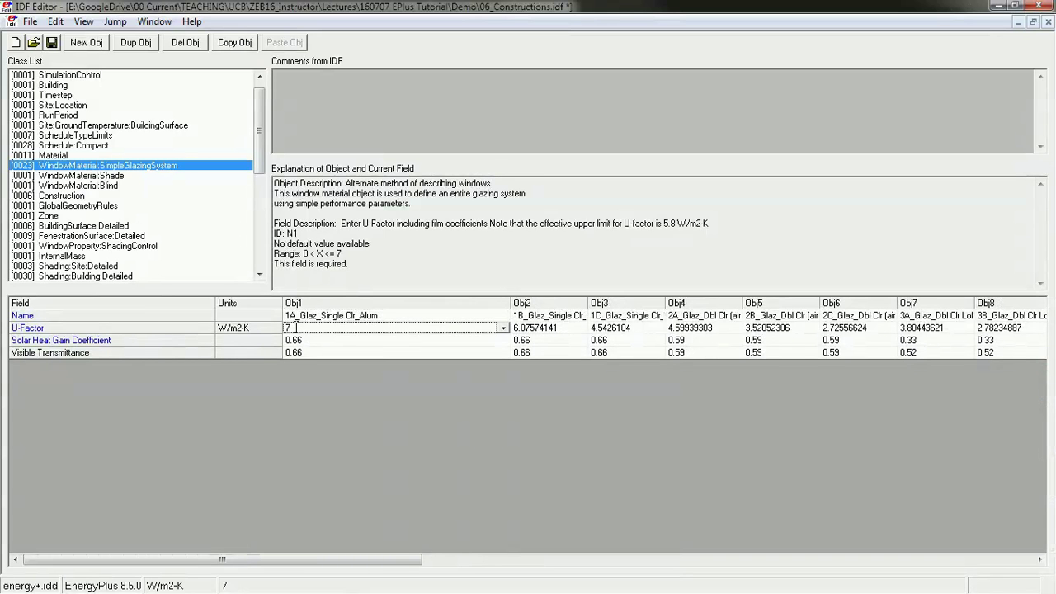
{"action": "left_click", "coordinate": [305, 345]}
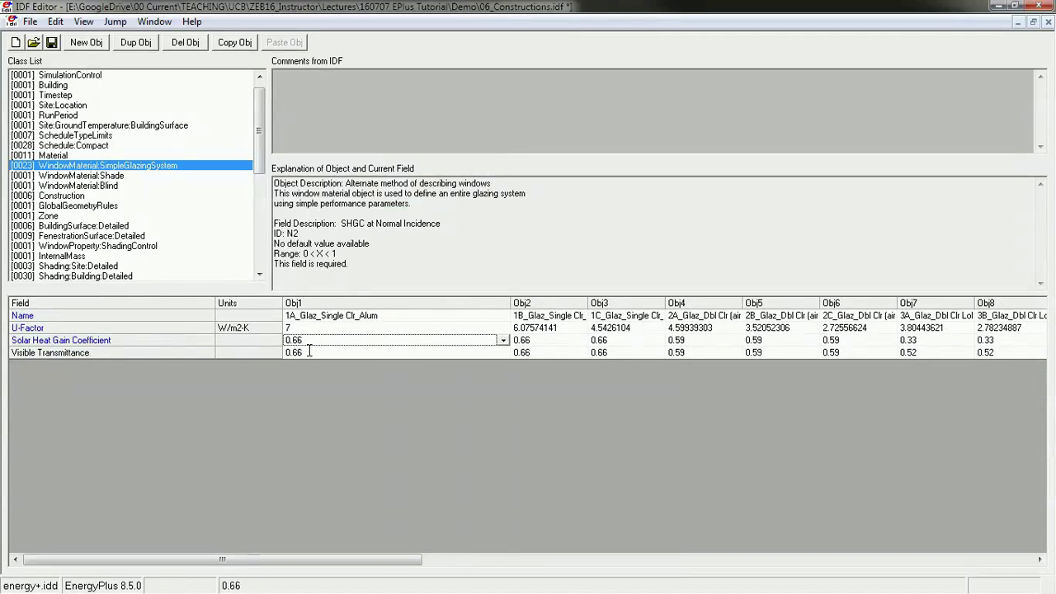
{"action": "left_click", "coordinate": [308, 352]}
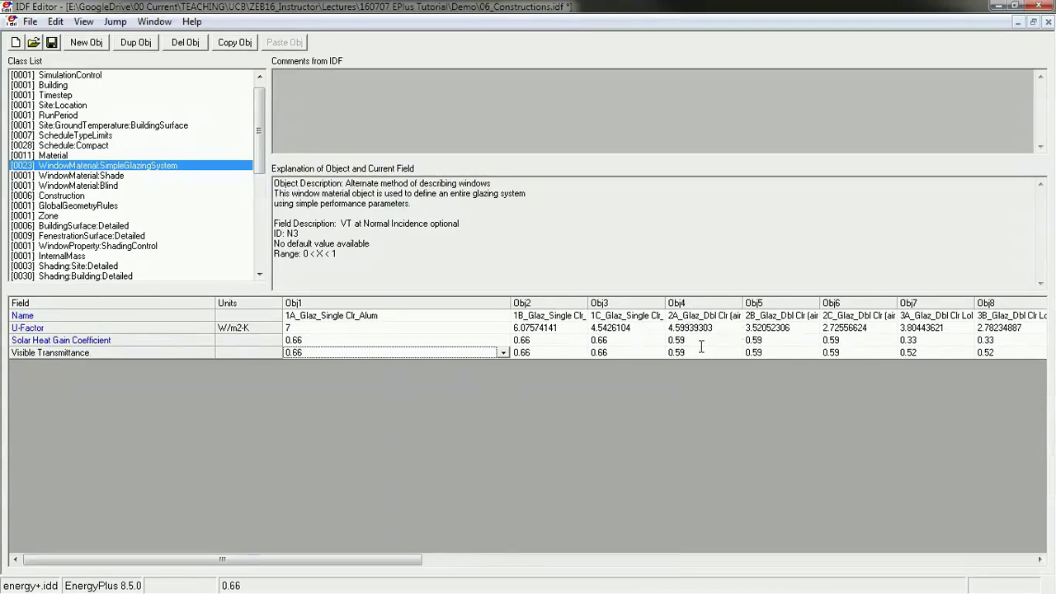
{"action": "left_click", "coordinate": [716, 304]}
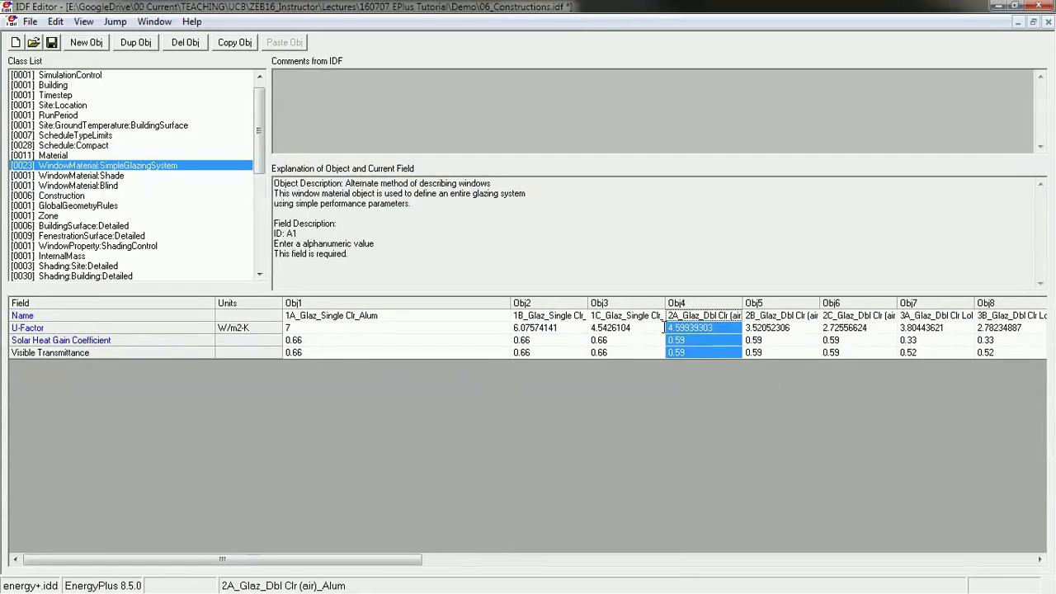
{"action": "left_click", "coordinate": [626, 341]}
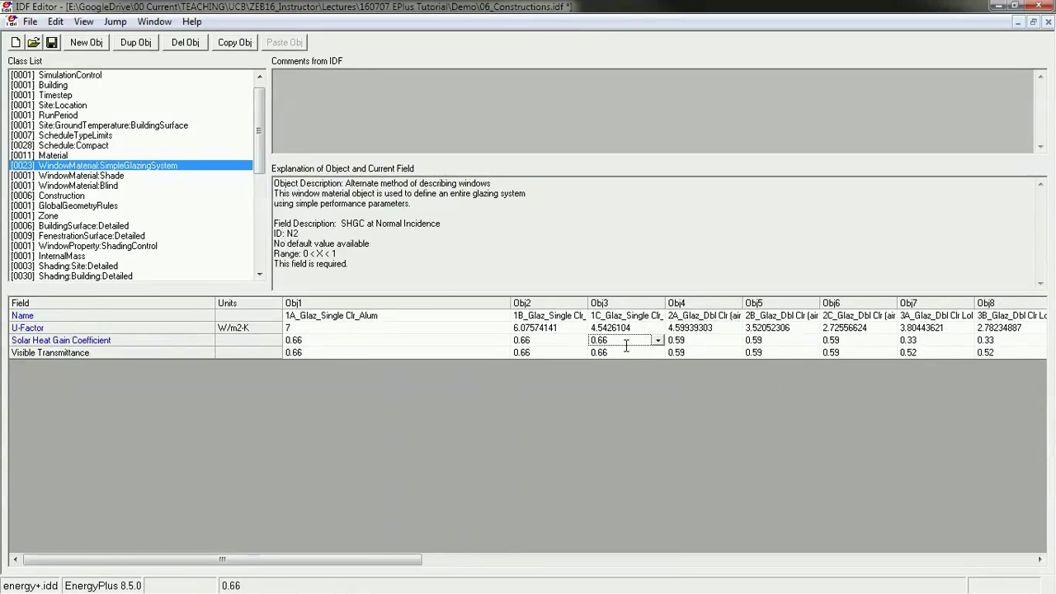
Show the Construction objects and review the exterior window's outside layer, keeping the low-e glazing
{"action": "left_click", "coordinate": [59, 196]}
{"action": "left_click", "coordinate": [652, 329]}
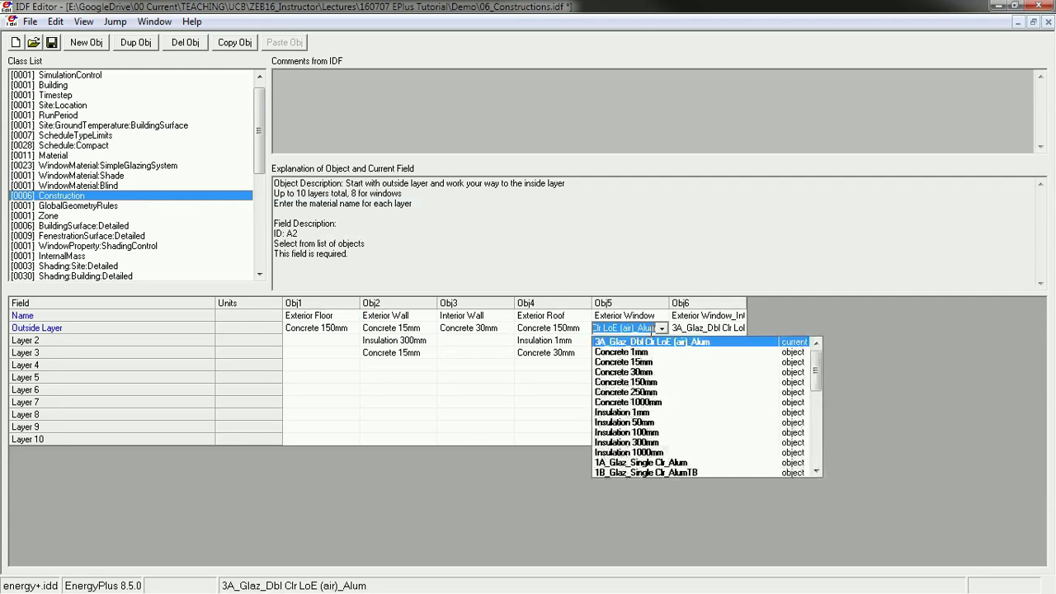
{"action": "left_click_drag", "start_coordinate": [815, 372], "coordinate": [815, 407]}
{"action": "scroll", "coordinate": [866, 322], "scroll_direction": "up", "scroll_amount": 3}
{"action": "left_click", "coordinate": [859, 315]}
{"action": "key", "text": "Down"}
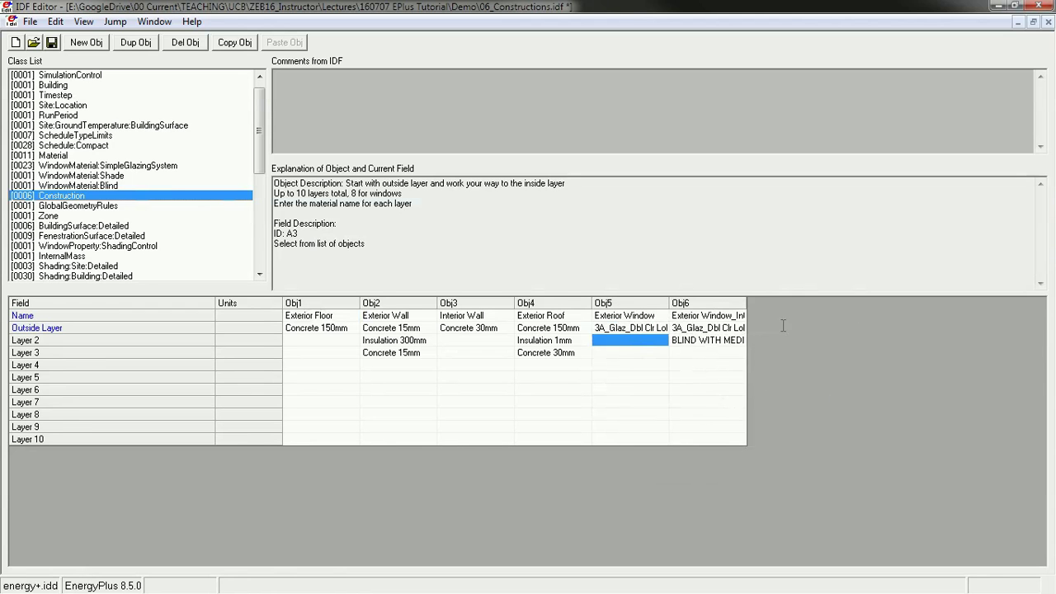
Widen the Exterior Window and Exterior Window_IntShade columns and check the blind layer
{"action": "left_click_drag", "start_coordinate": [747, 303], "coordinate": [849, 303]}
{"action": "left_click_drag", "start_coordinate": [670, 303], "coordinate": [718, 300]}
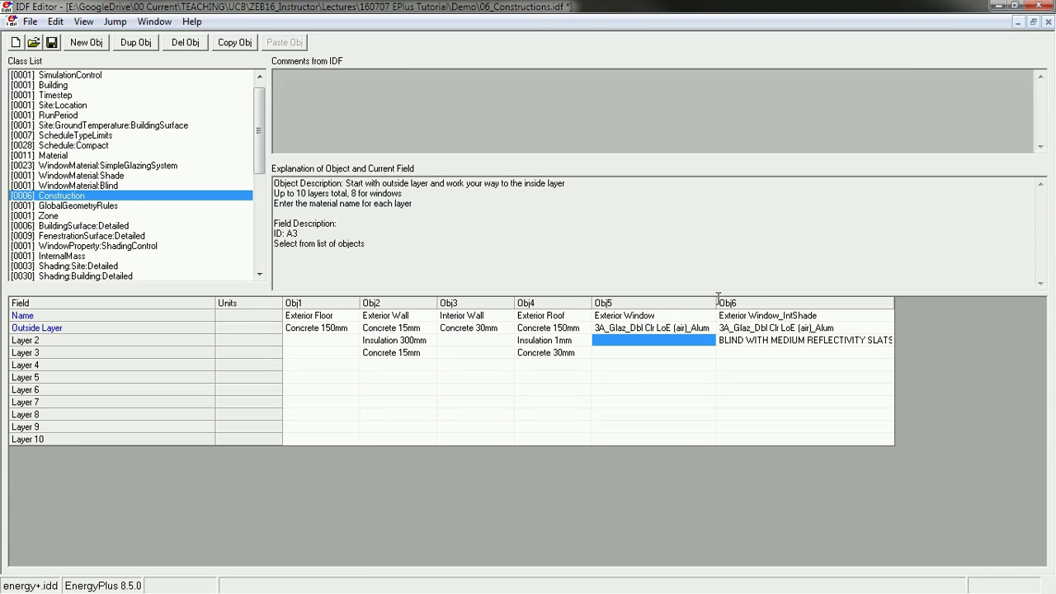
{"action": "left_click", "coordinate": [893, 303]}
{"action": "left_click", "coordinate": [755, 340]}
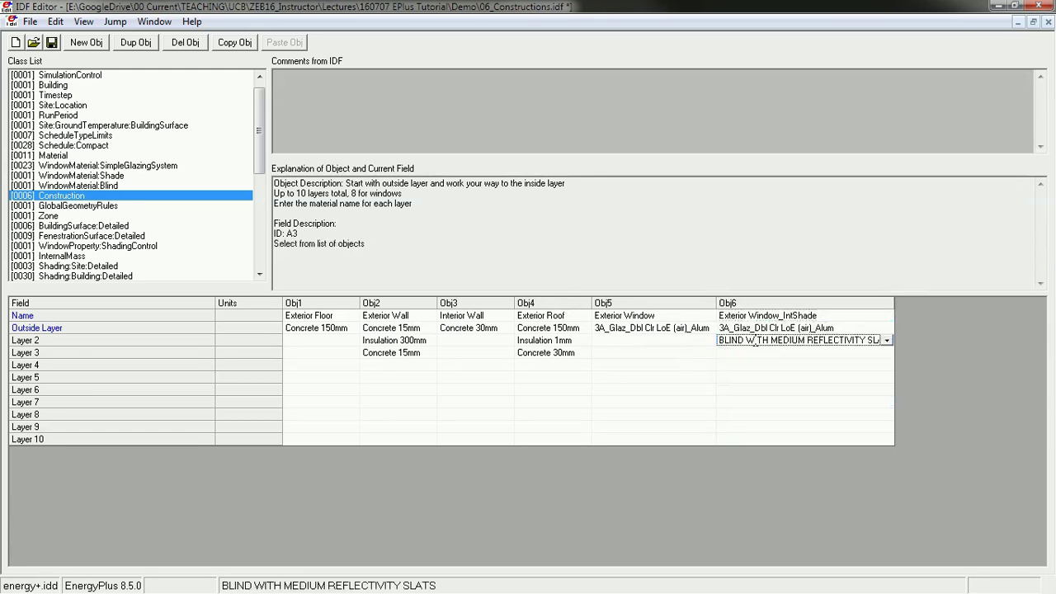
Check the INTERIOR SHADE transmittance and reflectance, then widen the BLIND WITH MEDIUM REFLECTIVITY SLATS column
{"action": "left_click", "coordinate": [42, 166]}
{"action": "left_click", "coordinate": [43, 176]}
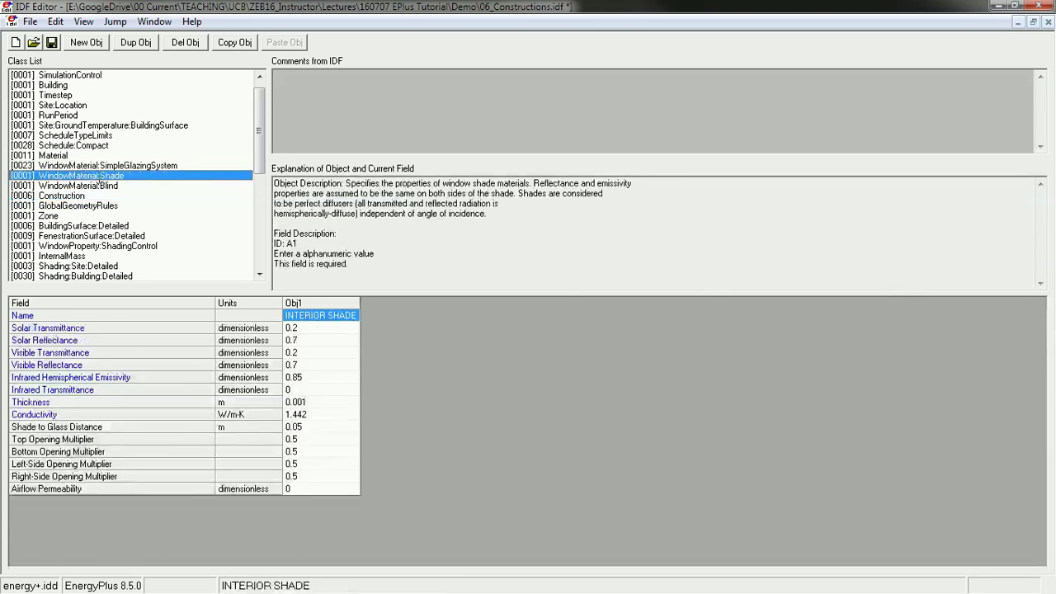
{"action": "left_click", "coordinate": [81, 185]}
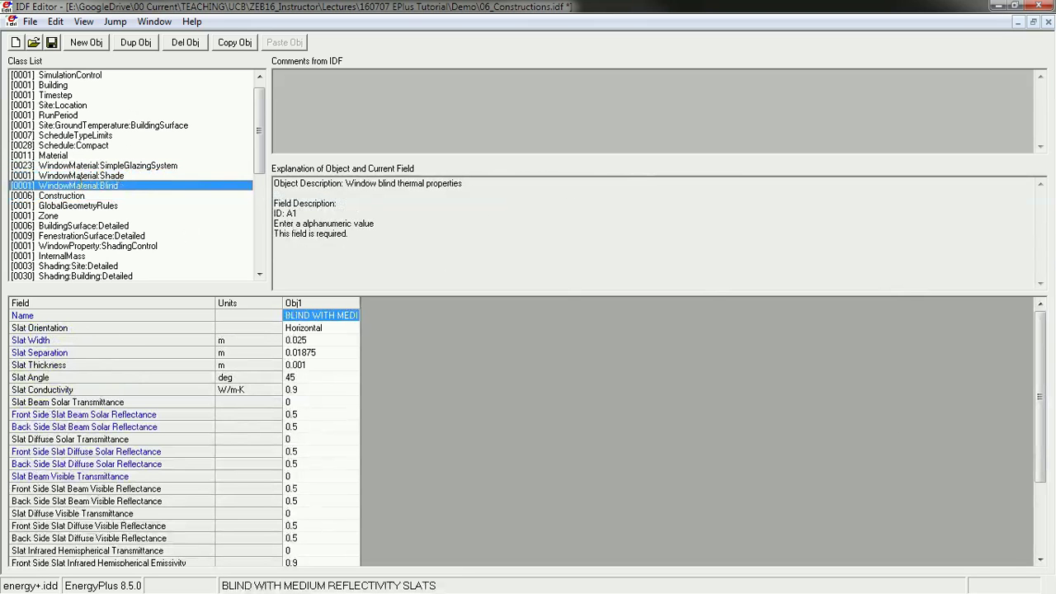
{"action": "left_click", "coordinate": [110, 175]}
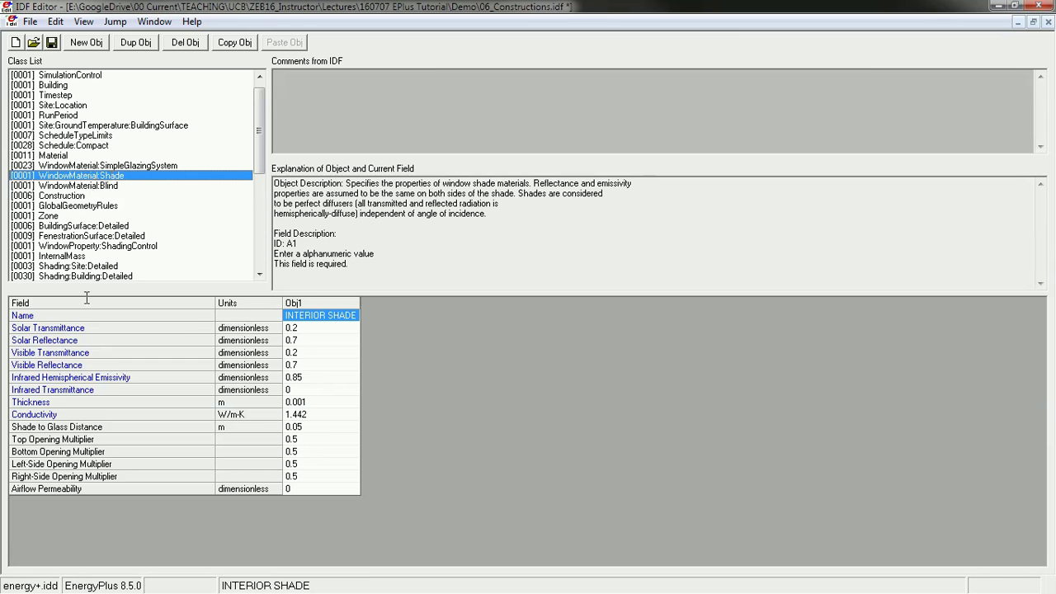
{"action": "left_click", "coordinate": [75, 329]}
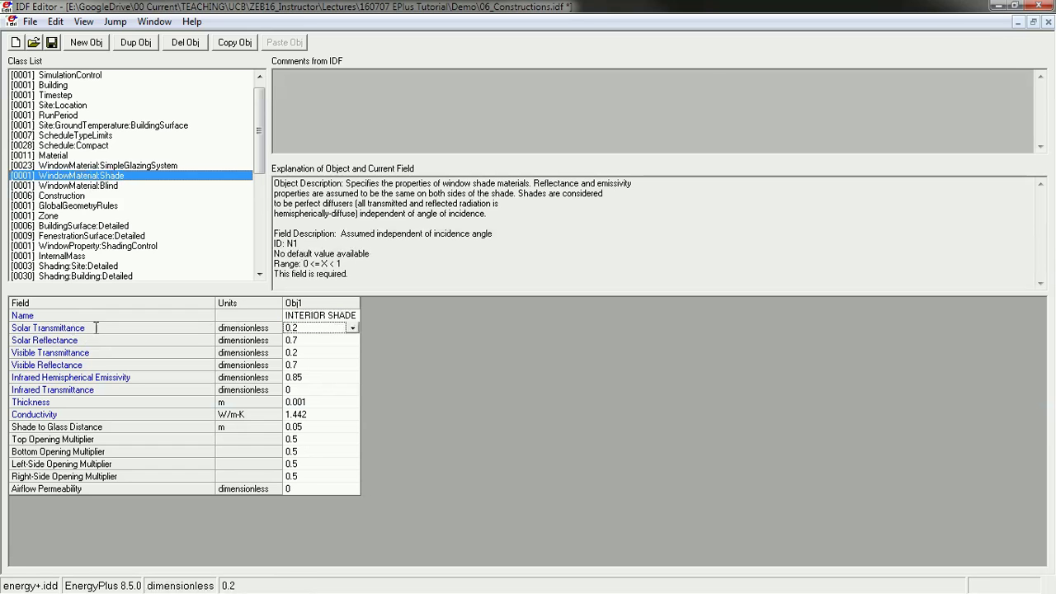
{"action": "left_click", "coordinate": [72, 340]}
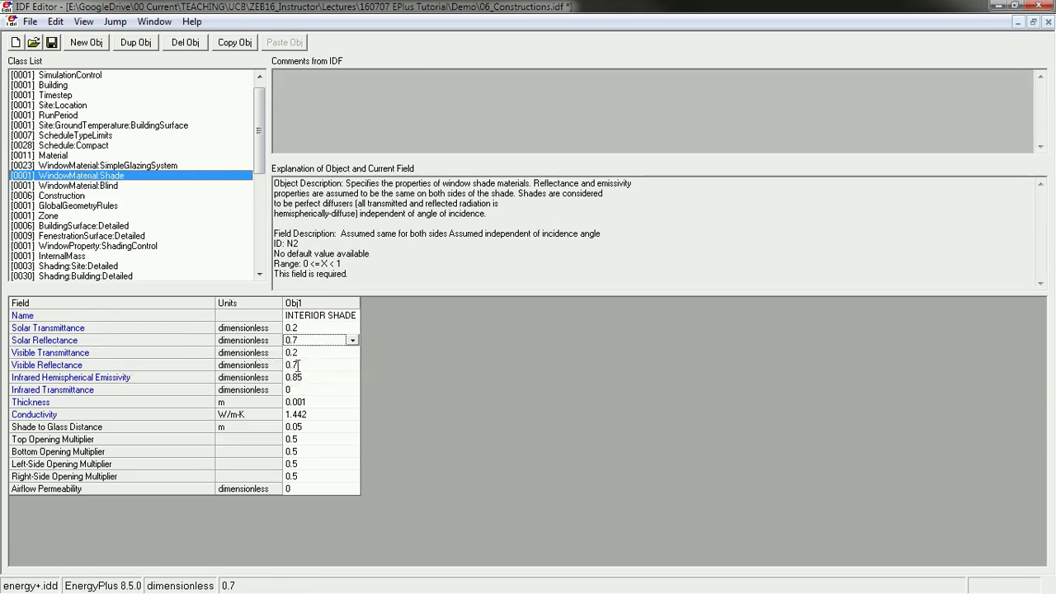
{"action": "left_click", "coordinate": [98, 187]}
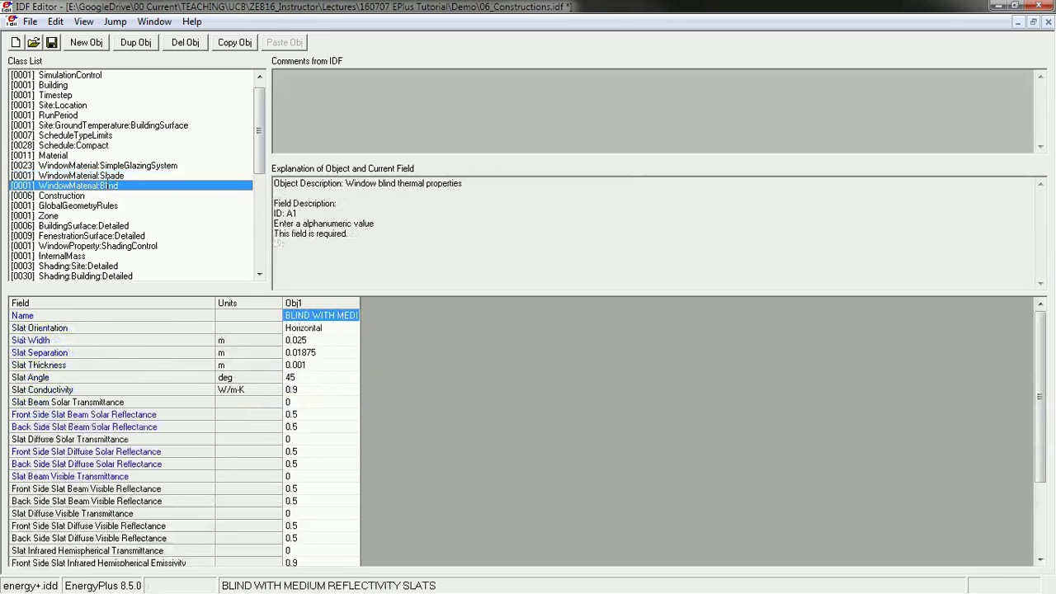
{"action": "left_click_drag", "start_coordinate": [361, 317], "coordinate": [519, 322]}
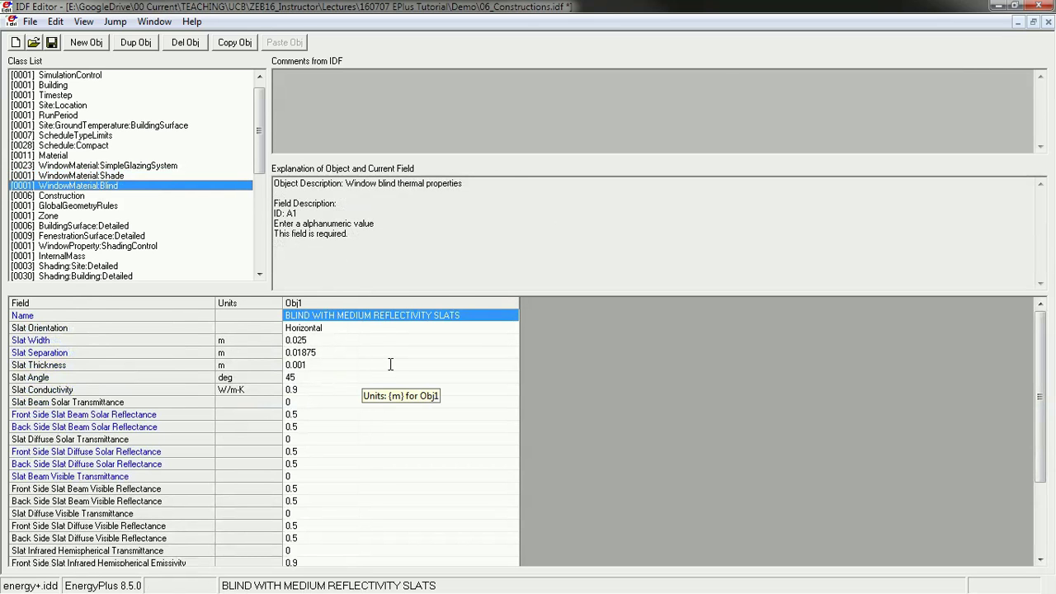
{"action": "left_click", "coordinate": [73, 196]}
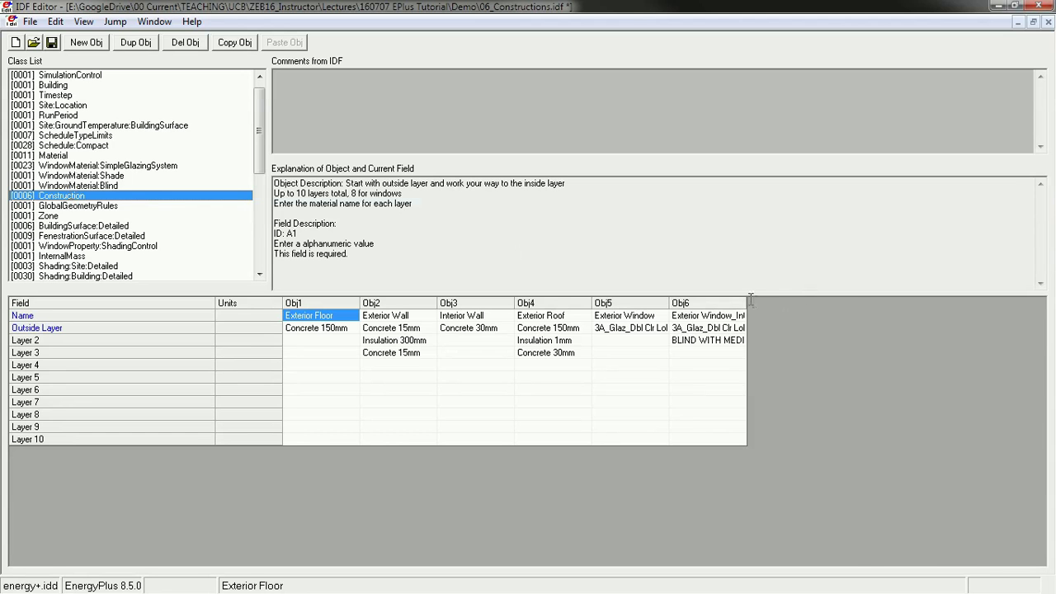
{"action": "left_click_drag", "start_coordinate": [747, 303], "coordinate": [858, 303]}
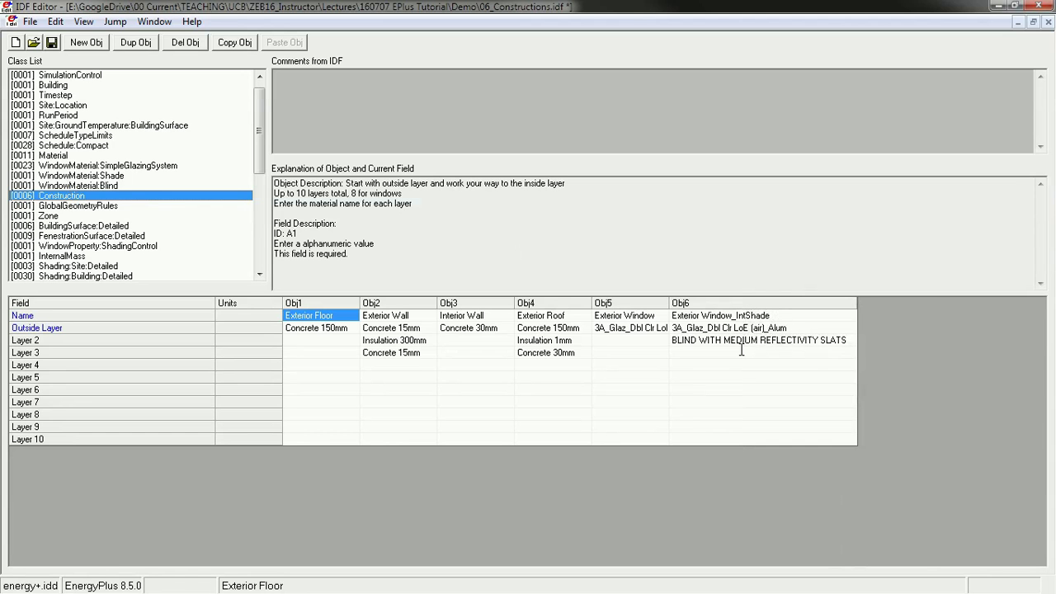
{"action": "left_click", "coordinate": [848, 339]}
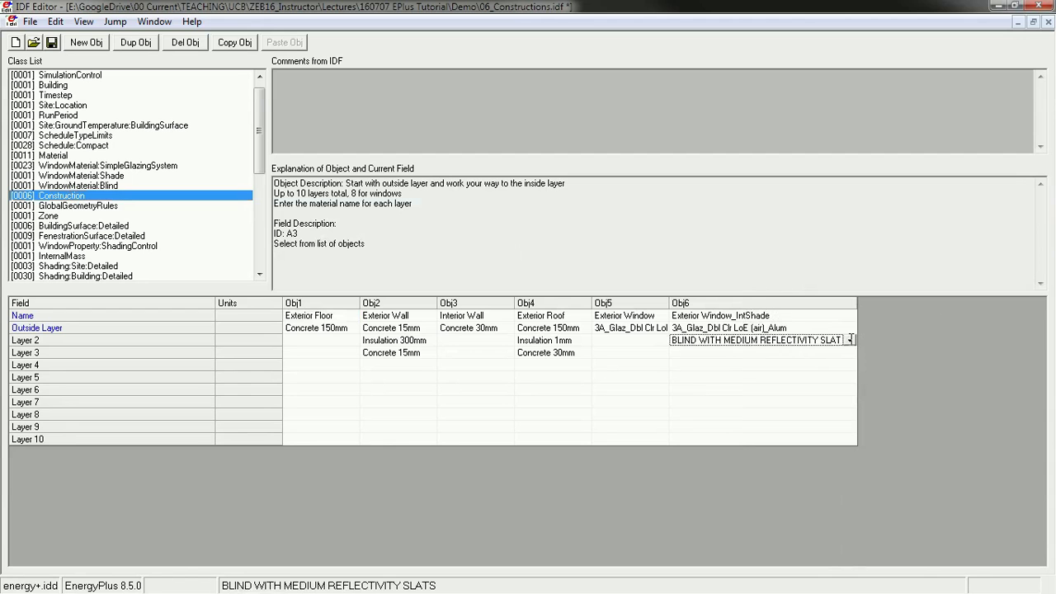
{"action": "left_click", "coordinate": [850, 339]}
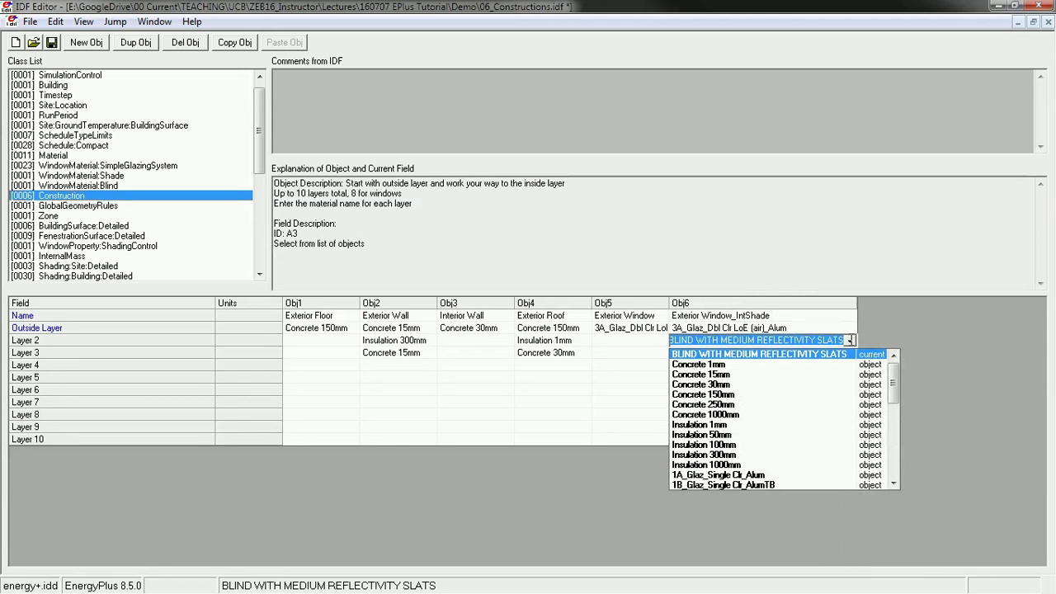
{"action": "left_click", "coordinate": [850, 340]}
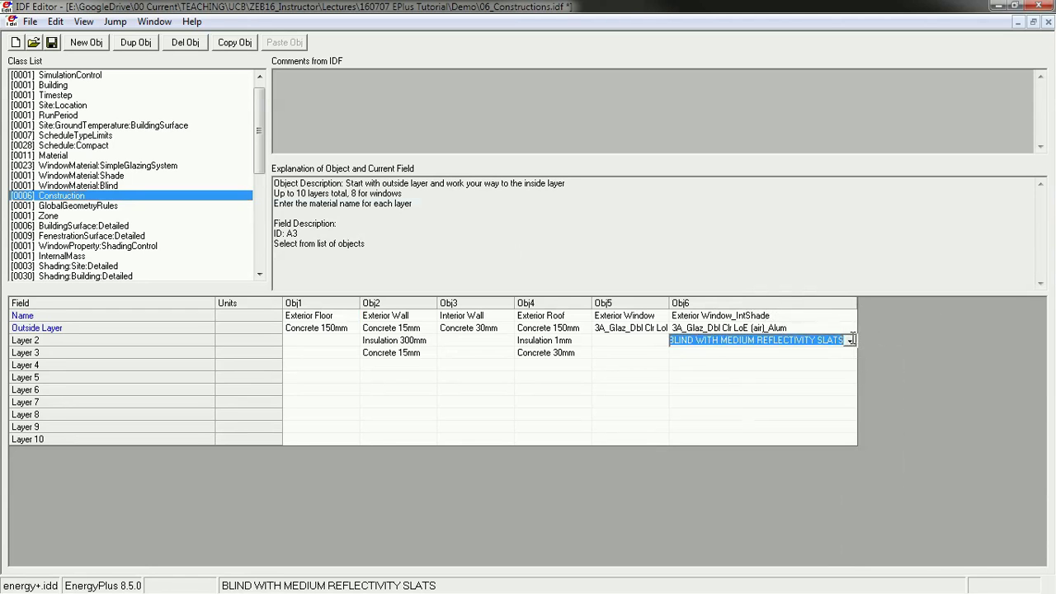
{"action": "left_click", "coordinate": [839, 355]}
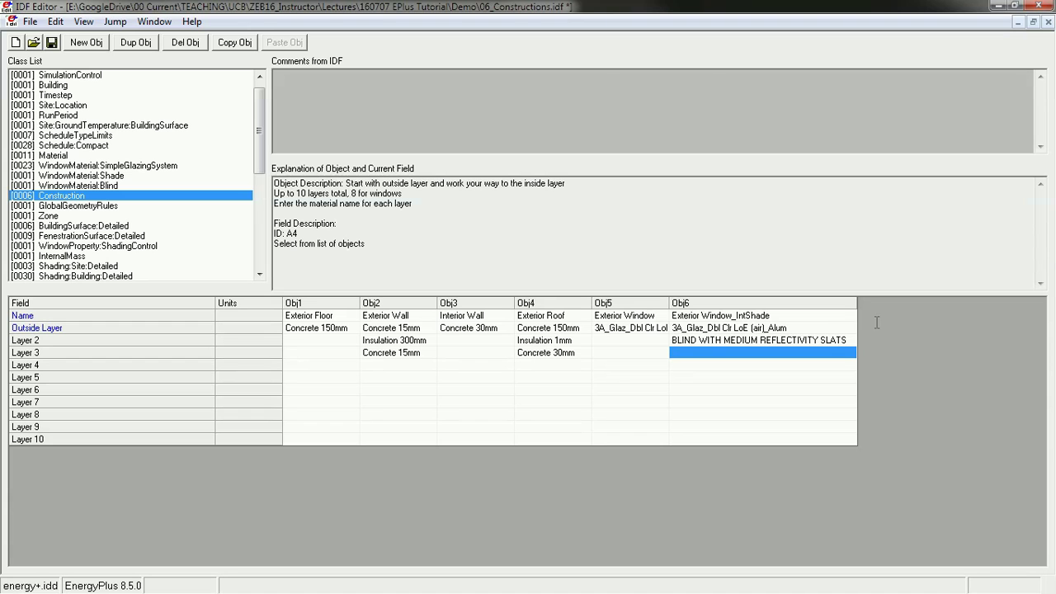
{"action": "left_click_drag", "start_coordinate": [857, 304], "coordinate": [914, 303]}
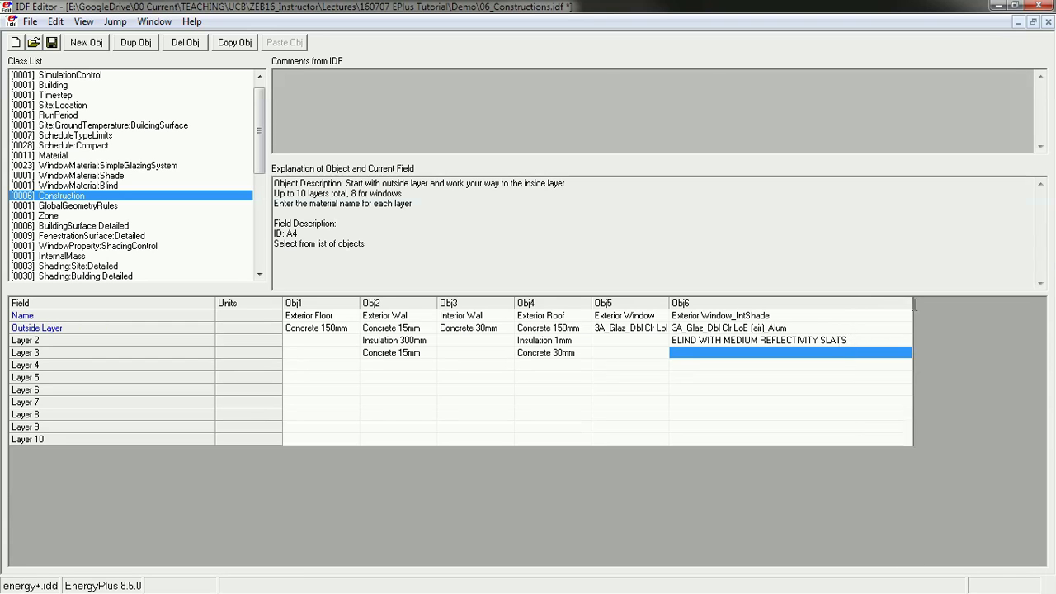
{"action": "left_click", "coordinate": [781, 343]}
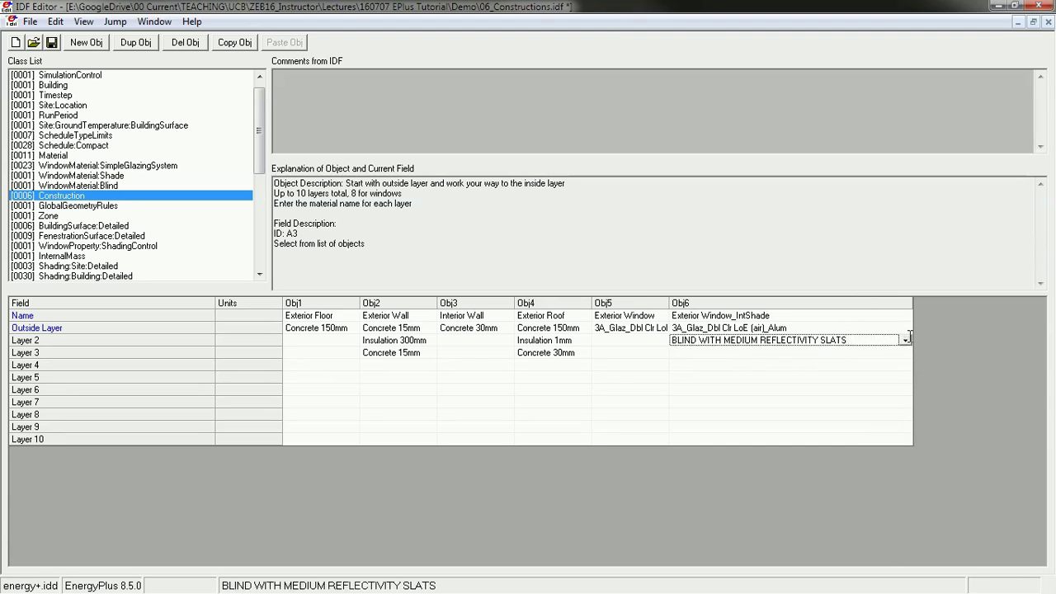
{"action": "left_click", "coordinate": [905, 340]}
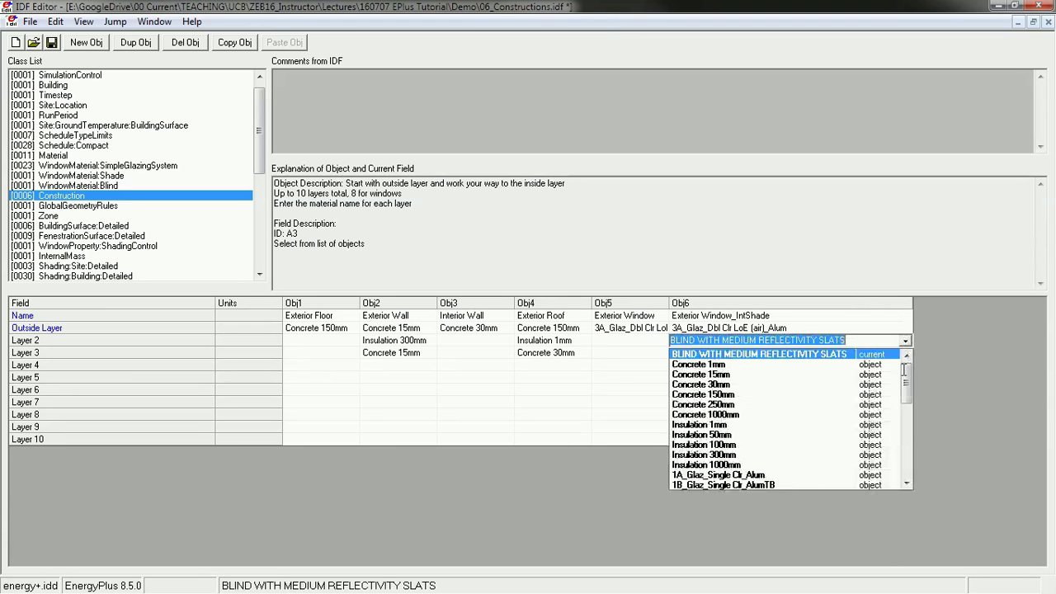
{"action": "left_click_drag", "start_coordinate": [906, 368], "coordinate": [906, 455]}
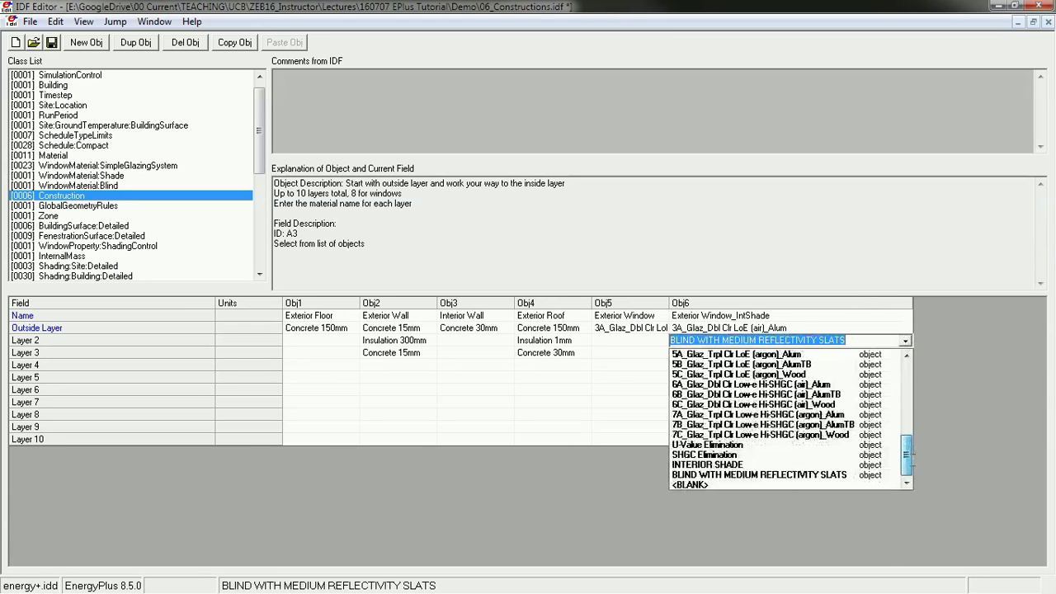
{"action": "left_click", "coordinate": [707, 464]}
{"action": "left_click", "coordinate": [717, 401]}
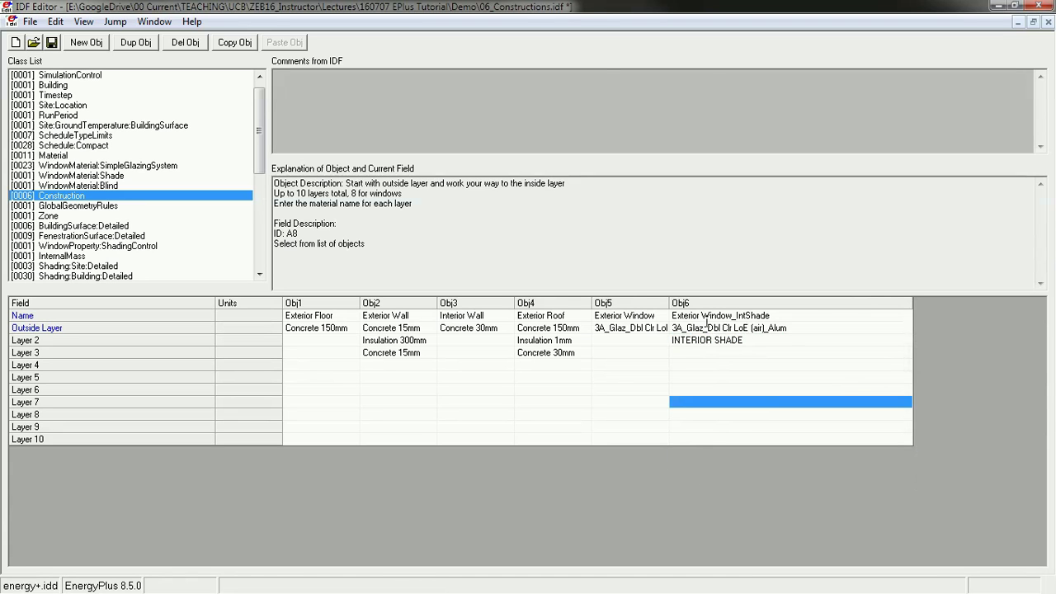
{"action": "left_click", "coordinate": [779, 340]}
{"action": "left_click", "coordinate": [841, 340]}
{"action": "left_click_drag", "start_coordinate": [907, 381], "coordinate": [907, 454]}
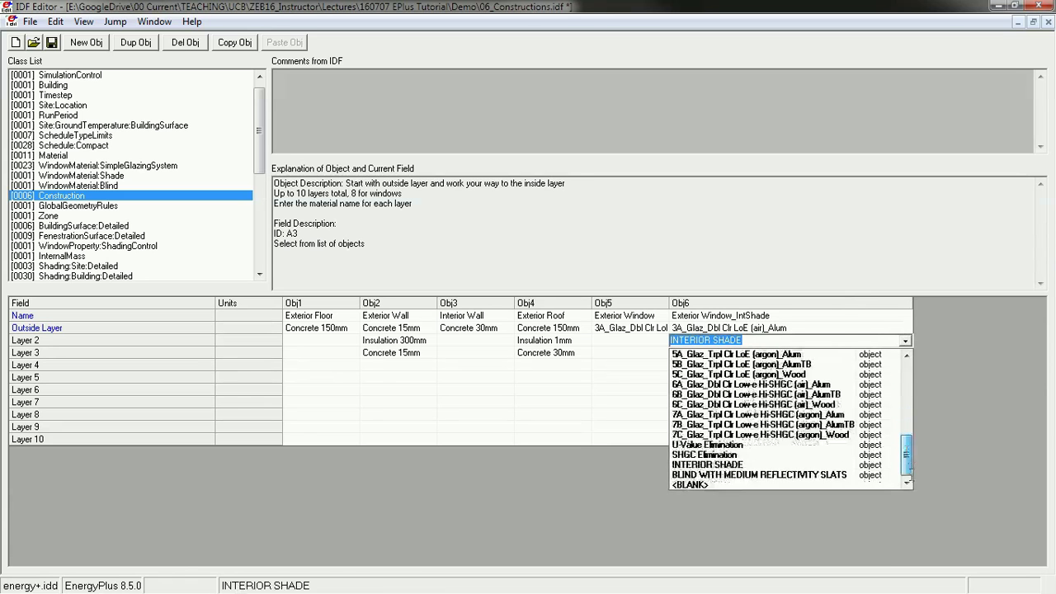
{"action": "left_click", "coordinate": [742, 474]}
{"action": "left_click", "coordinate": [713, 439]}
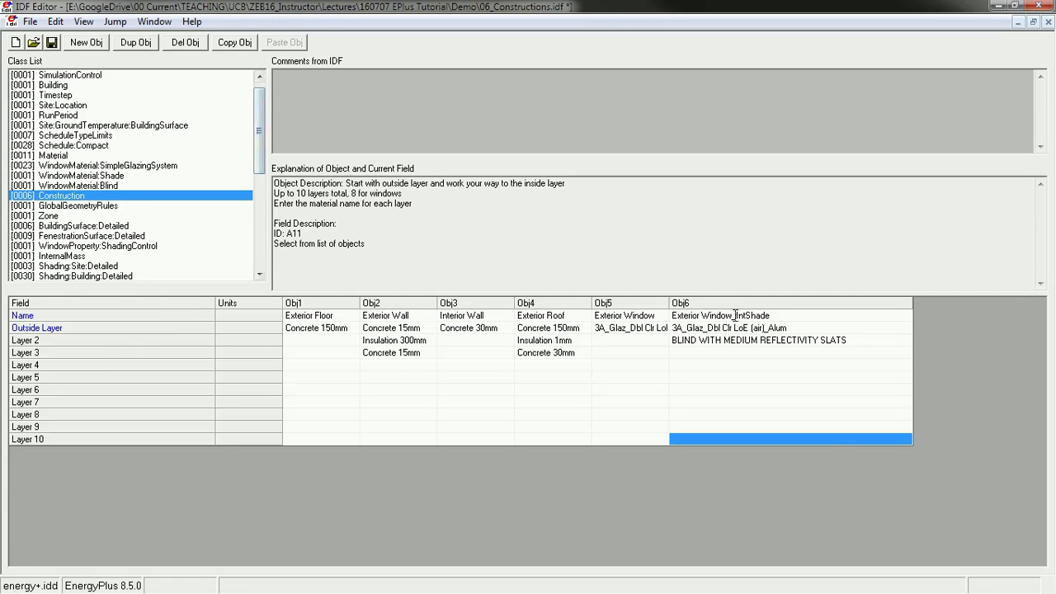
{"action": "left_click", "coordinate": [595, 316]}
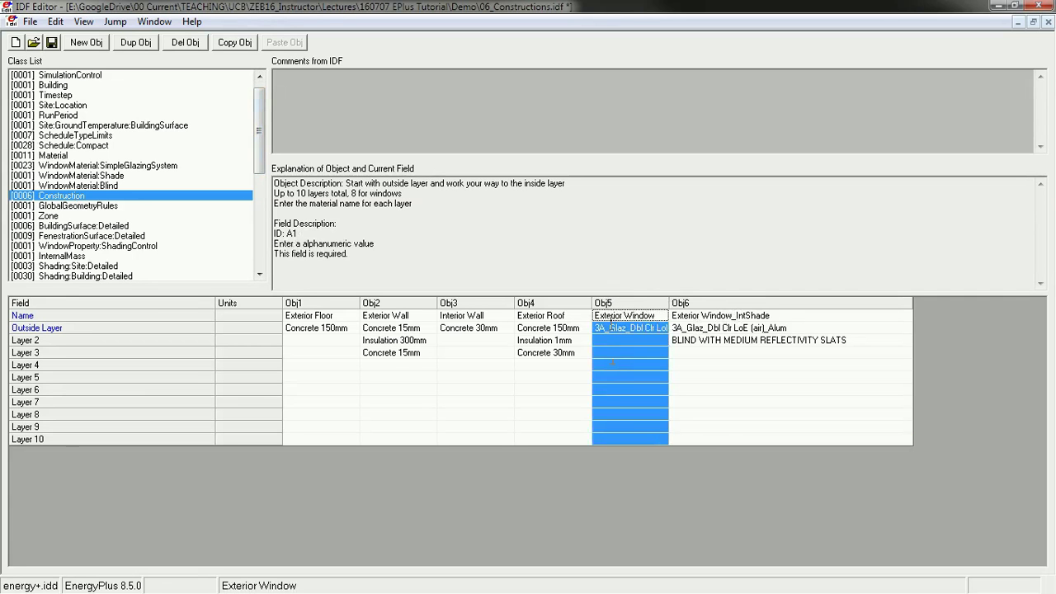
{"action": "left_click", "coordinate": [717, 315]}
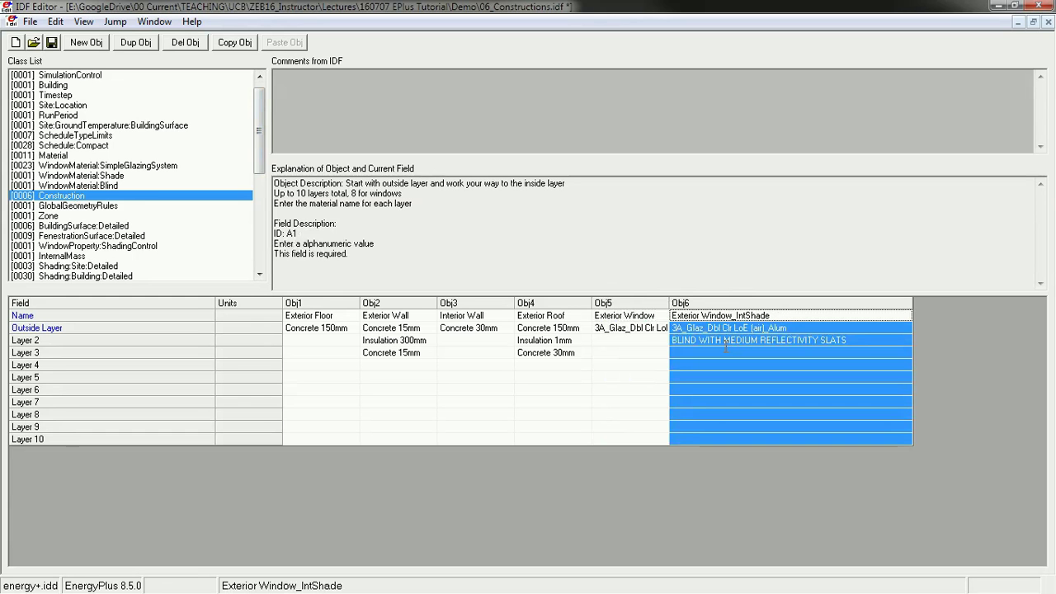
{"action": "left_click", "coordinate": [646, 352]}
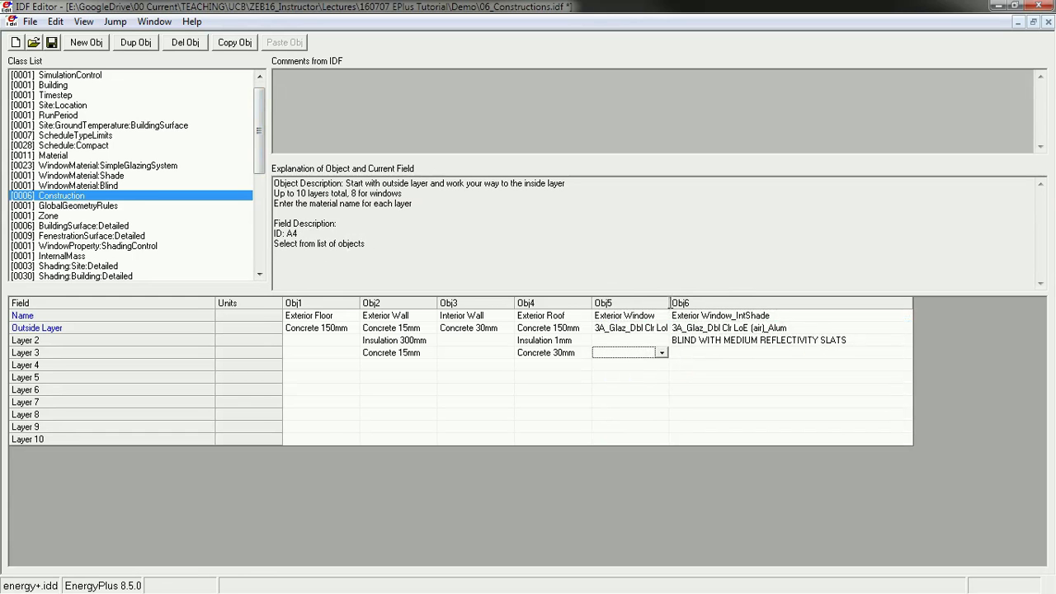
{"action": "left_click_drag", "start_coordinate": [670, 303], "coordinate": [692, 303]}
{"action": "left_click", "coordinate": [629, 303]}
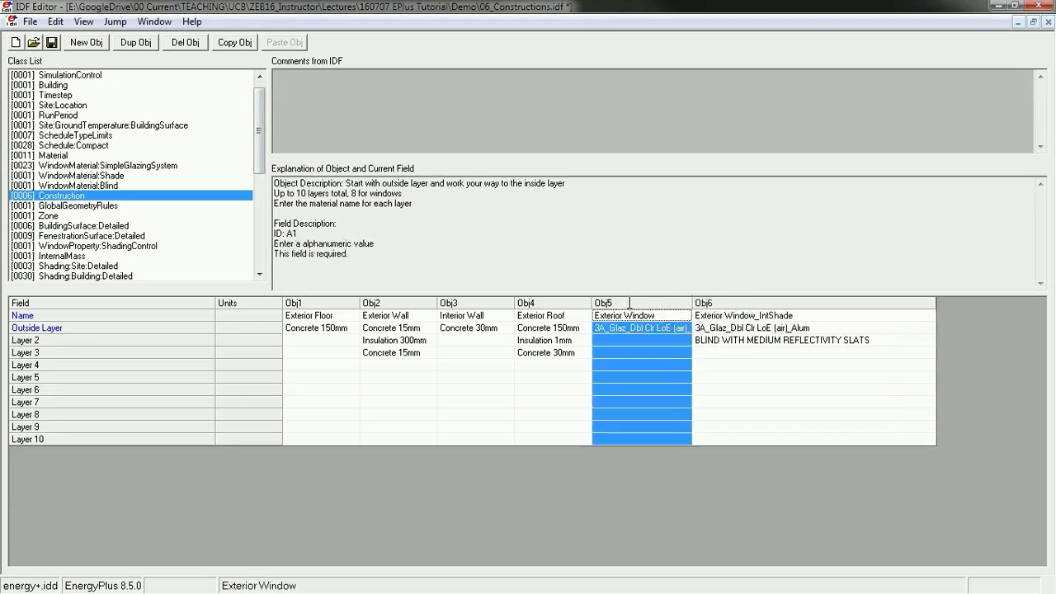
{"action": "left_click", "coordinate": [820, 303]}
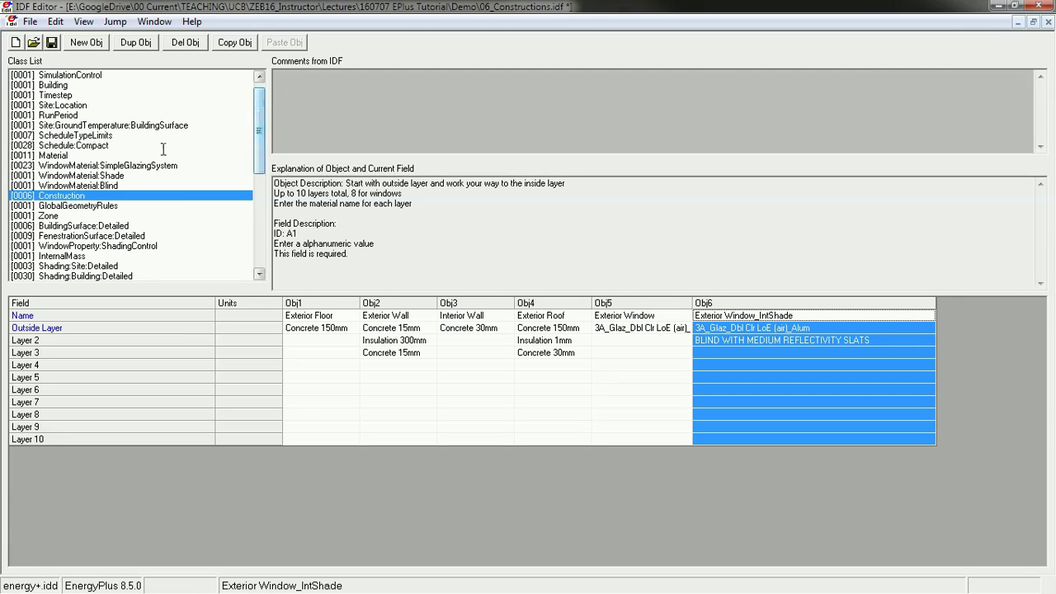
{"action": "left_click", "coordinate": [100, 246]}
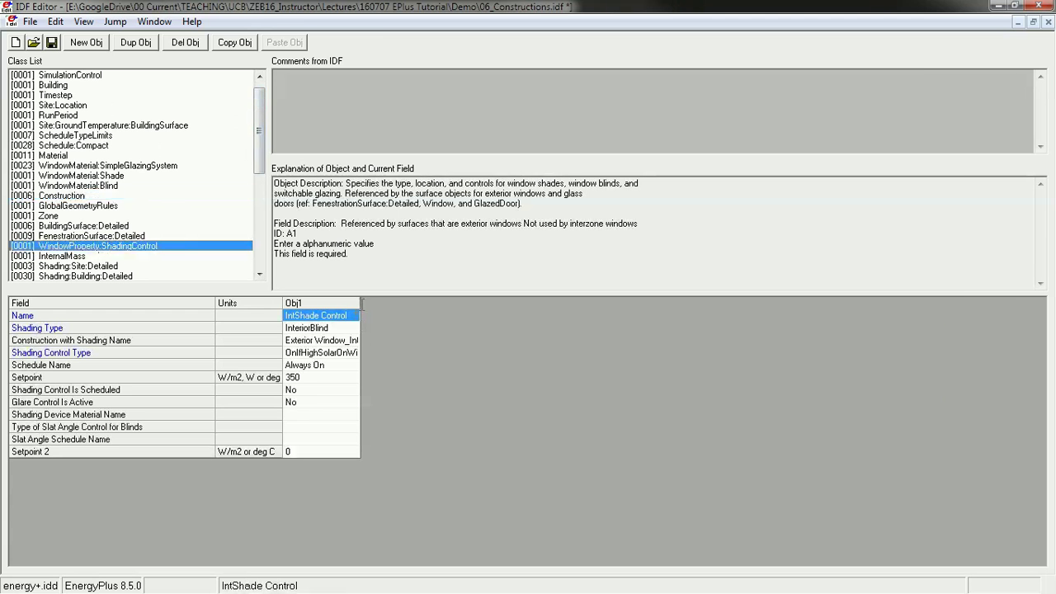
{"action": "left_click_drag", "start_coordinate": [360, 303], "coordinate": [438, 305]}
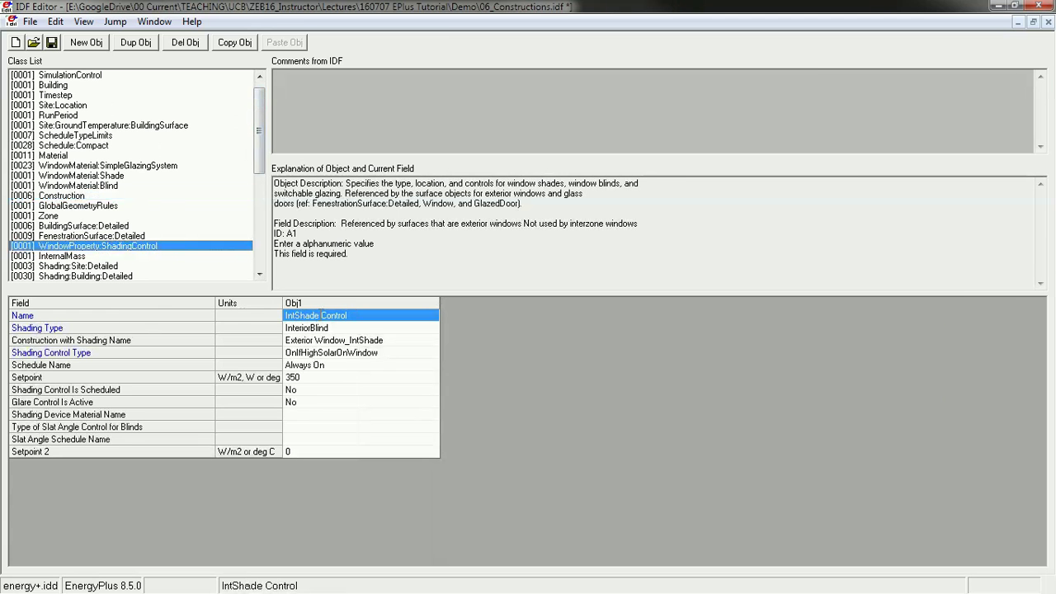
{"action": "left_click", "coordinate": [333, 328]}
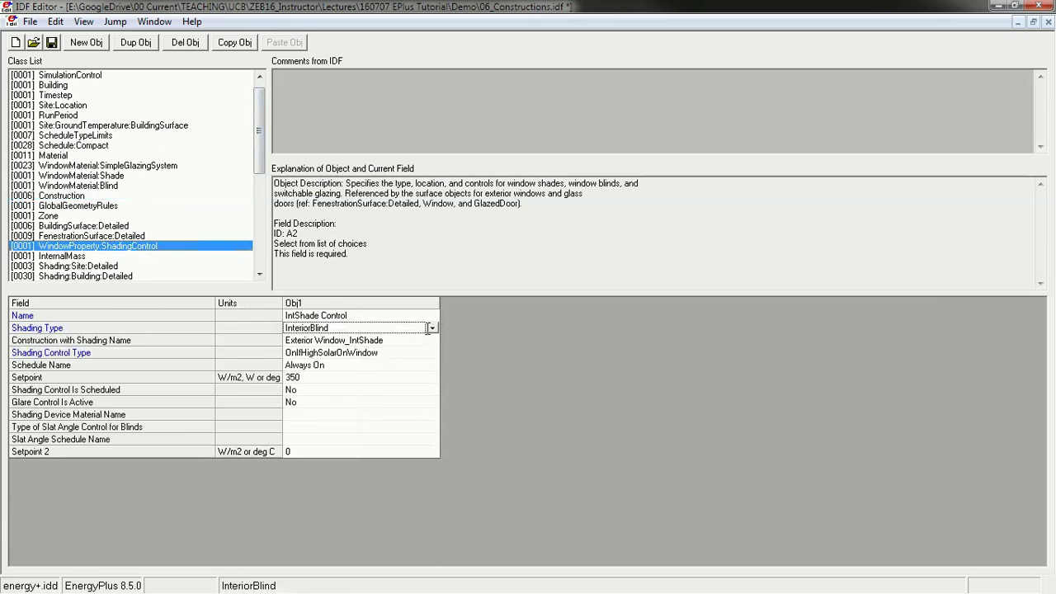
{"action": "left_click", "coordinate": [431, 327]}
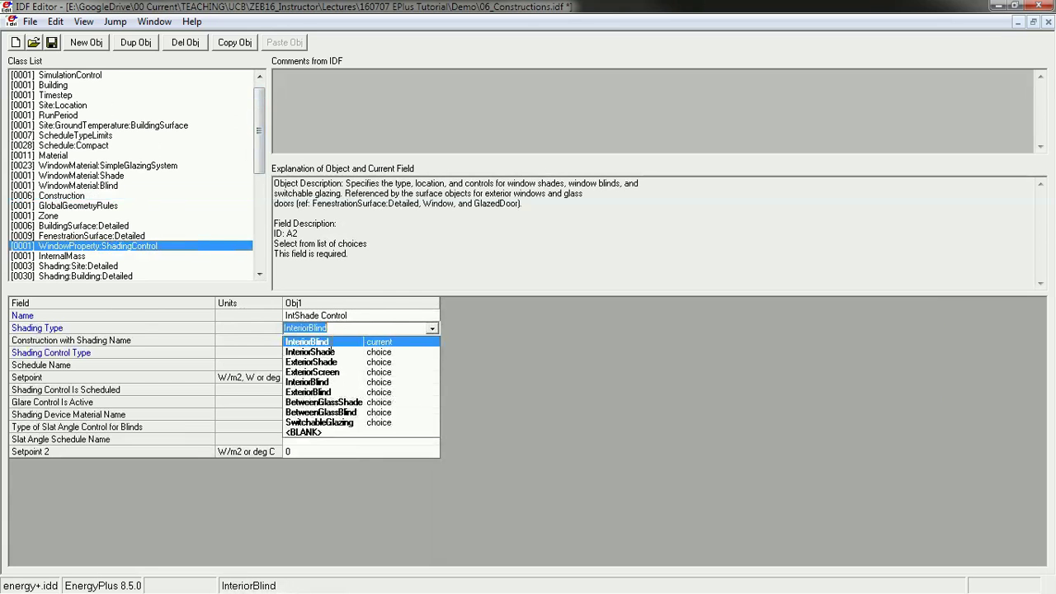
{"action": "left_click", "coordinate": [333, 352]}
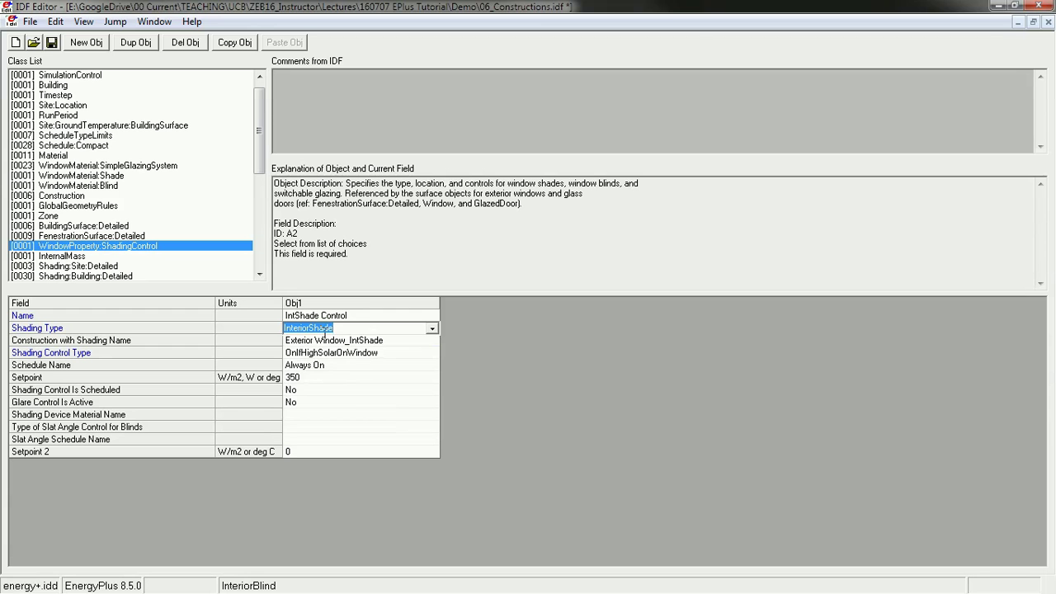
{"action": "left_click", "coordinate": [431, 327]}
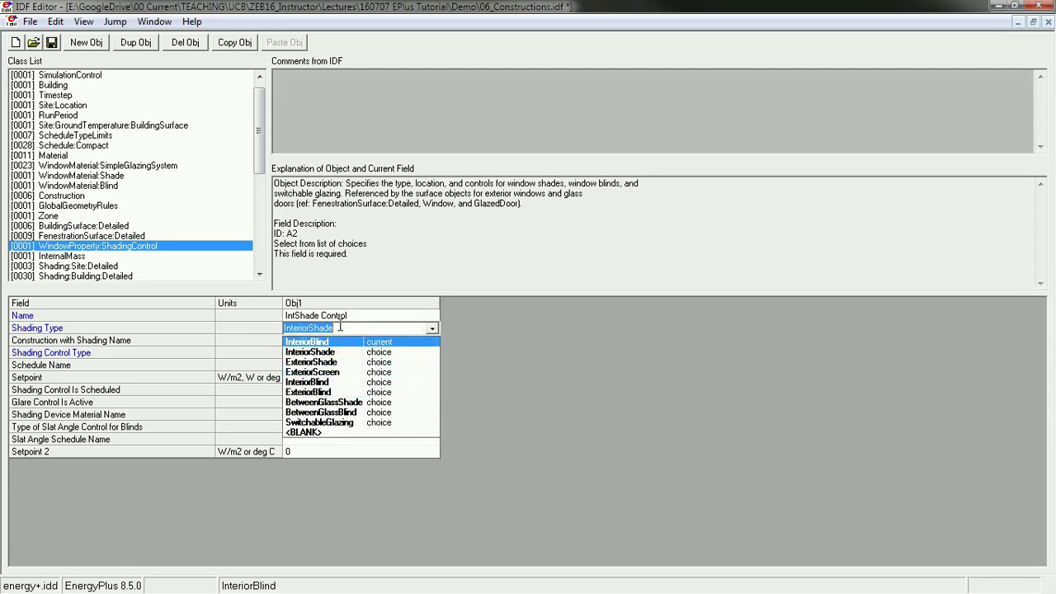
{"action": "left_click", "coordinate": [320, 341]}
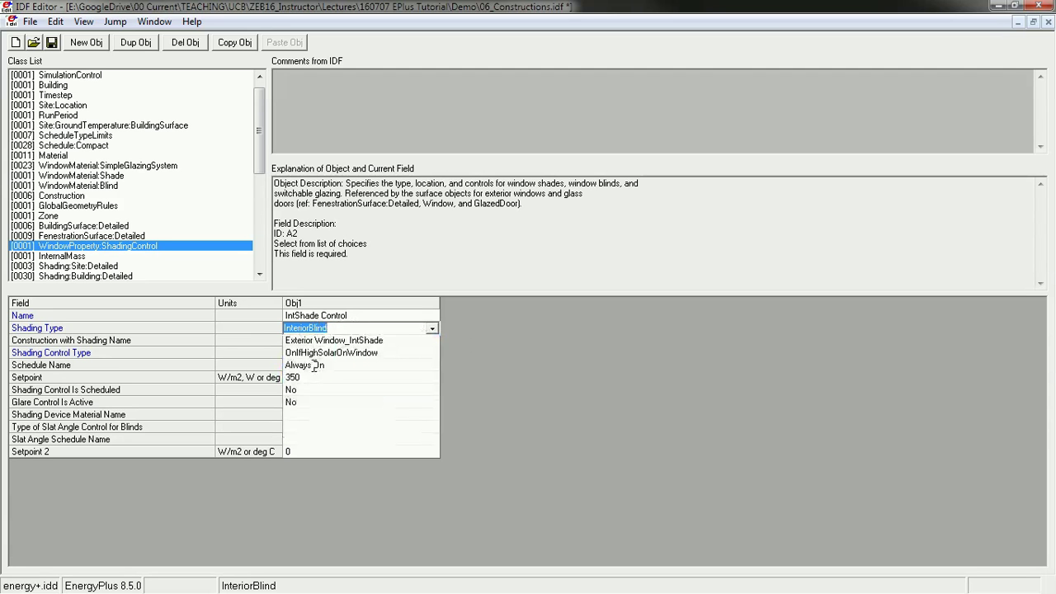
{"action": "left_click", "coordinate": [313, 365]}
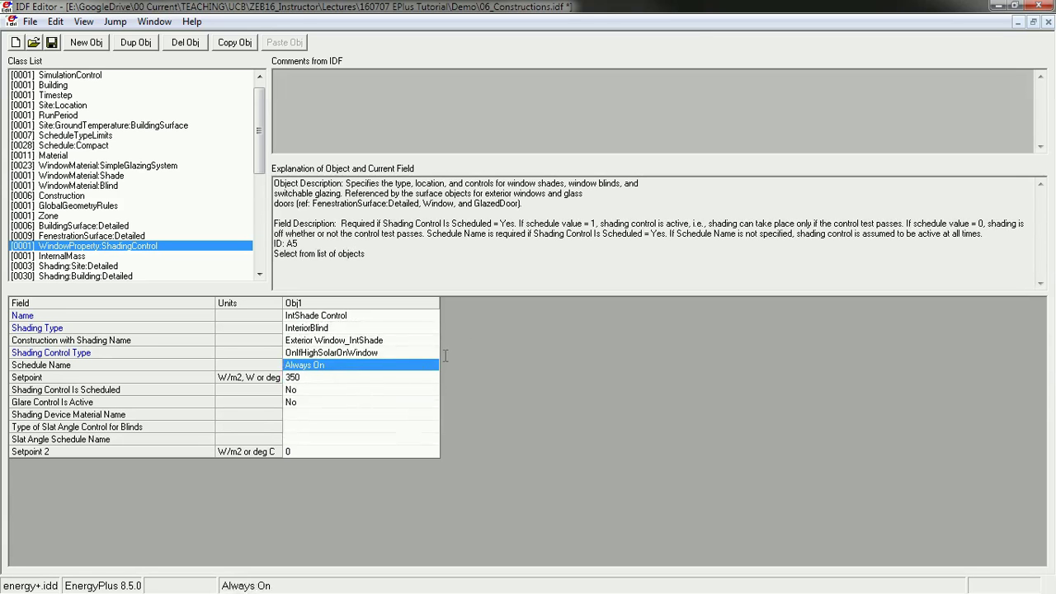
{"action": "left_click", "coordinate": [24, 344]}
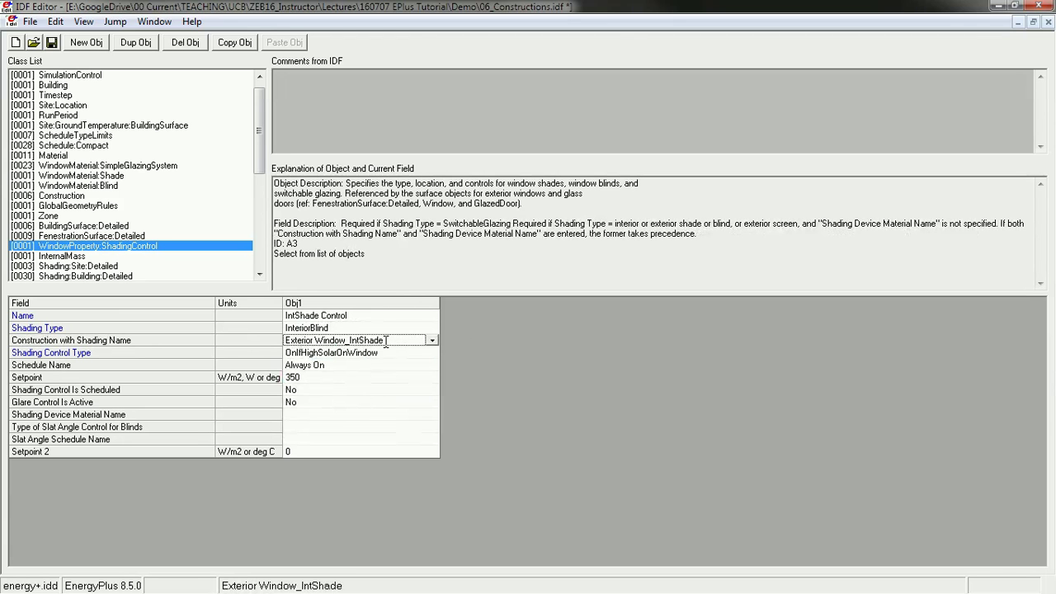
{"action": "left_click", "coordinate": [65, 196]}
{"action": "left_click_drag", "start_coordinate": [747, 302], "coordinate": [868, 302]}
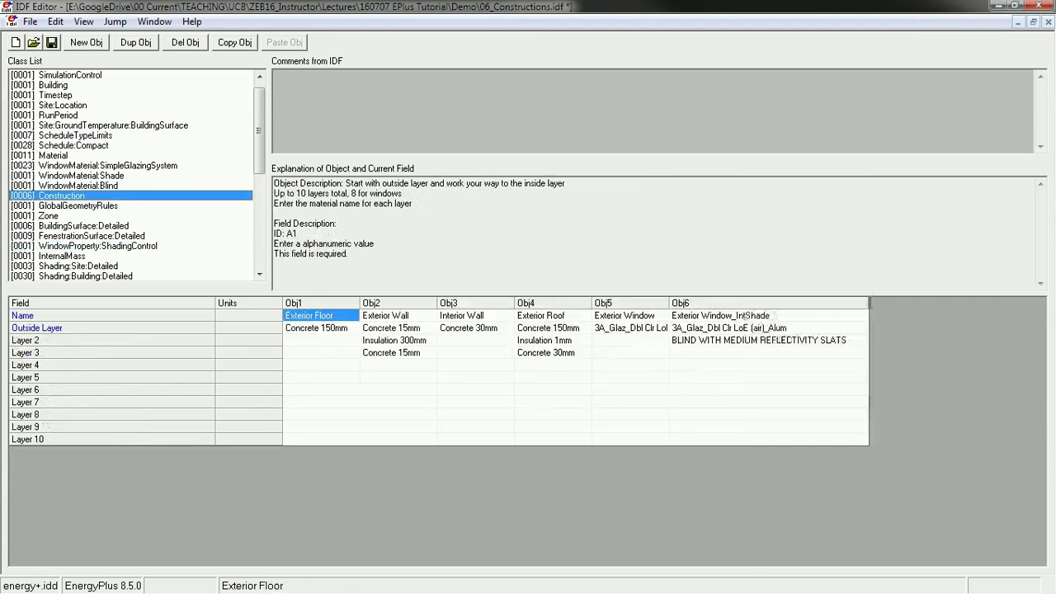
{"action": "left_click", "coordinate": [702, 315]}
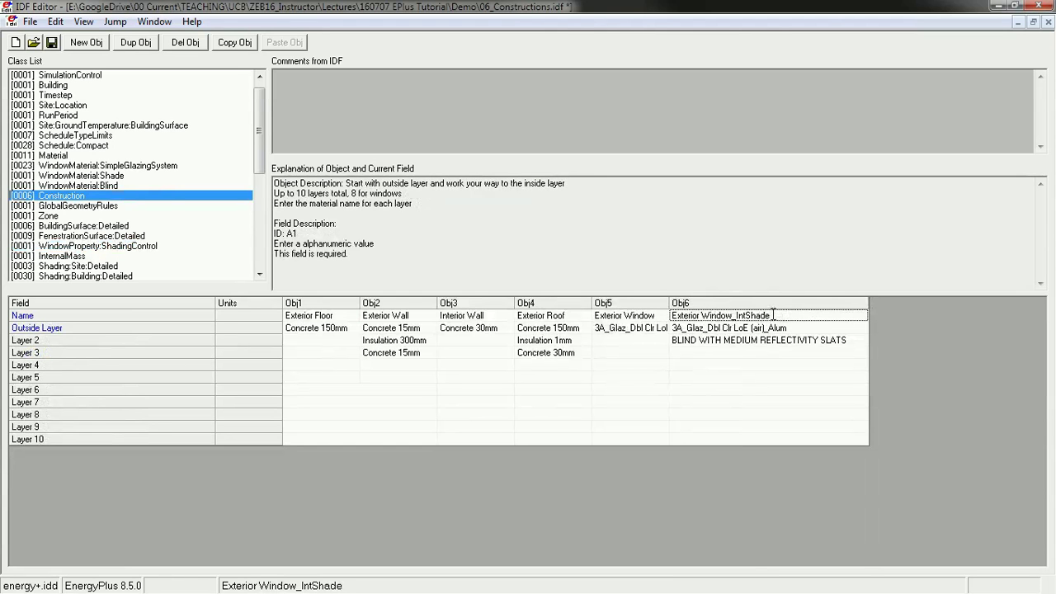
Open the IntShade Control shading control, widen its column, and select the 350 W/m2 setpoint
{"action": "left_click", "coordinate": [126, 247]}
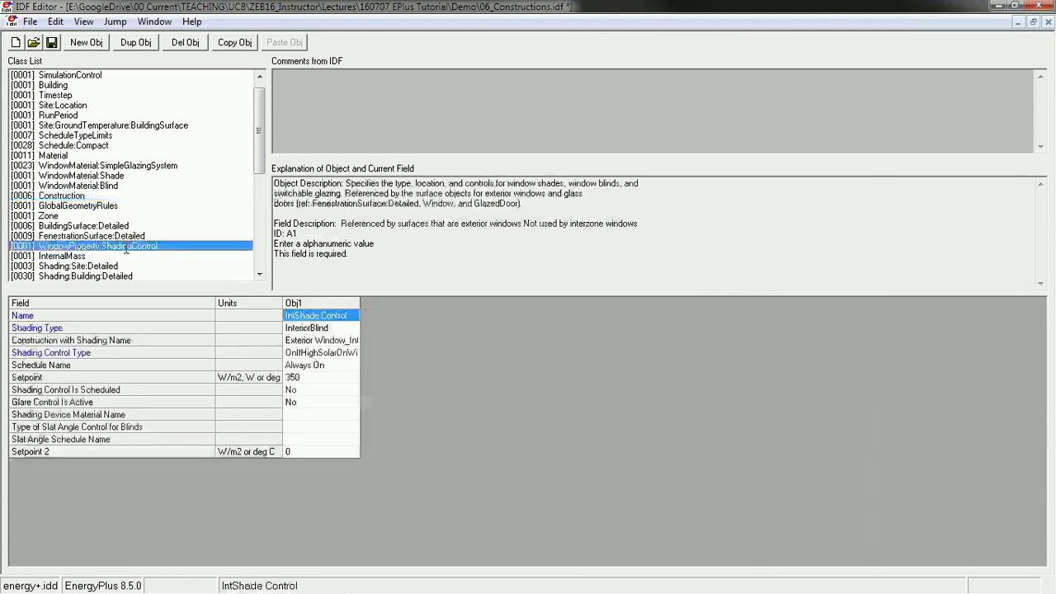
{"action": "left_click_drag", "start_coordinate": [359, 330], "coordinate": [437, 330]}
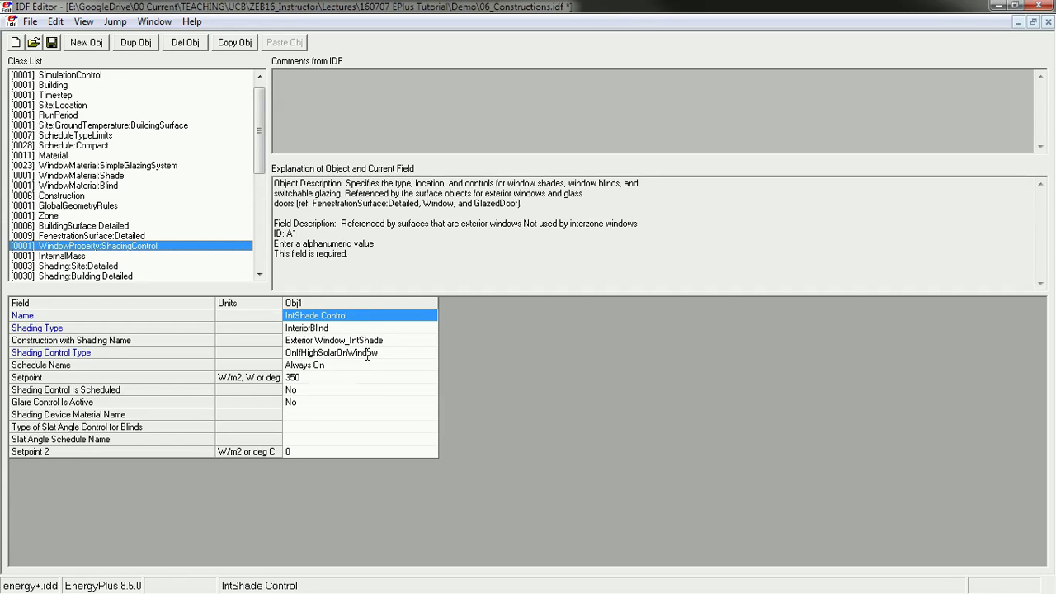
{"action": "left_click", "coordinate": [301, 377]}
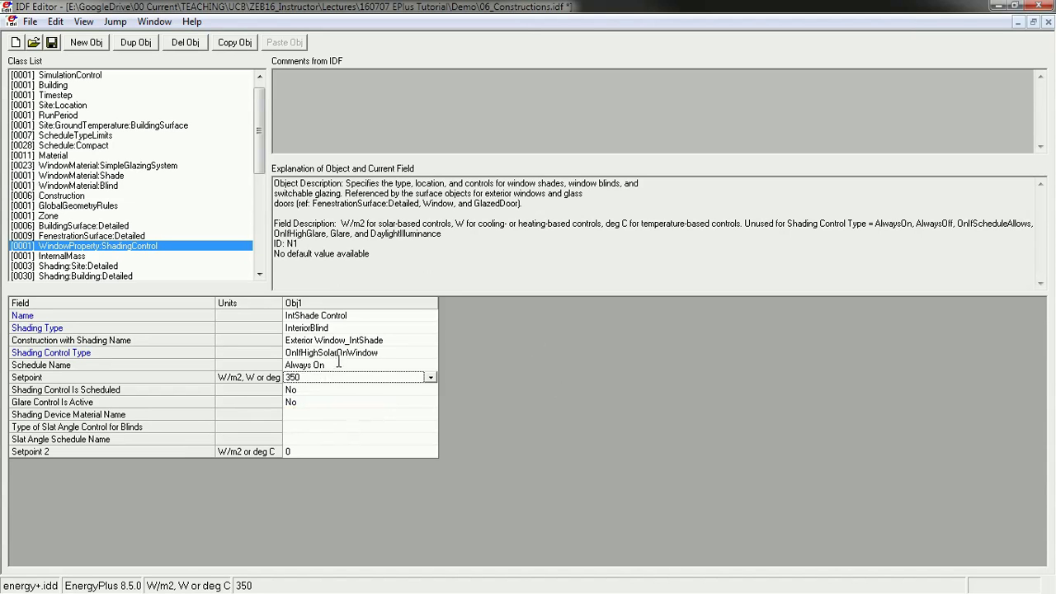
{"action": "left_click", "coordinate": [334, 363]}
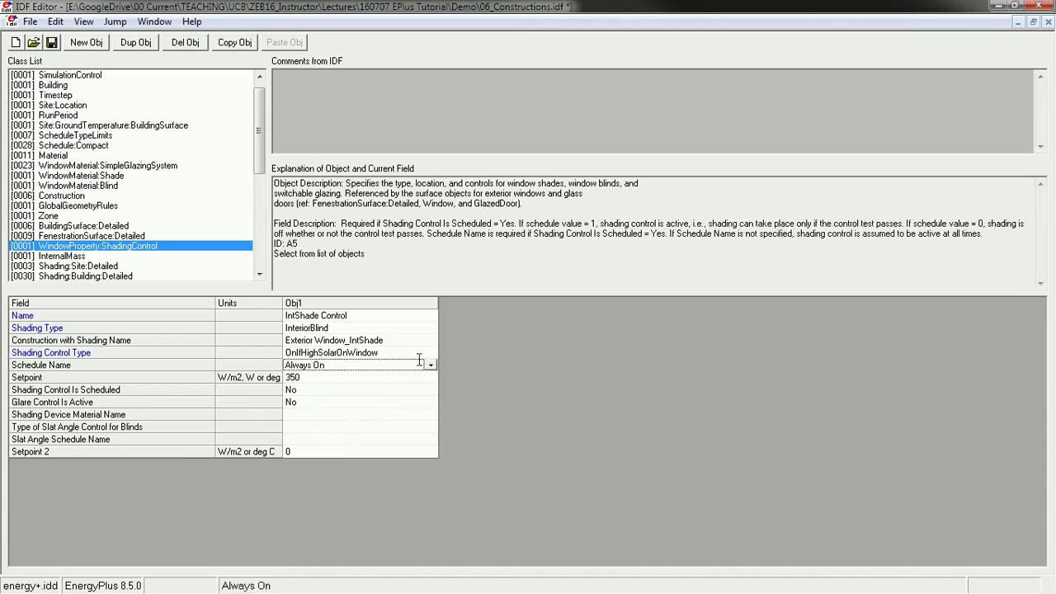
{"action": "left_click", "coordinate": [430, 364]}
{"action": "left_click", "coordinate": [334, 399]}
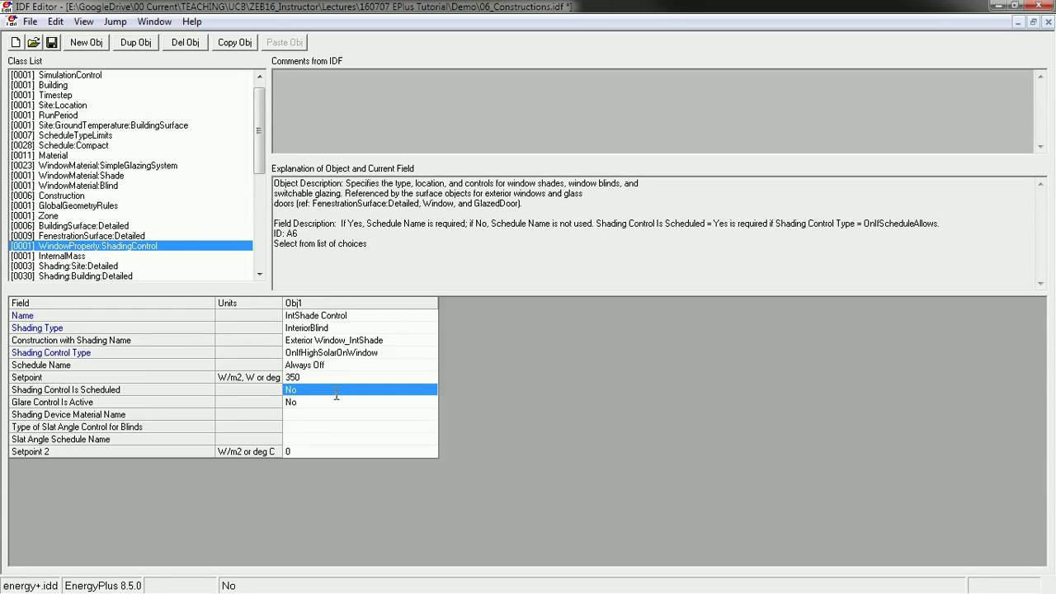
{"action": "left_click", "coordinate": [320, 364]}
{"action": "left_click", "coordinate": [430, 365]}
{"action": "left_click", "coordinate": [314, 388]}
{"action": "left_click", "coordinate": [349, 389]}
{"action": "left_click_drag", "start_coordinate": [264, 114], "coordinate": [261, 123]}
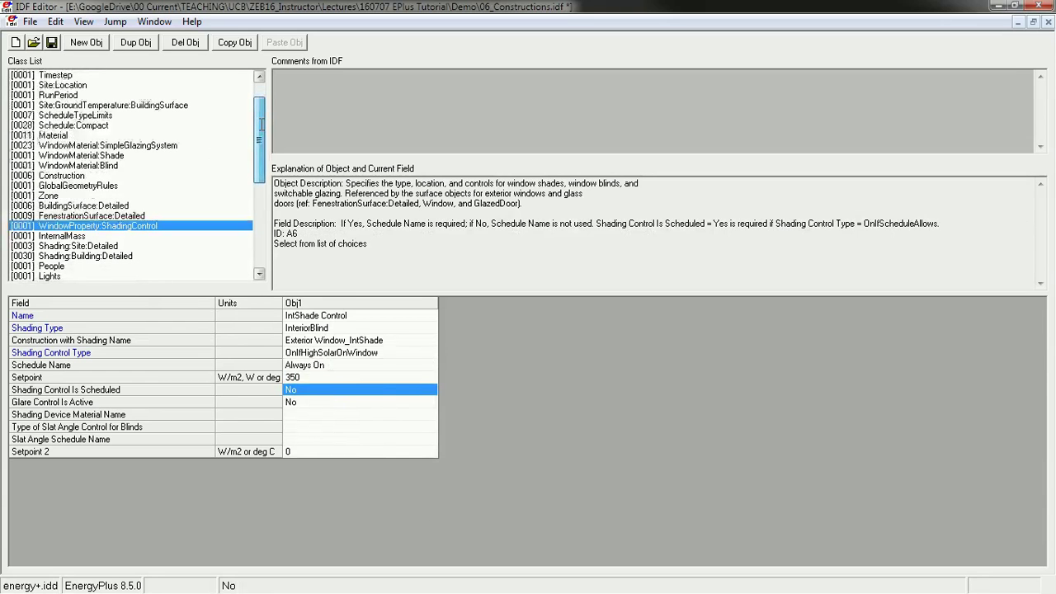
{"action": "left_click_drag", "start_coordinate": [261, 123], "coordinate": [259, 156]}
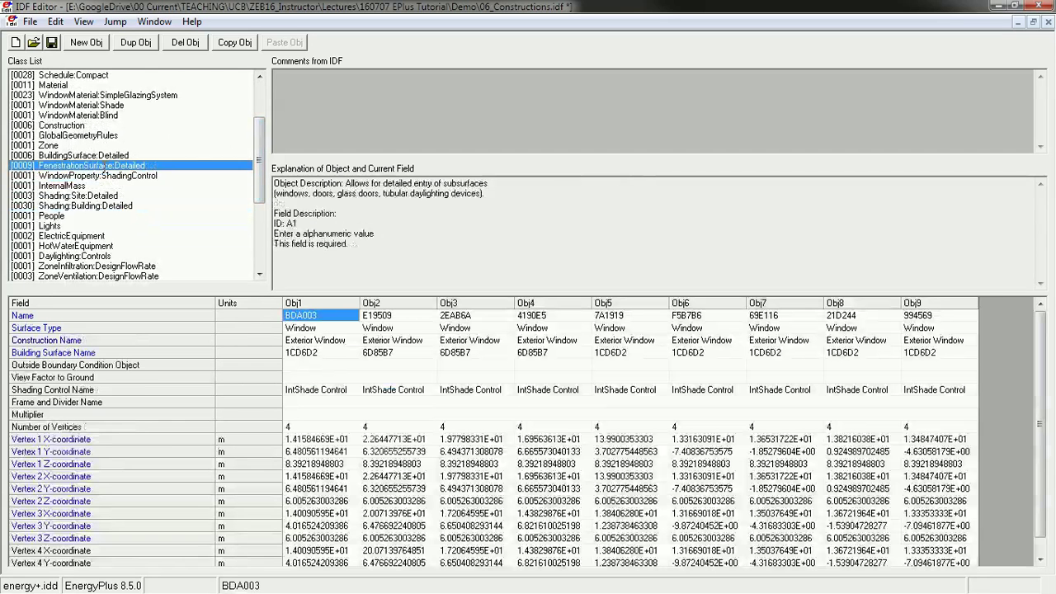
{"action": "left_click", "coordinate": [103, 166]}
{"action": "left_click", "coordinate": [305, 303]}
{"action": "left_click", "coordinate": [387, 303]}
{"action": "left_click", "coordinate": [470, 303]}
{"action": "left_click", "coordinate": [544, 302]}
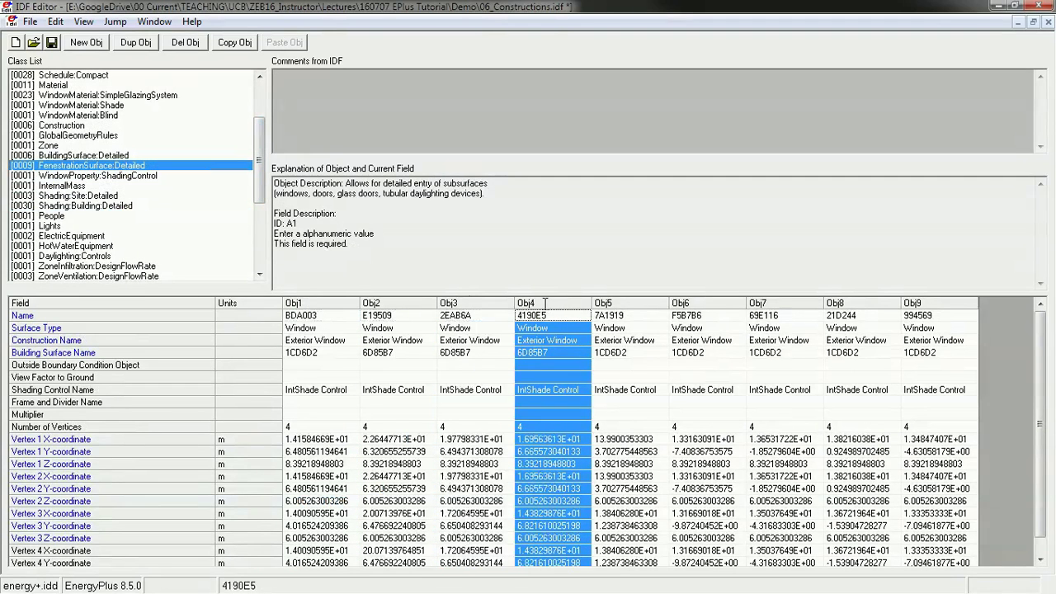
{"action": "left_click", "coordinate": [617, 301]}
{"action": "left_click", "coordinate": [697, 303]}
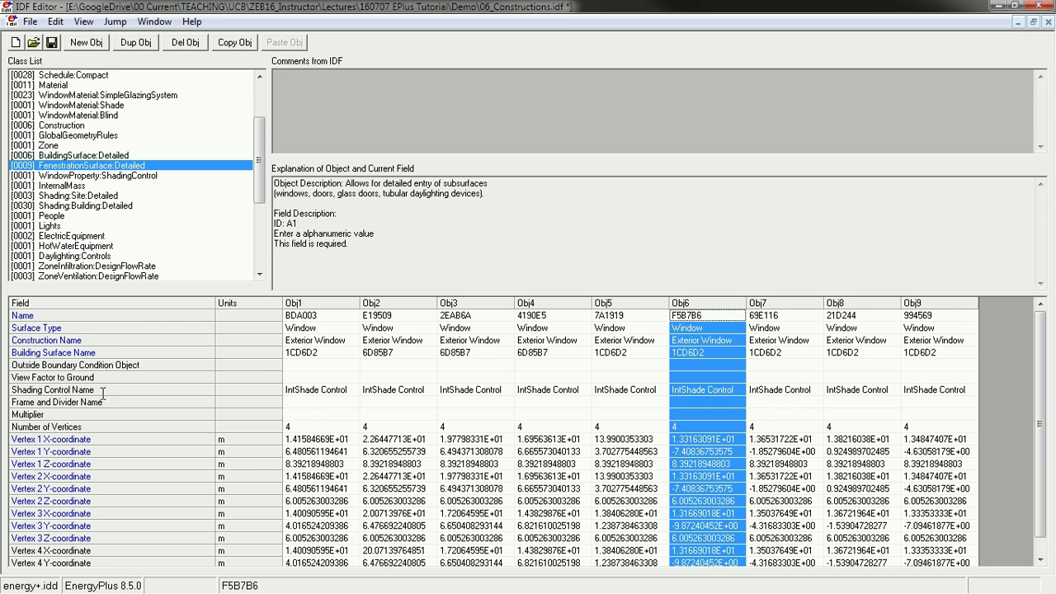
{"action": "left_click", "coordinate": [25, 390]}
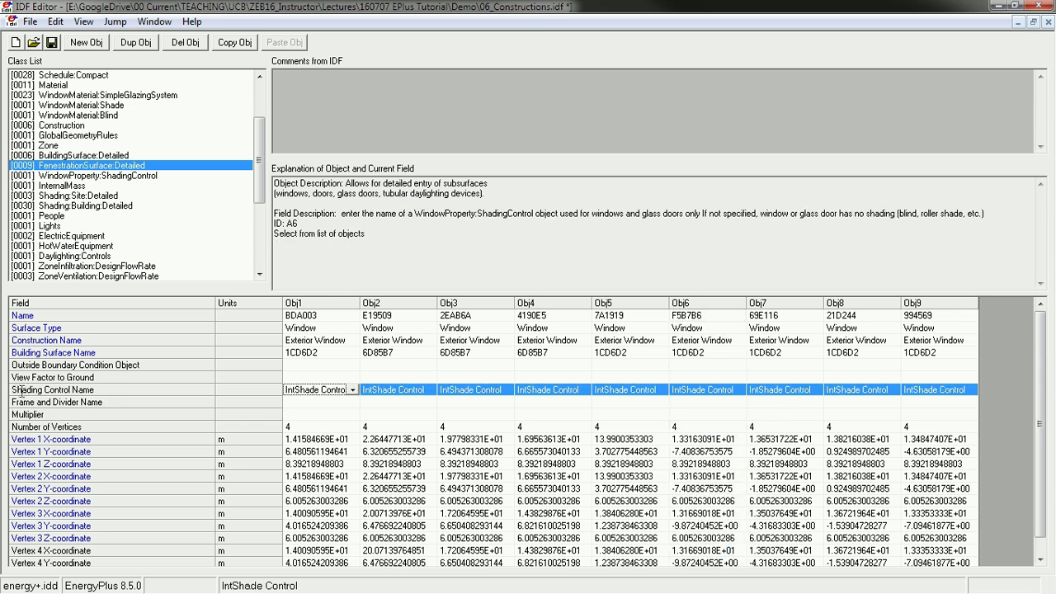
{"action": "left_click", "coordinate": [352, 389]}
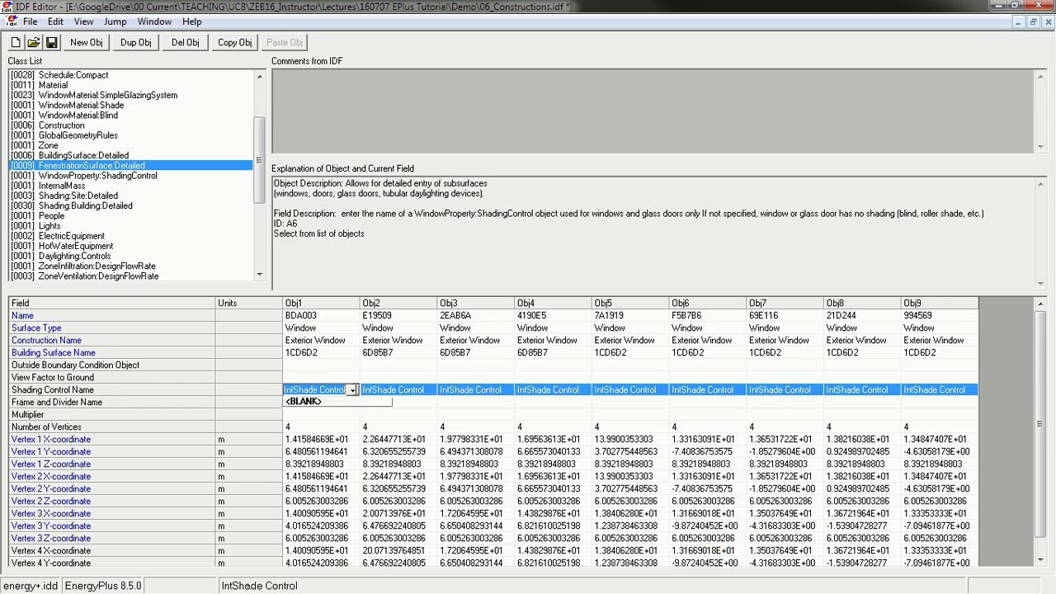
{"action": "left_click", "coordinate": [322, 389]}
{"action": "key", "text": "Up"}
{"action": "key", "text": "Up"}
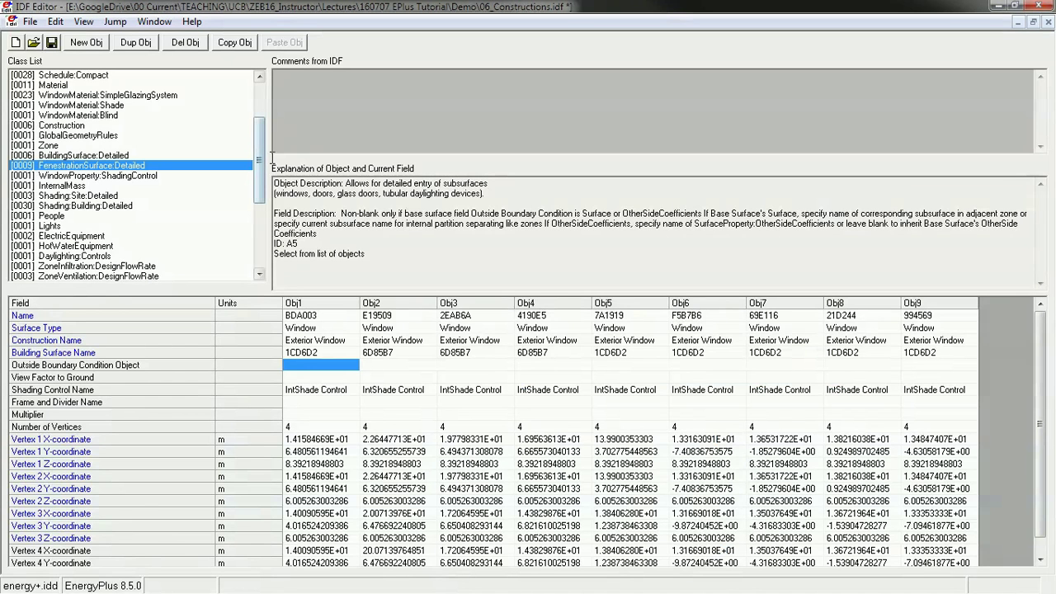
{"action": "left_click", "coordinate": [97, 175]}
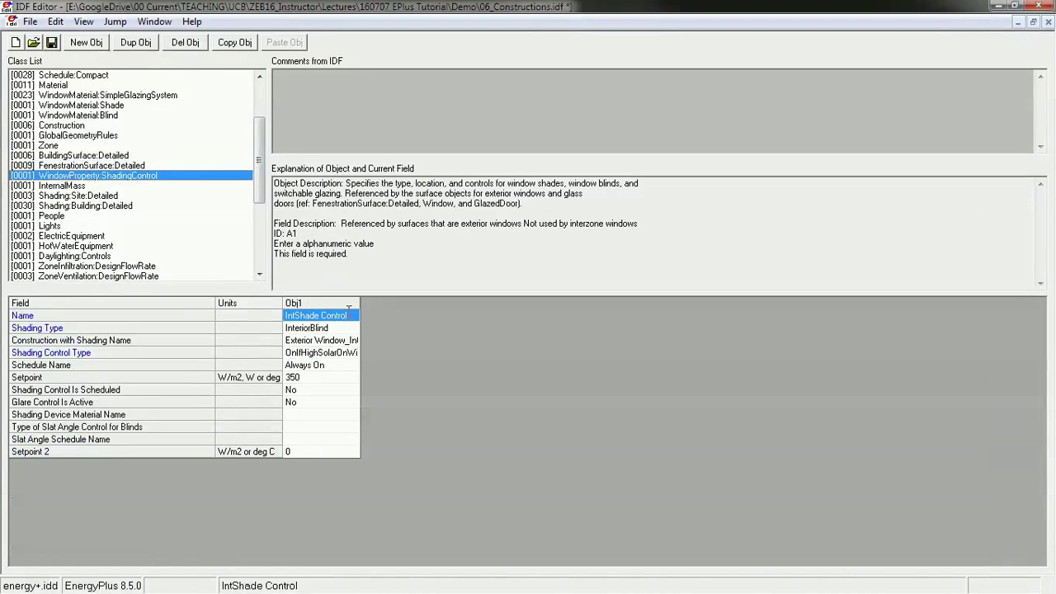
{"action": "left_click", "coordinate": [37, 165]}
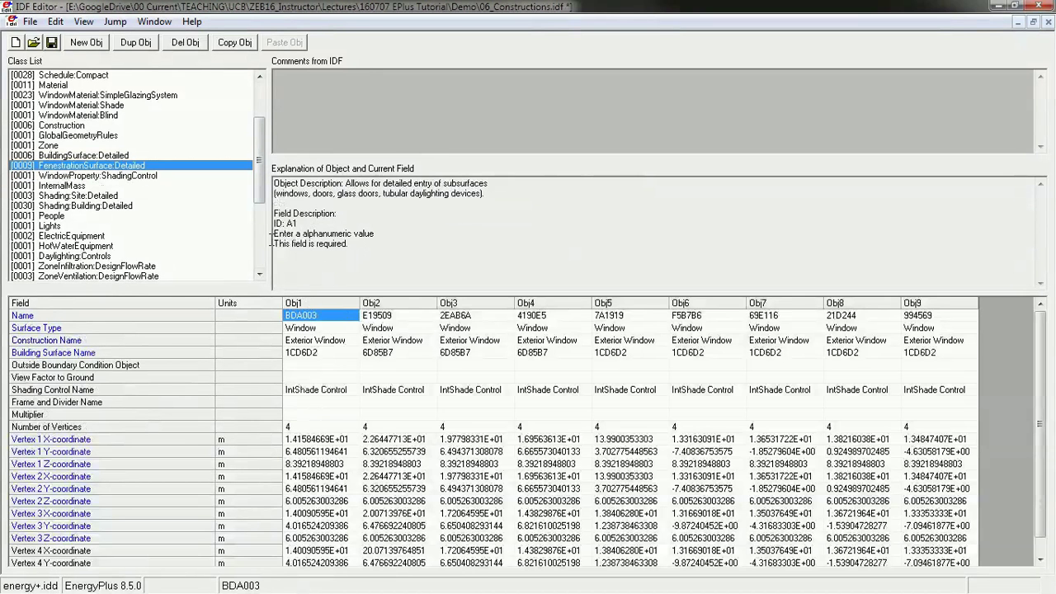
{"action": "left_click", "coordinate": [350, 389]}
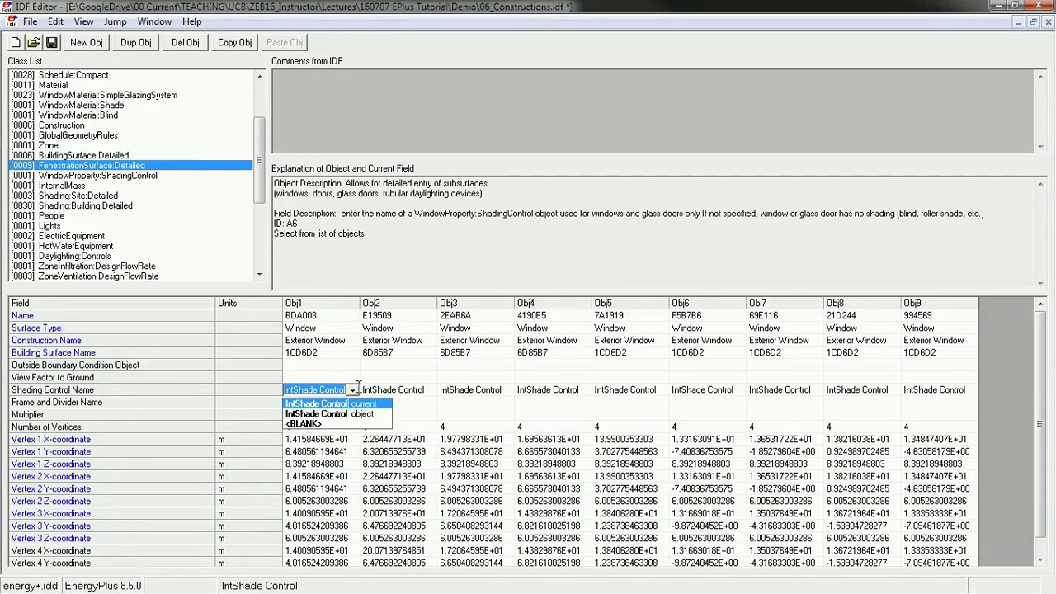
{"action": "left_click", "coordinate": [354, 396]}
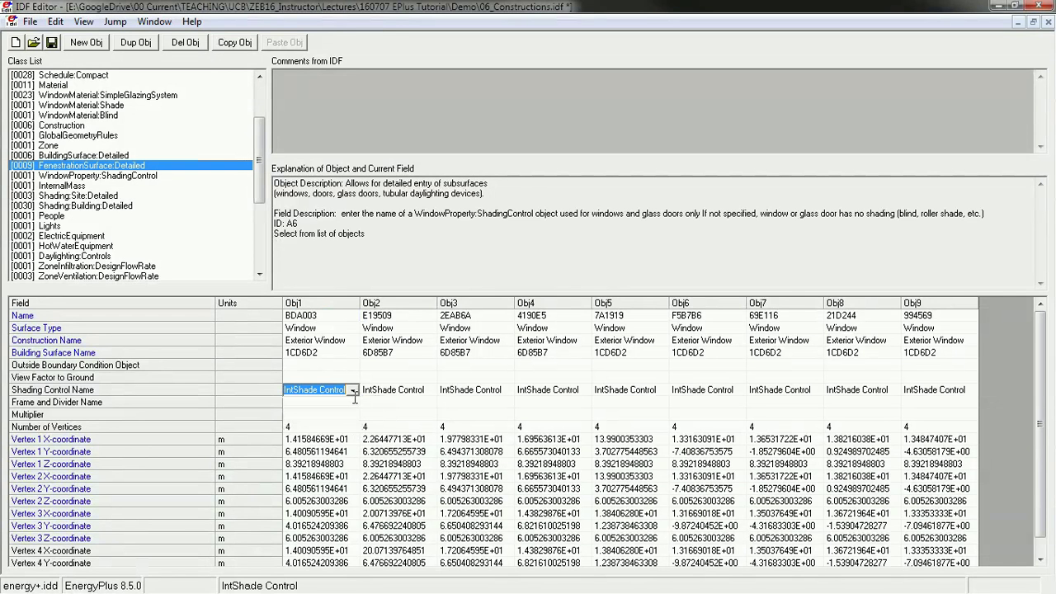
{"action": "key", "text": "Delete"}
{"action": "left_click", "coordinate": [329, 413]}
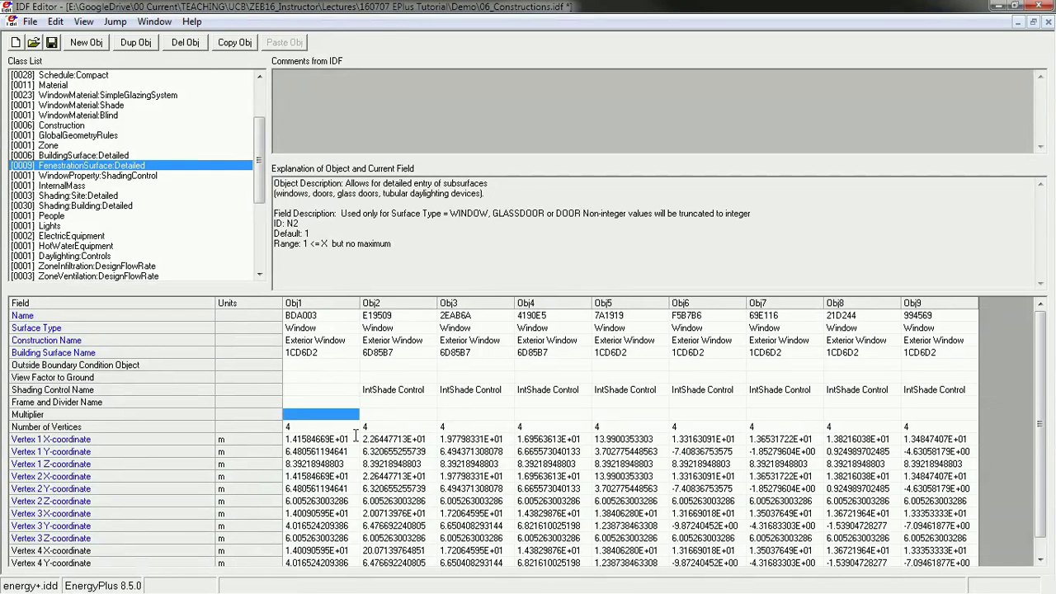
{"action": "left_click", "coordinate": [352, 389]}
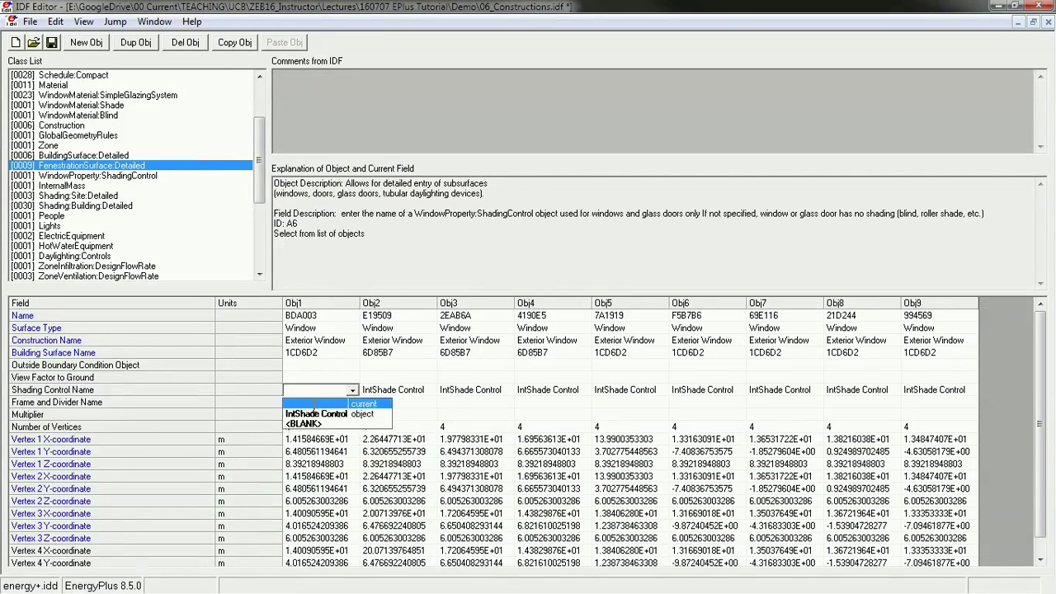
{"action": "left_click", "coordinate": [317, 403]}
{"action": "left_click", "coordinate": [467, 413]}
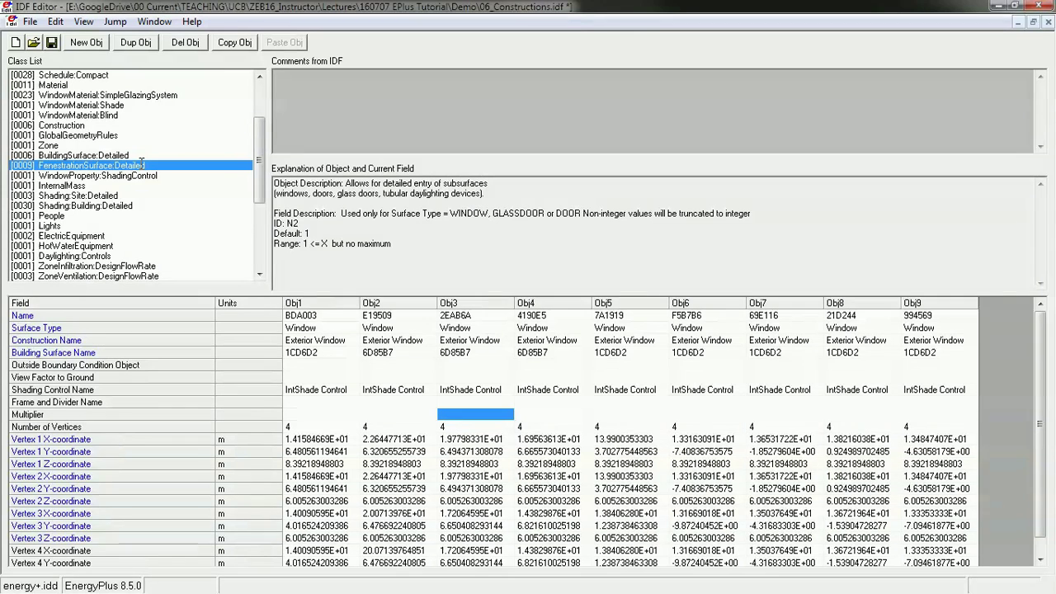
{"action": "left_click", "coordinate": [346, 390]}
{"action": "left_click", "coordinate": [352, 389]}
{"action": "left_click", "coordinate": [310, 424]}
{"action": "left_click", "coordinate": [315, 414]}
{"action": "left_click", "coordinate": [318, 391]}
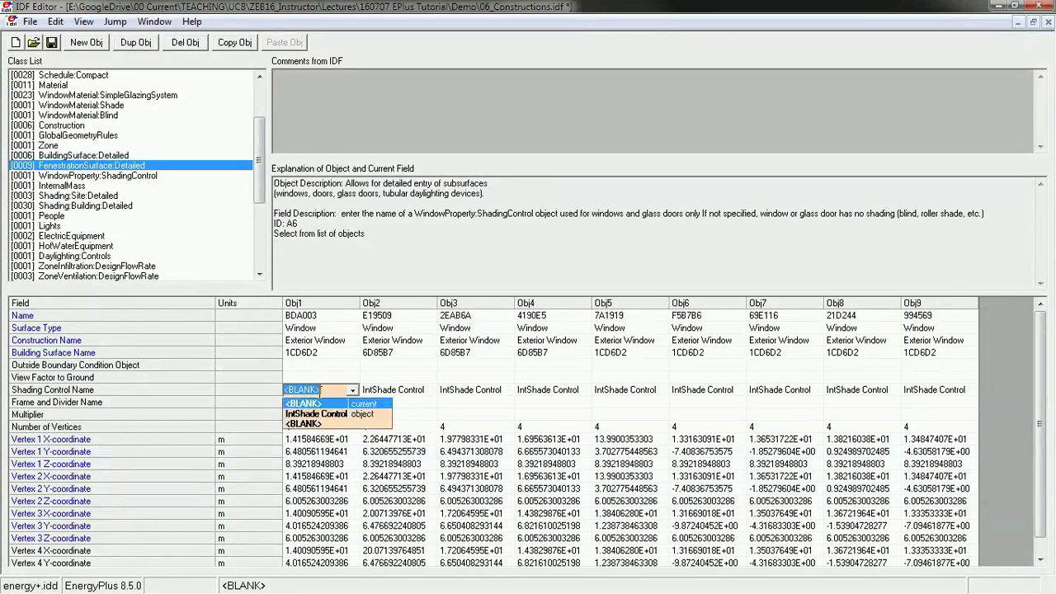
{"action": "left_click", "coordinate": [319, 404]}
{"action": "left_click", "coordinate": [315, 389]}
{"action": "left_click", "coordinate": [312, 414]}
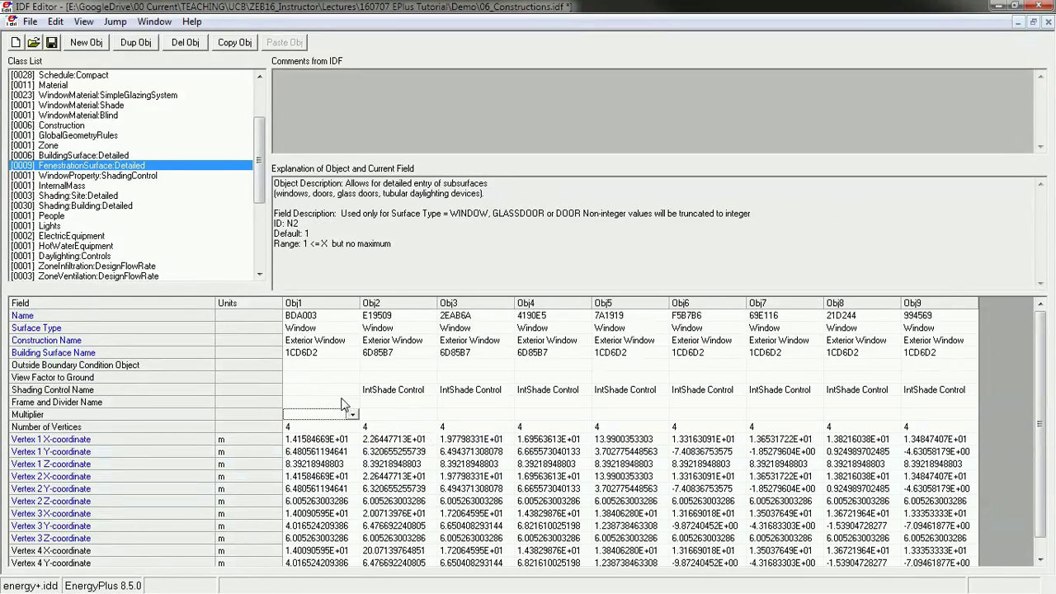
{"action": "left_click", "coordinate": [339, 391]}
{"action": "left_click", "coordinate": [316, 413]}
{"action": "left_click", "coordinate": [388, 402]}
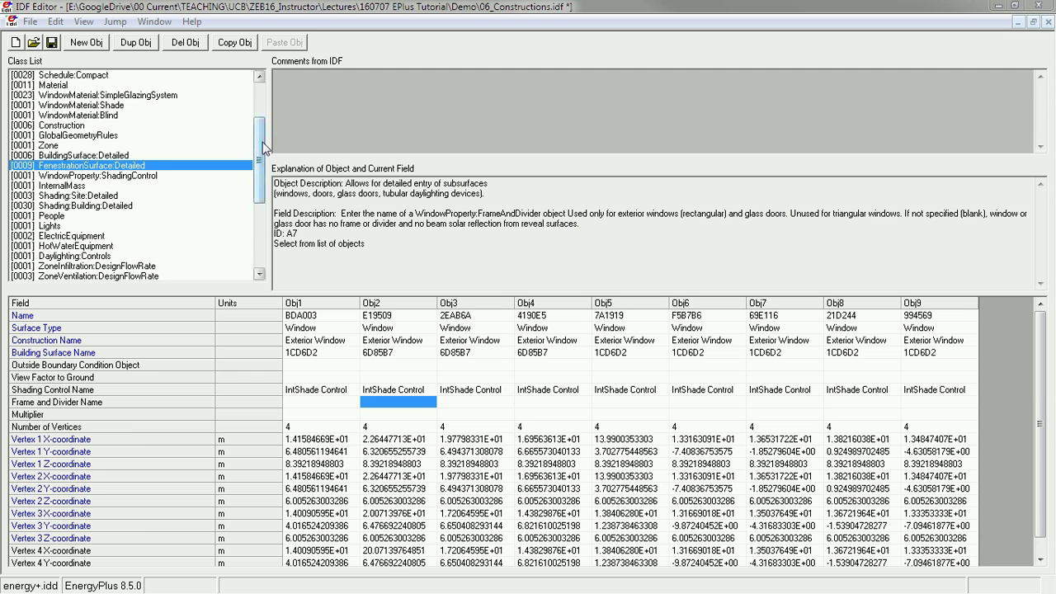
Browse the infiltration and ventilation classes, settling on Zone 1 Infiltration with its column widened
{"action": "scroll", "coordinate": [261, 141], "scroll_direction": "down", "scroll_amount": 2}
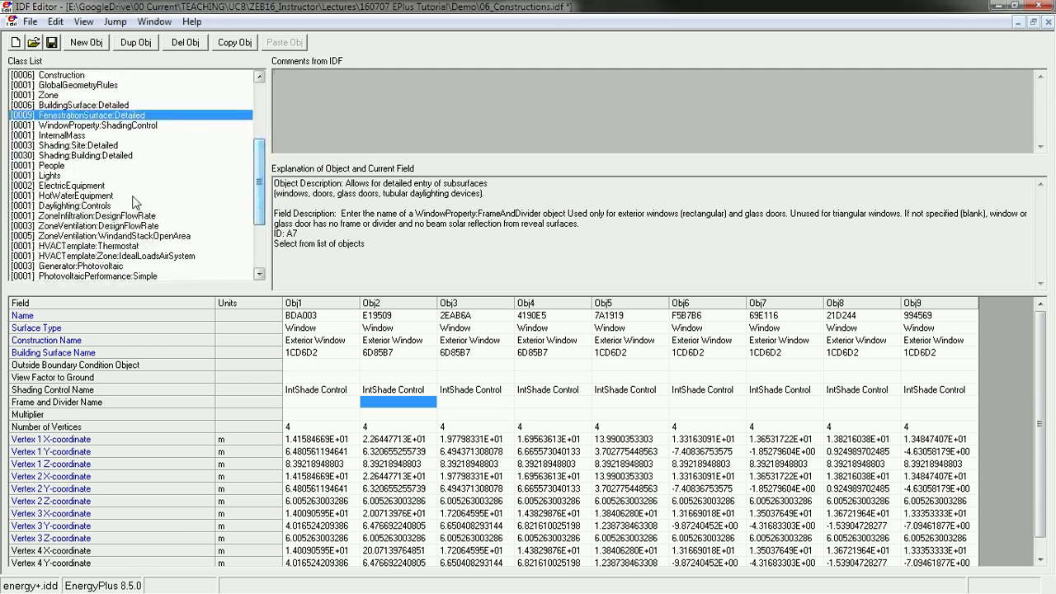
{"action": "left_click", "coordinate": [58, 216]}
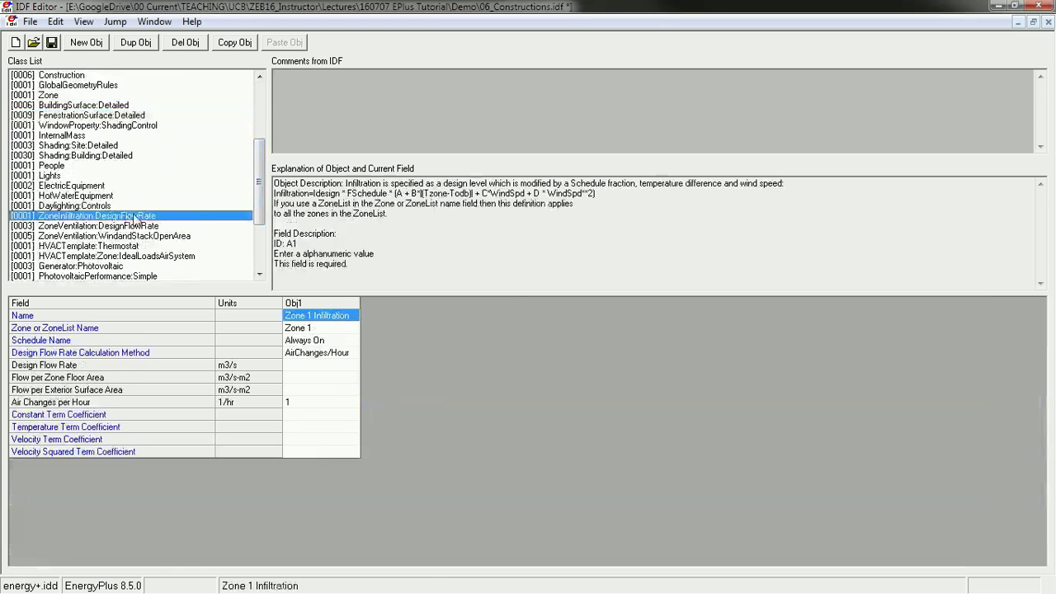
{"action": "left_click", "coordinate": [125, 228]}
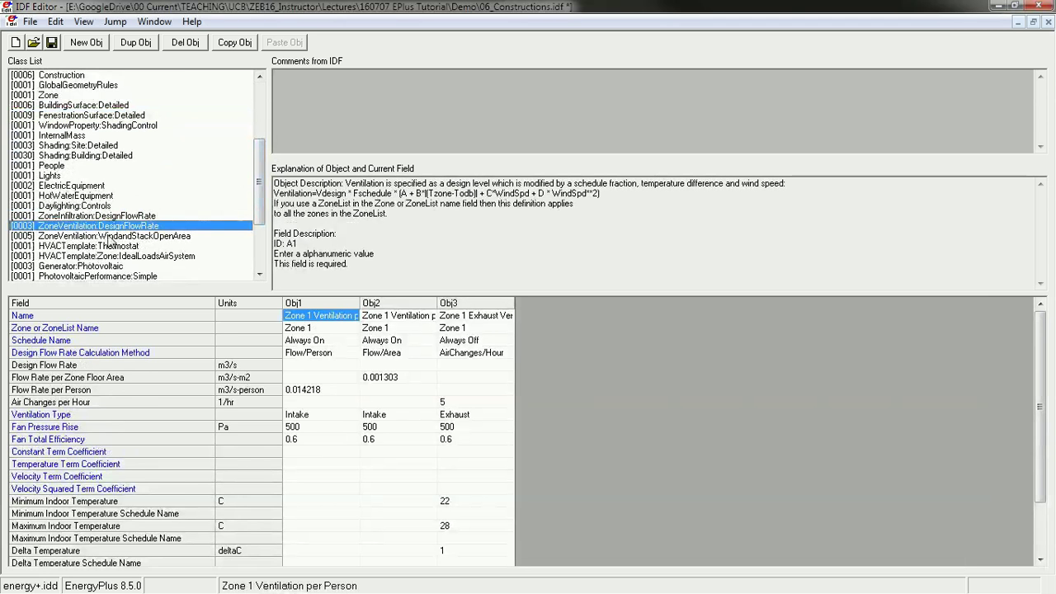
{"action": "left_click", "coordinate": [110, 238]}
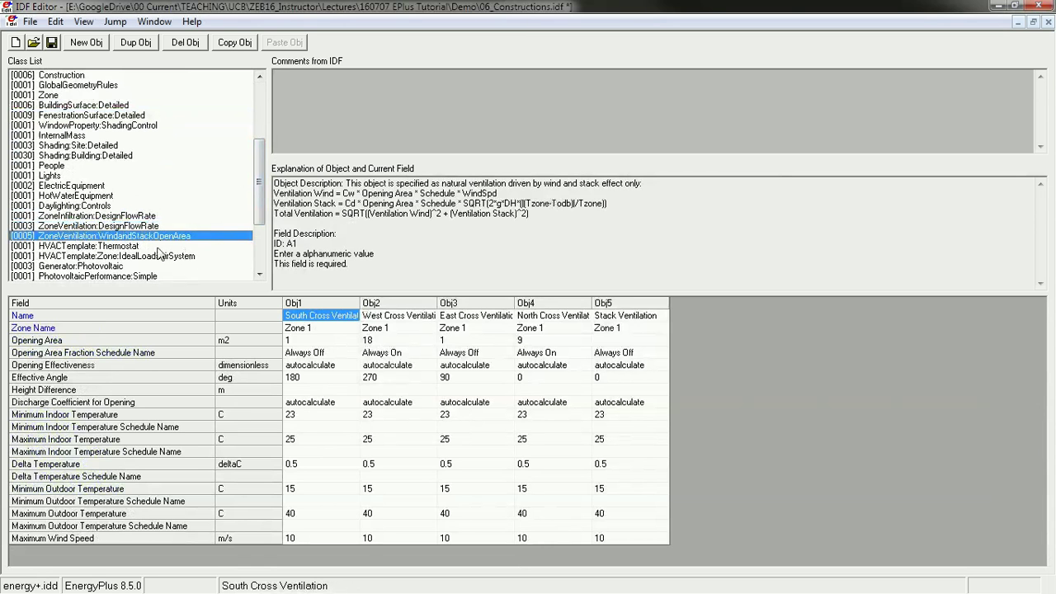
{"action": "left_click", "coordinate": [73, 216]}
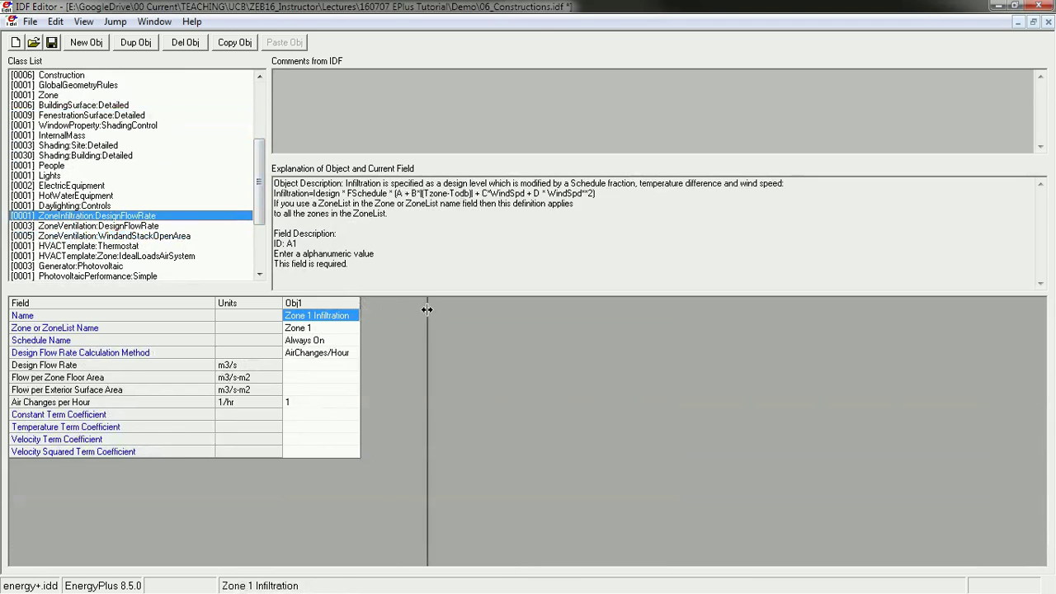
{"action": "left_click_drag", "start_coordinate": [360, 304], "coordinate": [427, 305]}
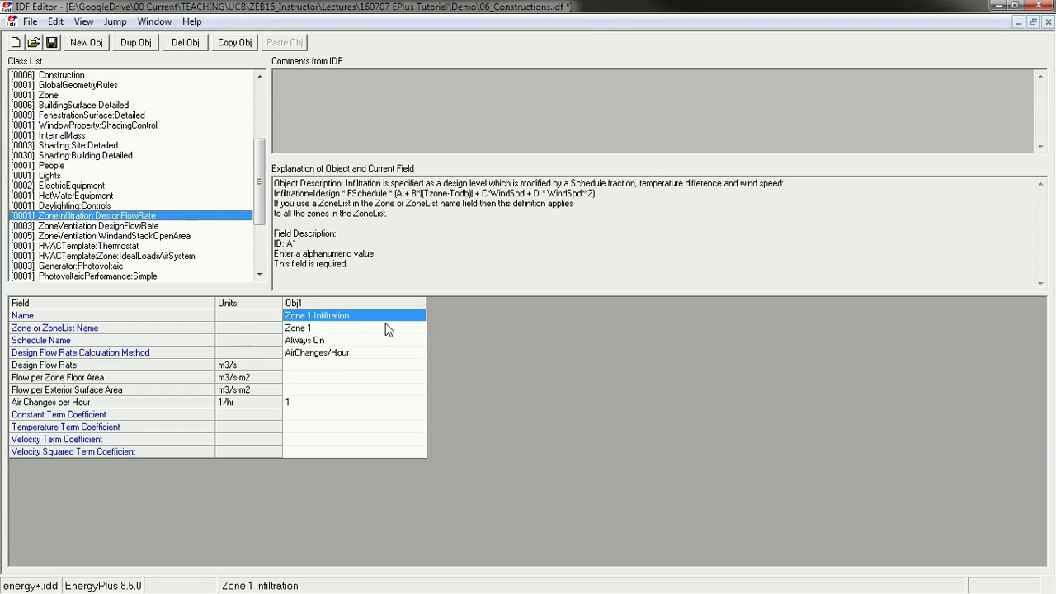
Check Zone 1 Infiltration's zone, Always On schedule and 1 ACH, then list ZoneVentilation:DesignFlowRate objects
{"action": "left_click", "coordinate": [304, 328]}
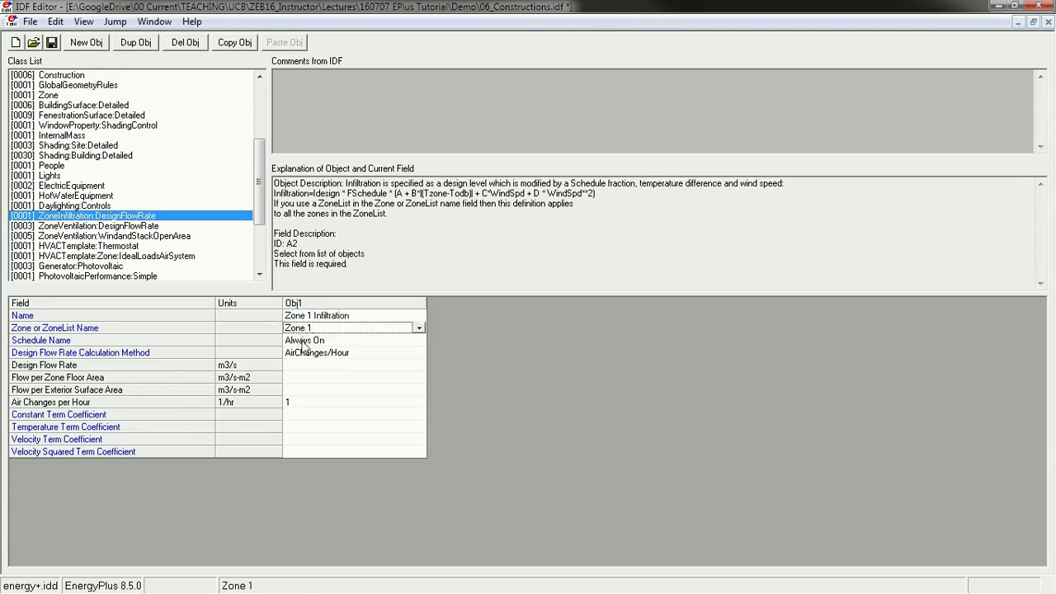
{"action": "left_click", "coordinate": [318, 342]}
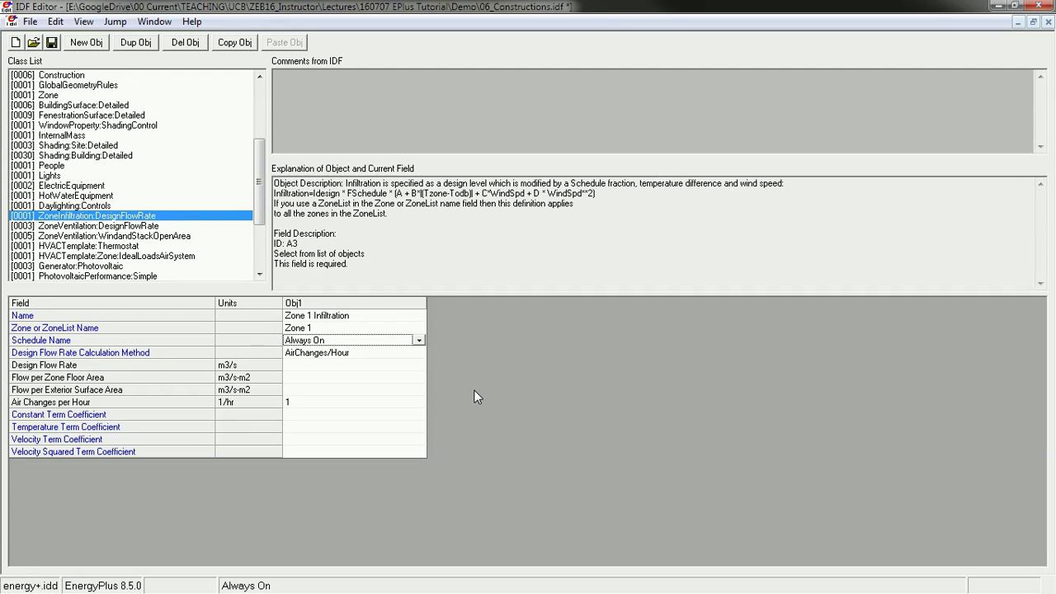
{"action": "left_click", "coordinate": [339, 403]}
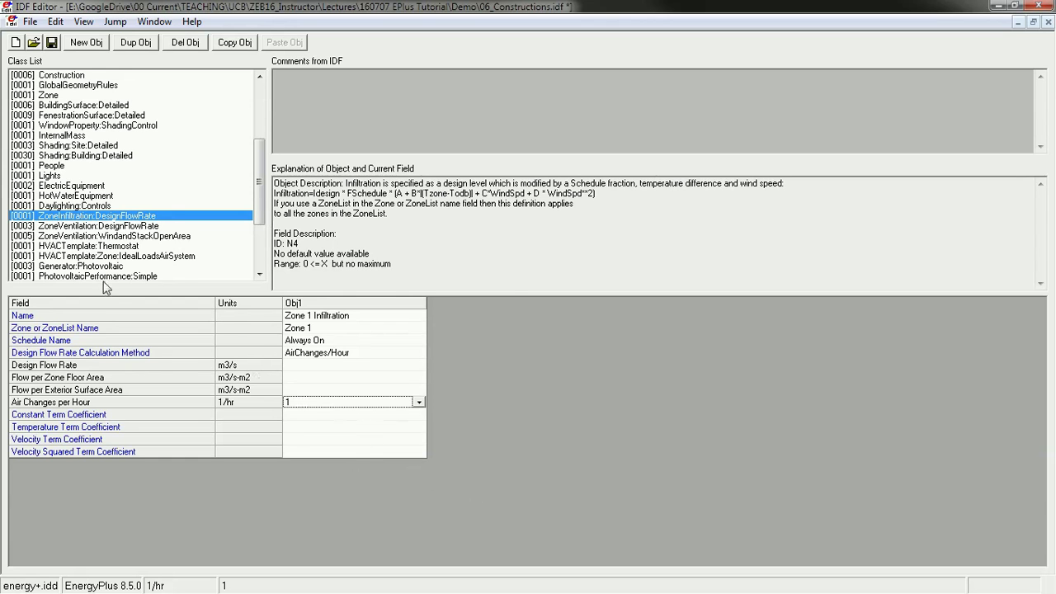
{"action": "left_click", "coordinate": [86, 226]}
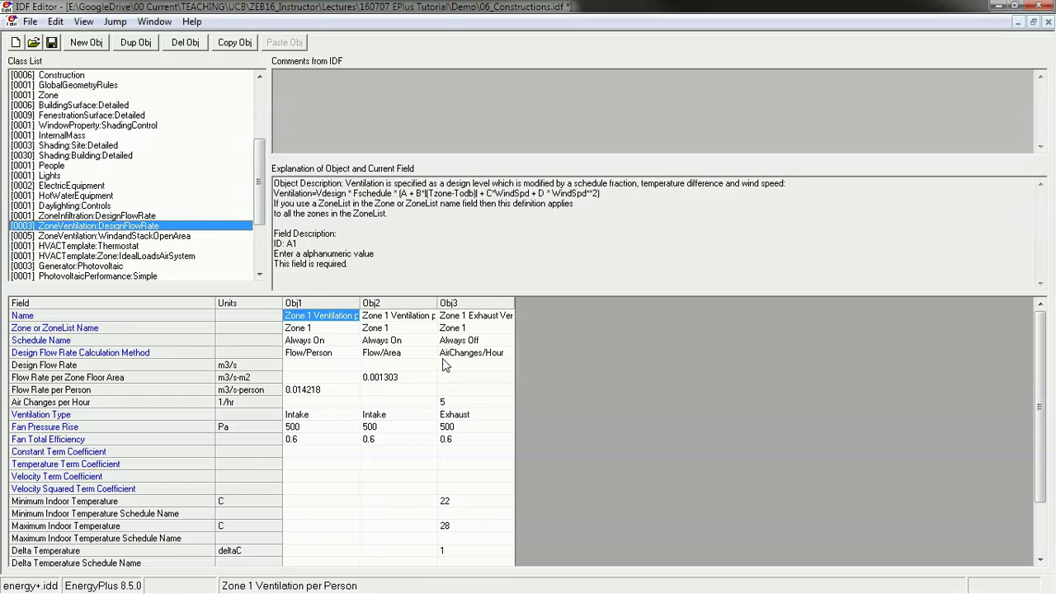
{"action": "left_click_drag", "start_coordinate": [360, 299], "coordinate": [410, 301]}
{"action": "left_click_drag", "start_coordinate": [486, 304], "coordinate": [536, 303]}
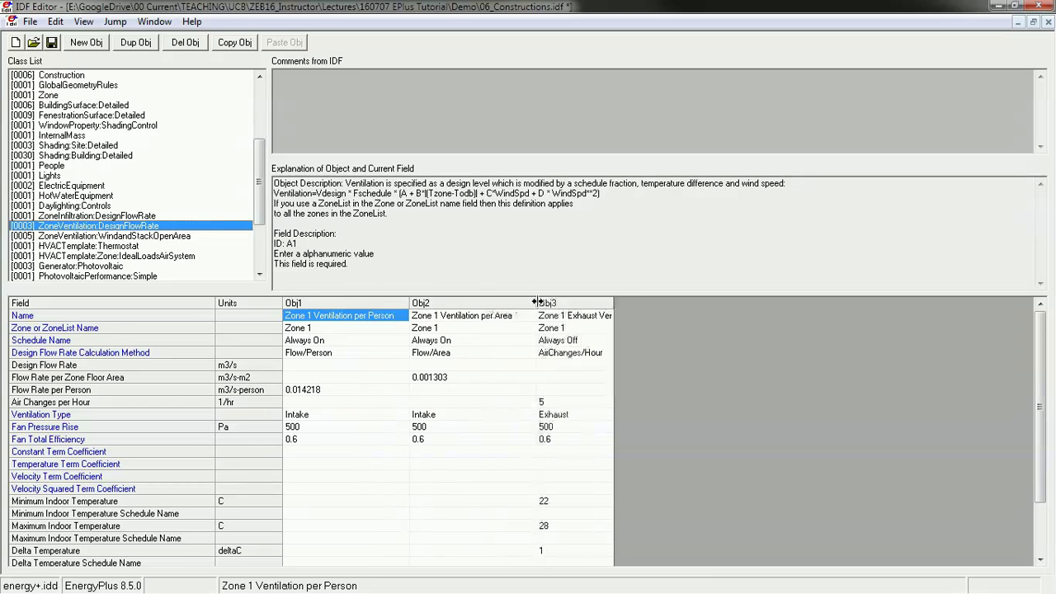
{"action": "left_click_drag", "start_coordinate": [614, 303], "coordinate": [716, 308]}
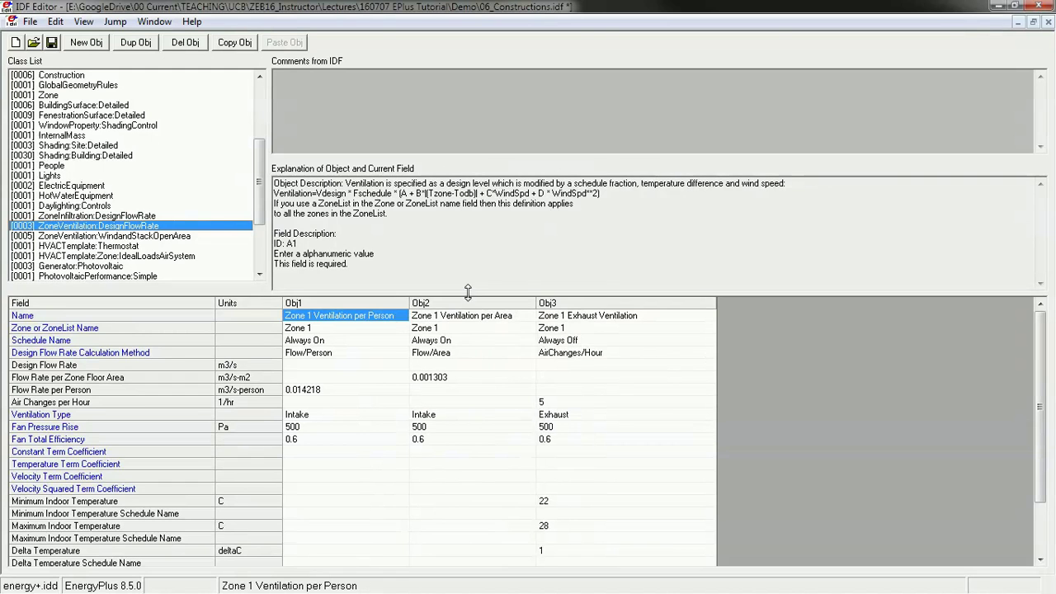
{"action": "left_click_drag", "start_coordinate": [473, 295], "coordinate": [477, 232]}
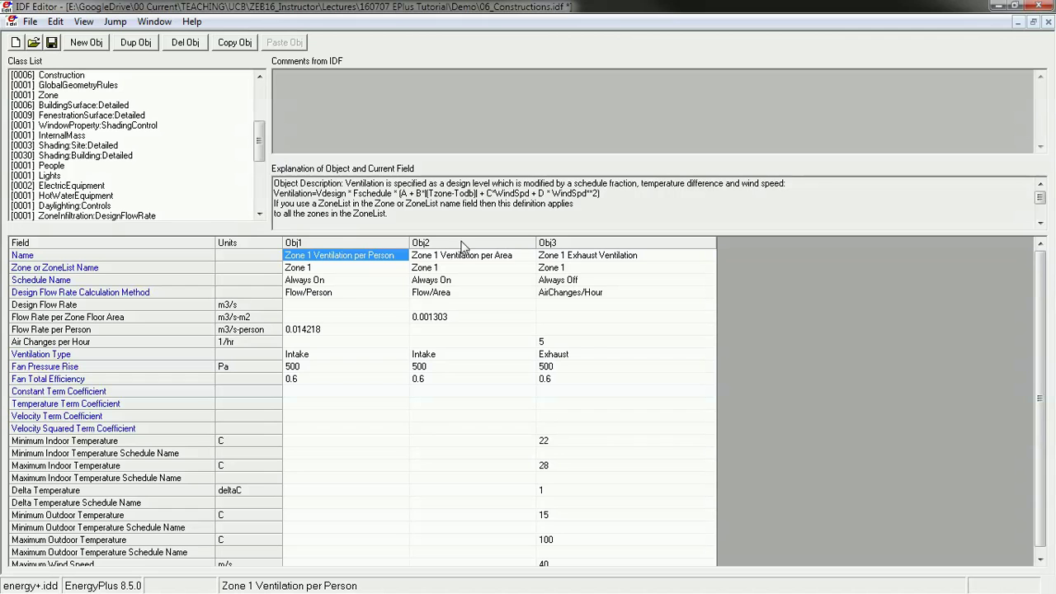
{"action": "left_click", "coordinate": [372, 244]}
{"action": "left_click", "coordinate": [439, 244]}
{"action": "left_click", "coordinate": [580, 245]}
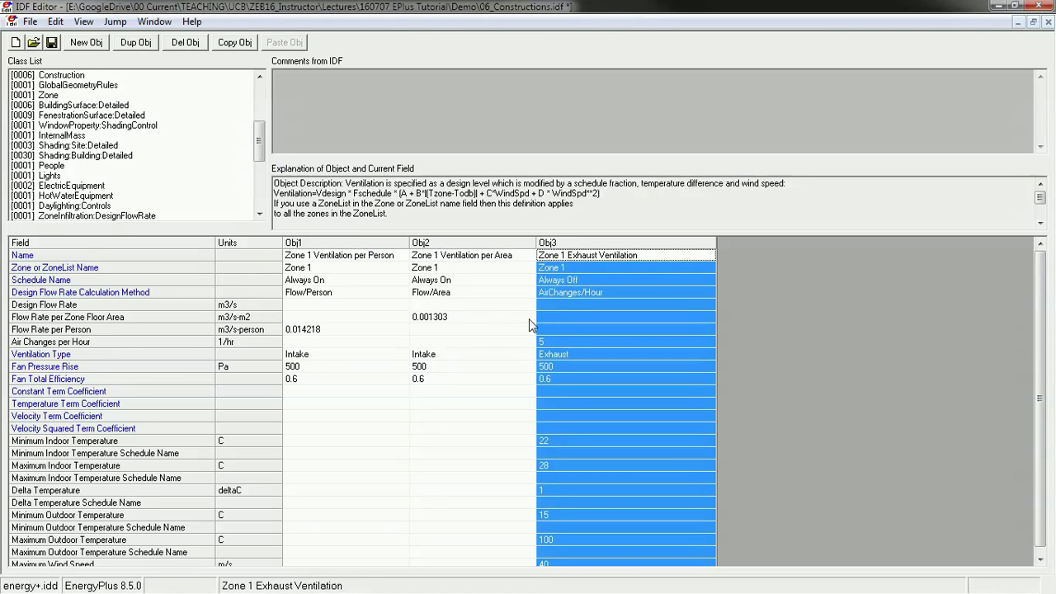
{"action": "left_click", "coordinate": [353, 243]}
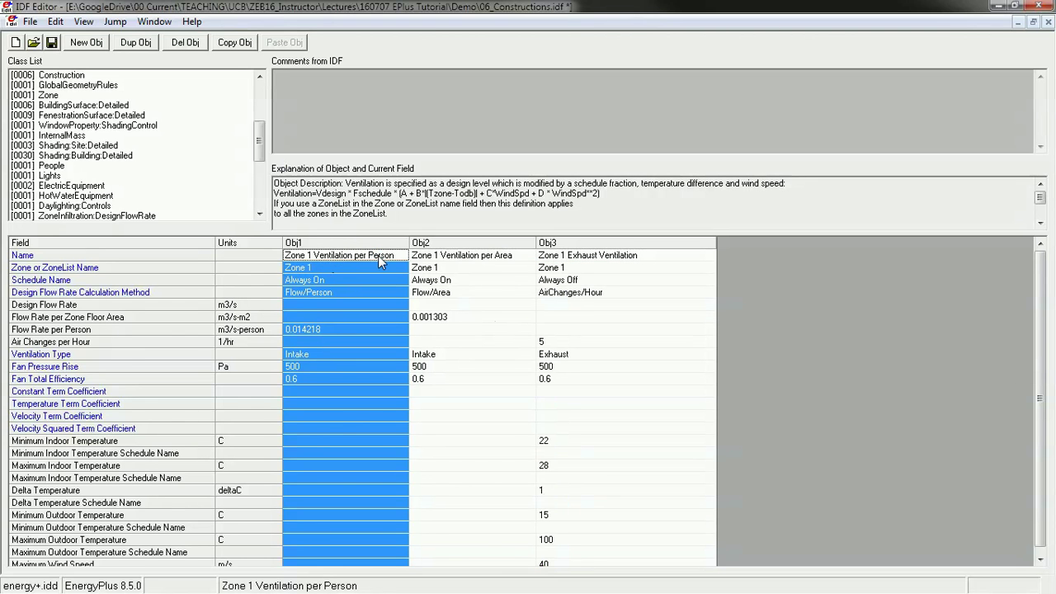
{"action": "left_click", "coordinate": [327, 260]}
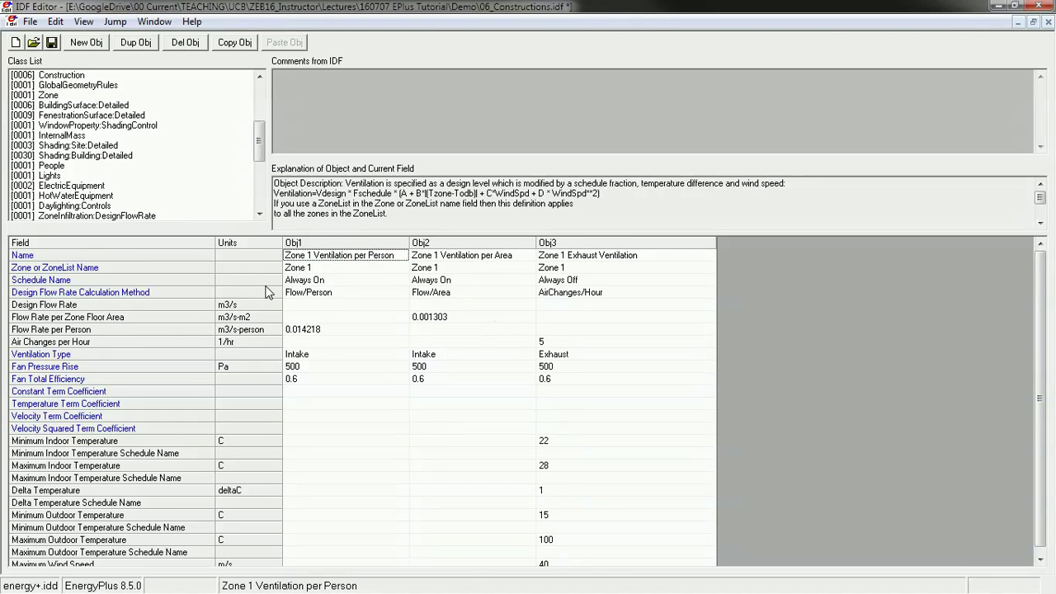
{"action": "left_click", "coordinate": [301, 282]}
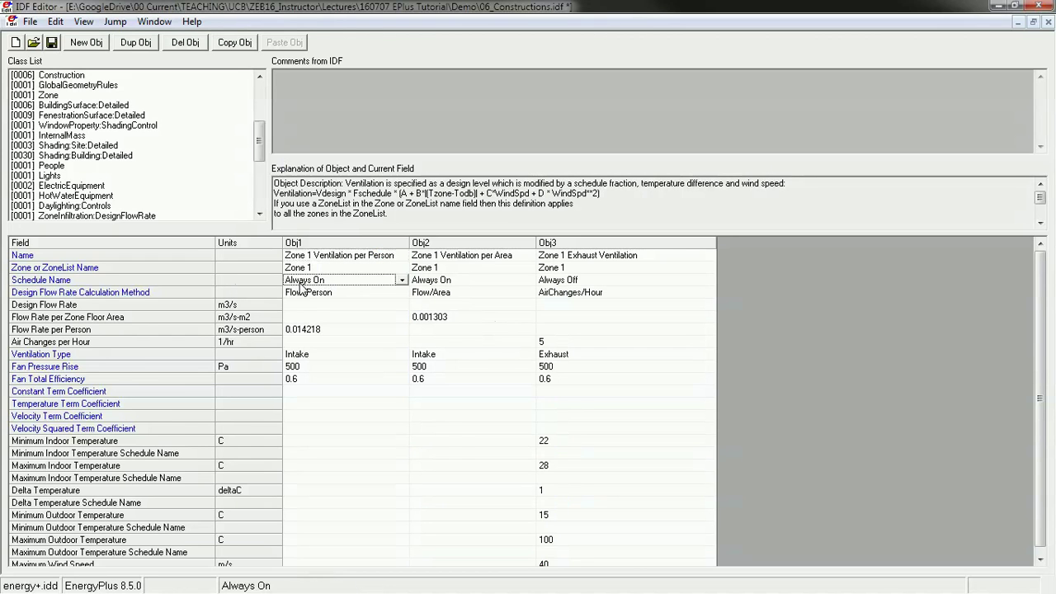
{"action": "left_click", "coordinate": [344, 295]}
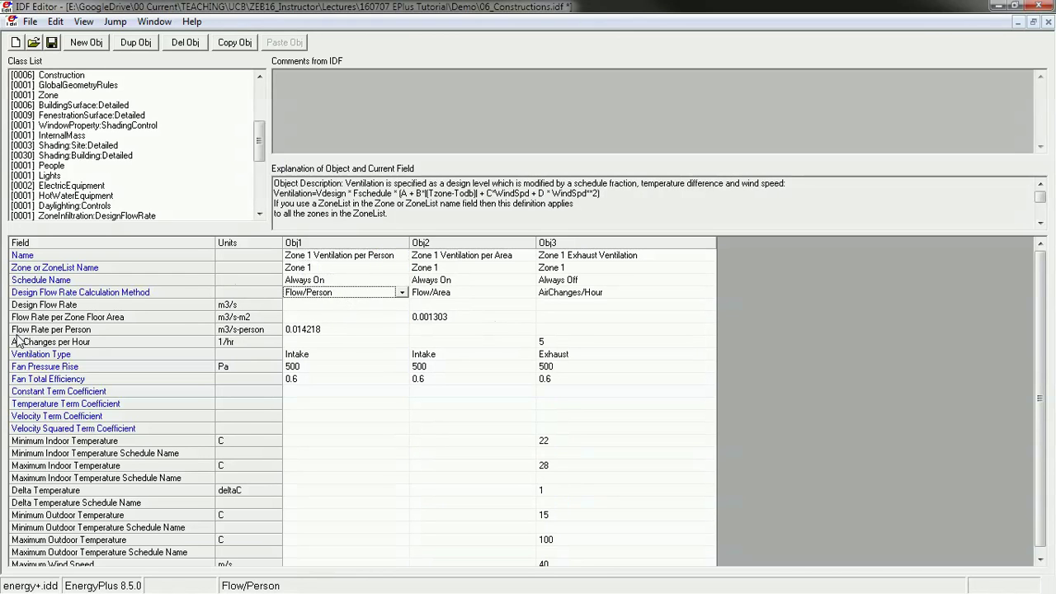
{"action": "left_click", "coordinate": [332, 330]}
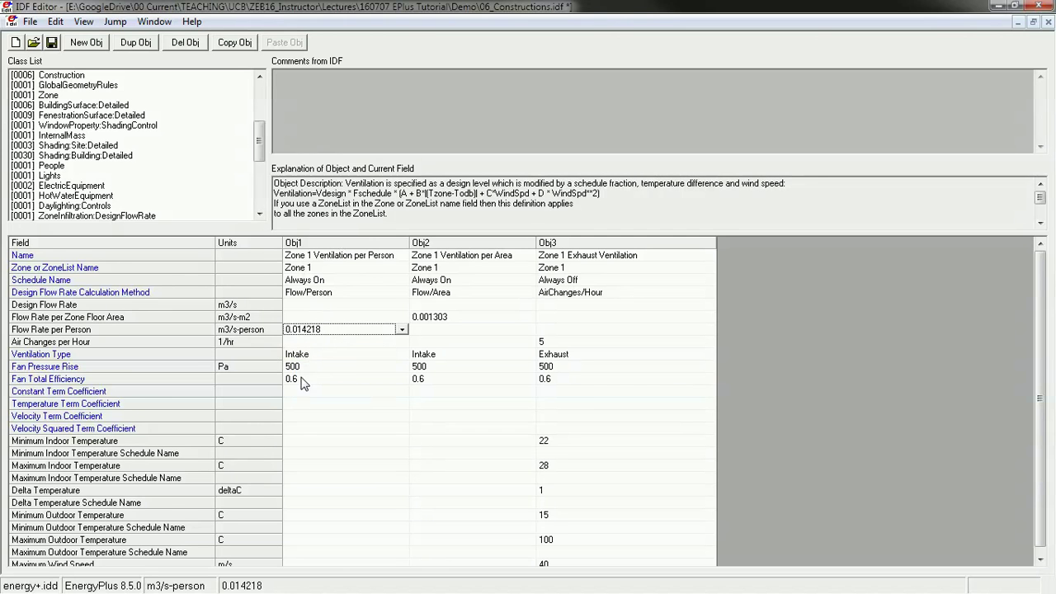
{"action": "left_click", "coordinate": [33, 354]}
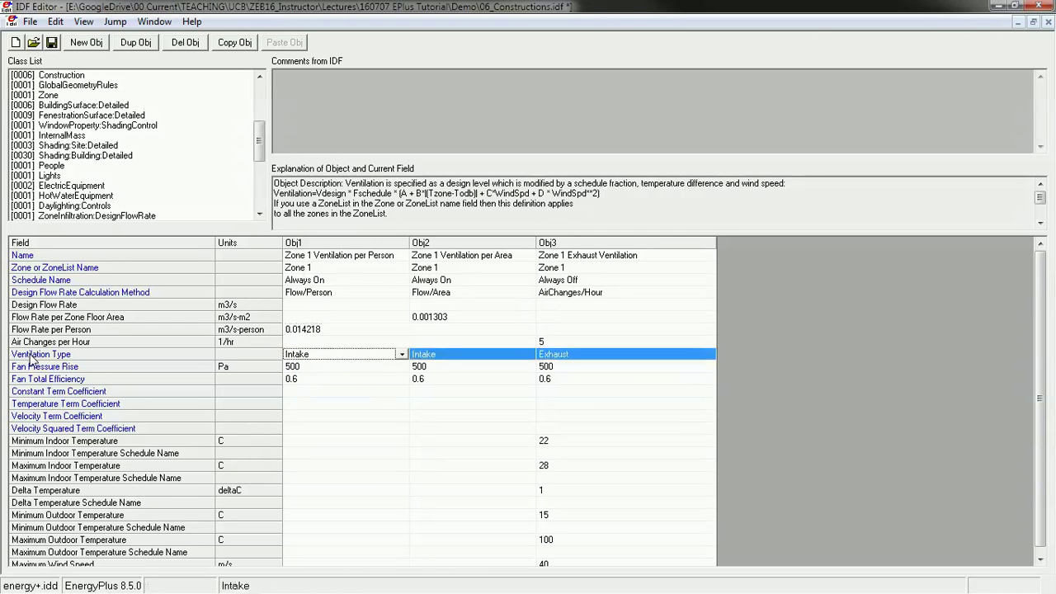
{"action": "left_click", "coordinate": [306, 357]}
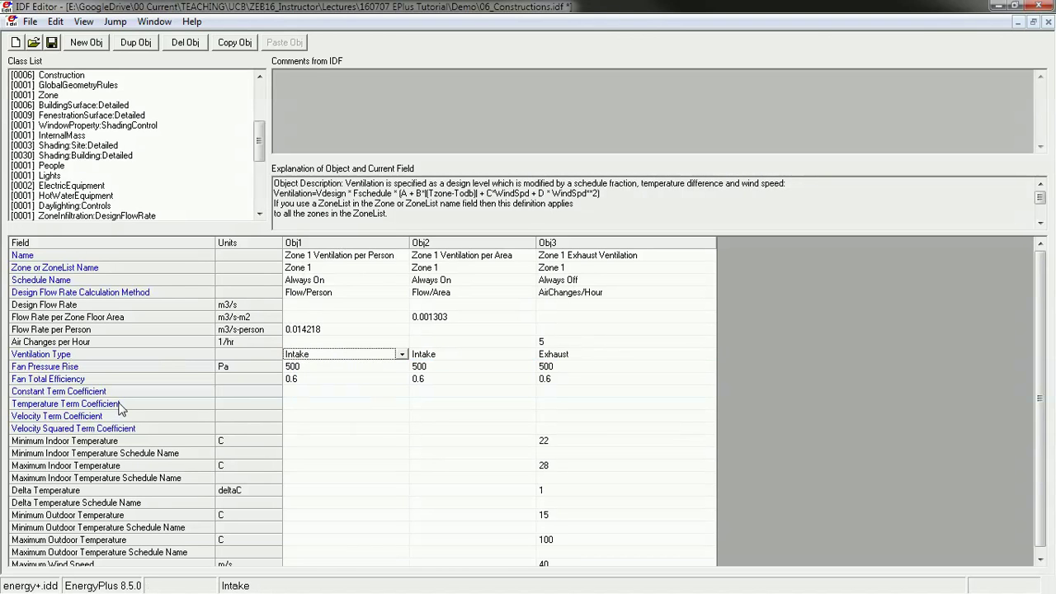
{"action": "left_click", "coordinate": [33, 379]}
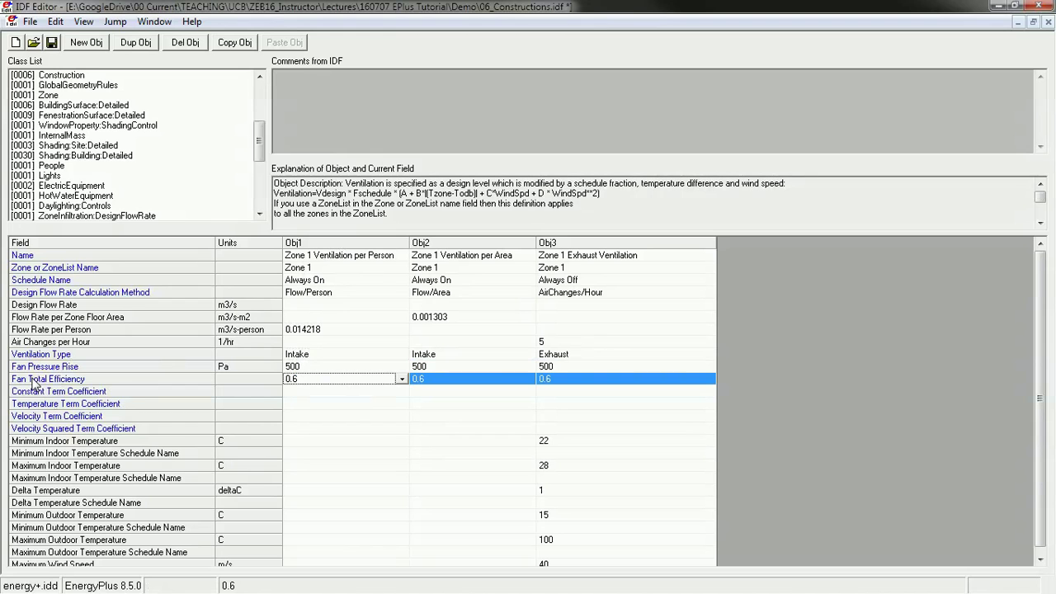
{"action": "left_click", "coordinate": [29, 367]}
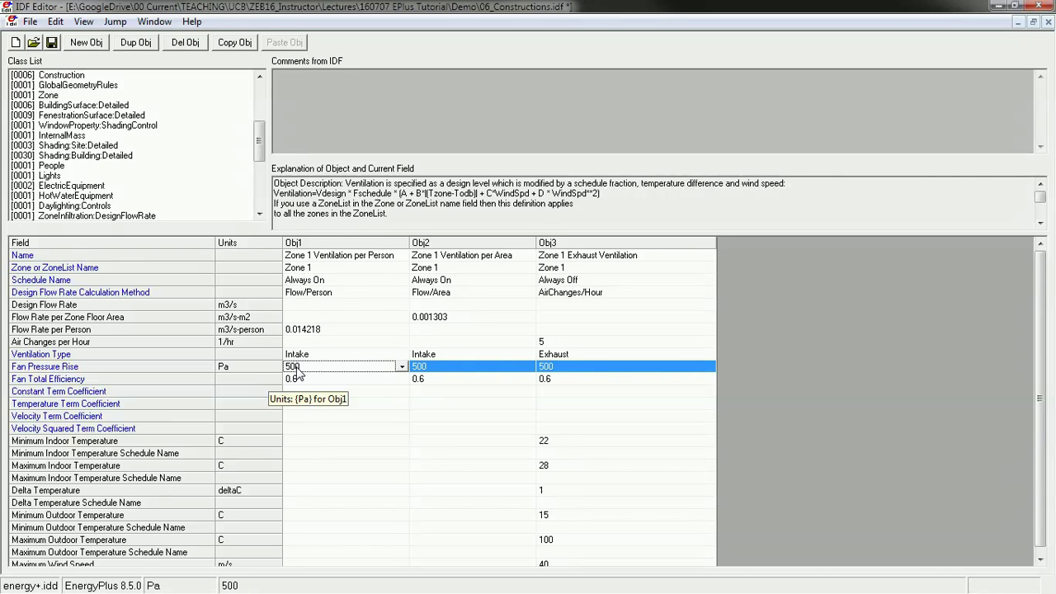
{"action": "left_click", "coordinate": [167, 379]}
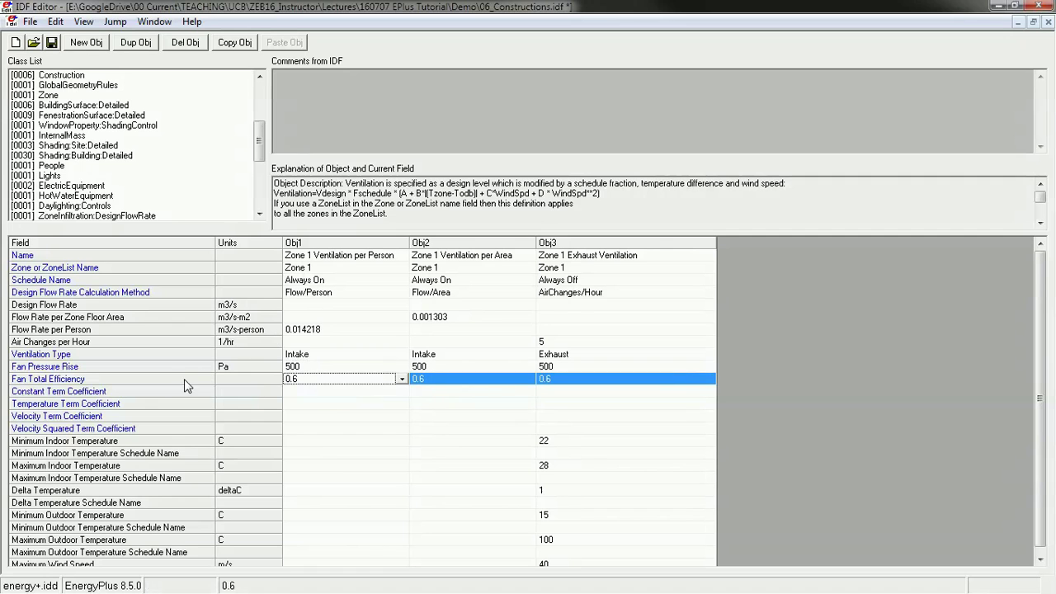
{"action": "left_click", "coordinate": [117, 368]}
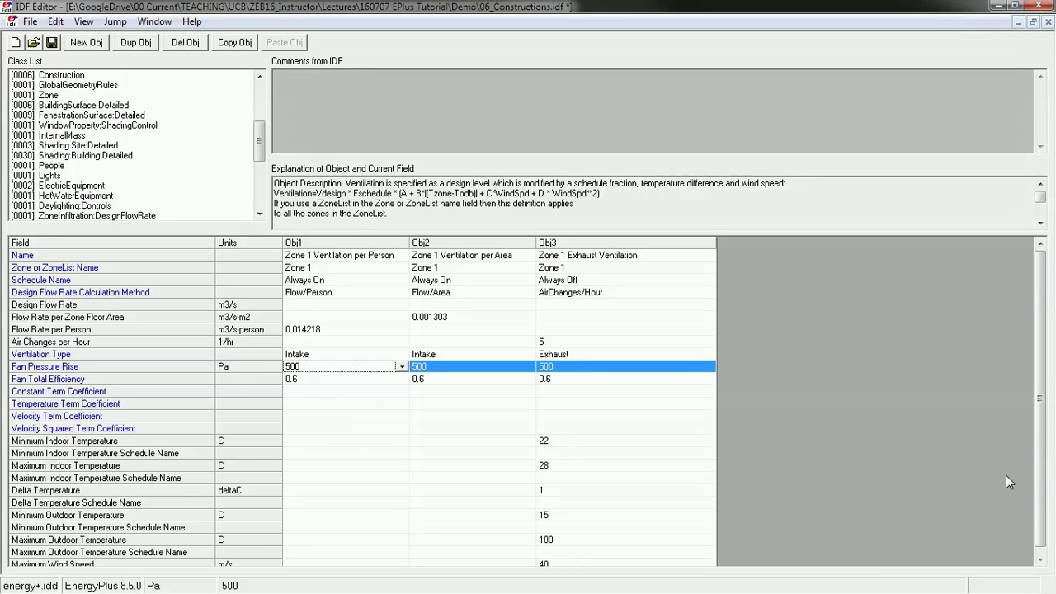
{"action": "key", "text": "alt+Tab"}
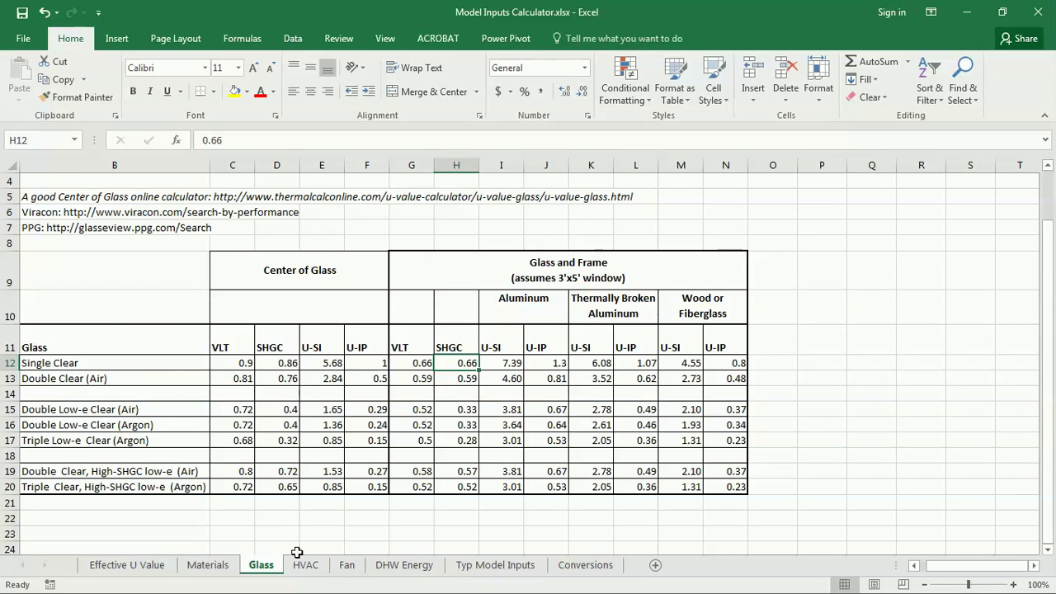
{"action": "left_click", "coordinate": [346, 565]}
{"action": "left_click", "coordinate": [185, 493]}
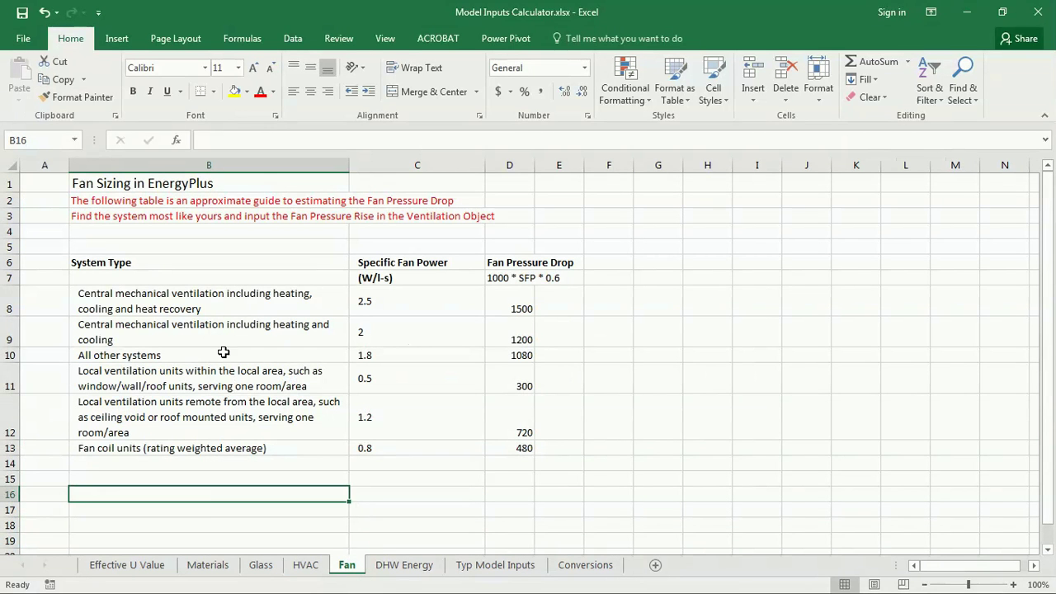
{"action": "left_click", "coordinate": [148, 297]}
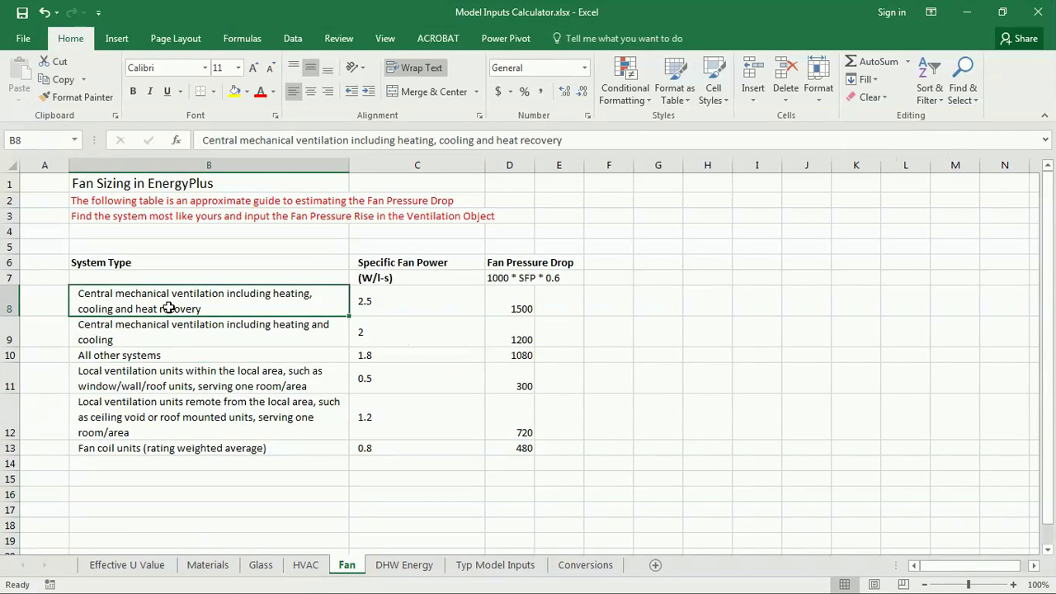
{"action": "left_click", "coordinate": [530, 300]}
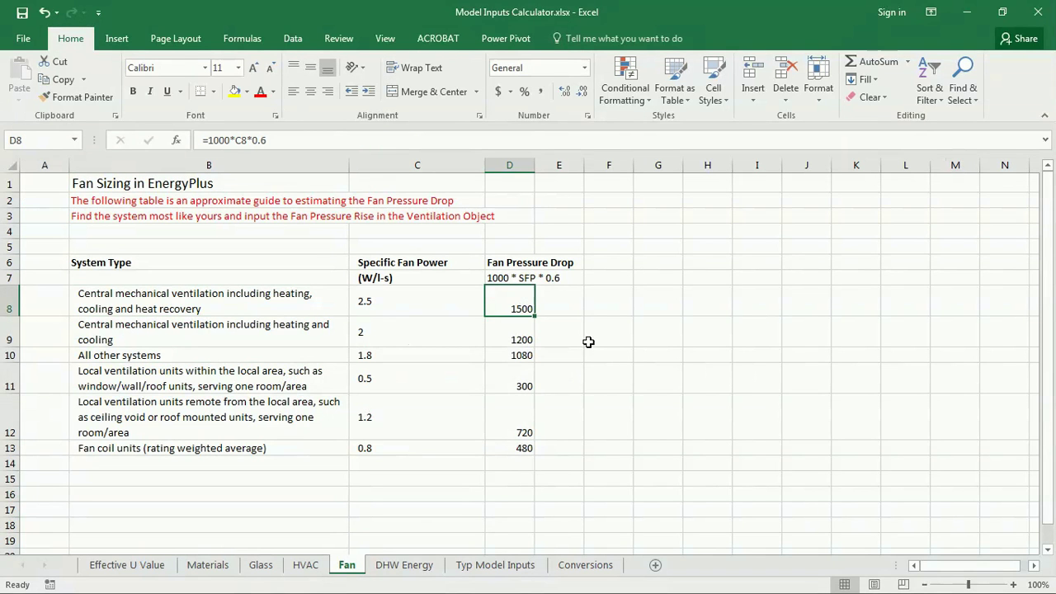
{"action": "left_click", "coordinate": [120, 391]}
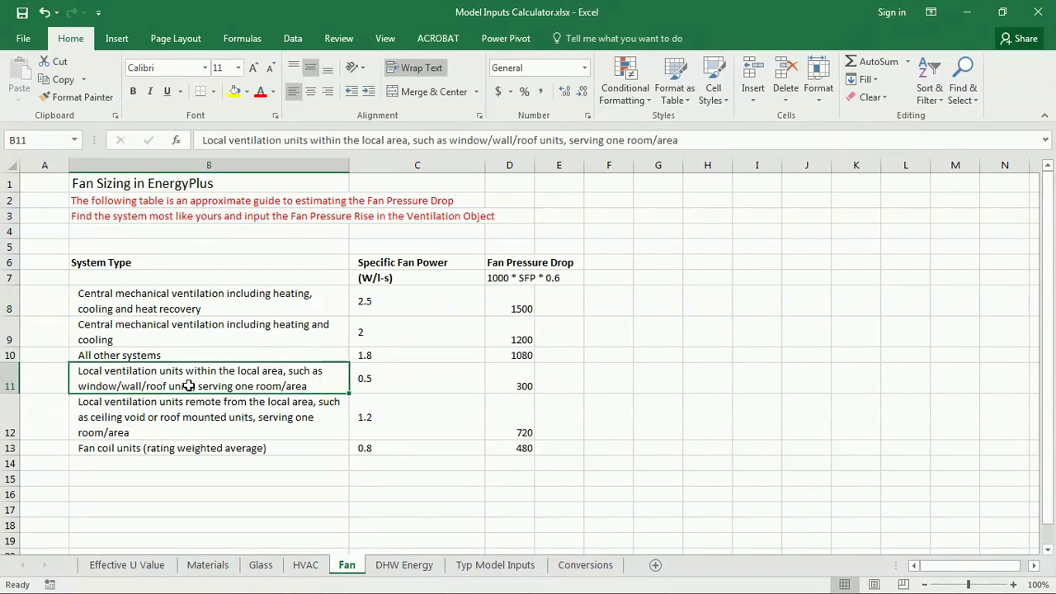
{"action": "left_click", "coordinate": [539, 385]}
{"action": "left_click", "coordinate": [526, 392]}
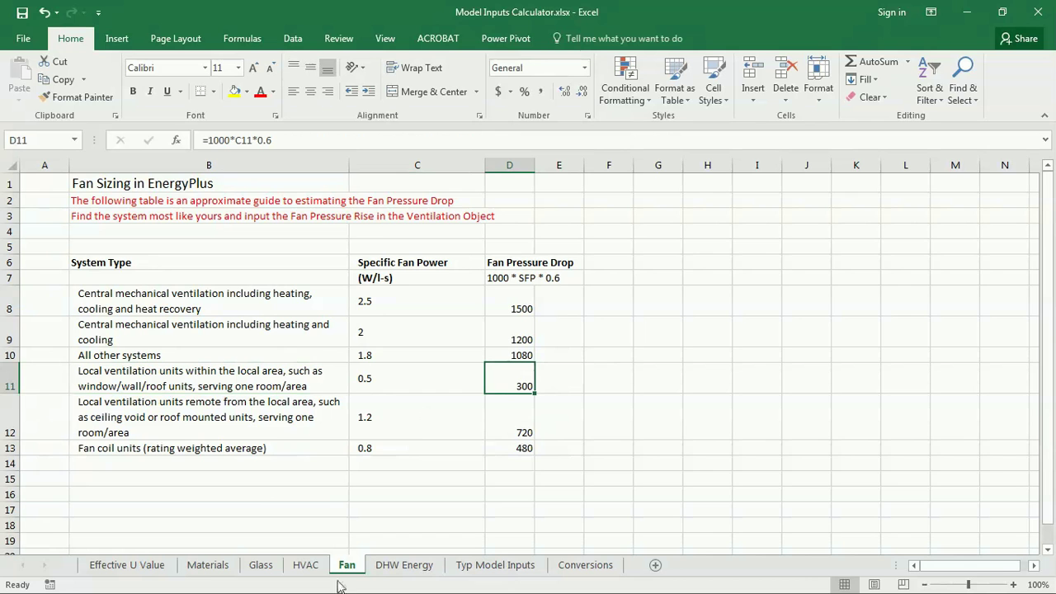
{"action": "left_click", "coordinate": [971, 17]}
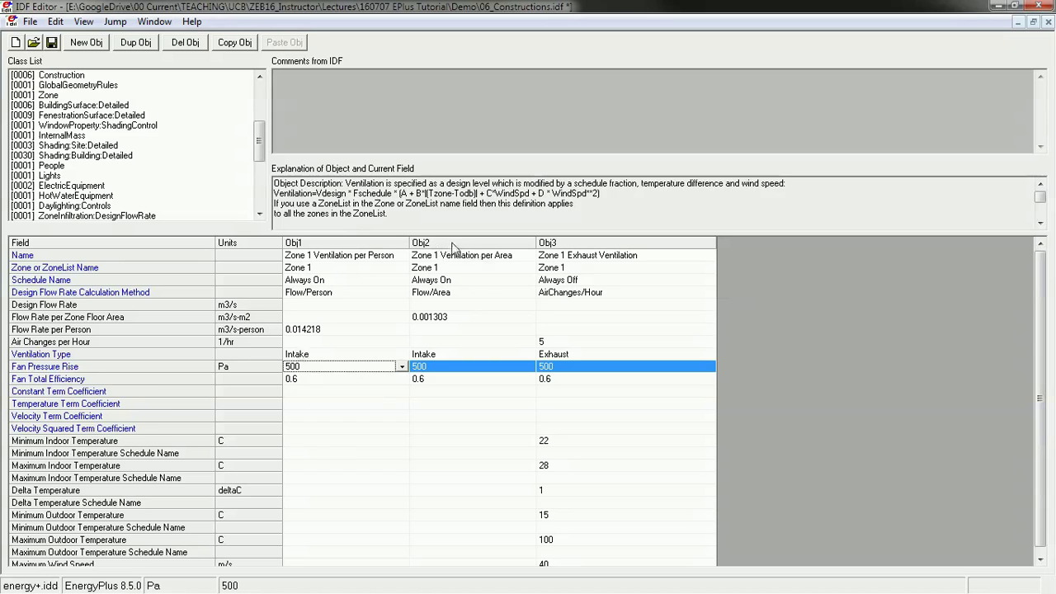
{"action": "left_click", "coordinate": [356, 393]}
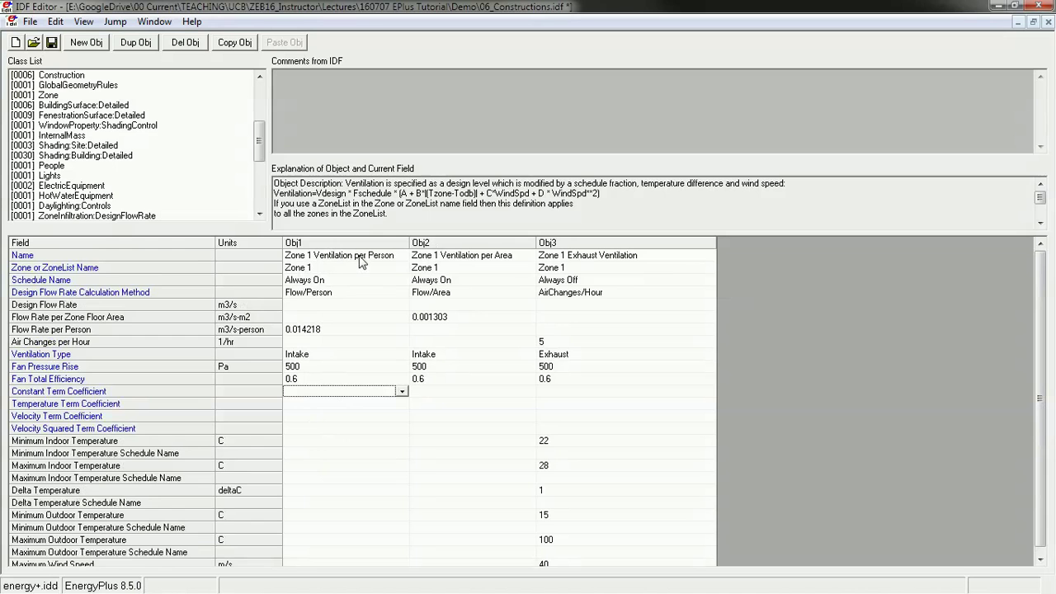
{"action": "left_click", "coordinate": [478, 245]}
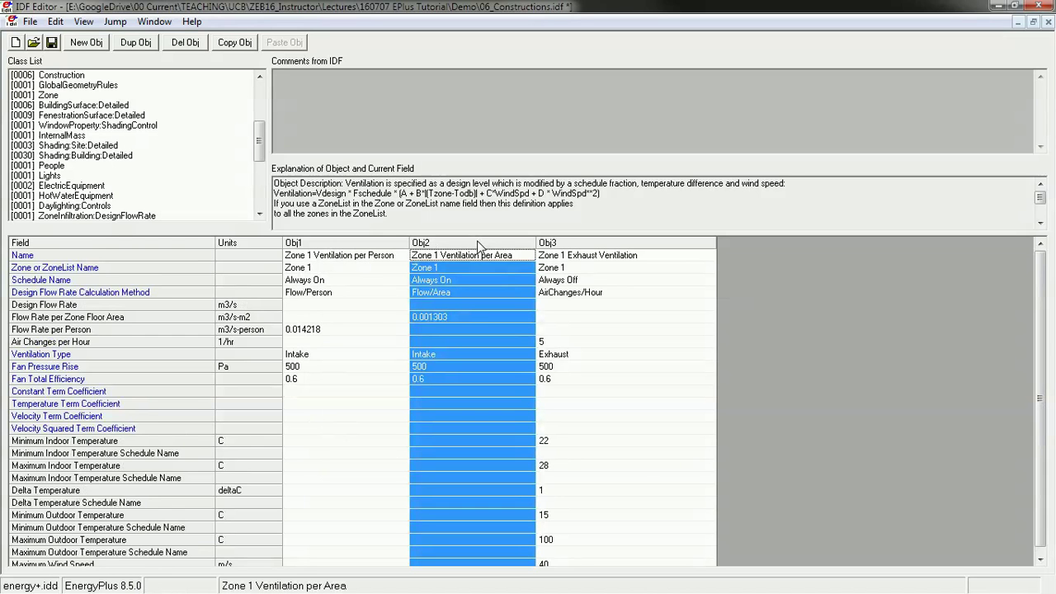
{"action": "left_click", "coordinate": [508, 280]}
{"action": "left_click", "coordinate": [522, 257]}
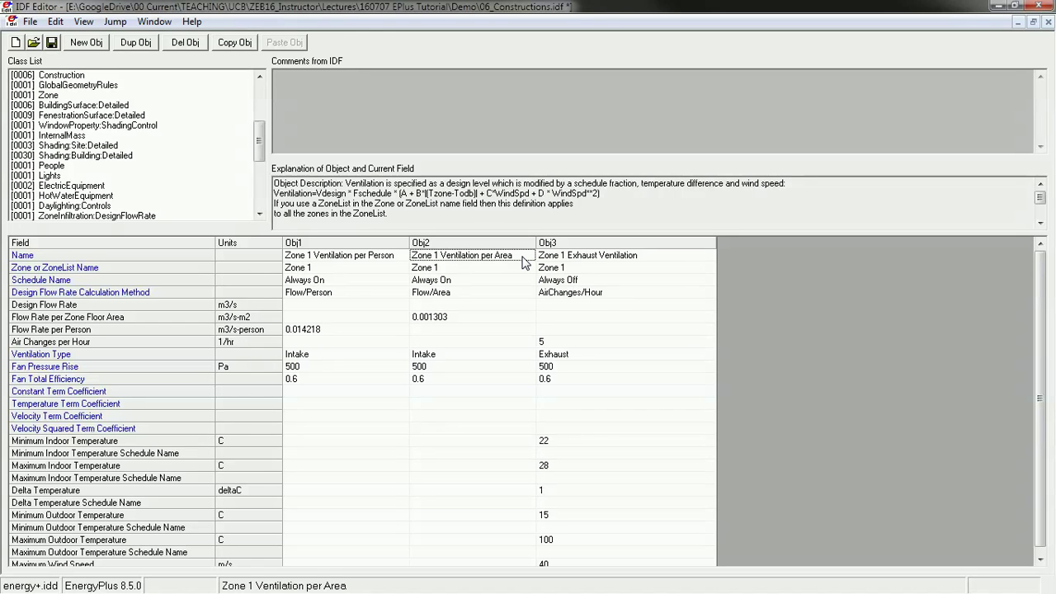
{"action": "left_click", "coordinate": [429, 318]}
{"action": "left_click", "coordinate": [293, 330]}
{"action": "left_click", "coordinate": [429, 320]}
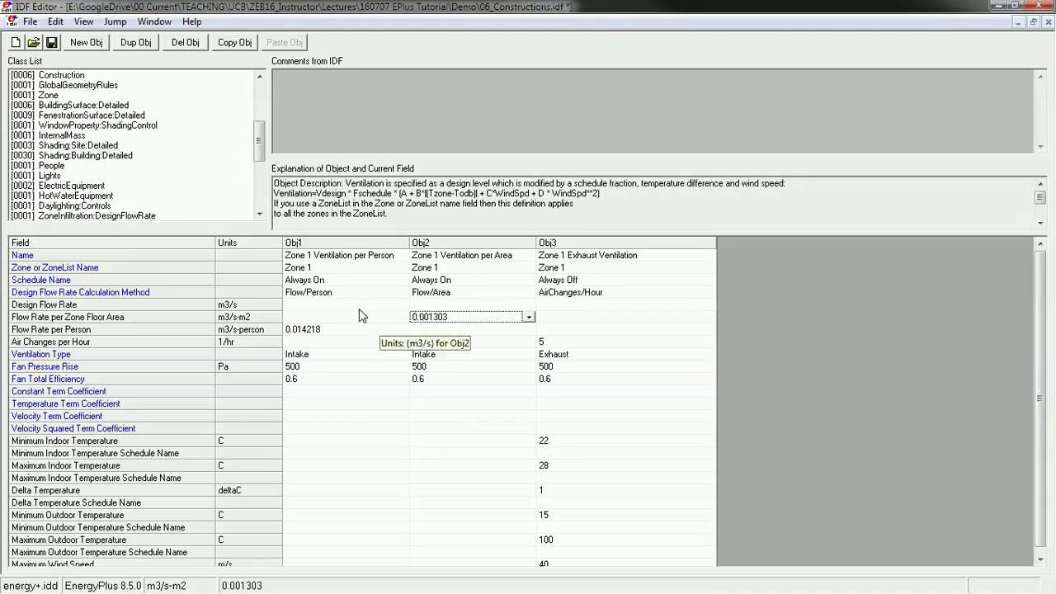
{"action": "left_click", "coordinate": [435, 294]}
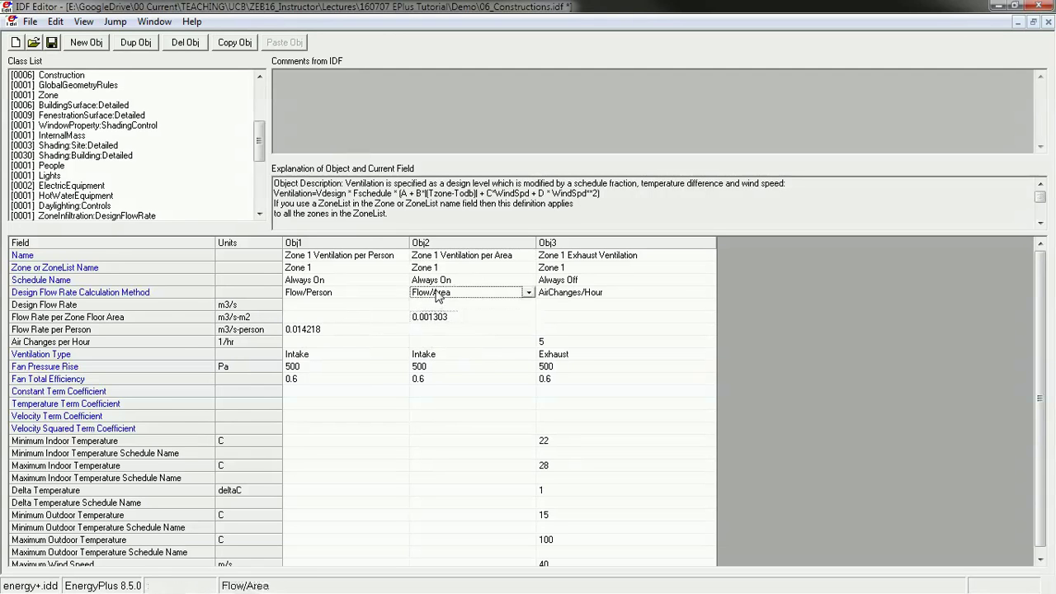
{"action": "left_click", "coordinate": [318, 298]}
{"action": "left_click", "coordinate": [446, 297]}
{"action": "left_click", "coordinate": [433, 366]}
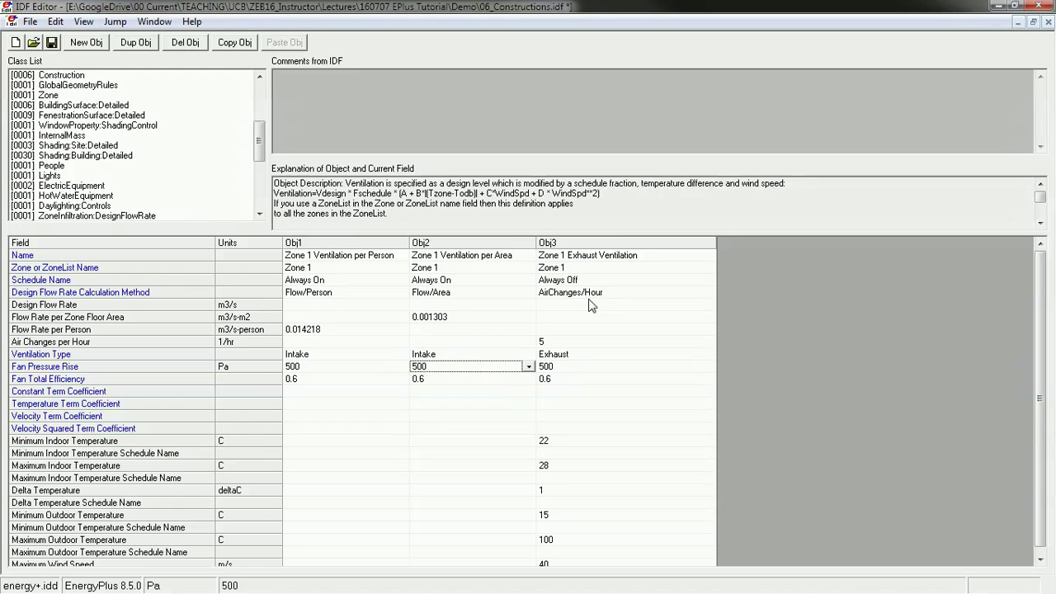
{"action": "left_click", "coordinate": [622, 243]}
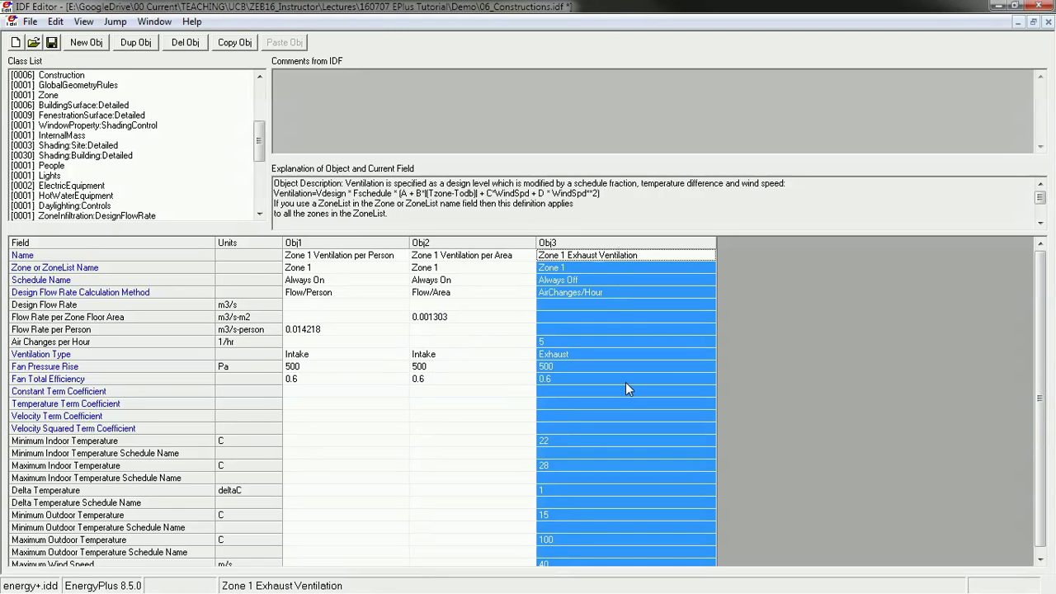
{"action": "left_click", "coordinate": [627, 378]}
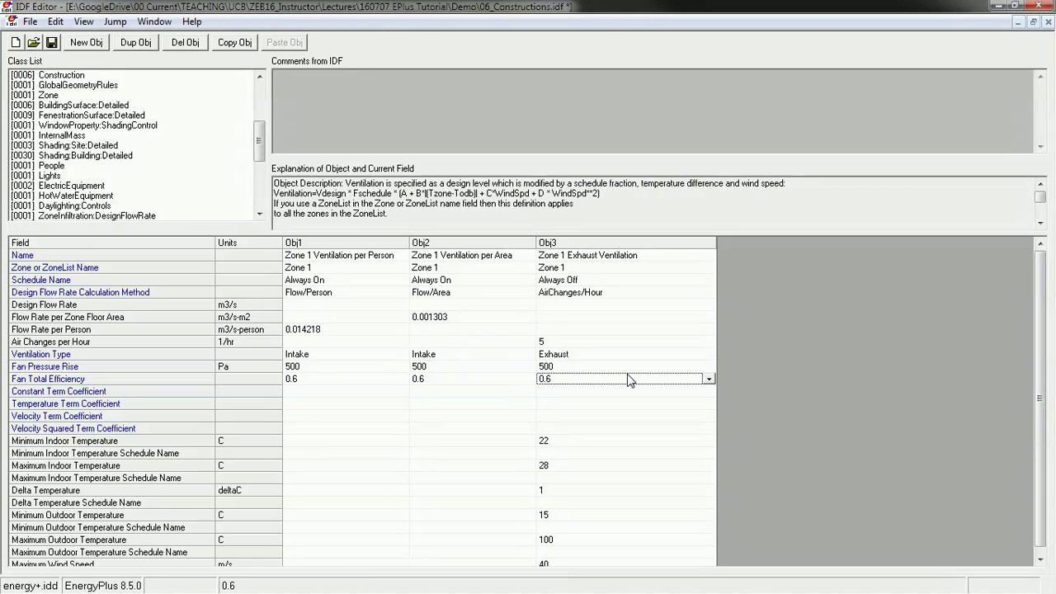
{"action": "left_click", "coordinate": [605, 257]}
{"action": "left_click", "coordinate": [572, 282]}
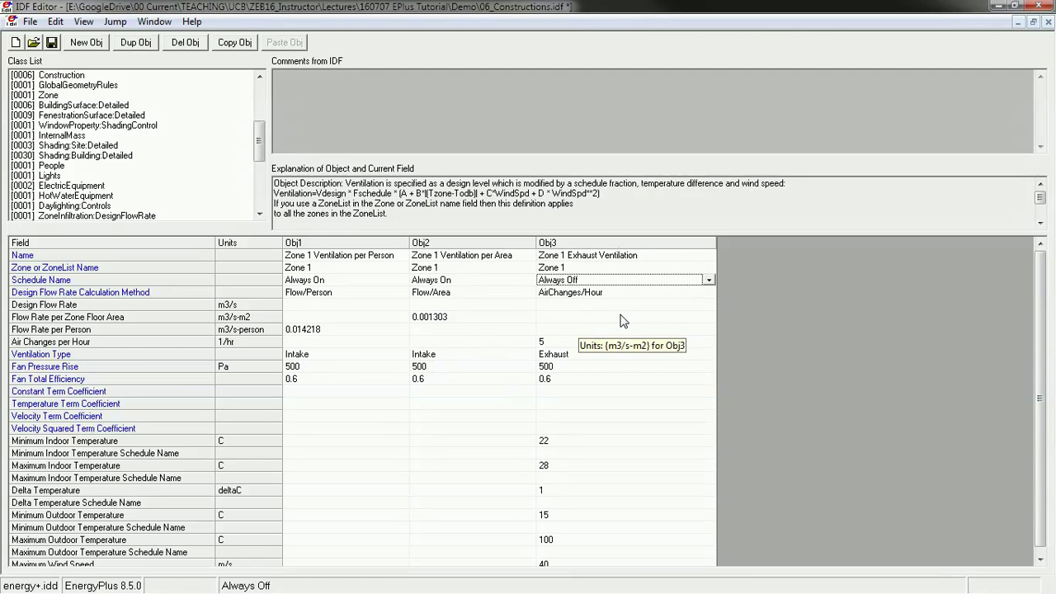
{"action": "left_click", "coordinate": [619, 293]}
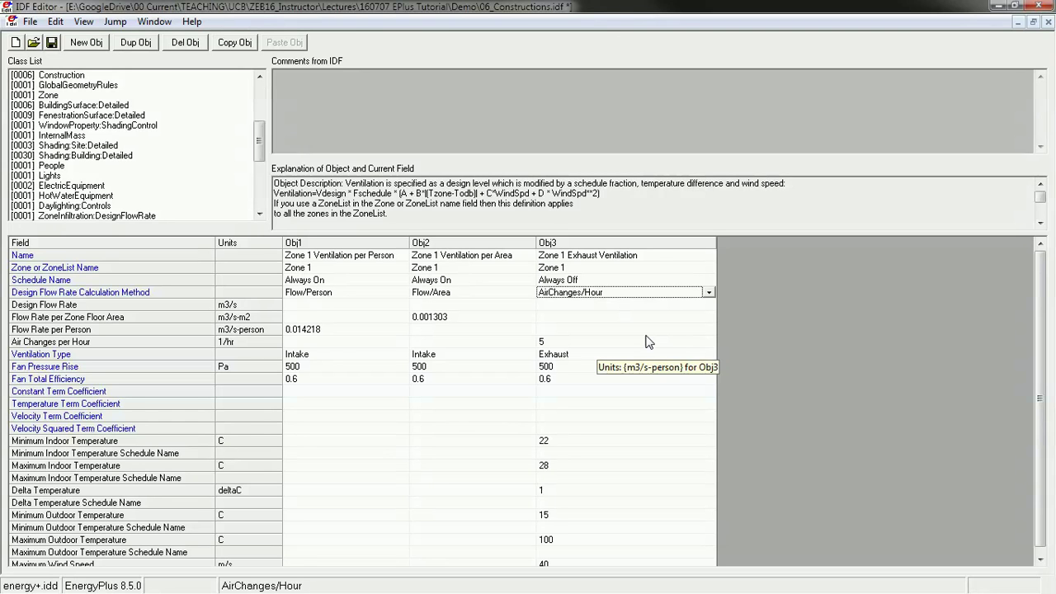
{"action": "left_click", "coordinate": [559, 356]}
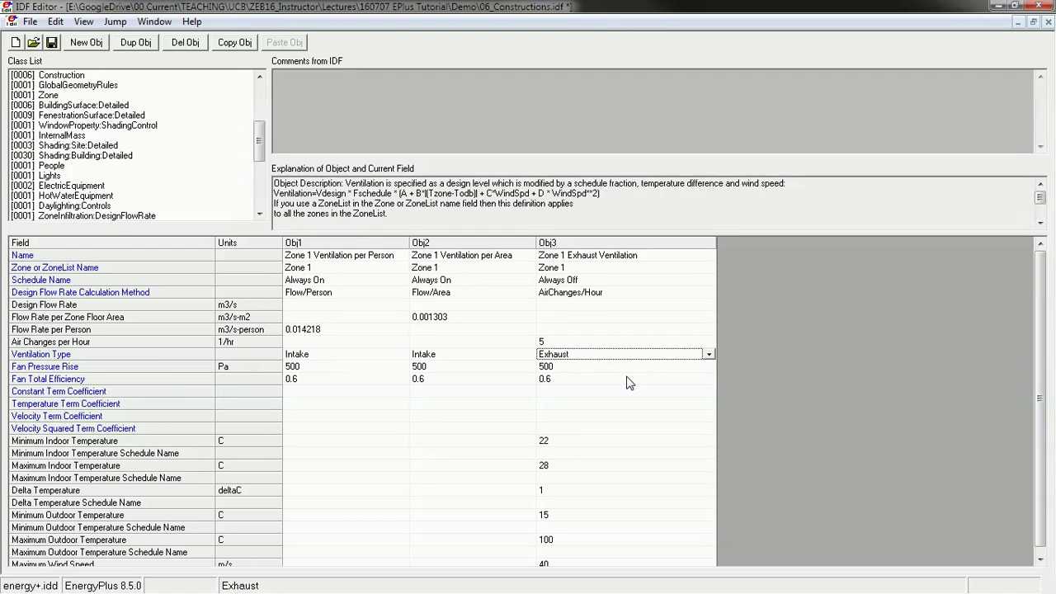
{"action": "left_click", "coordinate": [558, 343]}
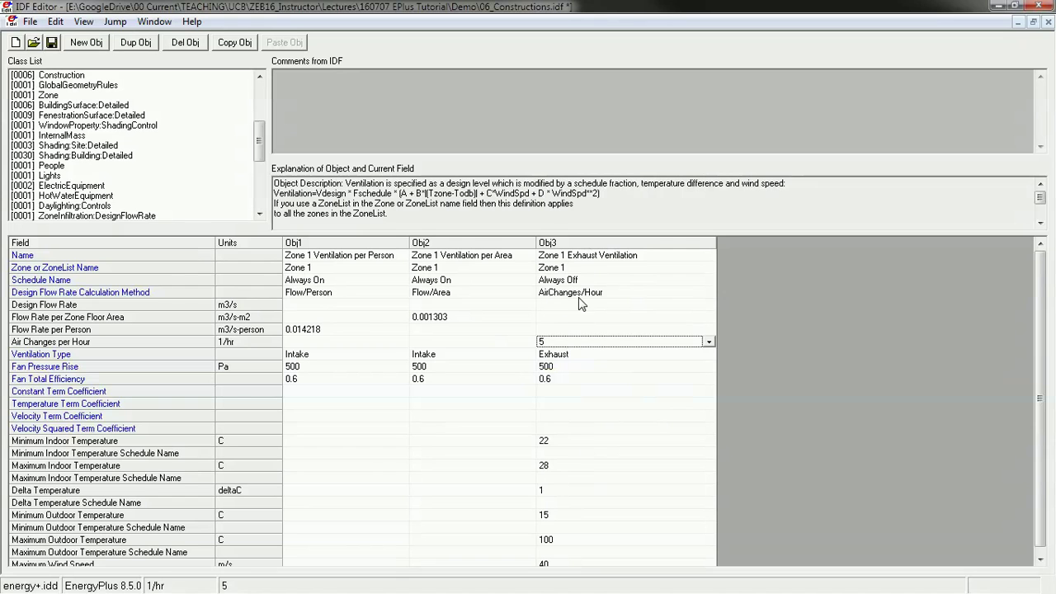
{"action": "left_click", "coordinate": [571, 442]}
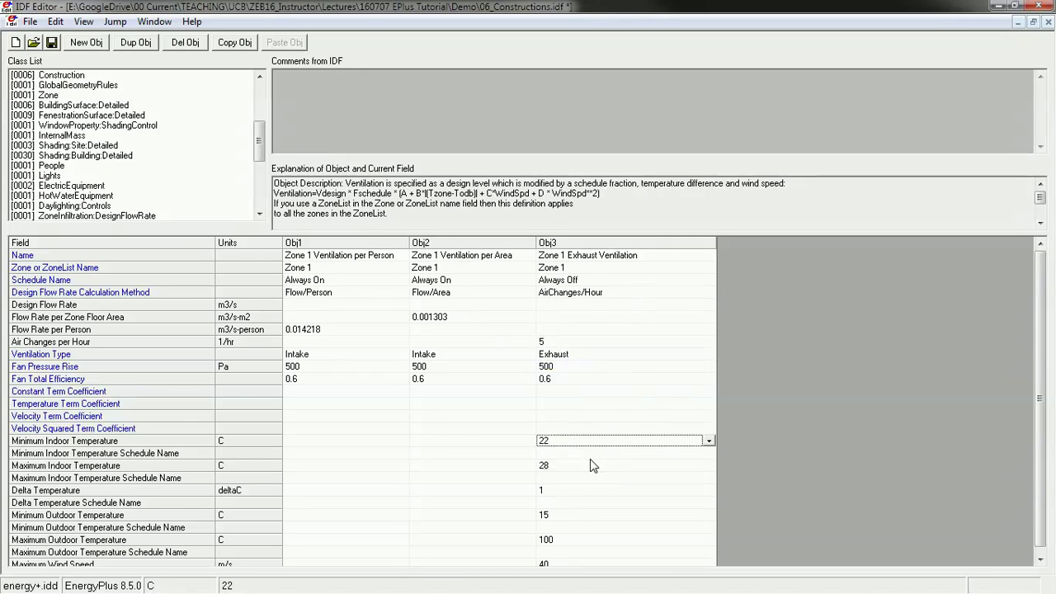
{"action": "scroll", "coordinate": [582, 473], "scroll_direction": "down", "scroll_amount": 1}
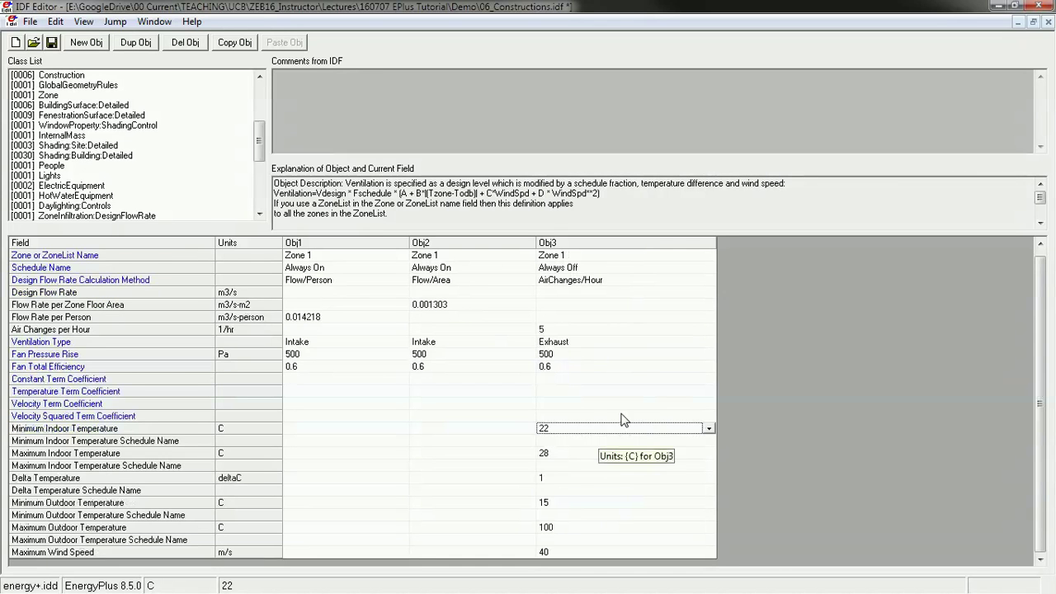
{"action": "scroll", "coordinate": [581, 372], "scroll_direction": "up", "scroll_amount": 1}
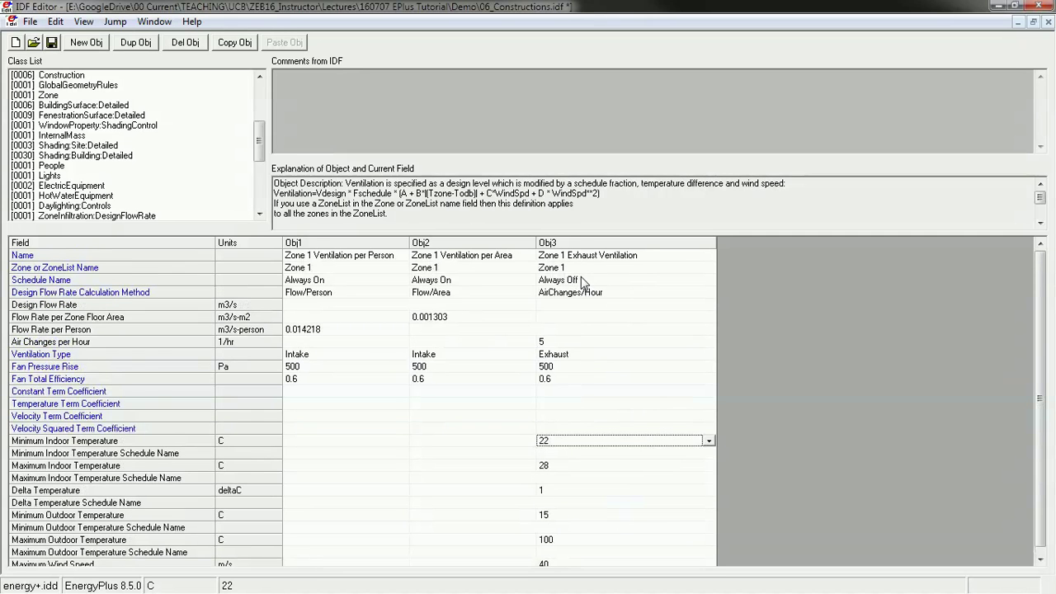
{"action": "left_click", "coordinate": [583, 280]}
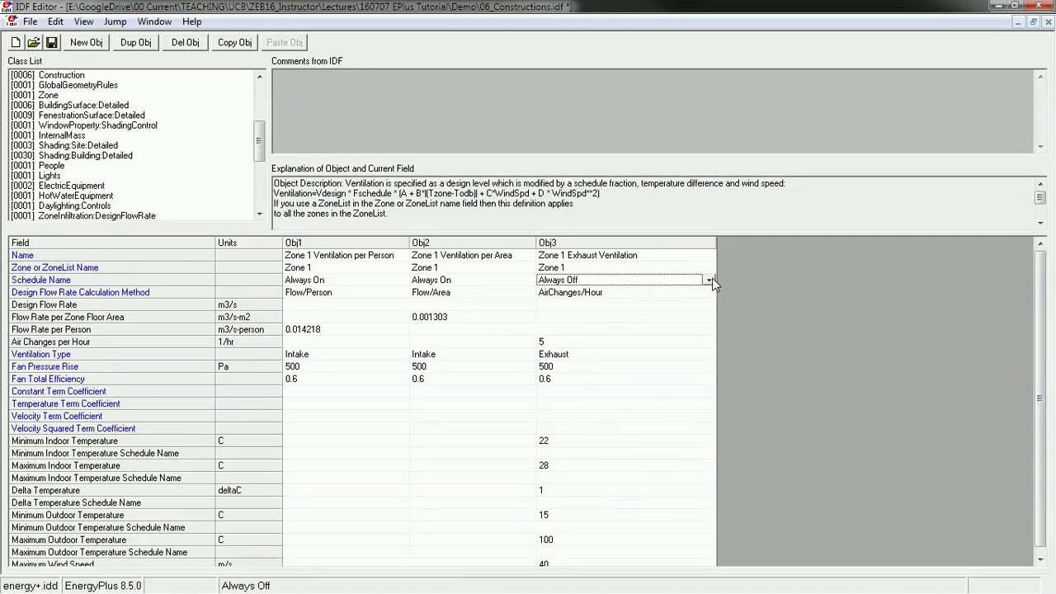
{"action": "left_click", "coordinate": [709, 281]}
{"action": "left_click", "coordinate": [578, 302]}
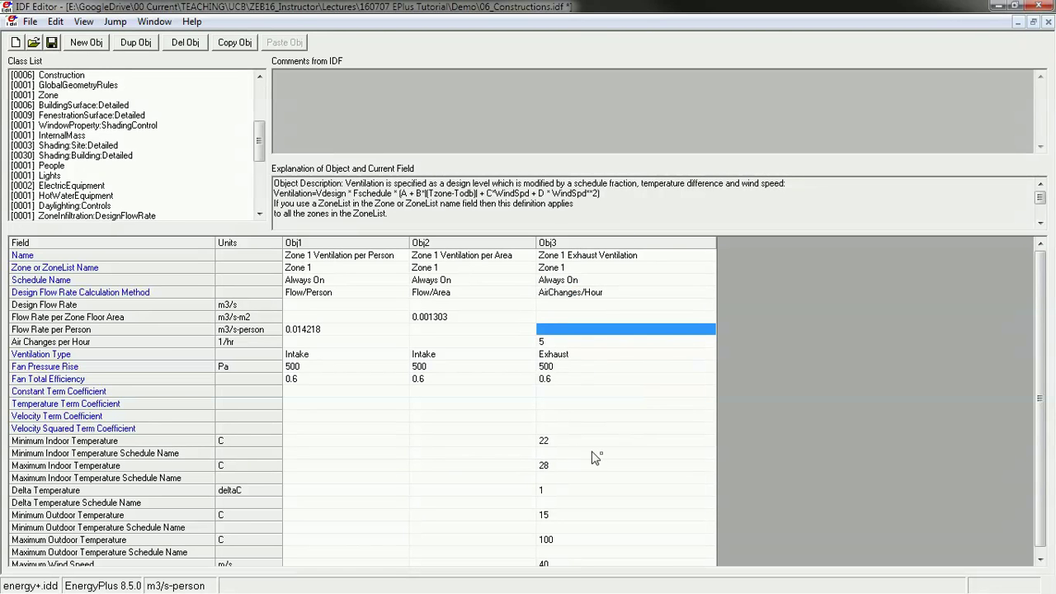
{"action": "left_click", "coordinate": [555, 444]}
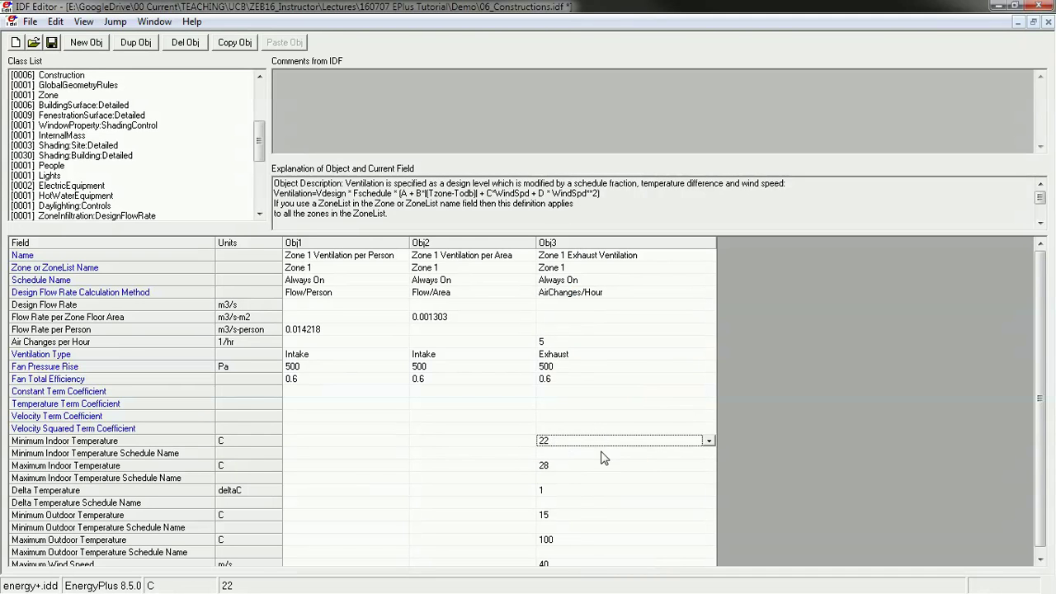
{"action": "left_click", "coordinate": [44, 444]}
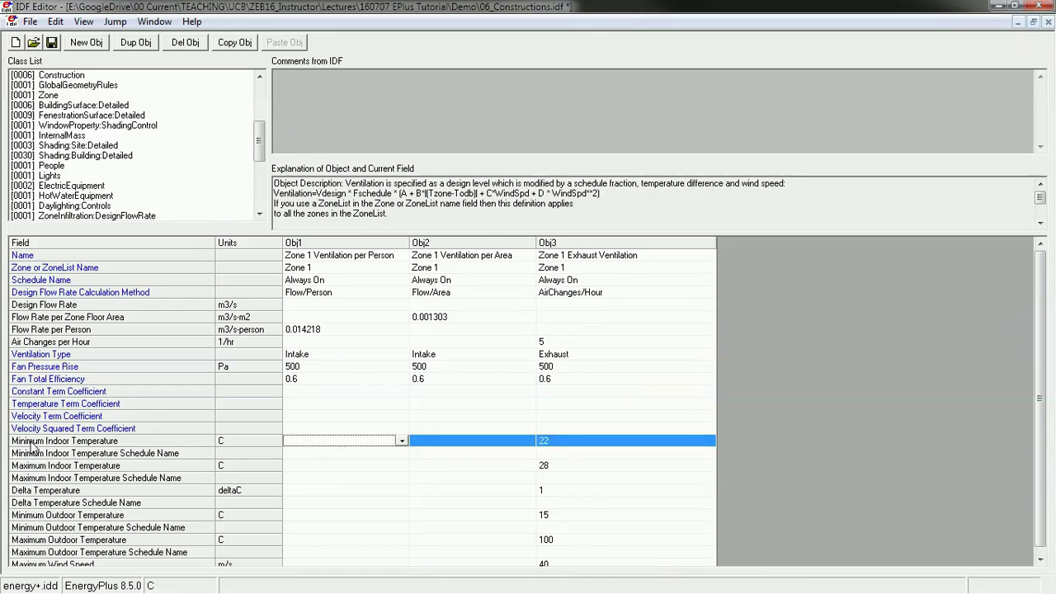
{"action": "left_click", "coordinate": [54, 467]}
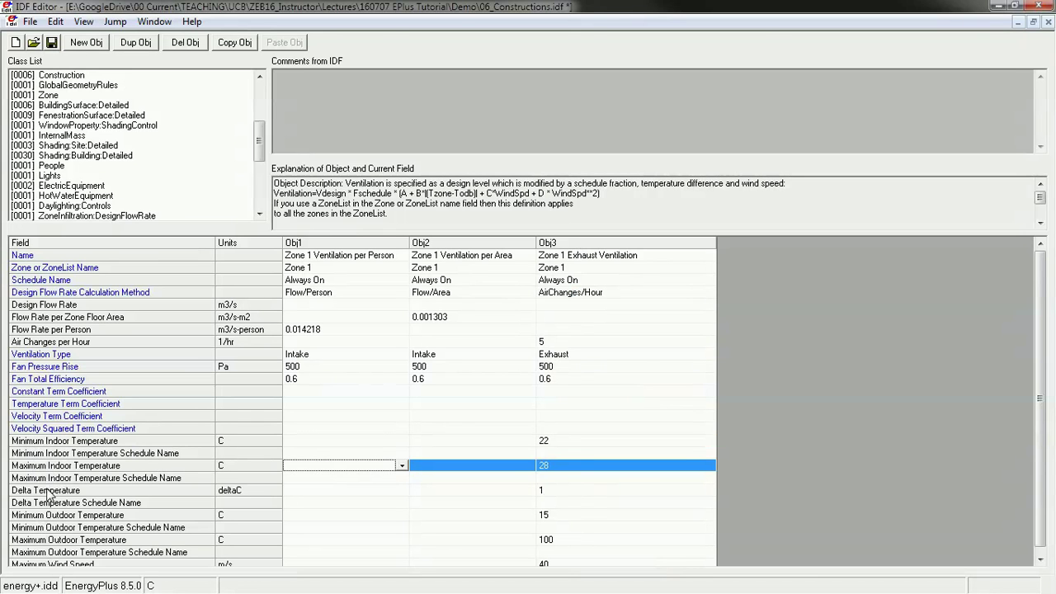
{"action": "left_click", "coordinate": [50, 491]}
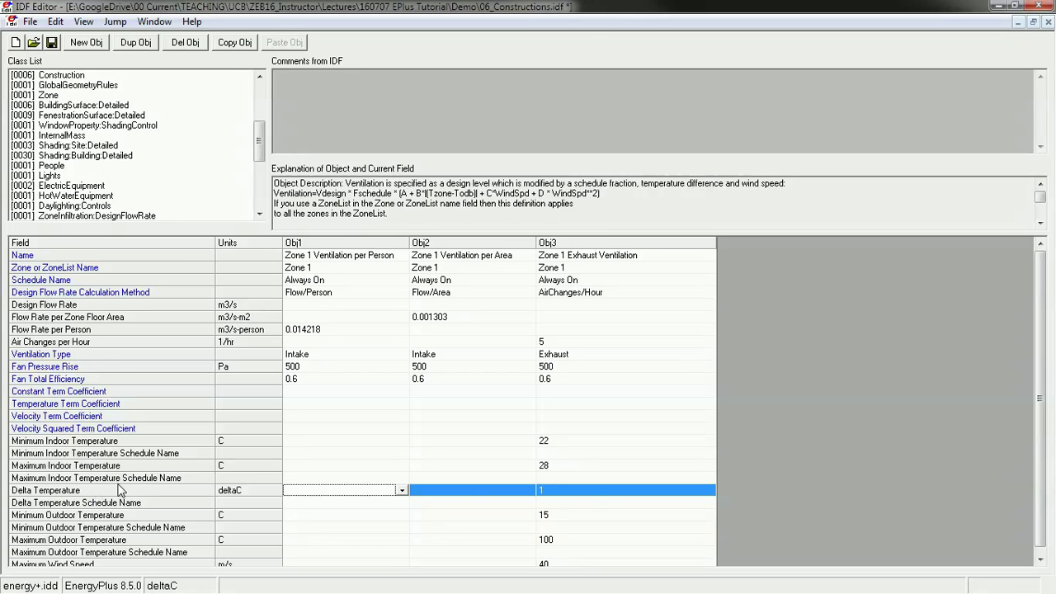
{"action": "left_click", "coordinate": [590, 495]}
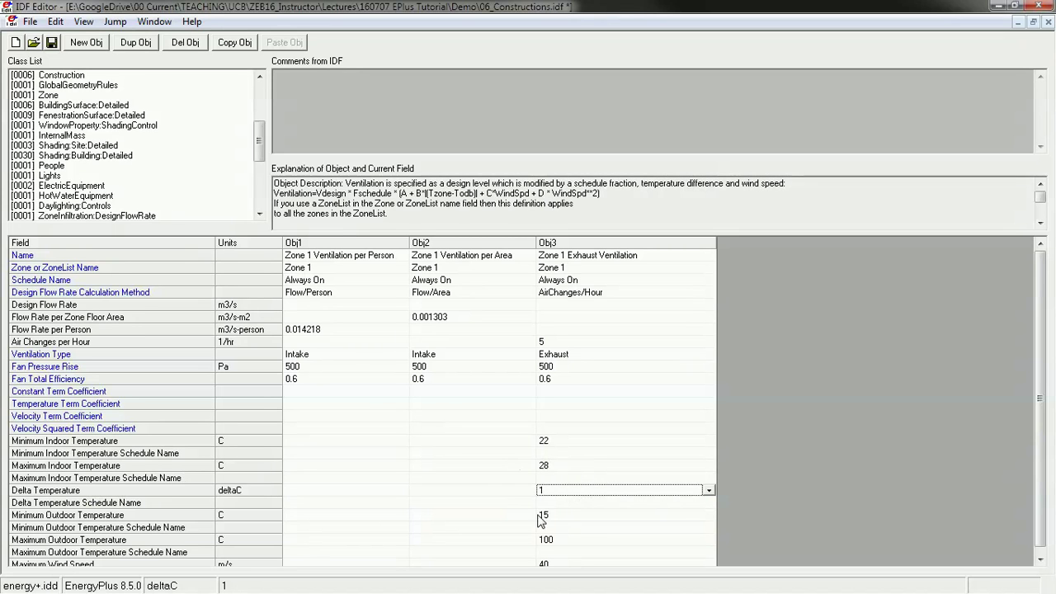
{"action": "left_click", "coordinate": [36, 515]}
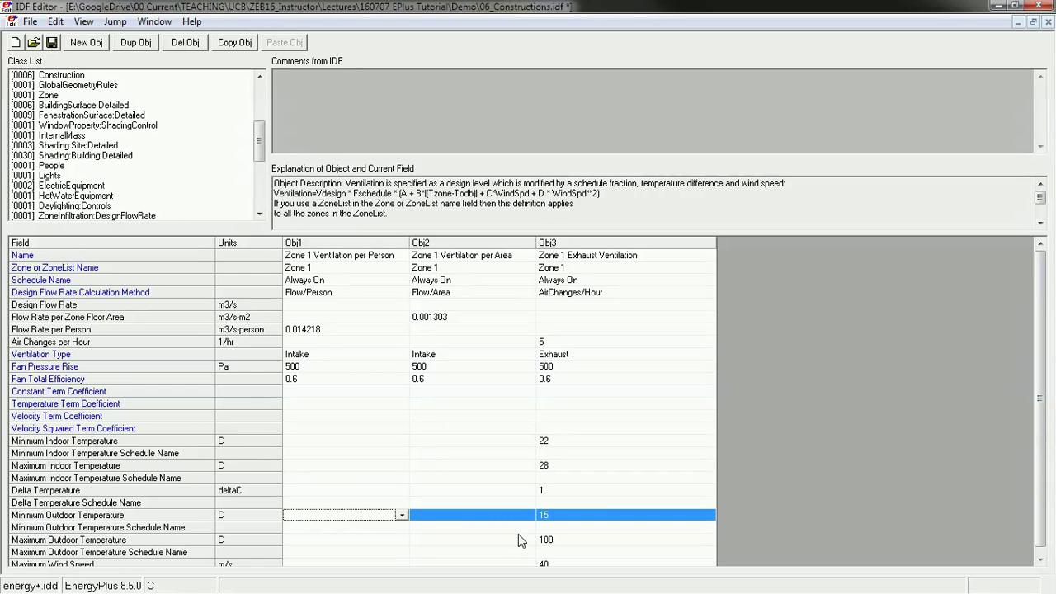
{"action": "left_click", "coordinate": [114, 545]}
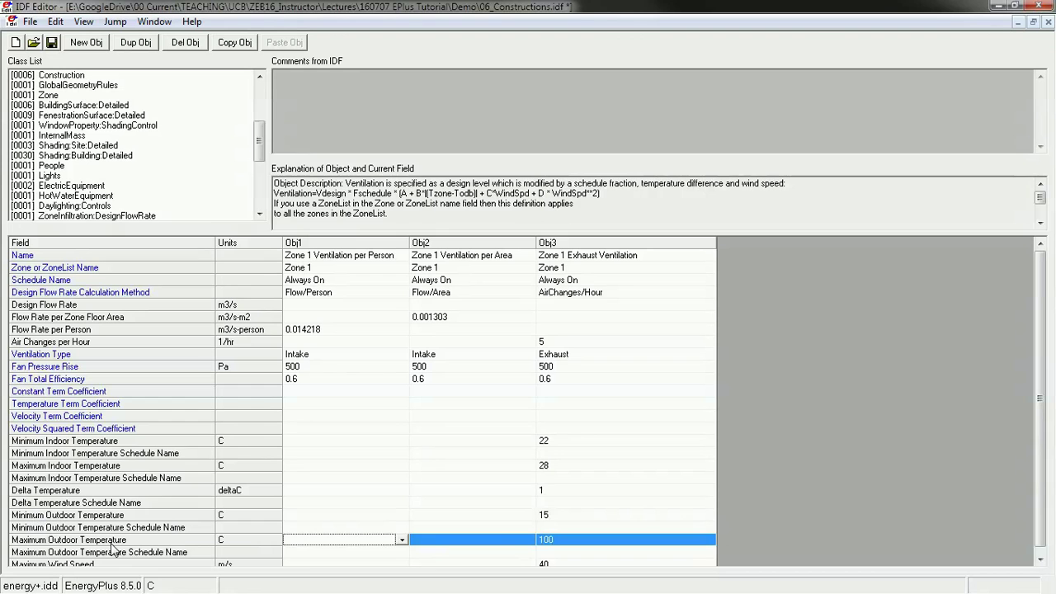
{"action": "left_click", "coordinate": [557, 520]}
{"action": "scroll", "coordinate": [558, 521], "scroll_direction": "down", "scroll_amount": 1}
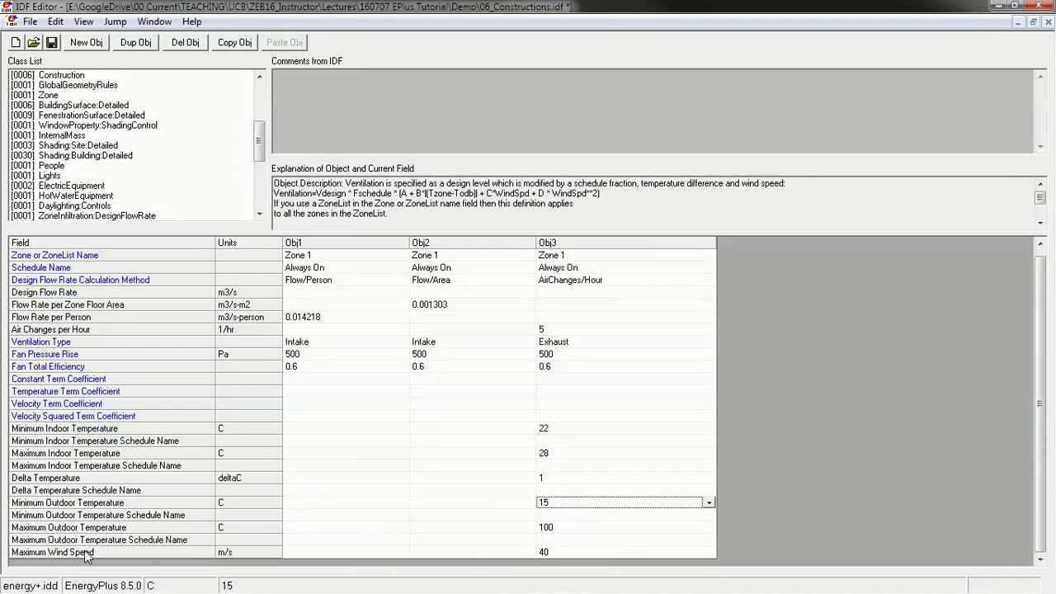
{"action": "left_click", "coordinate": [58, 554]}
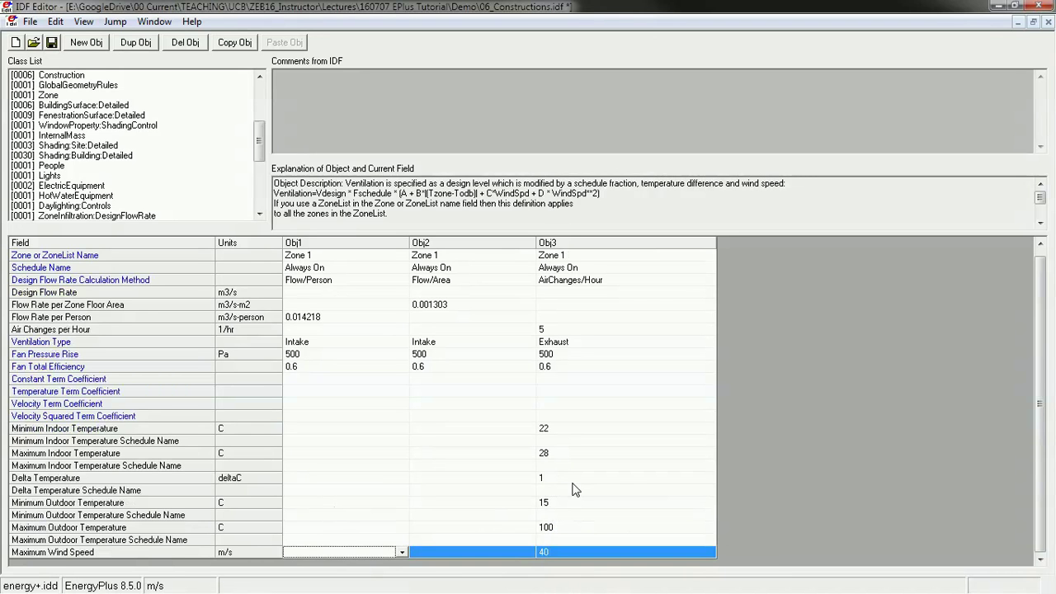
{"action": "left_click", "coordinate": [584, 442]}
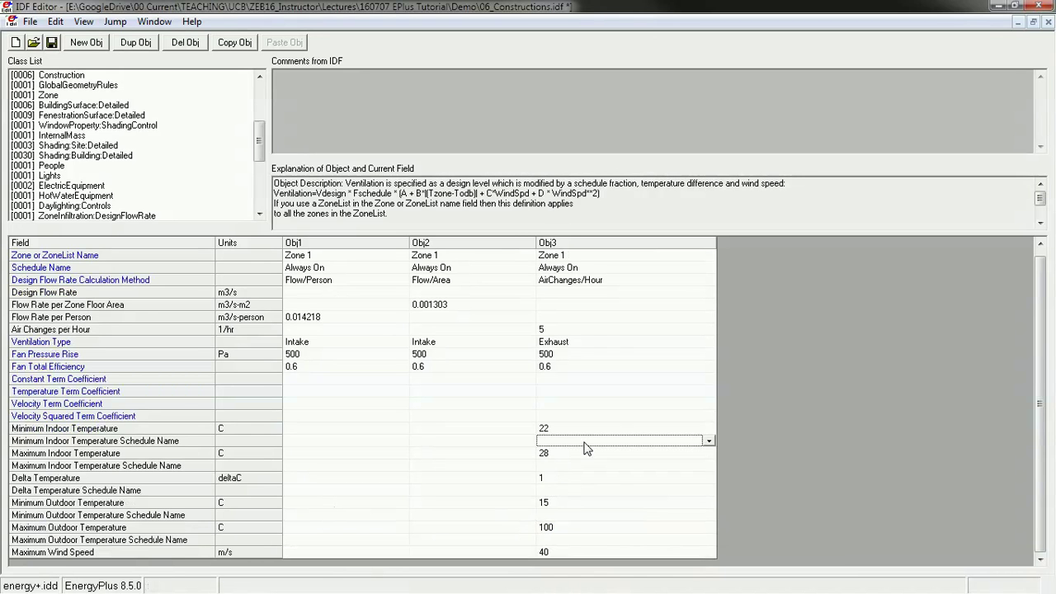
{"action": "left_click", "coordinate": [551, 552]}
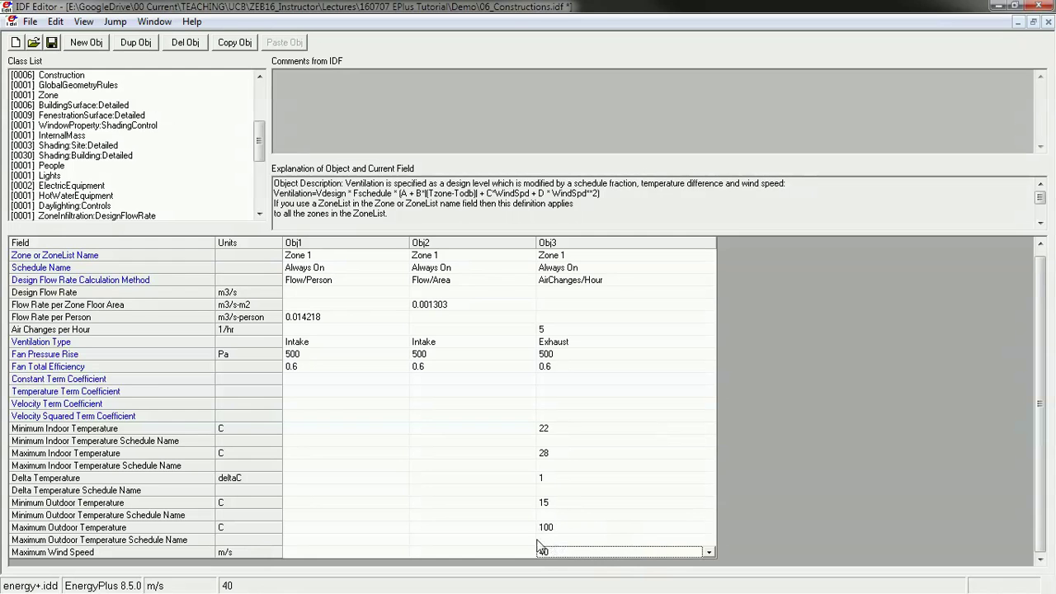
{"action": "scroll", "coordinate": [569, 467], "scroll_direction": "up", "scroll_amount": 1}
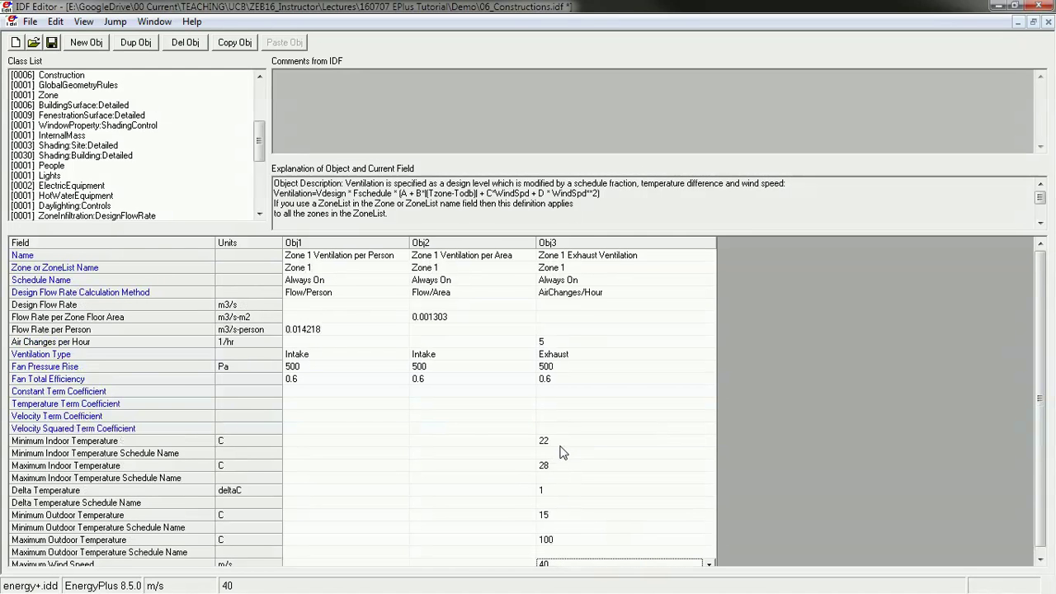
{"action": "left_click", "coordinate": [119, 455]}
{"action": "left_click", "coordinate": [105, 444]}
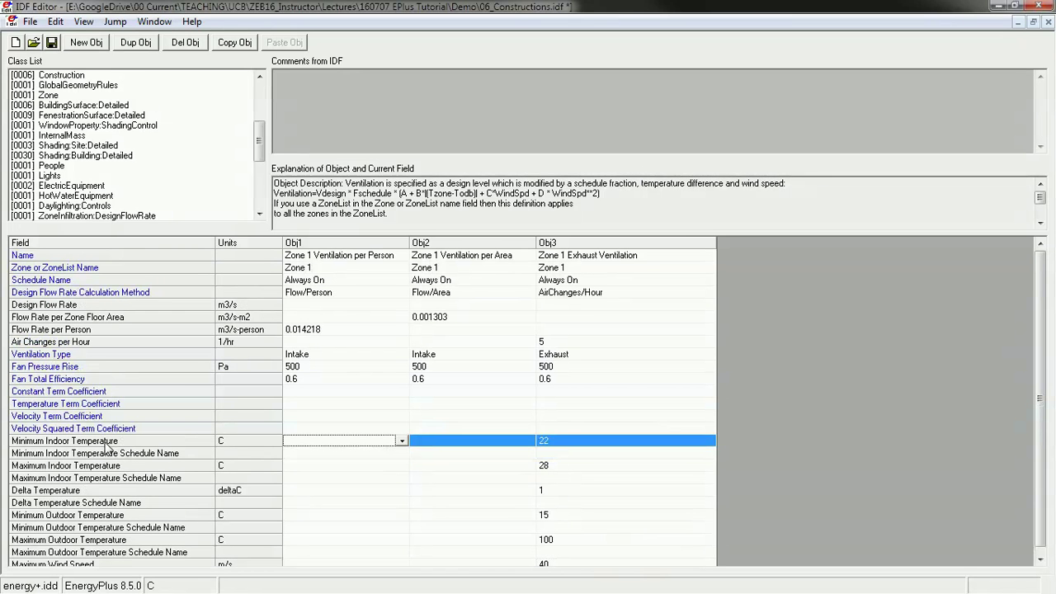
{"action": "left_click", "coordinate": [105, 467]}
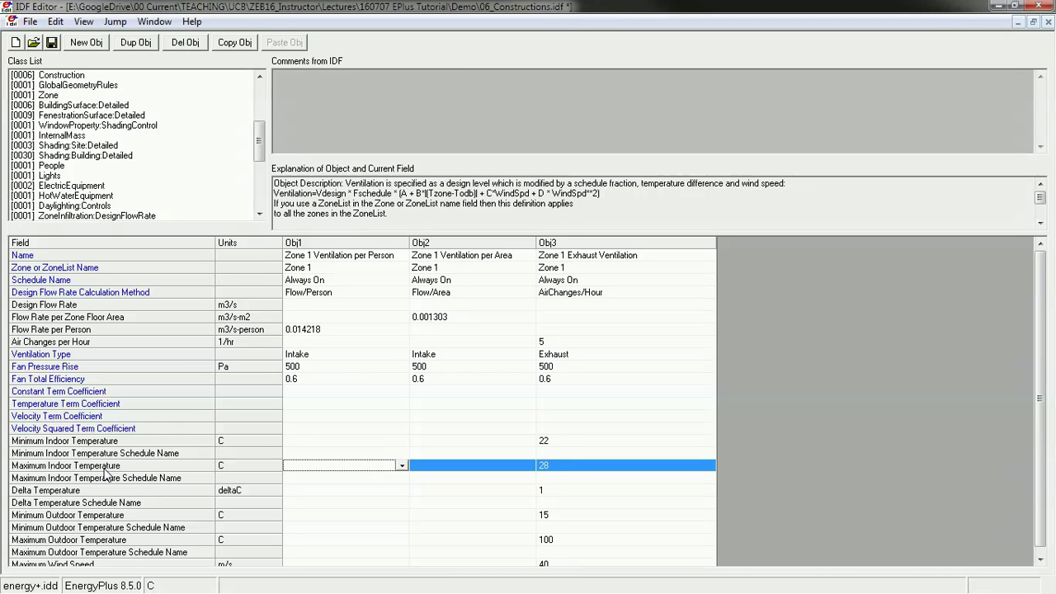
{"action": "left_click", "coordinate": [124, 444]}
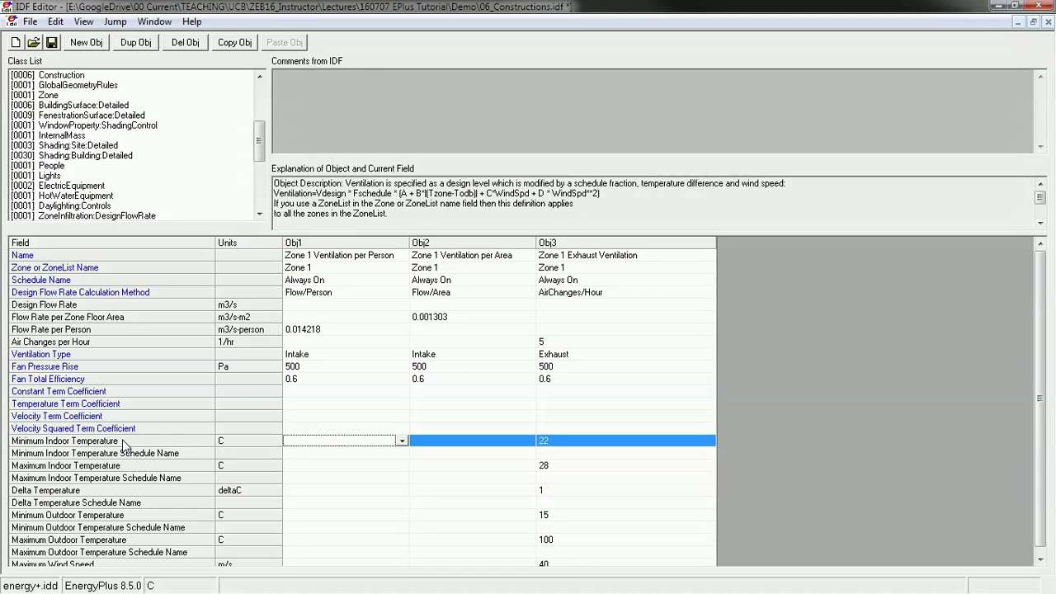
{"action": "left_click", "coordinate": [113, 467]}
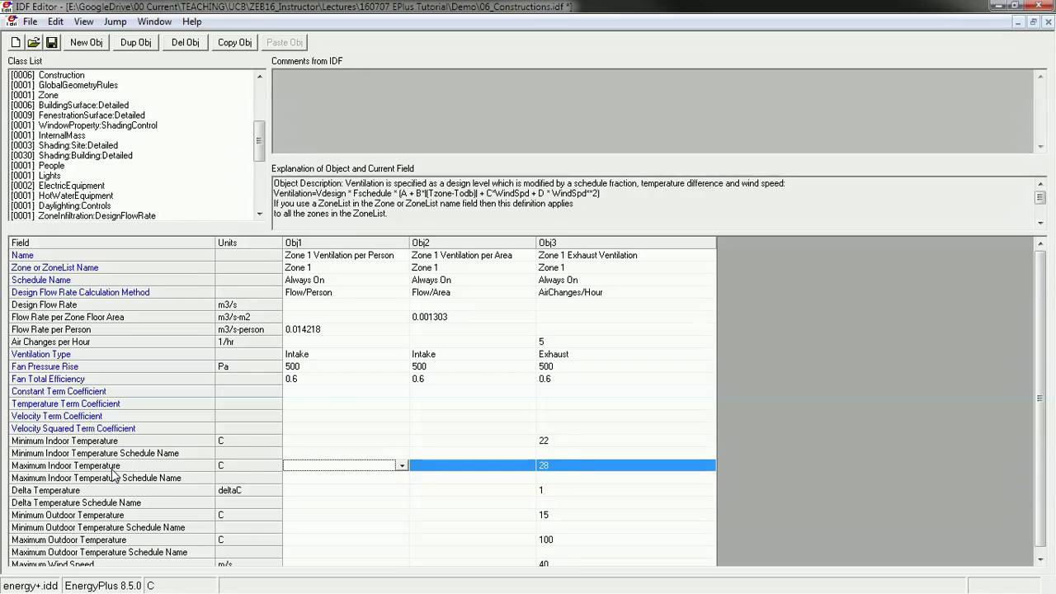
{"action": "left_click", "coordinate": [577, 444]}
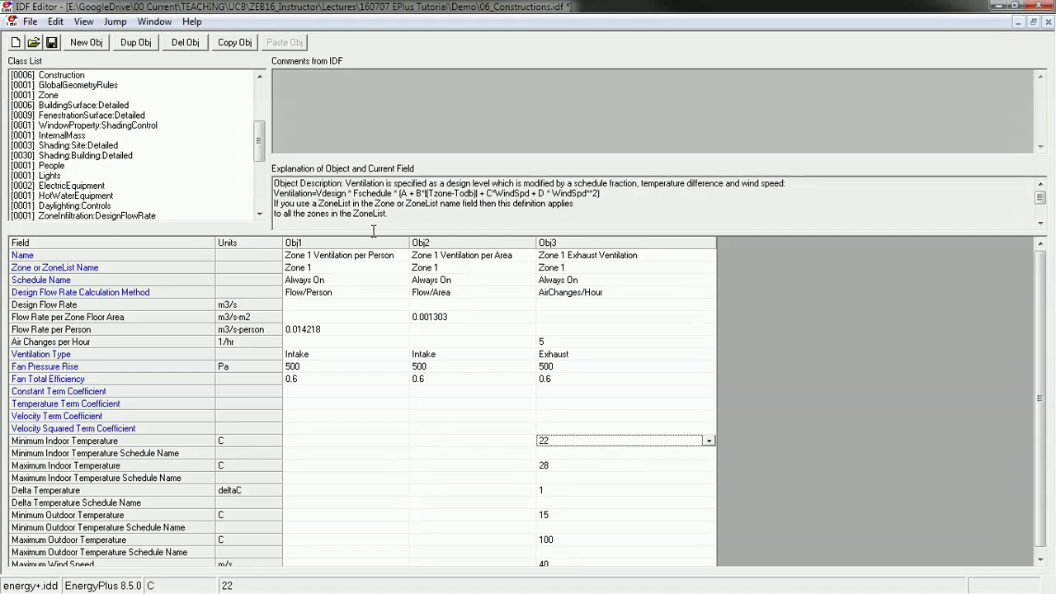
{"action": "left_click", "coordinate": [569, 280]}
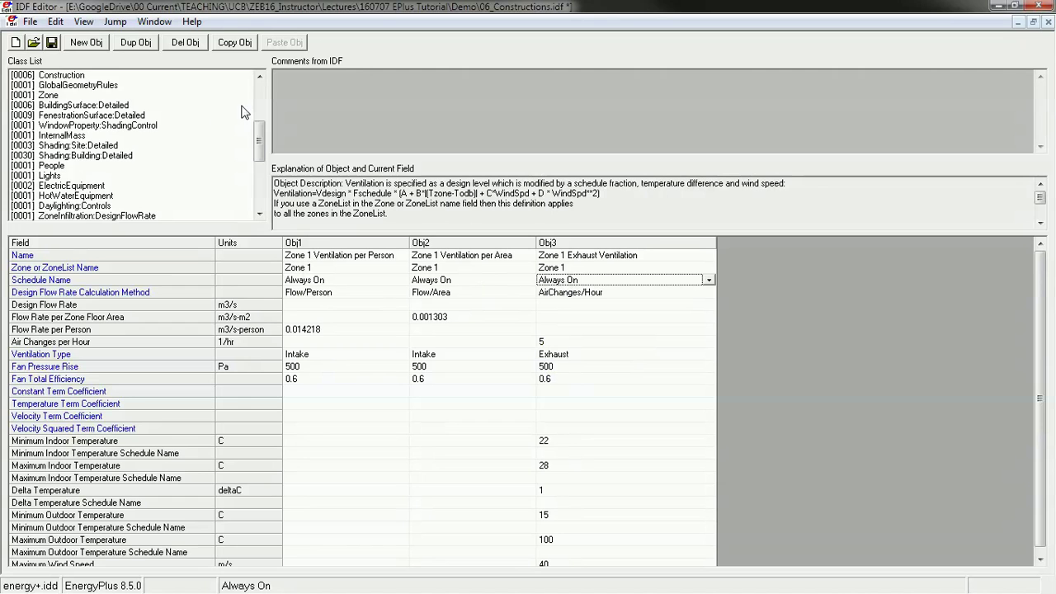
{"action": "left_click_drag", "start_coordinate": [261, 140], "coordinate": [261, 146]}
{"action": "left_click", "coordinate": [97, 205]}
Show the five ZoneVentilation:WindandStackOpenArea objects, widen their columns, and highlight the ventilation equations
{"action": "scroll", "coordinate": [115, 194], "scroll_direction": "down", "scroll_amount": 1}
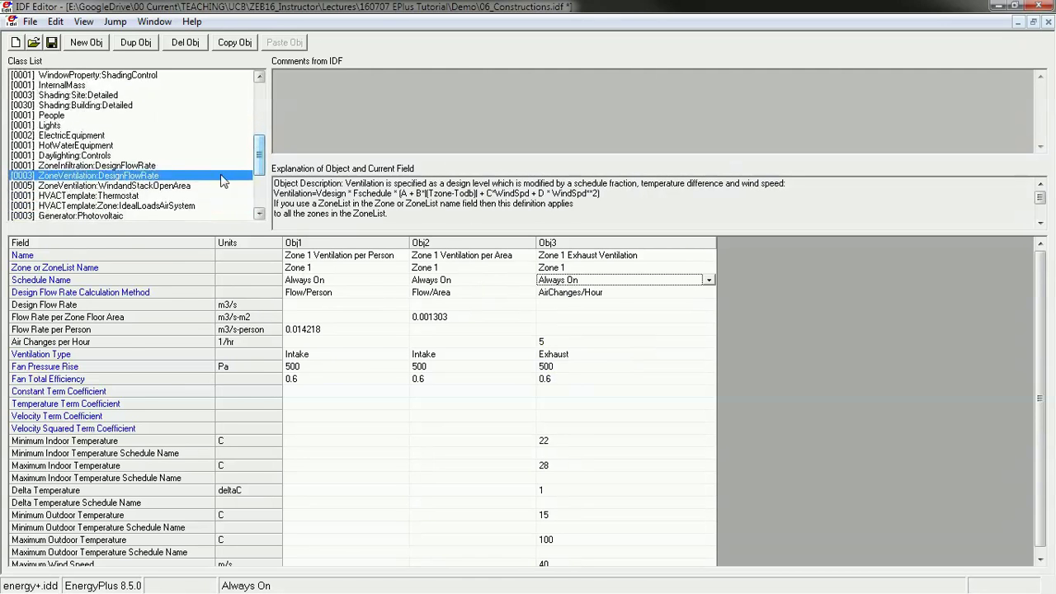
{"action": "left_click", "coordinate": [117, 186]}
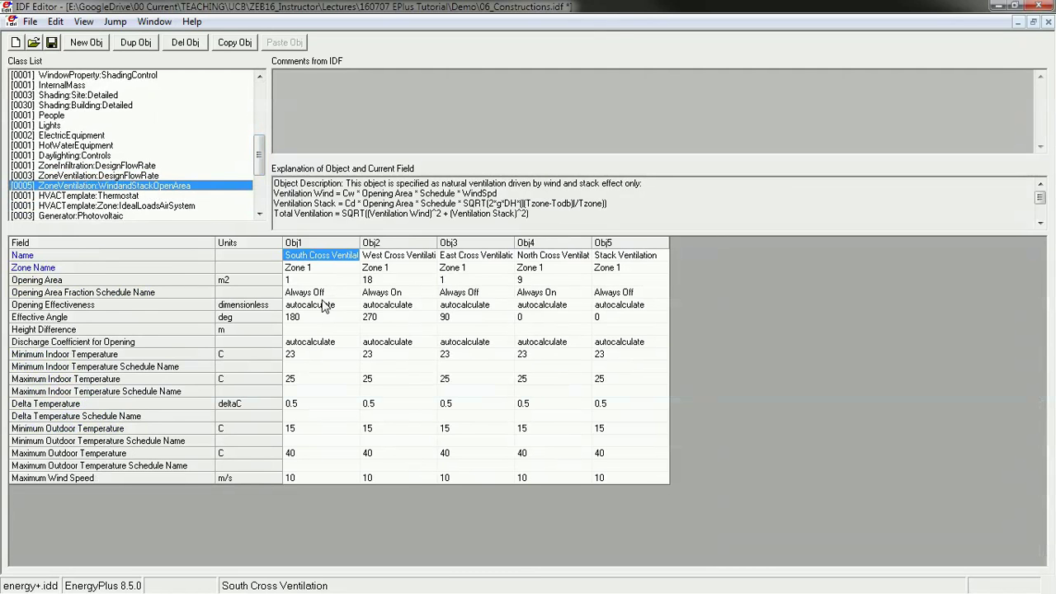
{"action": "left_click_drag", "start_coordinate": [360, 238], "coordinate": [400, 237]}
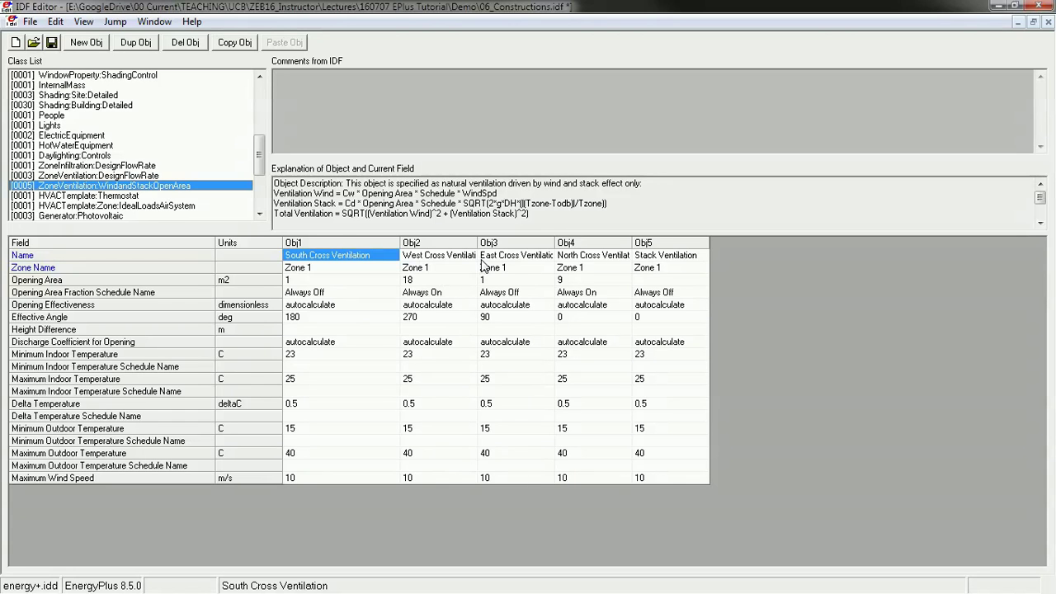
{"action": "left_click_drag", "start_coordinate": [274, 193], "coordinate": [610, 203]}
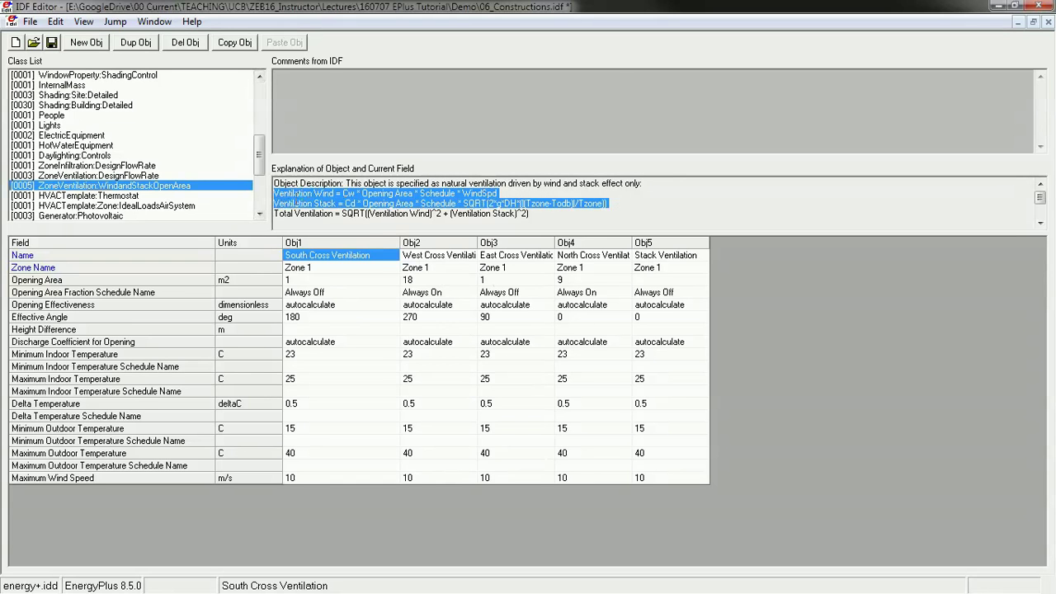
{"action": "left_click", "coordinate": [335, 193]}
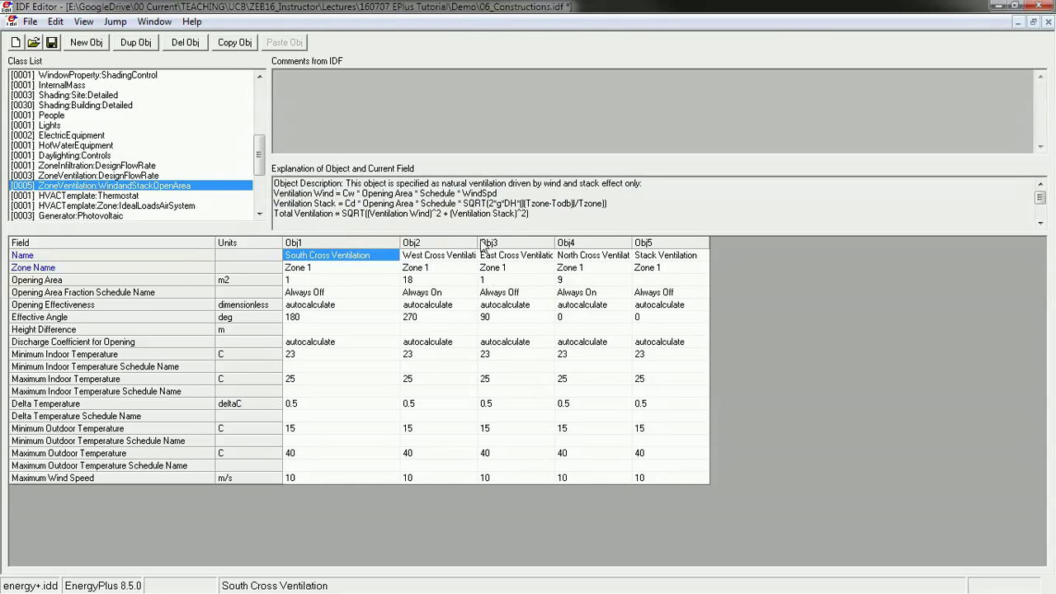
{"action": "left_click_drag", "start_coordinate": [362, 193], "coordinate": [414, 192]}
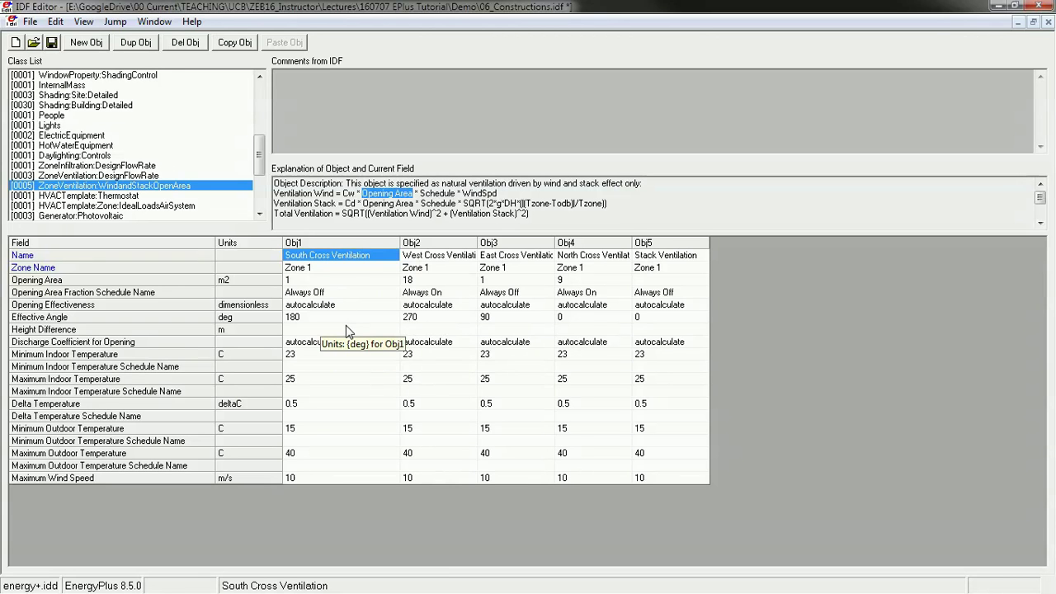
{"action": "left_click", "coordinate": [353, 283]}
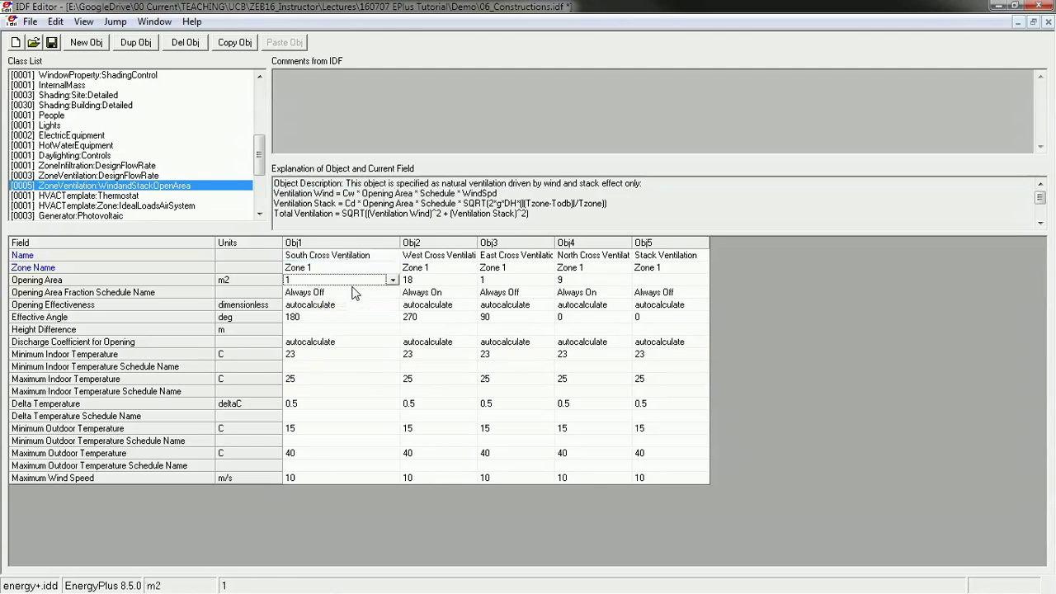
{"action": "left_click", "coordinate": [327, 257]}
{"action": "left_click", "coordinate": [499, 257]}
{"action": "left_click", "coordinate": [582, 257]}
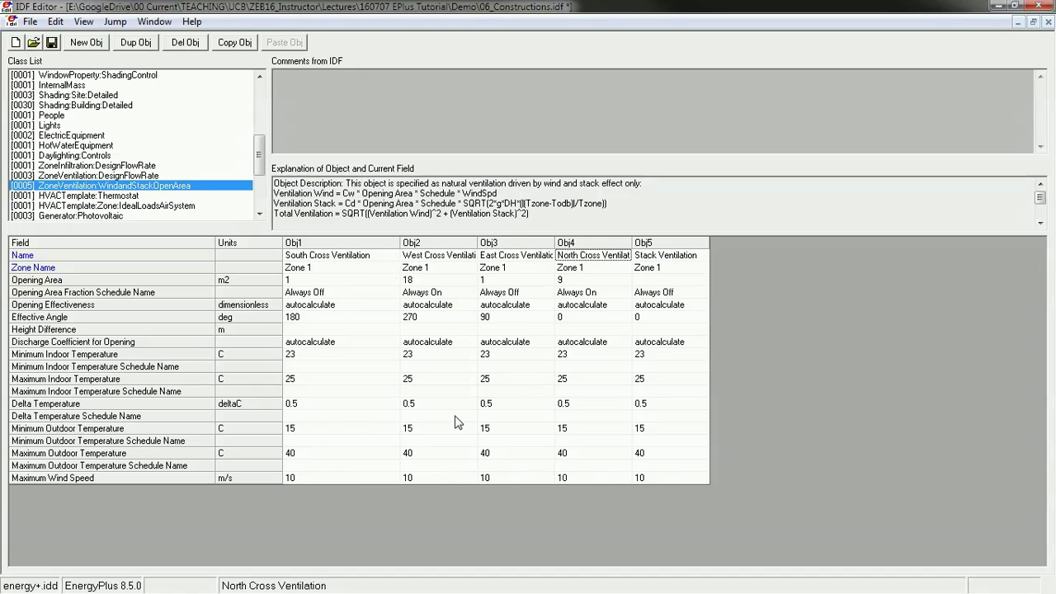
{"action": "left_click", "coordinate": [299, 281]}
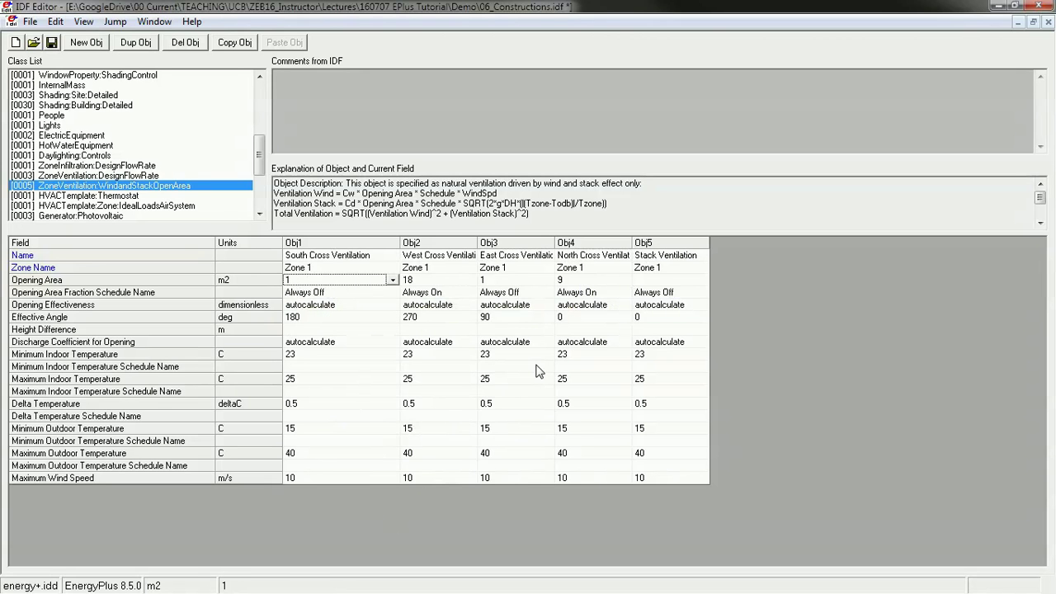
Review the four cross-ventilation effective angles and set North Cross Ventilation to 12 degrees
{"action": "left_click", "coordinate": [309, 316]}
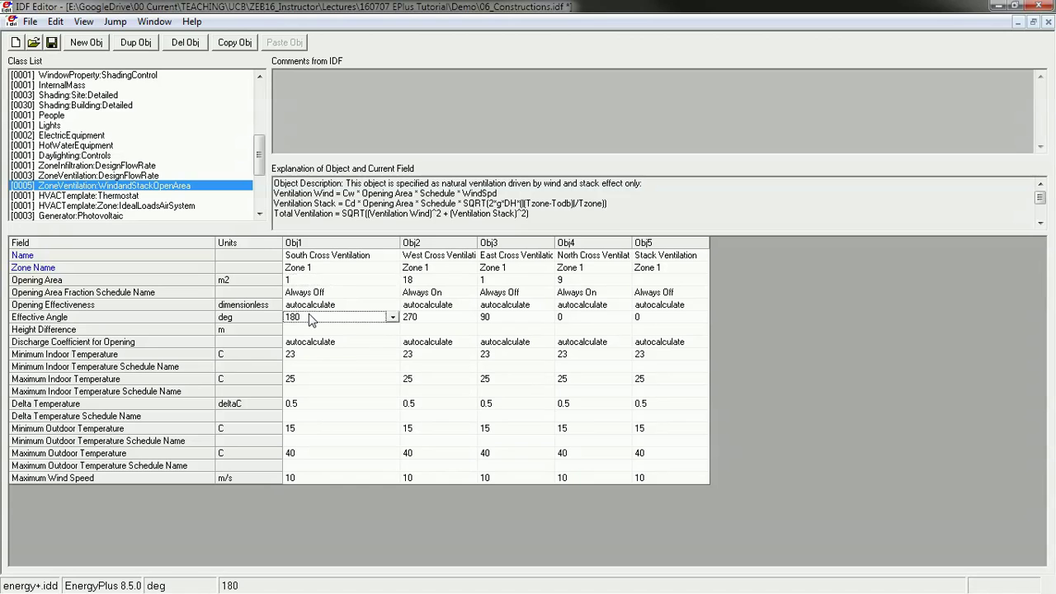
{"action": "left_click", "coordinate": [437, 321]}
{"action": "left_click", "coordinate": [512, 321]}
{"action": "left_click", "coordinate": [569, 322]}
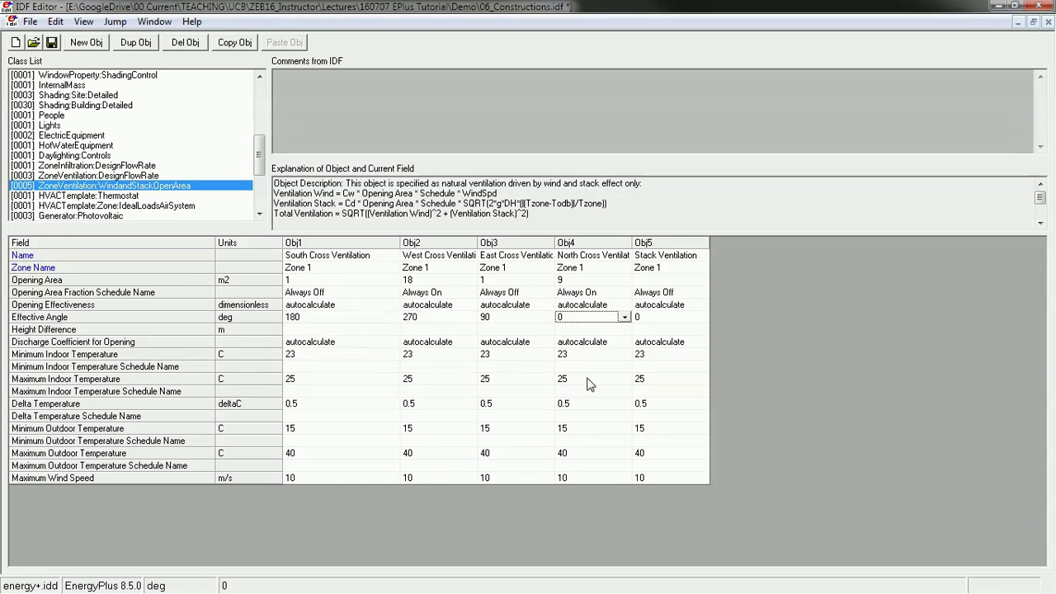
{"action": "left_click", "coordinate": [583, 319]}
{"action": "type", "text": "12"}
{"action": "key", "text": "Return"}
Set the East, West and South Cross Ventilation effective angles to 102, 282 and 192 degrees
{"action": "left_click", "coordinate": [497, 319]}
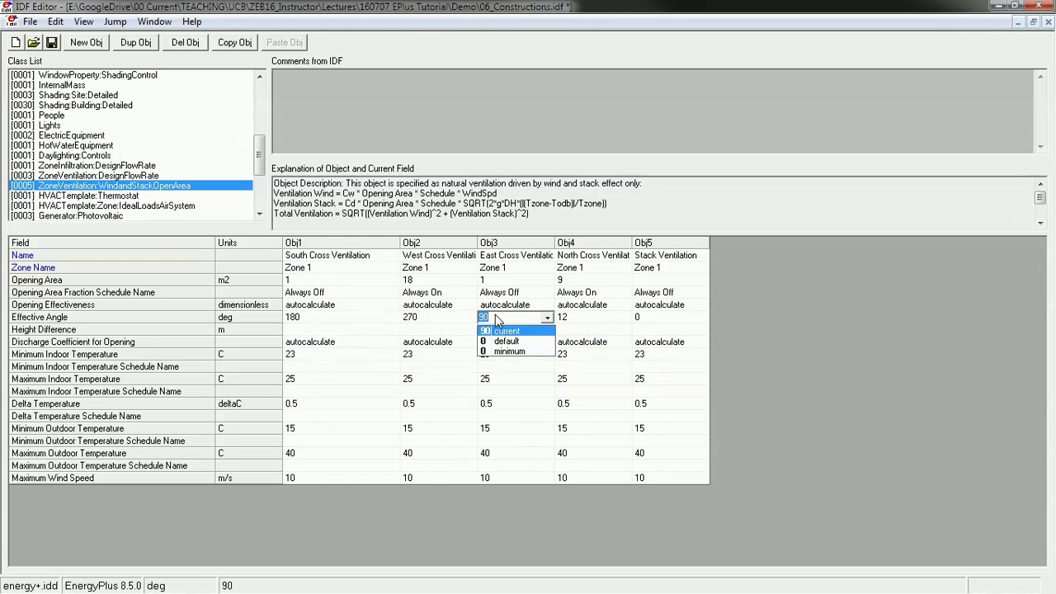
{"action": "type", "text": "102"}
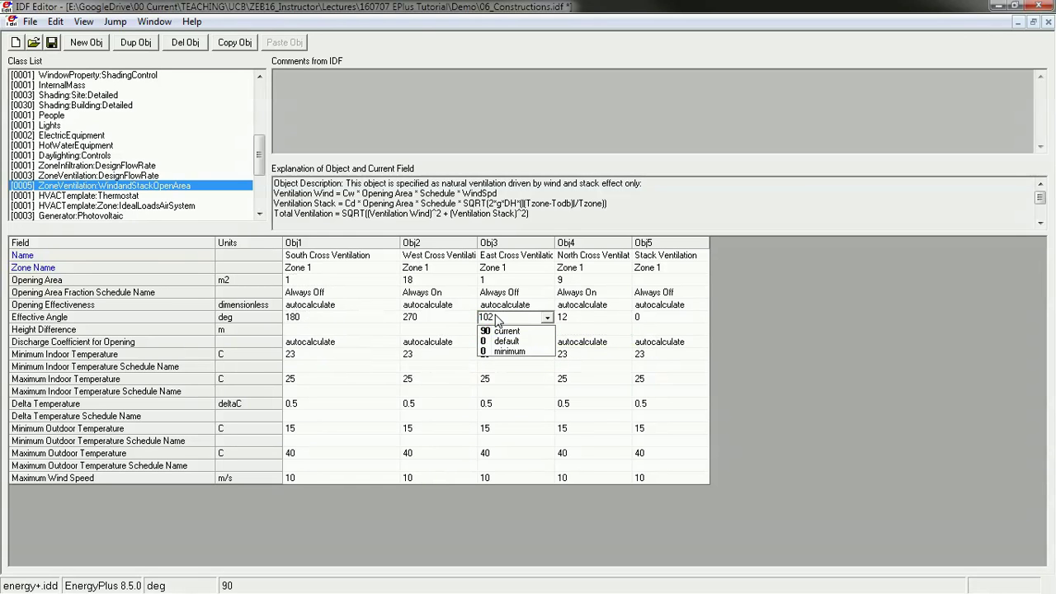
{"action": "left_click", "coordinate": [431, 319]}
{"action": "type", "text": "282"}
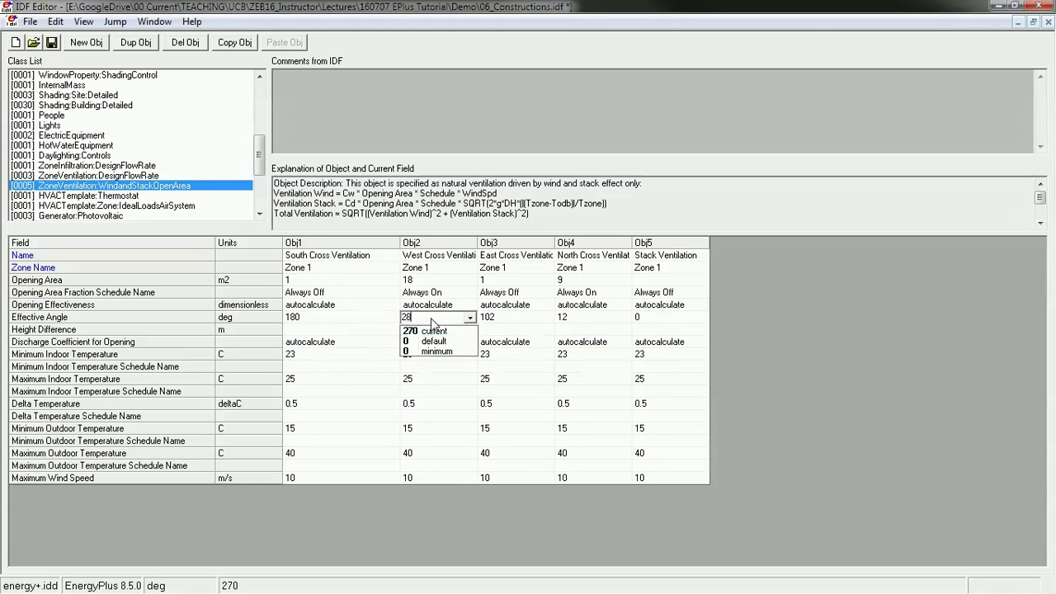
{"action": "left_click", "coordinate": [317, 319]}
{"action": "type", "text": "192"}
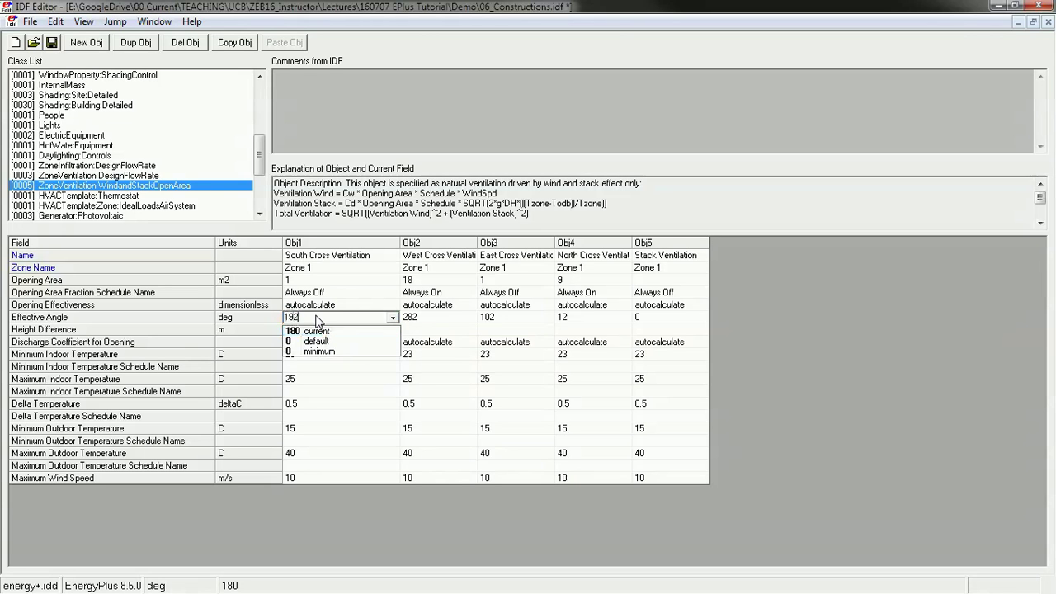
{"action": "left_click", "coordinate": [384, 282]}
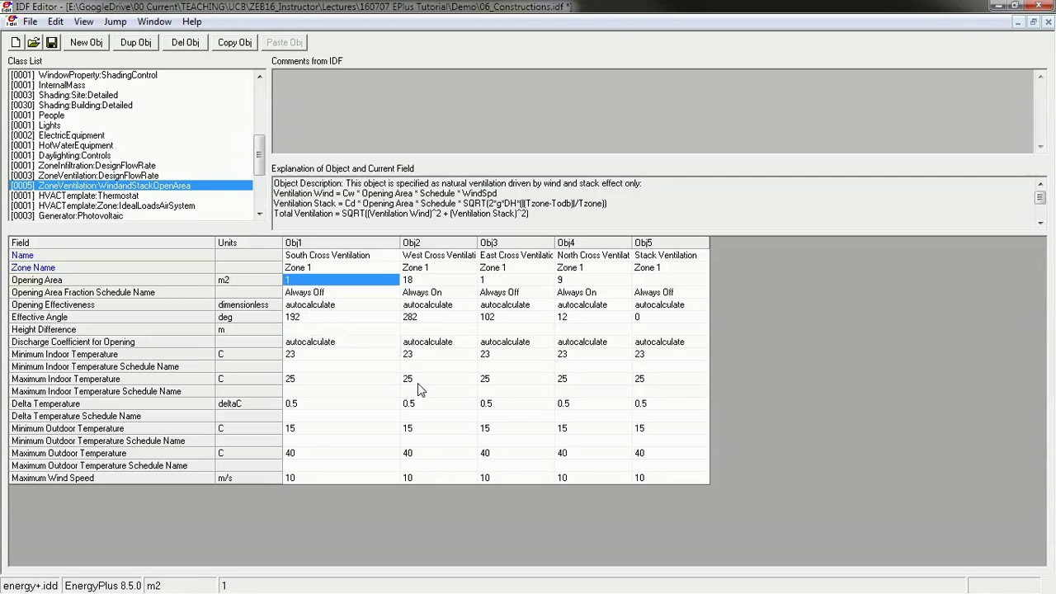
{"action": "left_click", "coordinate": [340, 329]}
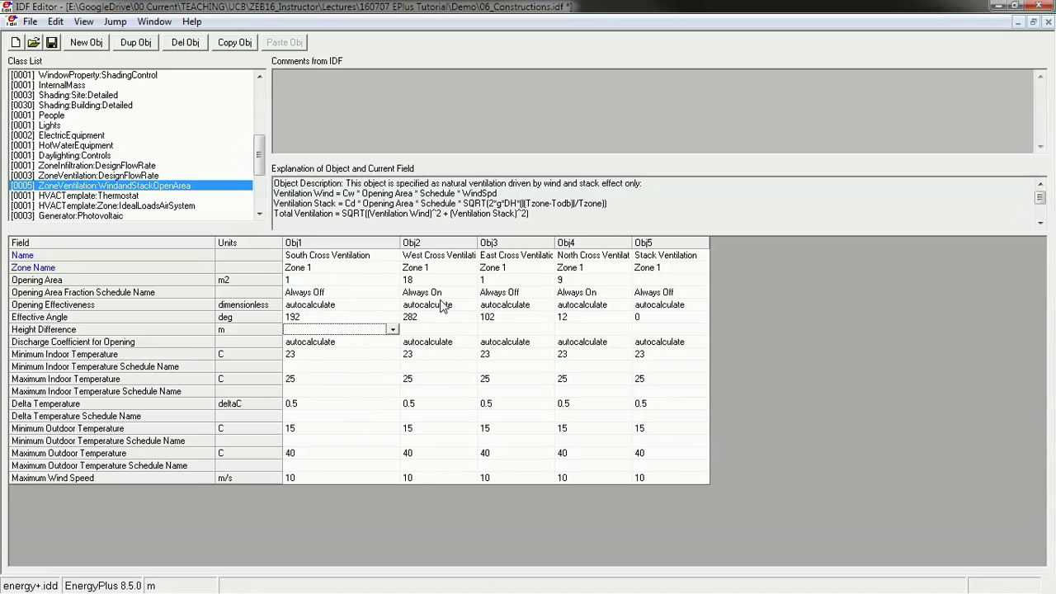
Widen the Obj2 column so the full West Cross Ventilation name is readable
{"action": "left_click", "coordinate": [450, 293]}
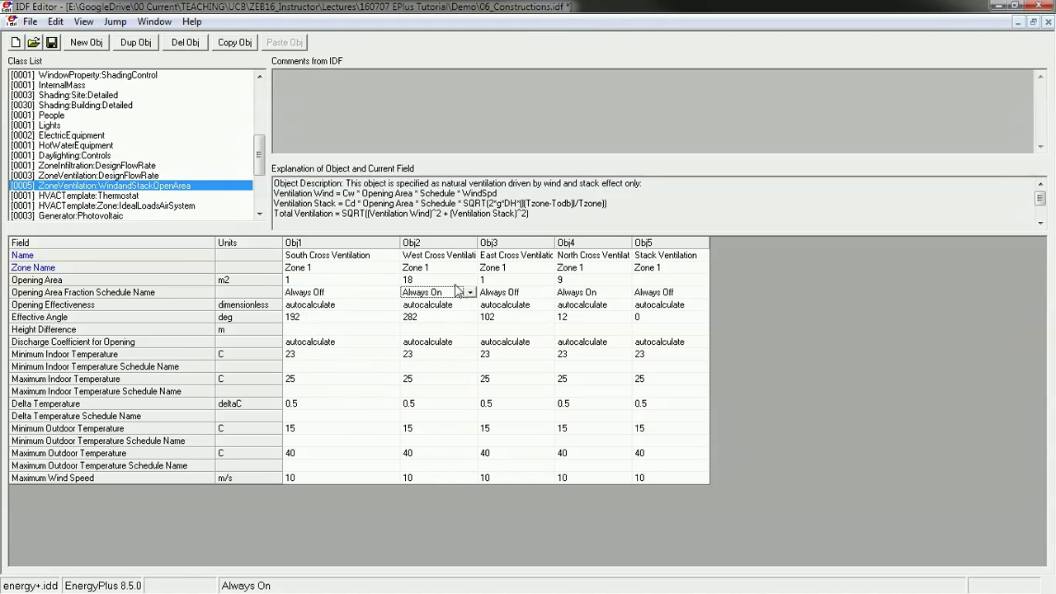
{"action": "left_click", "coordinate": [577, 293]}
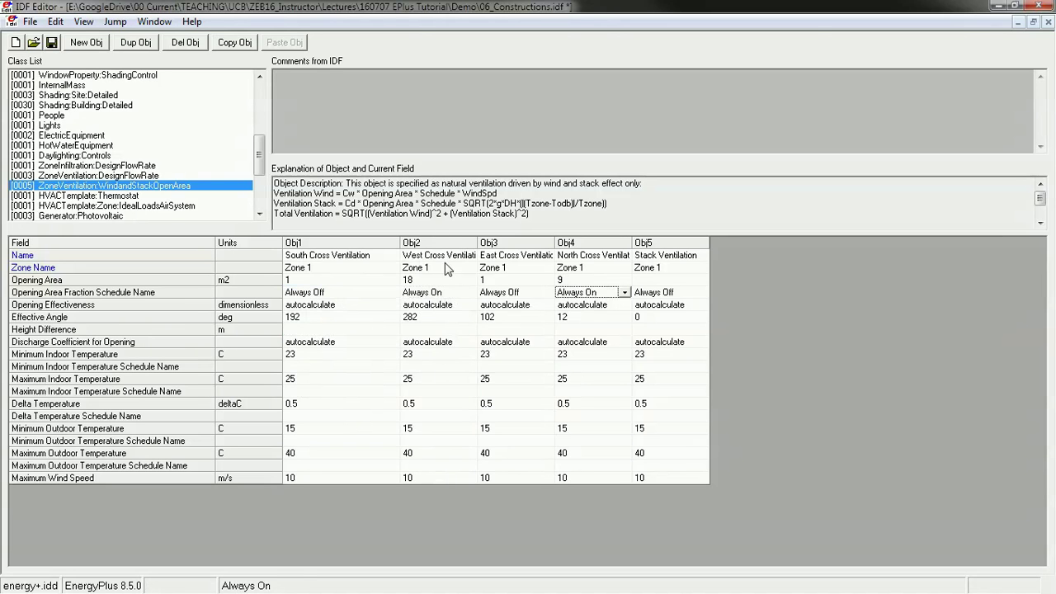
{"action": "left_click_drag", "start_coordinate": [478, 242], "coordinate": [529, 242]}
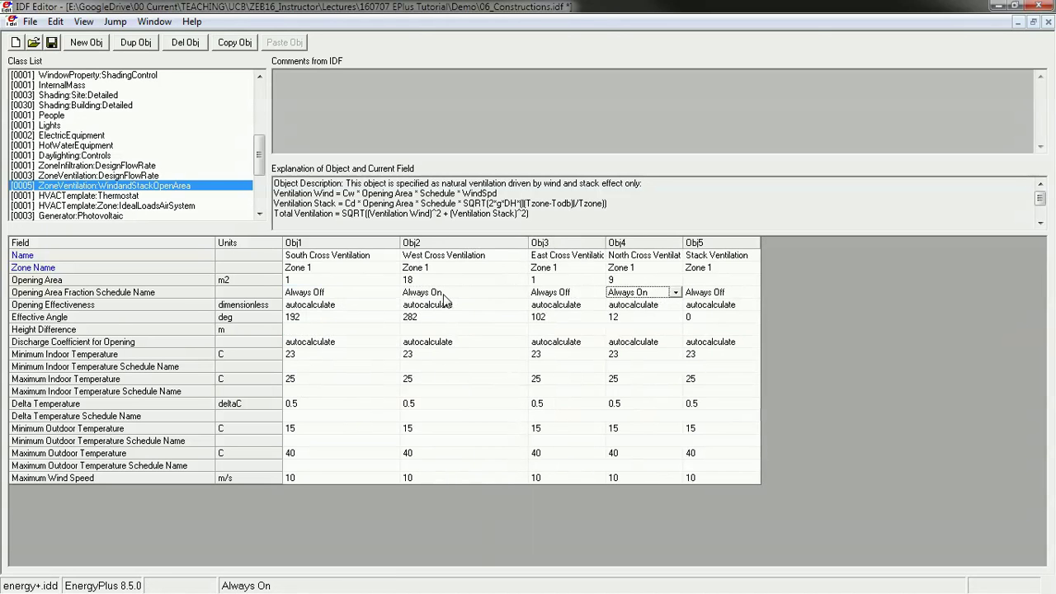
Compare opening schedules: West and North Always On, South Always Off, then East and Stack
{"action": "left_click", "coordinate": [447, 294]}
{"action": "left_click", "coordinate": [653, 291]}
{"action": "left_click", "coordinate": [334, 294]}
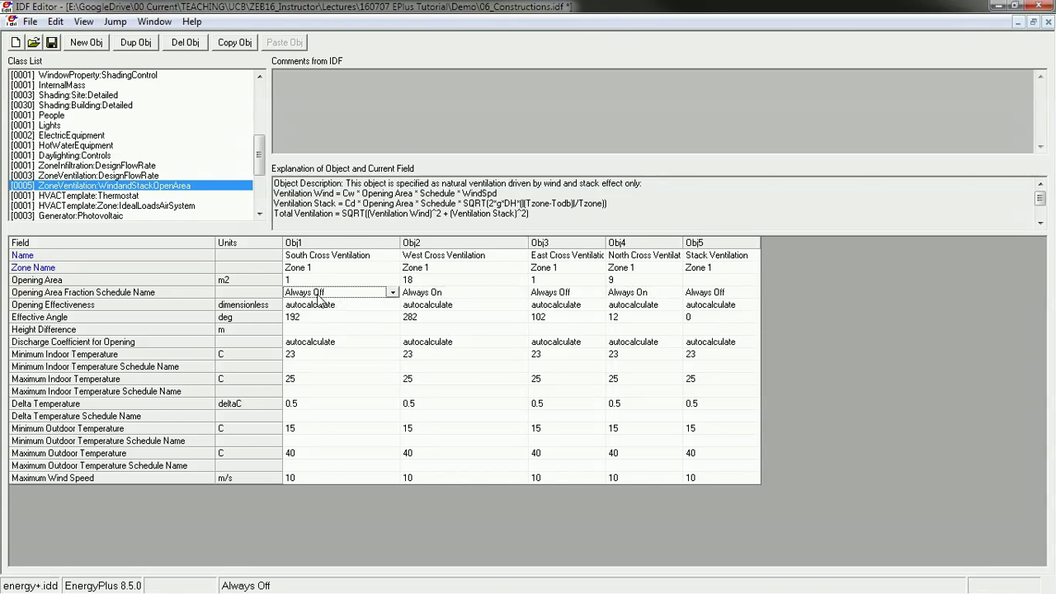
{"action": "left_click", "coordinate": [559, 295]}
{"action": "left_click", "coordinate": [721, 292]}
{"action": "left_click", "coordinate": [435, 298]}
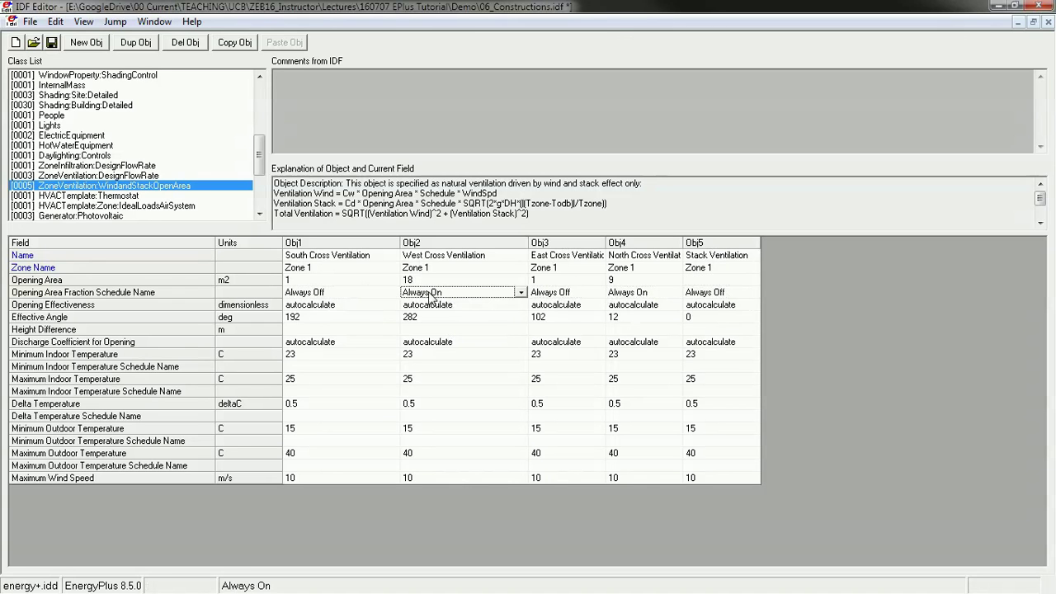
Review West Cross Ventilation's 18 m2 opening area, 282° effective angle and 23–25 °C indoor limits
{"action": "left_click", "coordinate": [423, 281]}
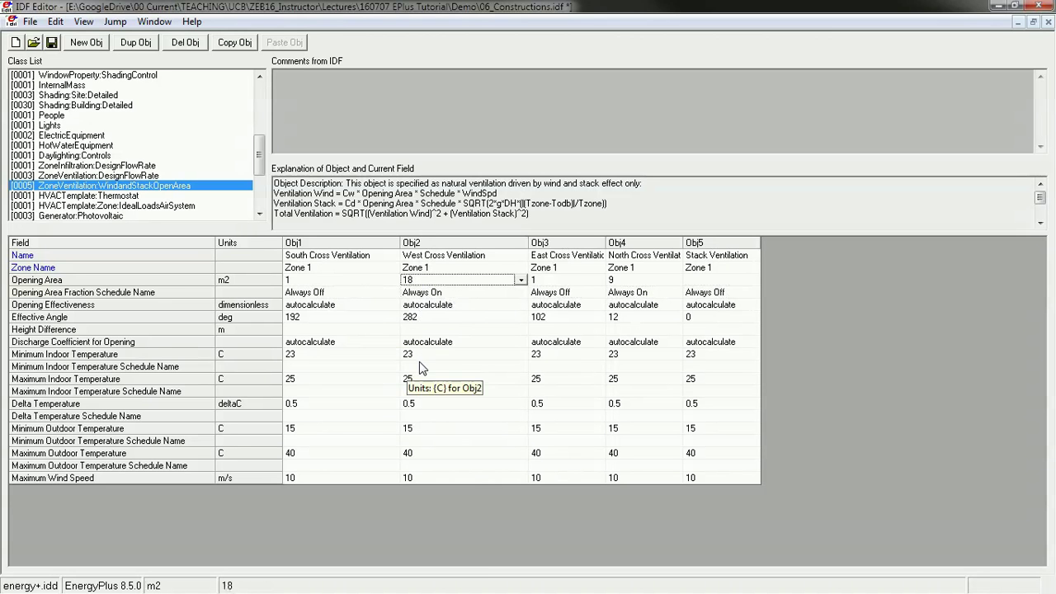
{"action": "left_click", "coordinate": [420, 317]}
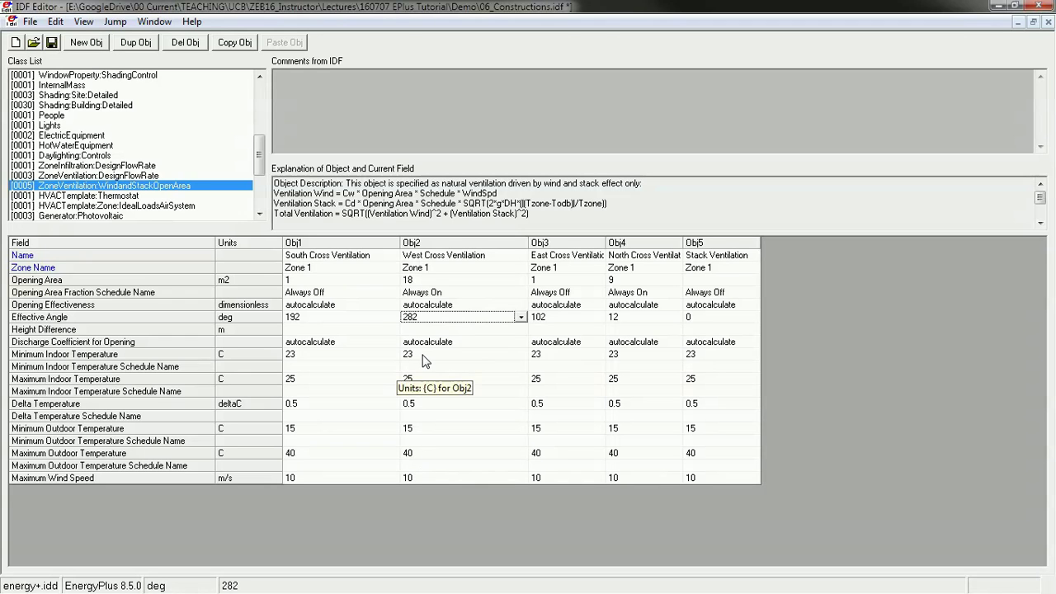
{"action": "left_click", "coordinate": [422, 355]}
{"action": "left_click", "coordinate": [418, 381]}
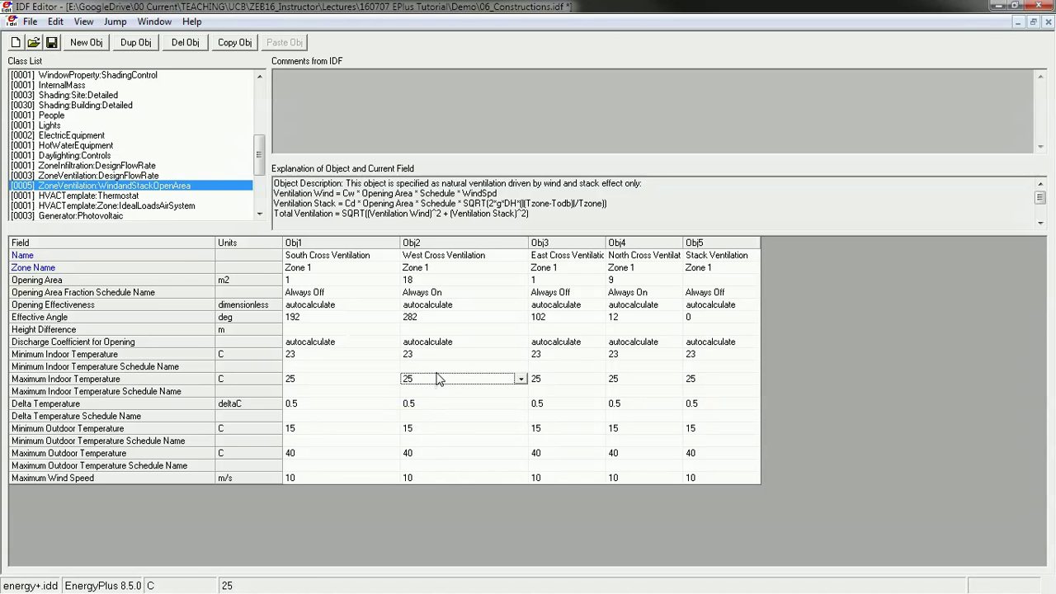
{"action": "left_click", "coordinate": [414, 354]}
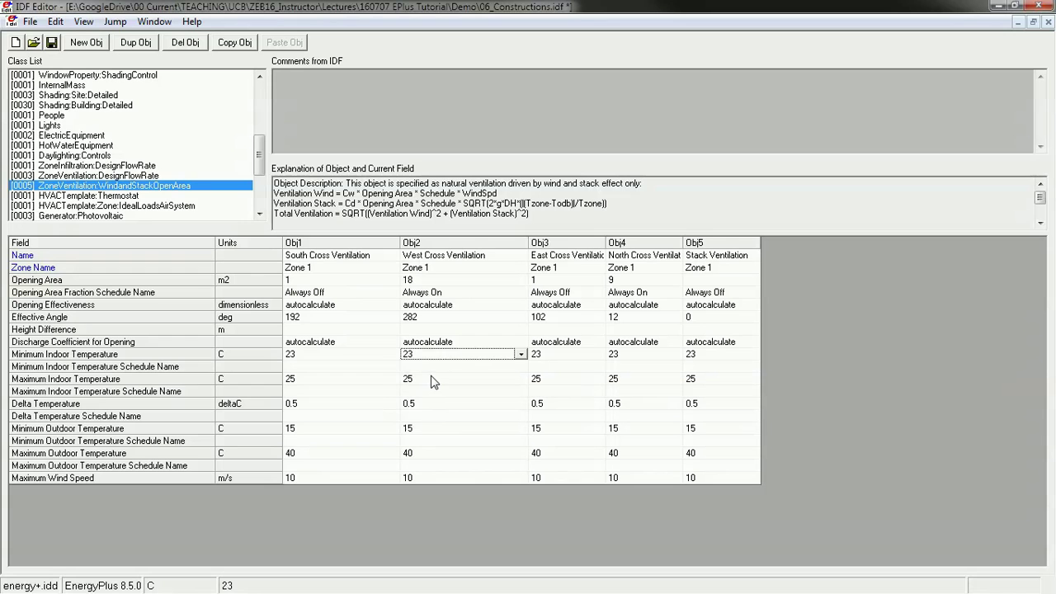
{"action": "left_click", "coordinate": [431, 380]}
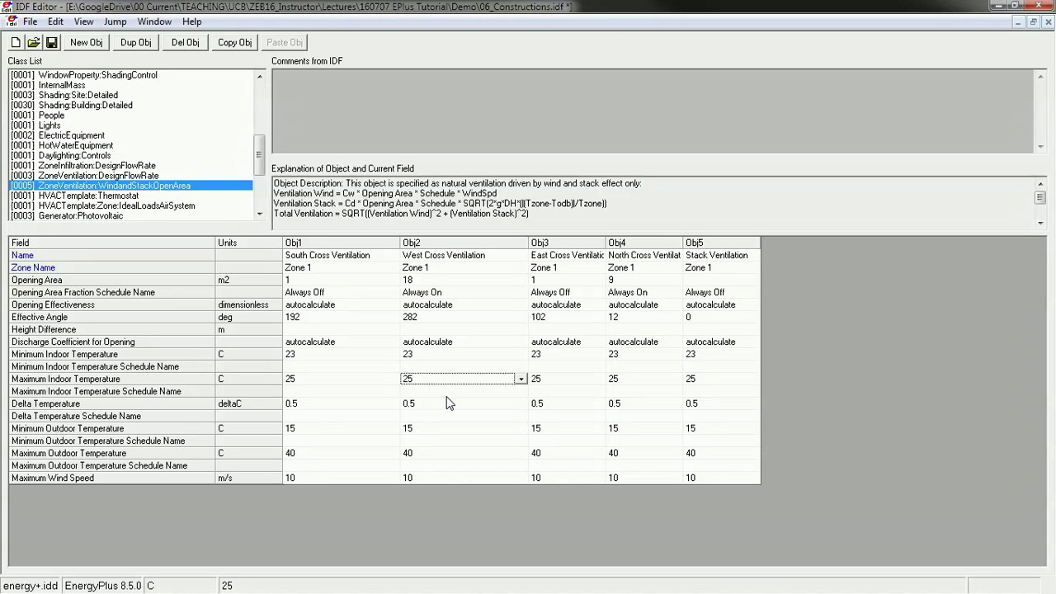
{"action": "left_click", "coordinate": [436, 381]}
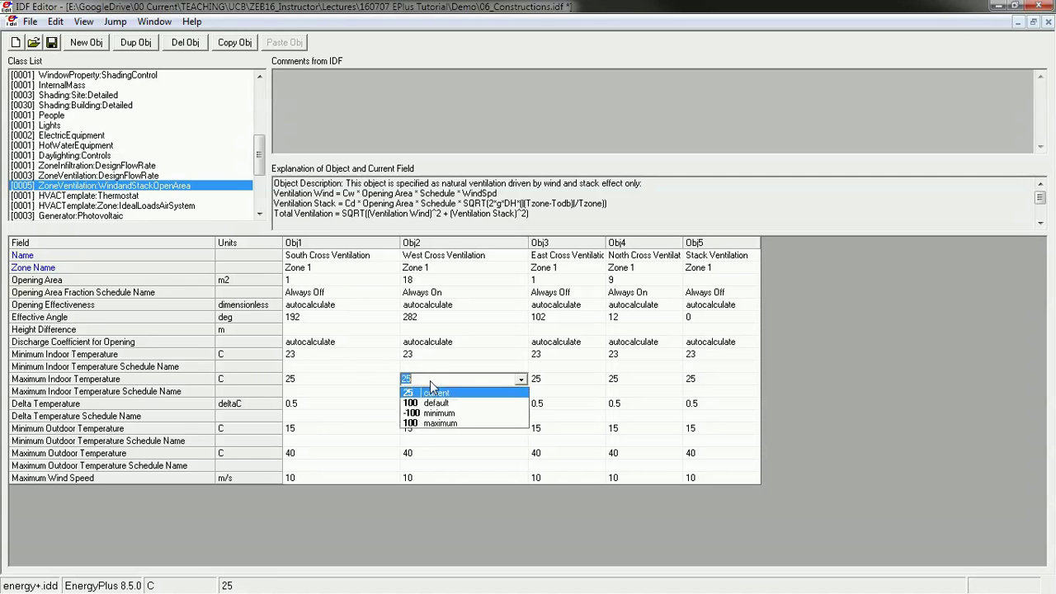
{"action": "type", "text": "30"}
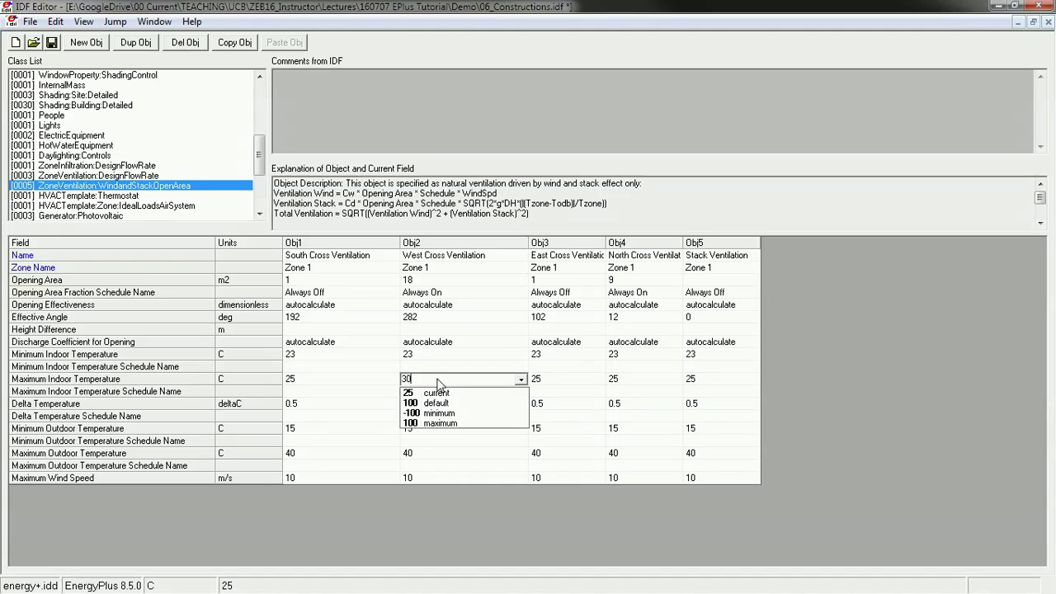
{"action": "key", "text": "Return"}
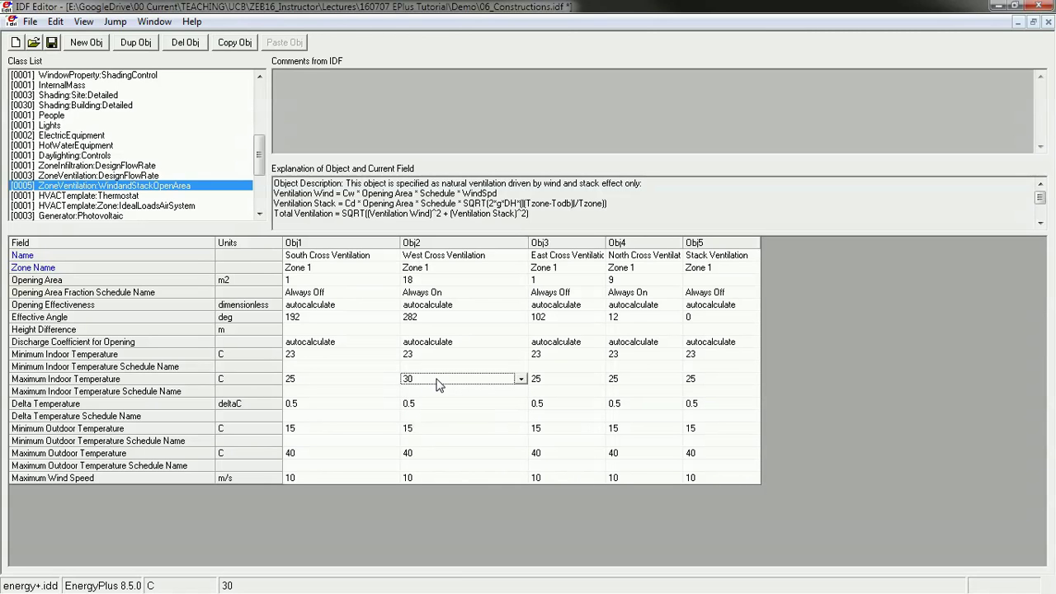
{"action": "left_click", "coordinate": [438, 380]}
{"action": "type", "text": "25"}
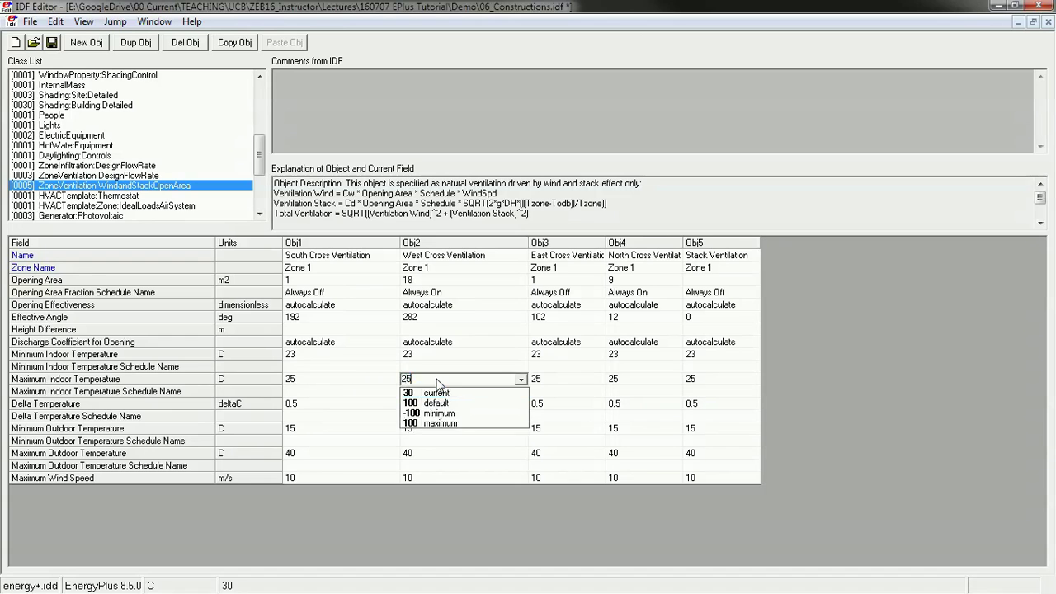
{"action": "key", "text": "Return"}
{"action": "left_click", "coordinate": [441, 367]}
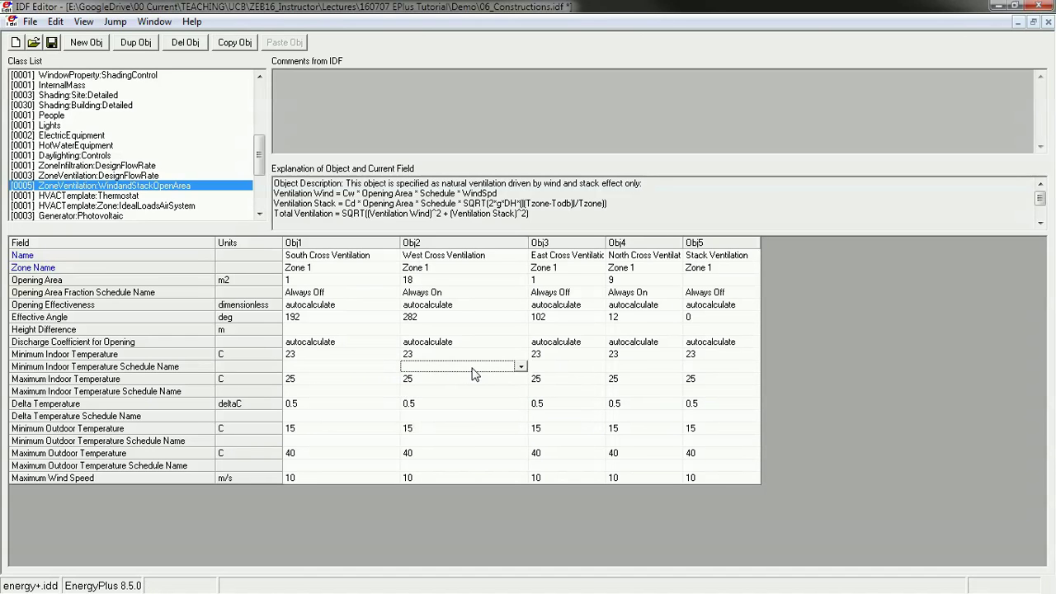